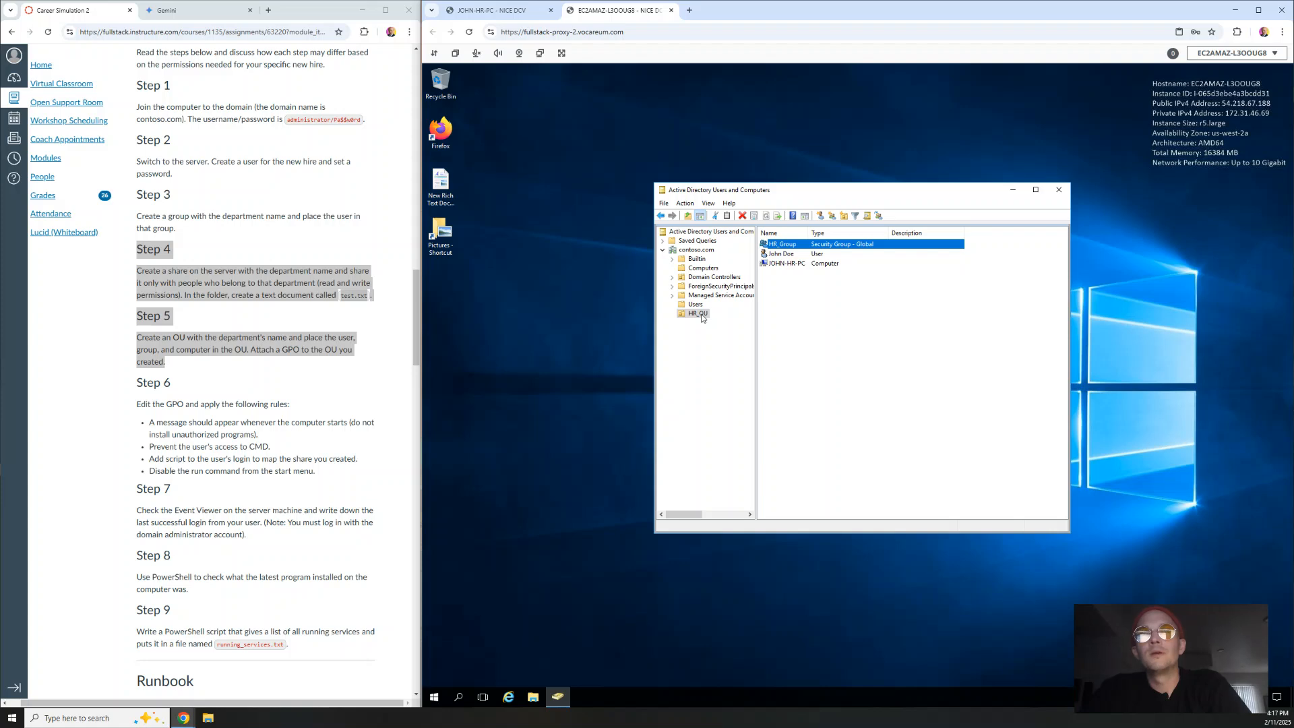
- Examine the group, user and computer objects contained in HR_OU
left_click(689, 315)
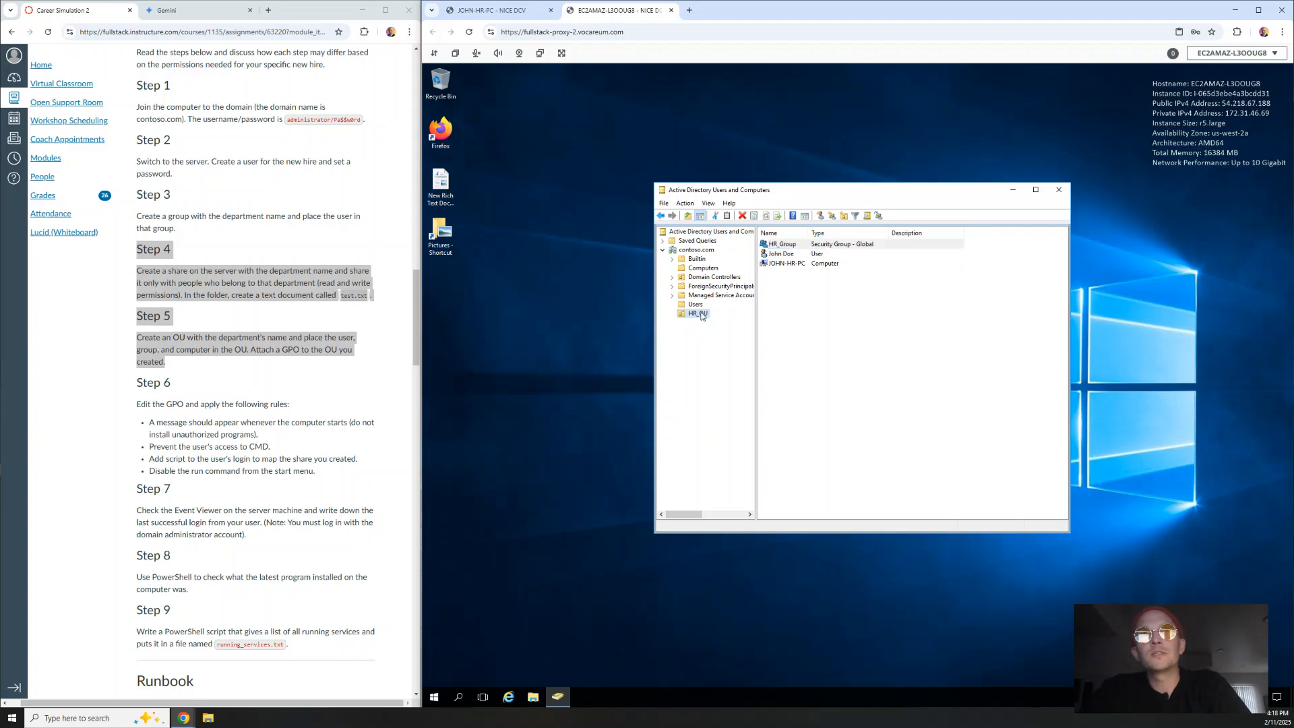
left_click(778, 246)
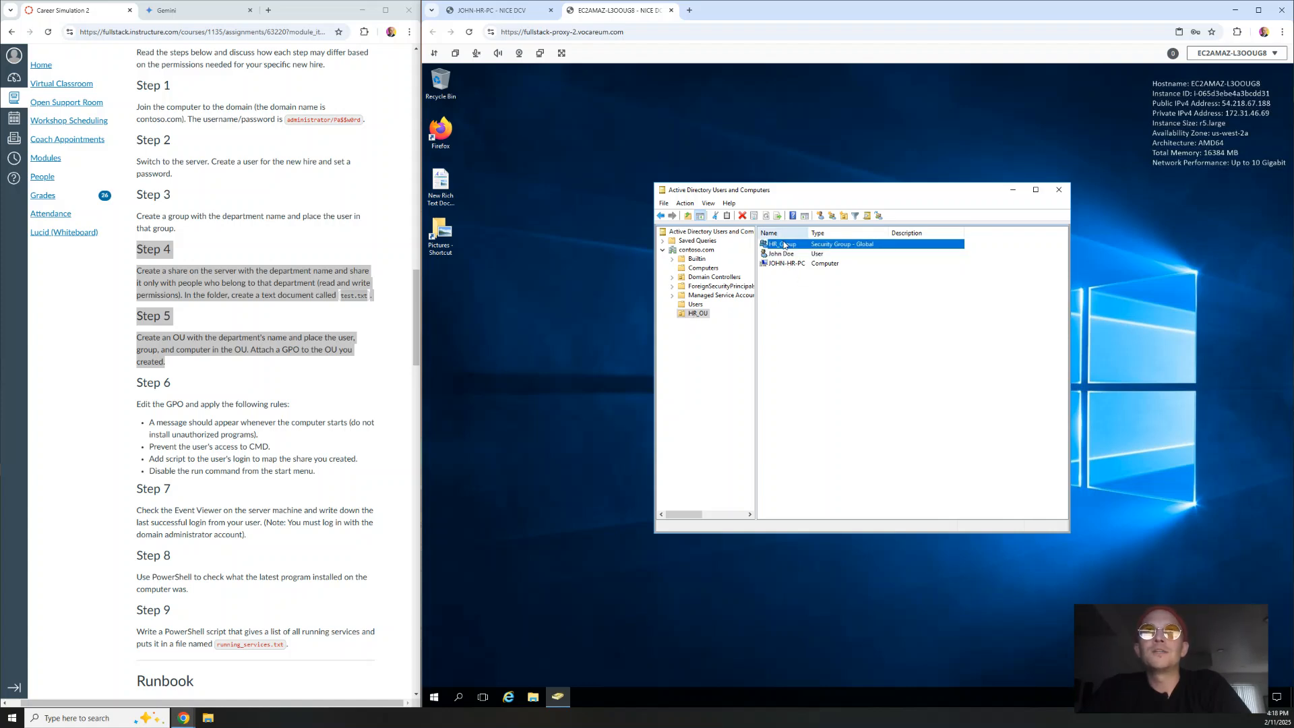
left_click_drag(815, 293, 780, 259)
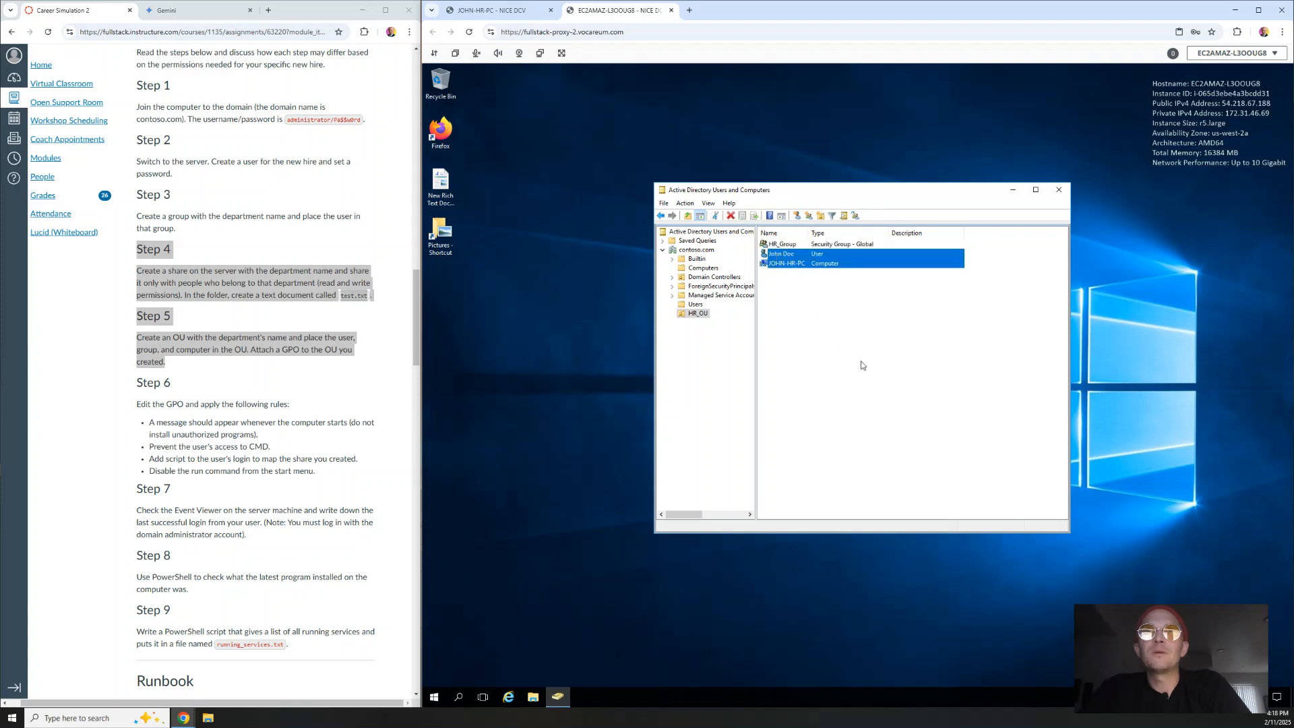
left_click(859, 361)
left_click(781, 257)
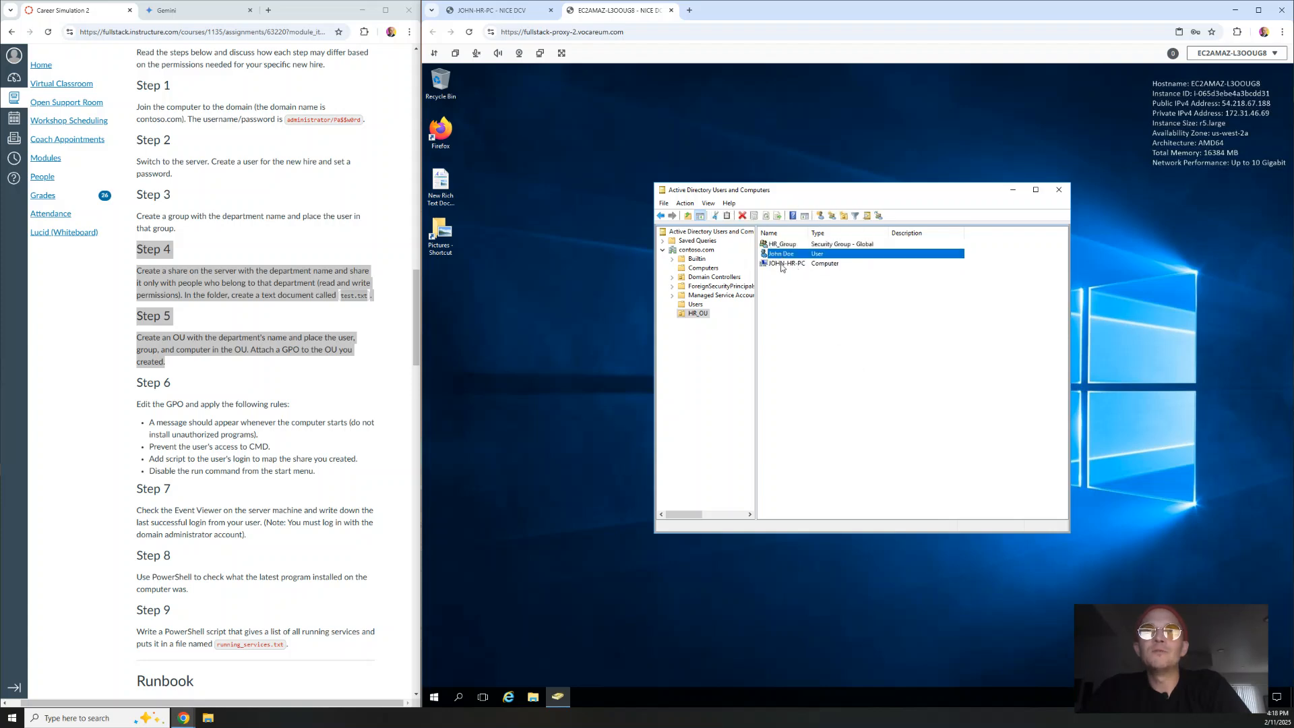
left_click(781, 264)
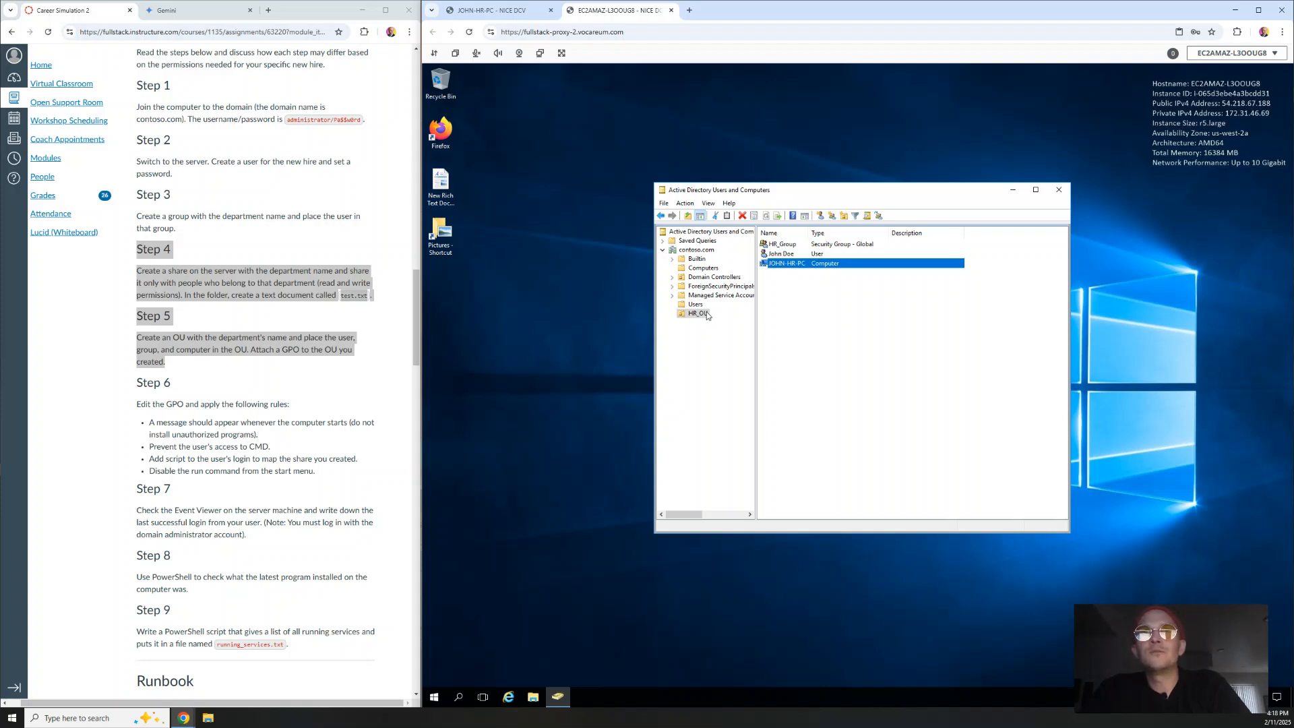
- Inspect the domain's Computers and Users containers and return to HR_OU
left_click(713, 269)
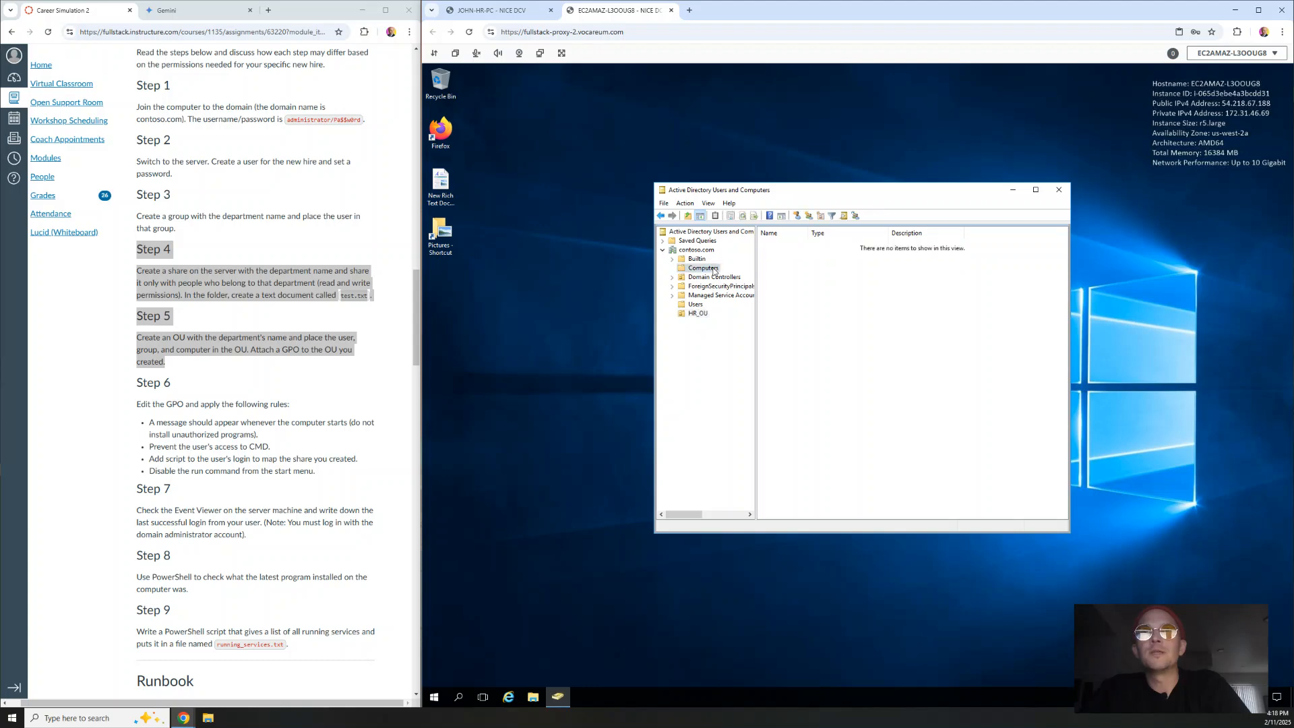
left_click(698, 306)
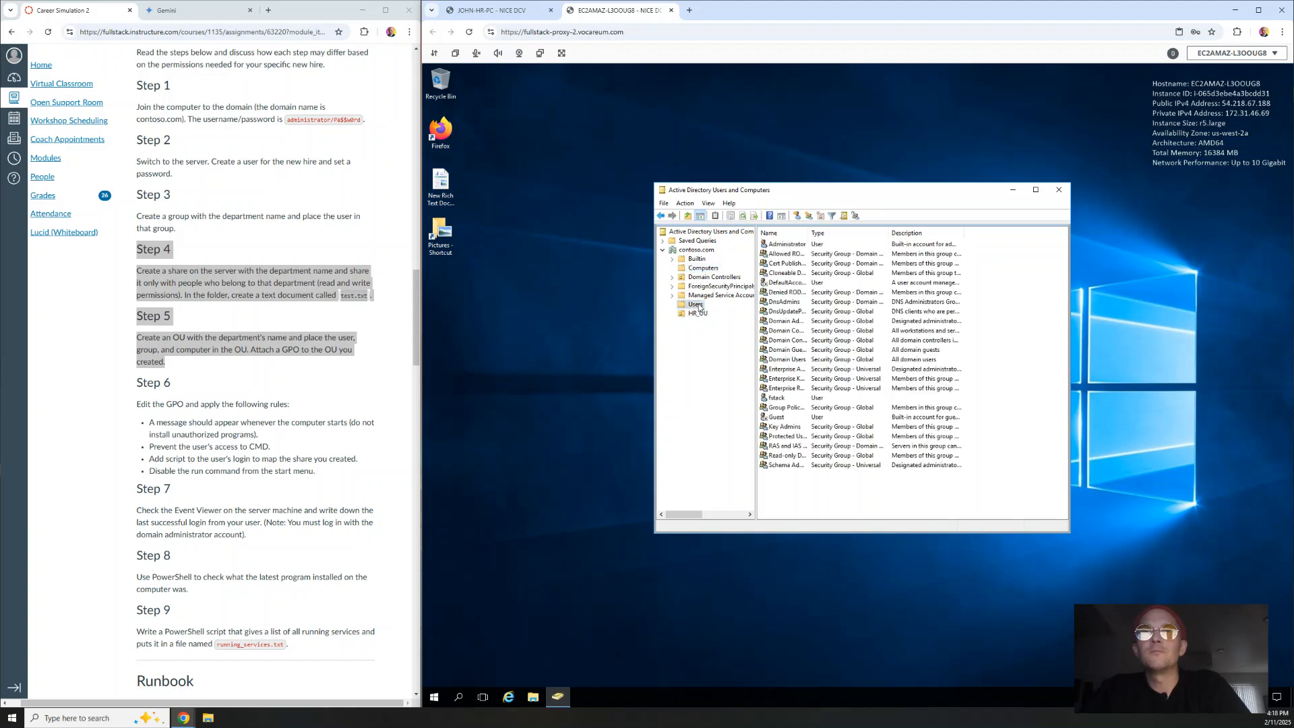
right_click(777, 398)
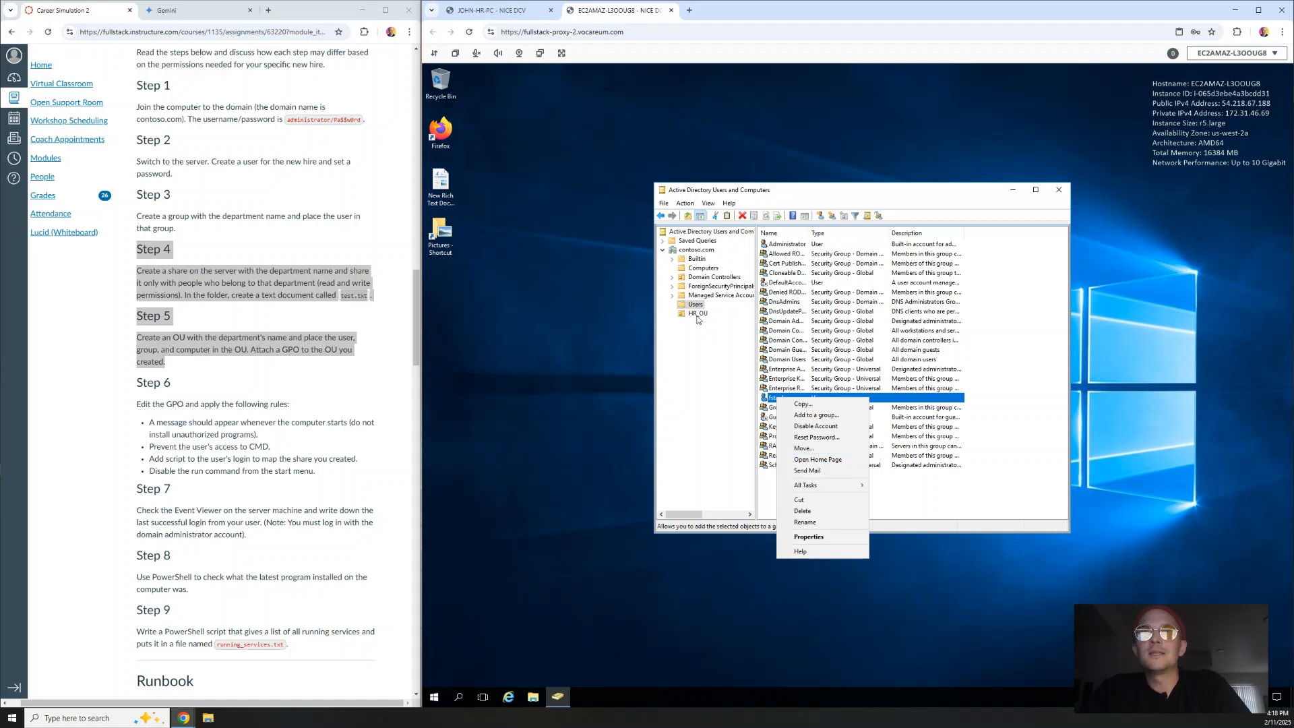
left_click(772, 495)
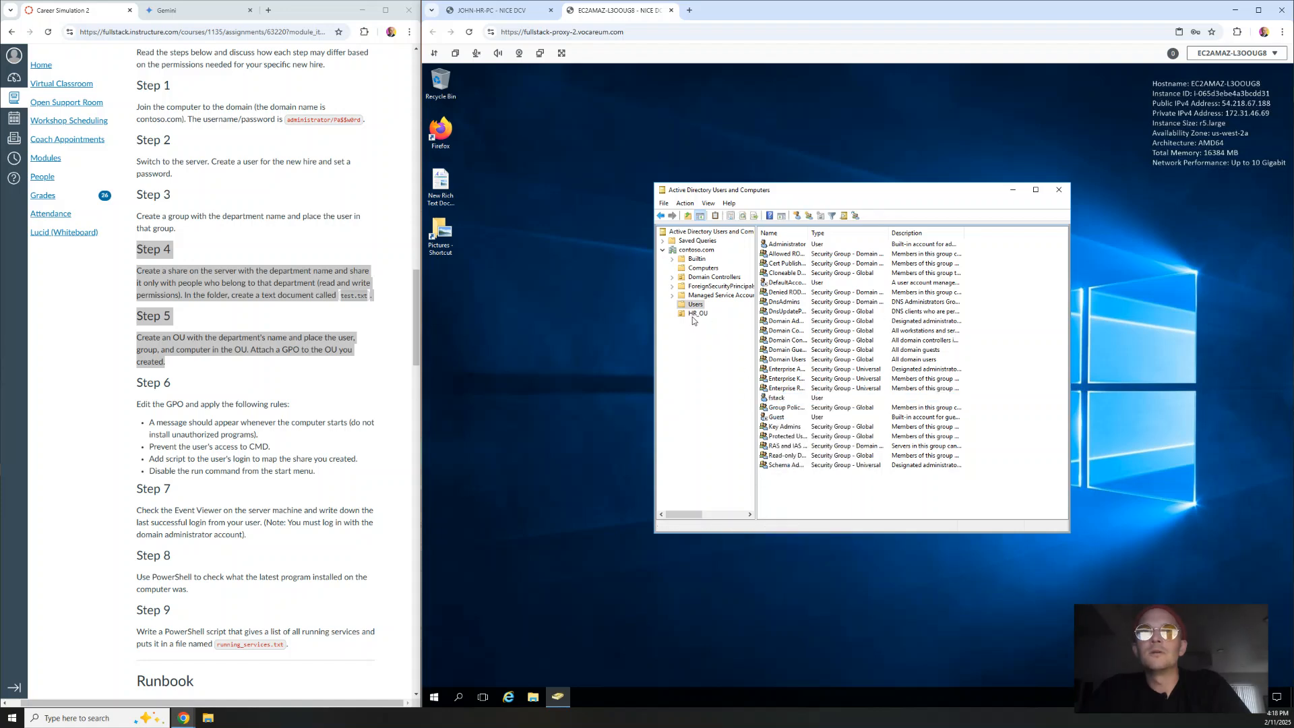
left_click(694, 314)
left_click(696, 305)
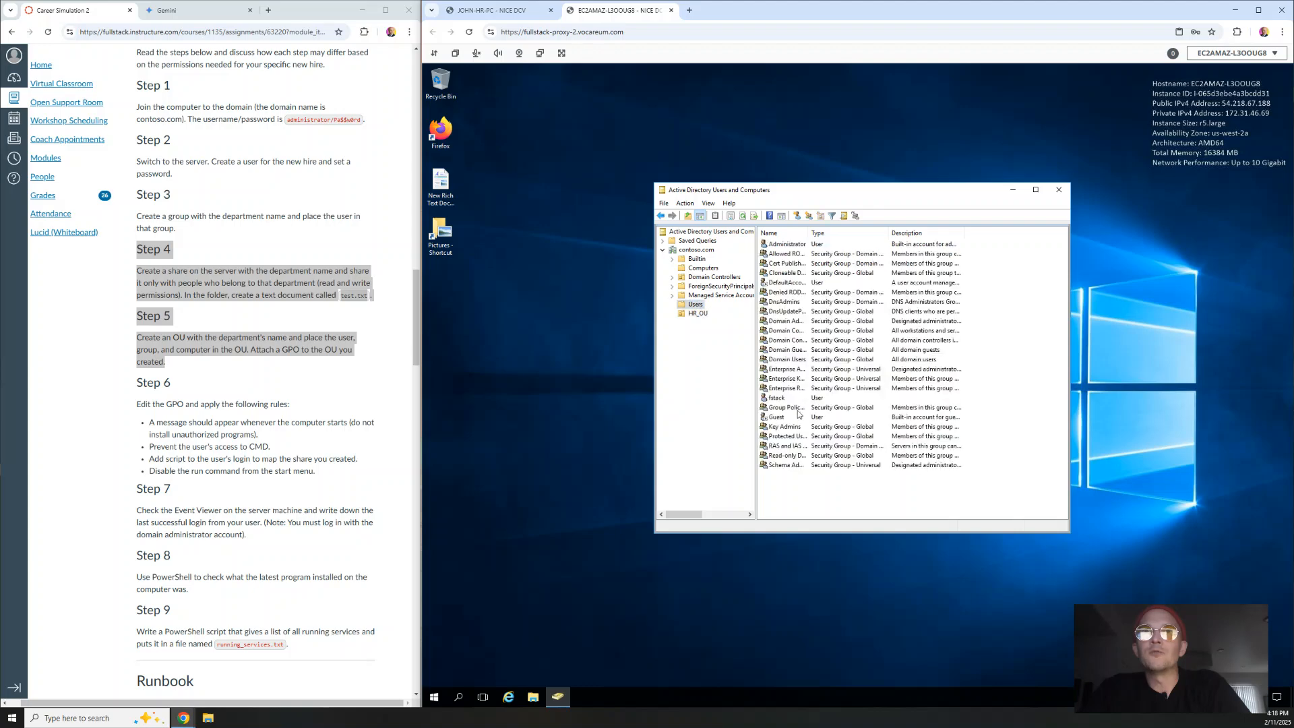
left_click(698, 315)
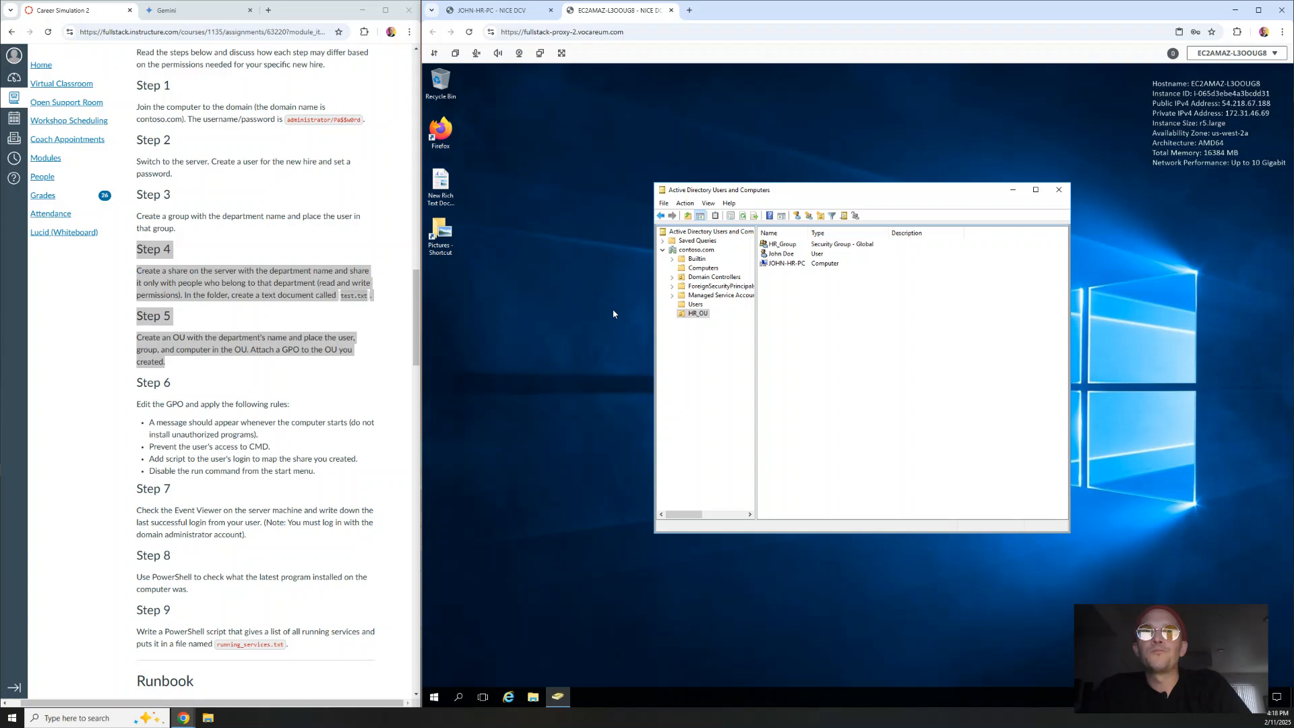
- Open the sharing settings for specific people on the HR_Shared_Folder folder of Local Disk (C:)
left_click(533, 697)
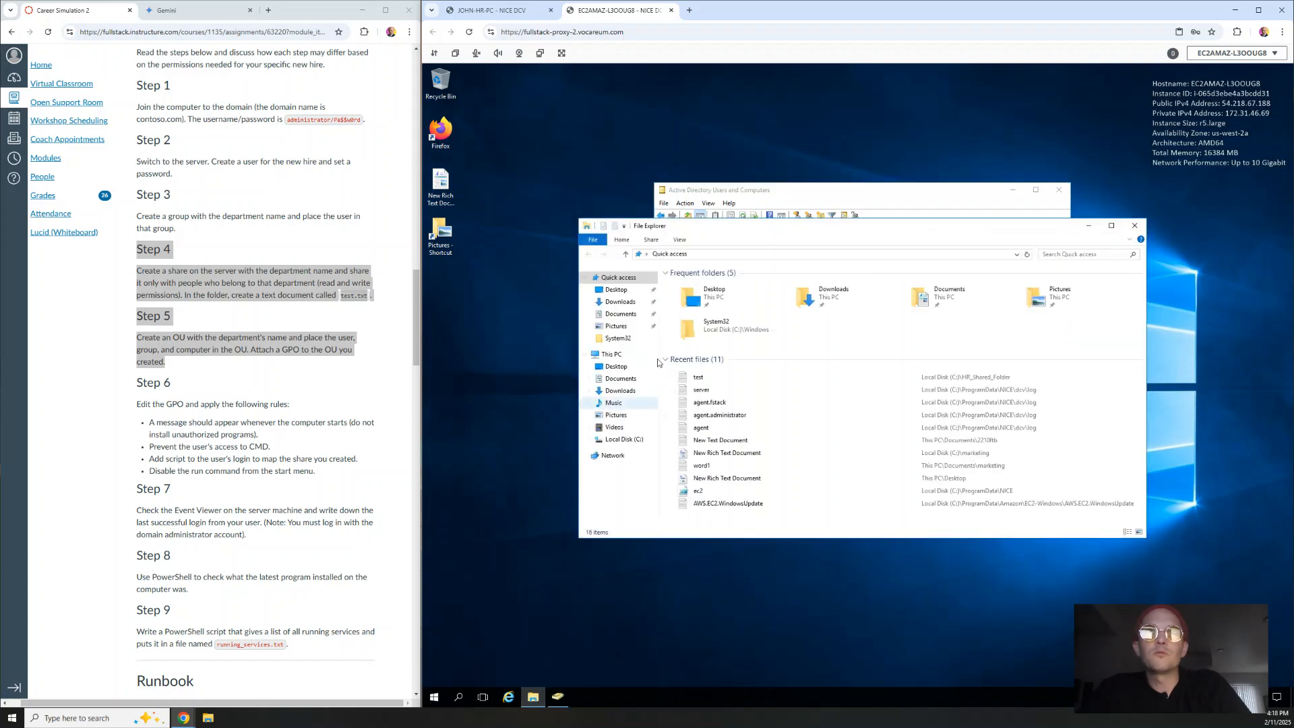
left_click(623, 439)
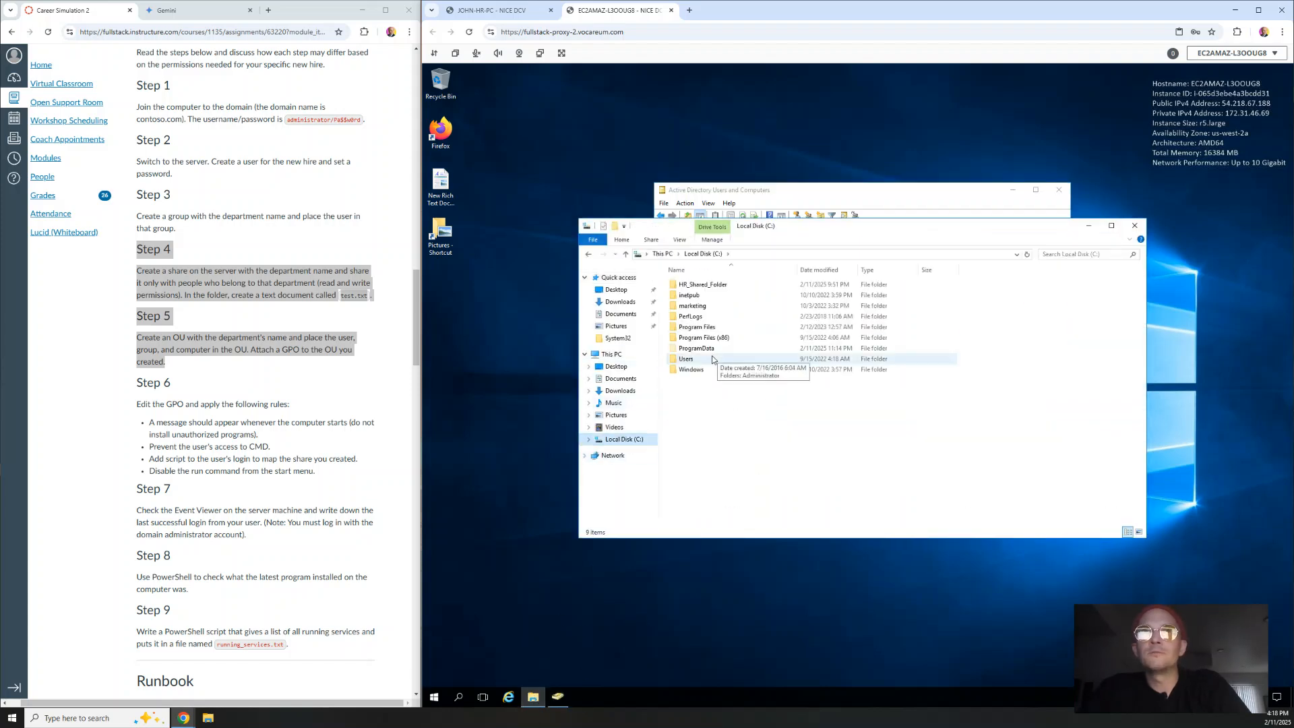
right_click(708, 288)
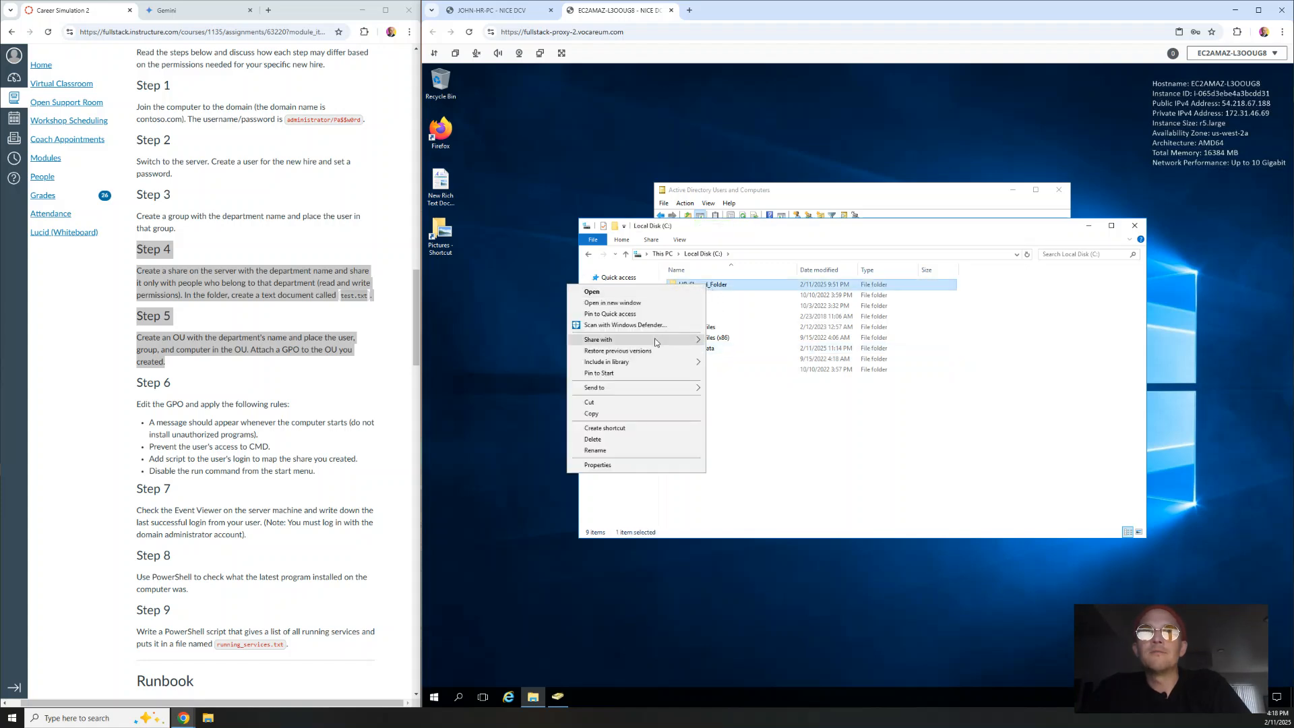
mouse_move(654, 339)
left_click(529, 354)
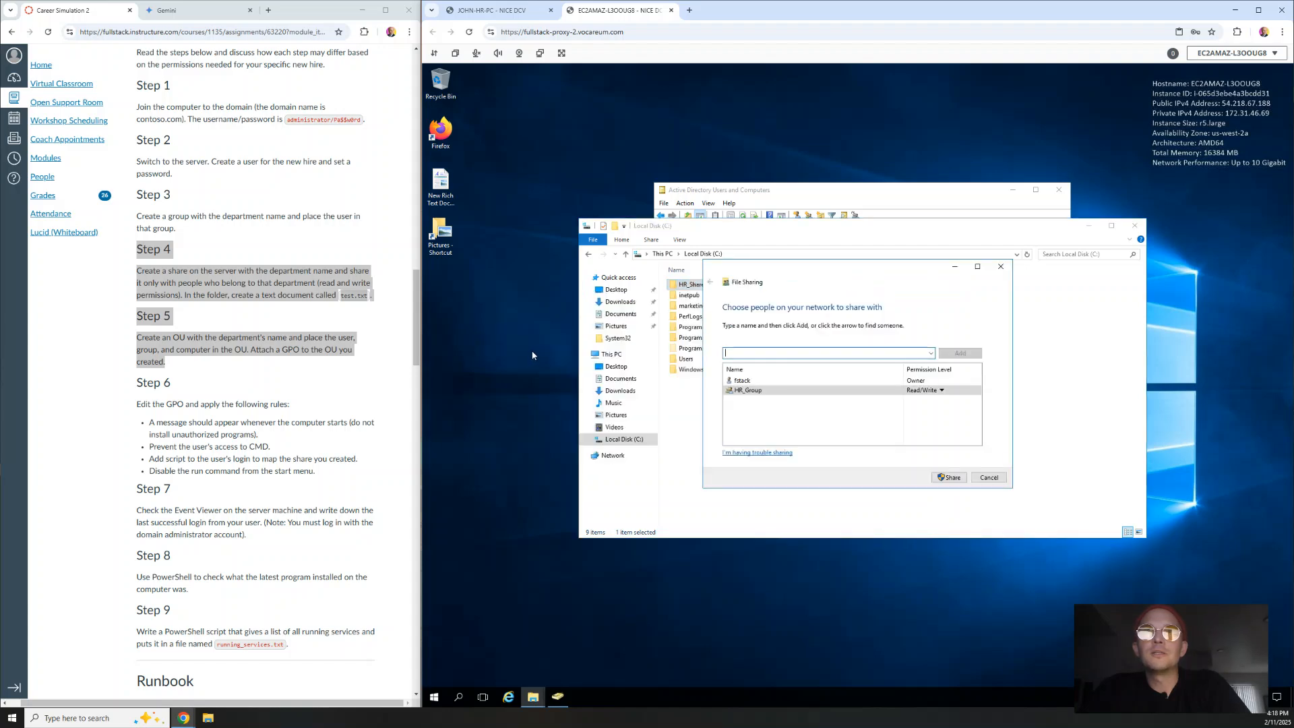
- Find the HR user's account in contoso.com, check its name and add it to the folder's sharing list
left_click(932, 354)
left_click(782, 372)
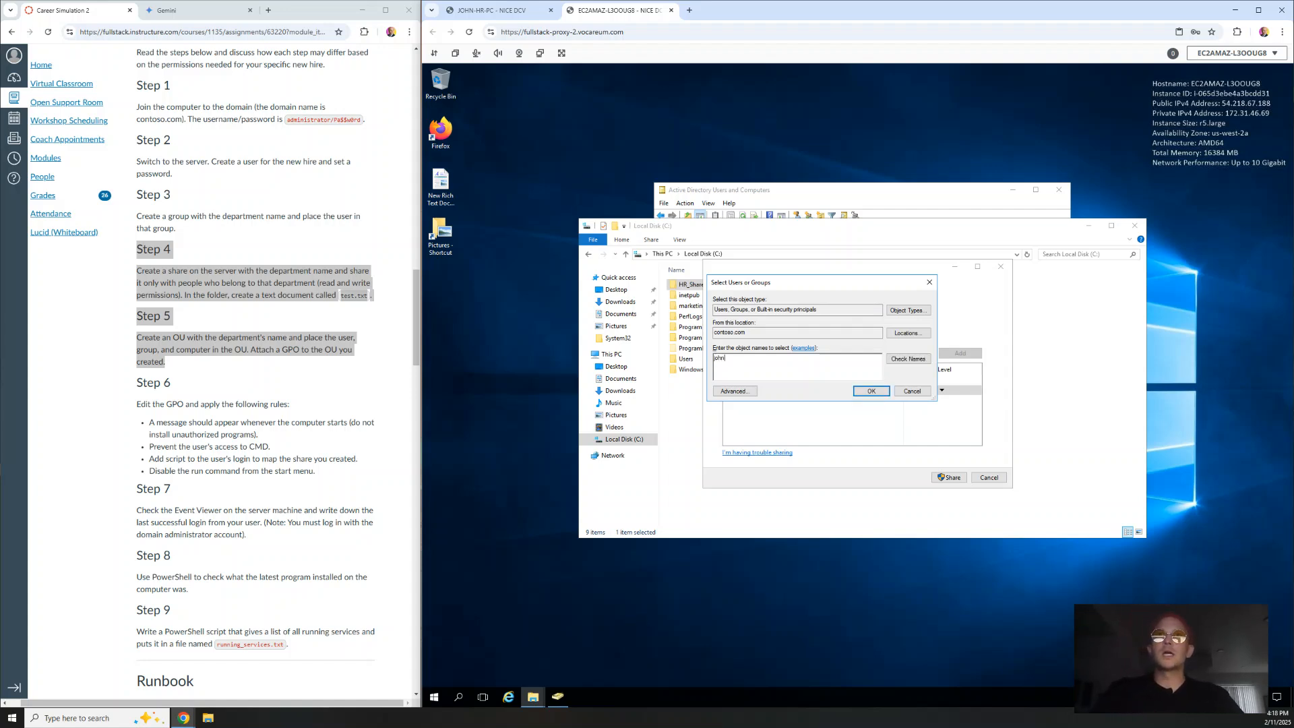
left_click(768, 195)
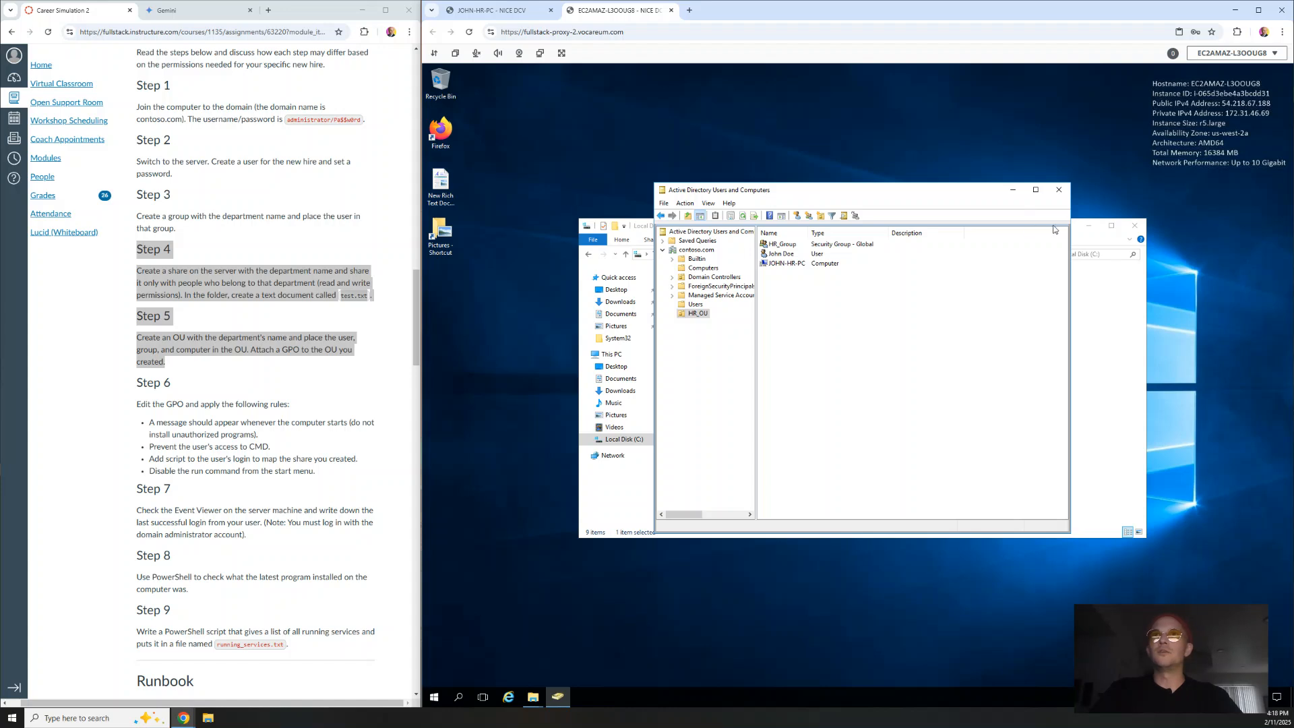
left_click(1089, 226)
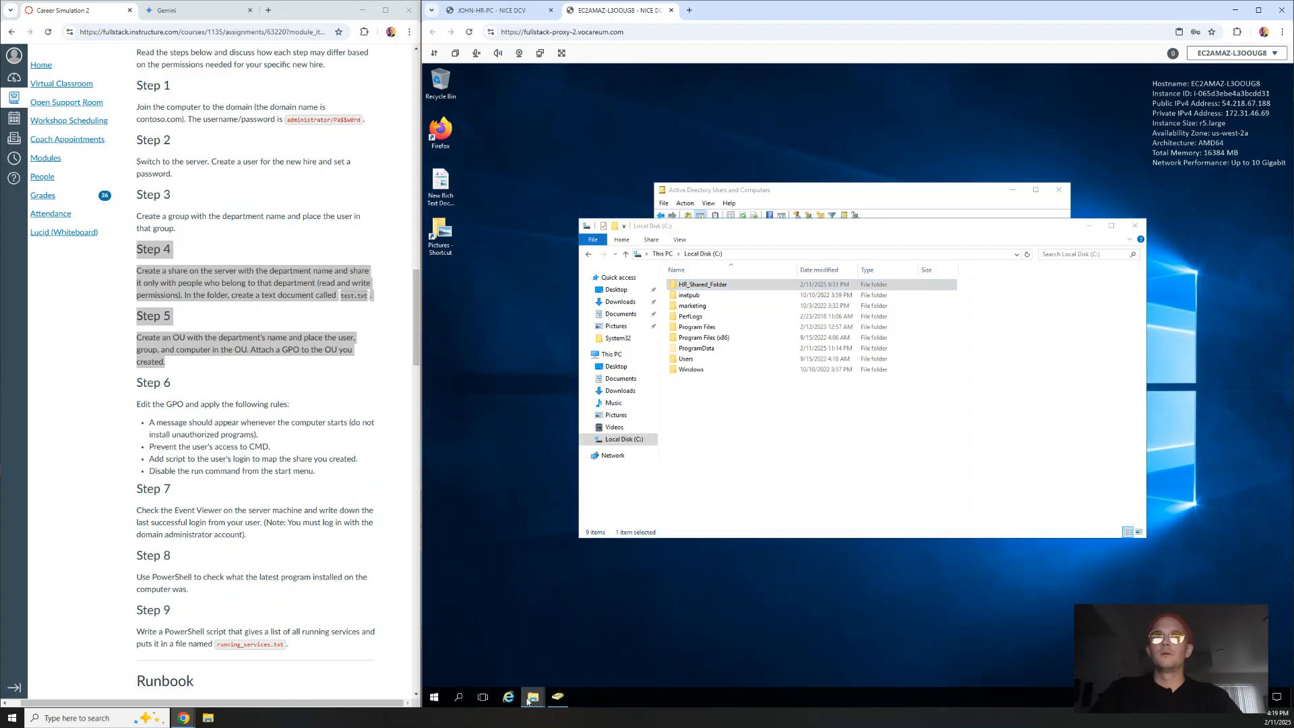
mouse_move(559, 697)
left_click(660, 614)
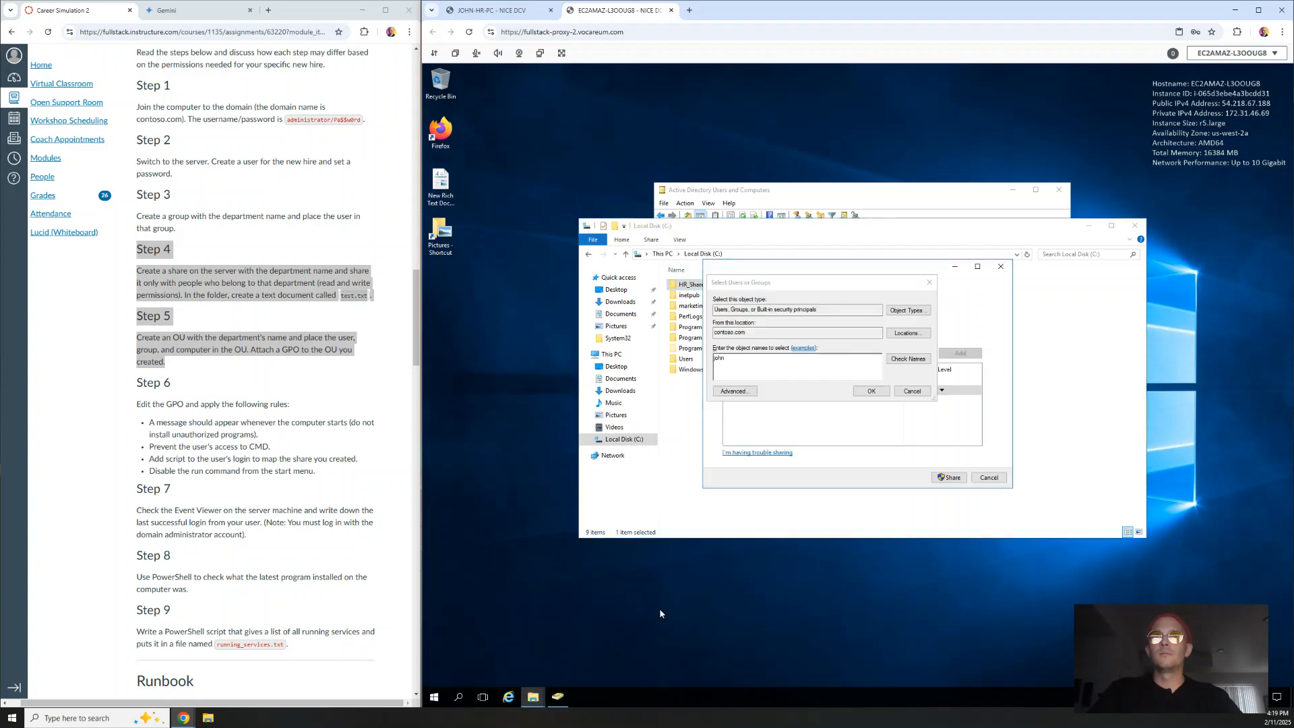
left_click(908, 359)
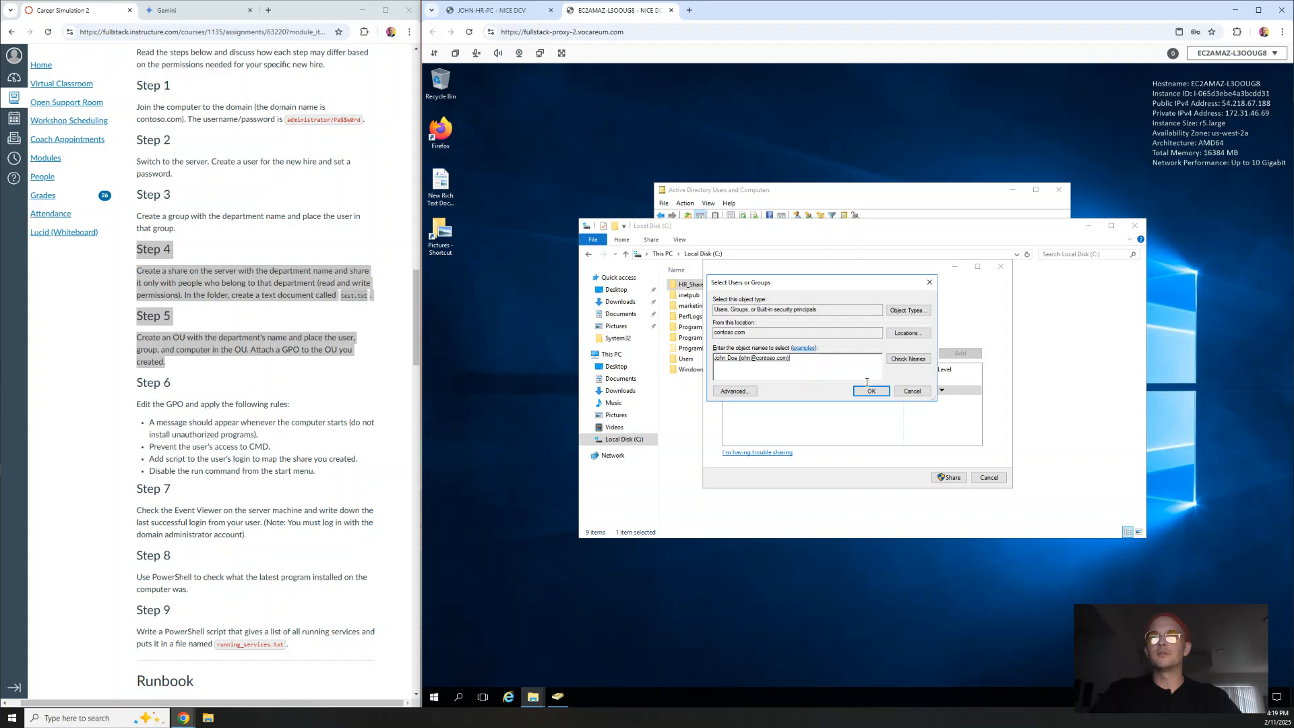
left_click(869, 390)
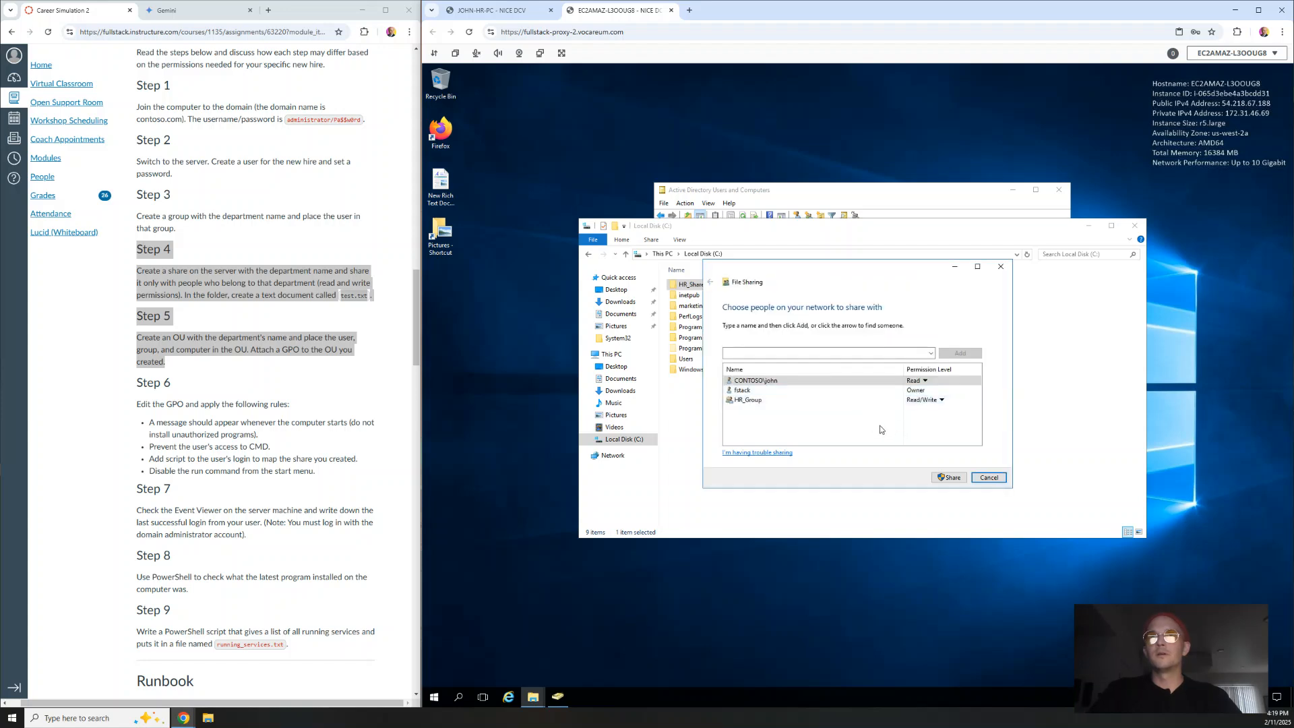
- Give the added user Read/Write permission, share HR_Shared_Folder and close File Explorer
left_click(922, 380)
left_click(961, 394)
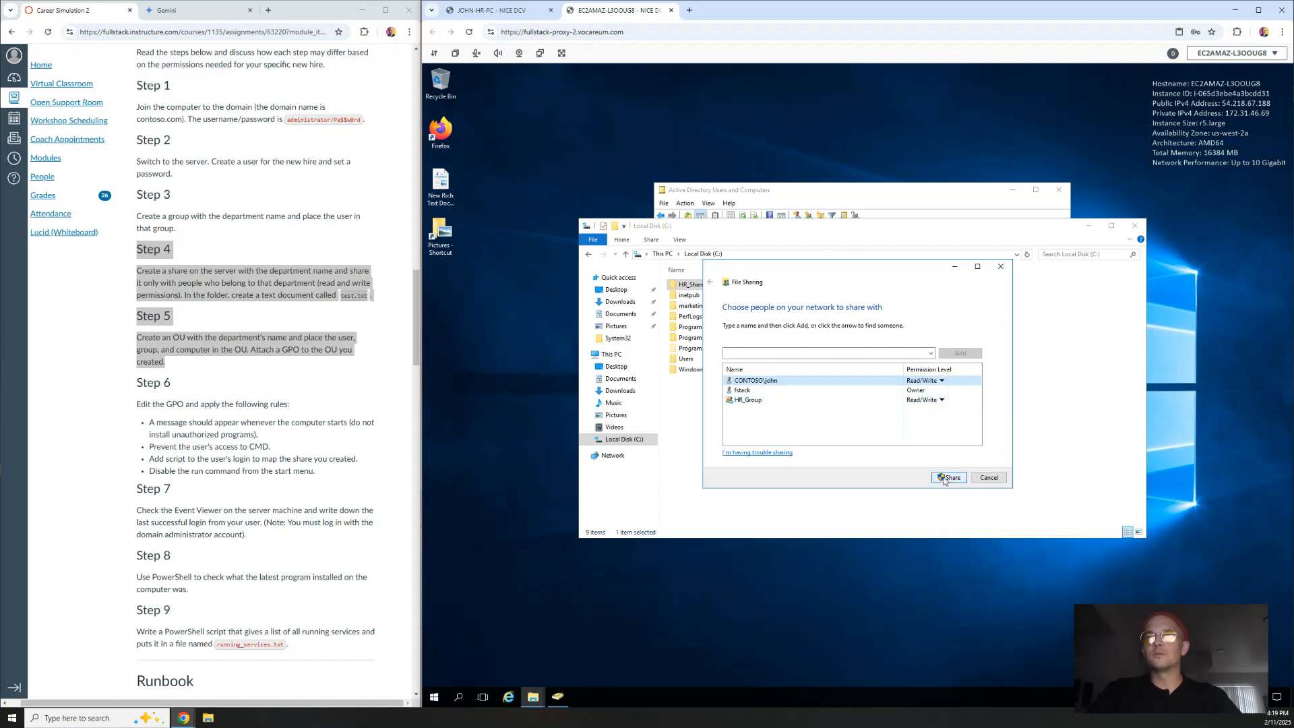
left_click(950, 478)
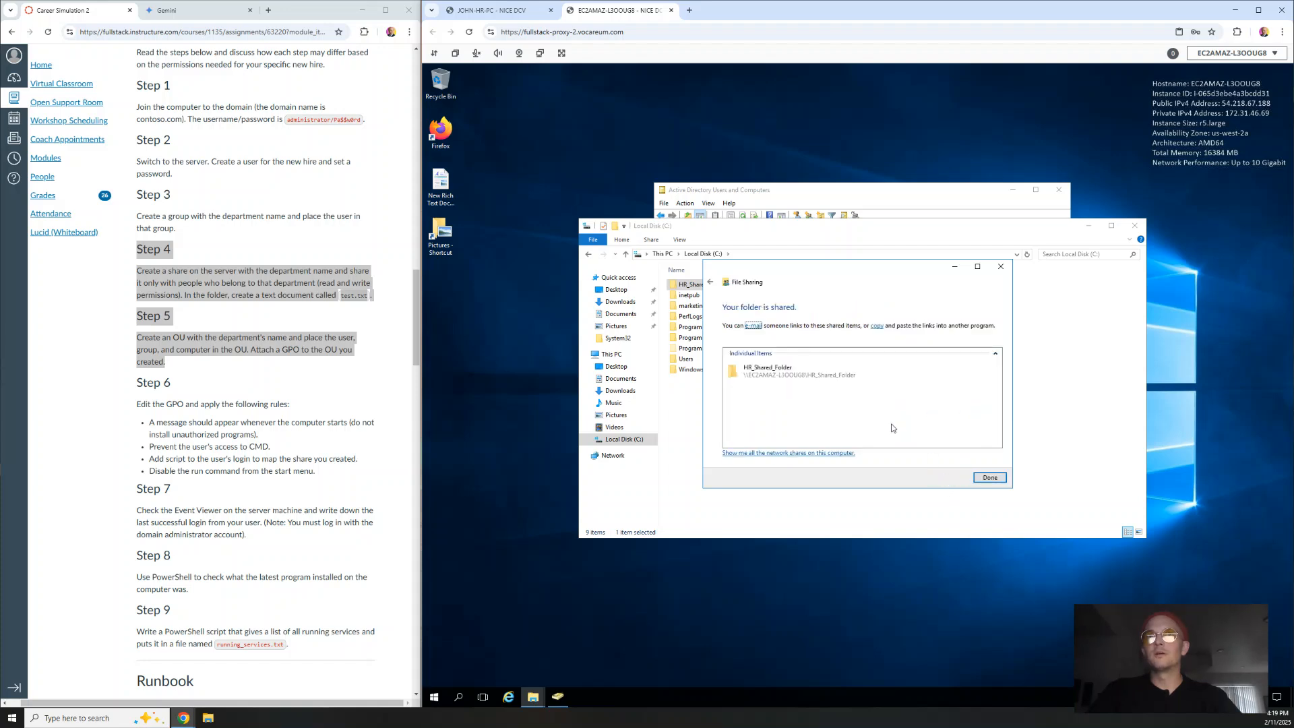
left_click(990, 478)
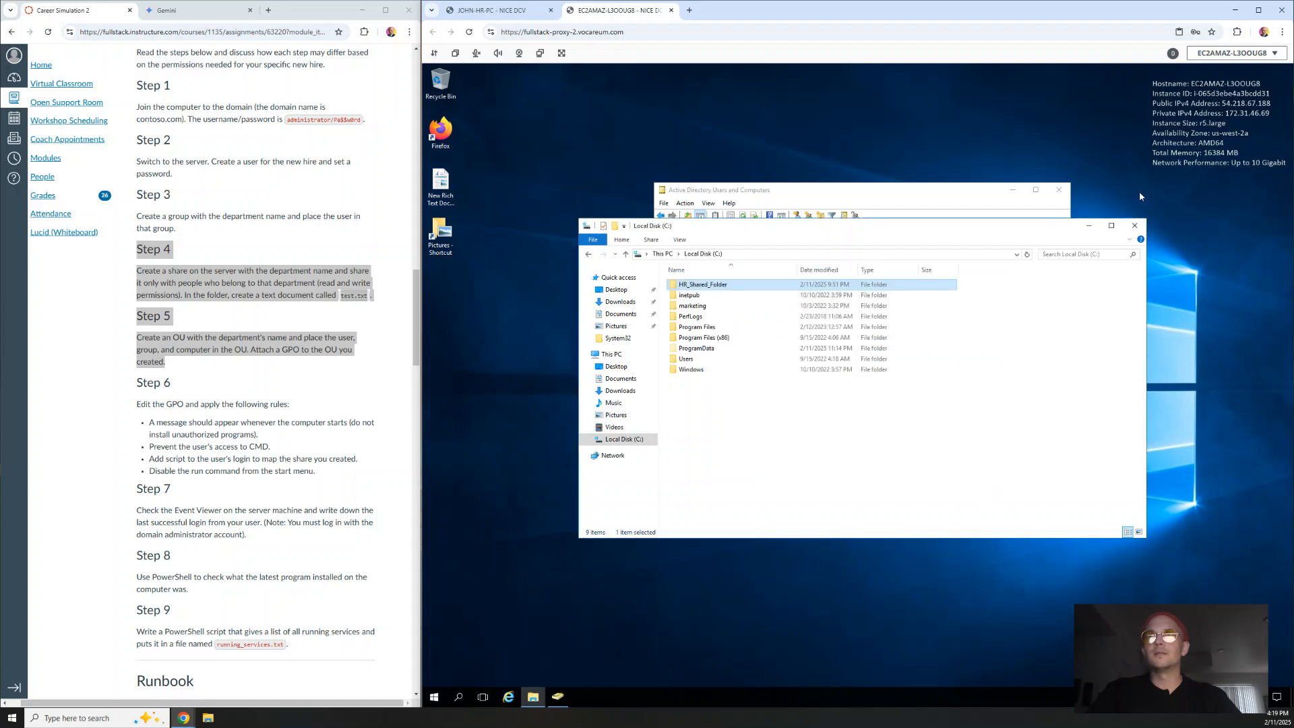
left_click(1135, 226)
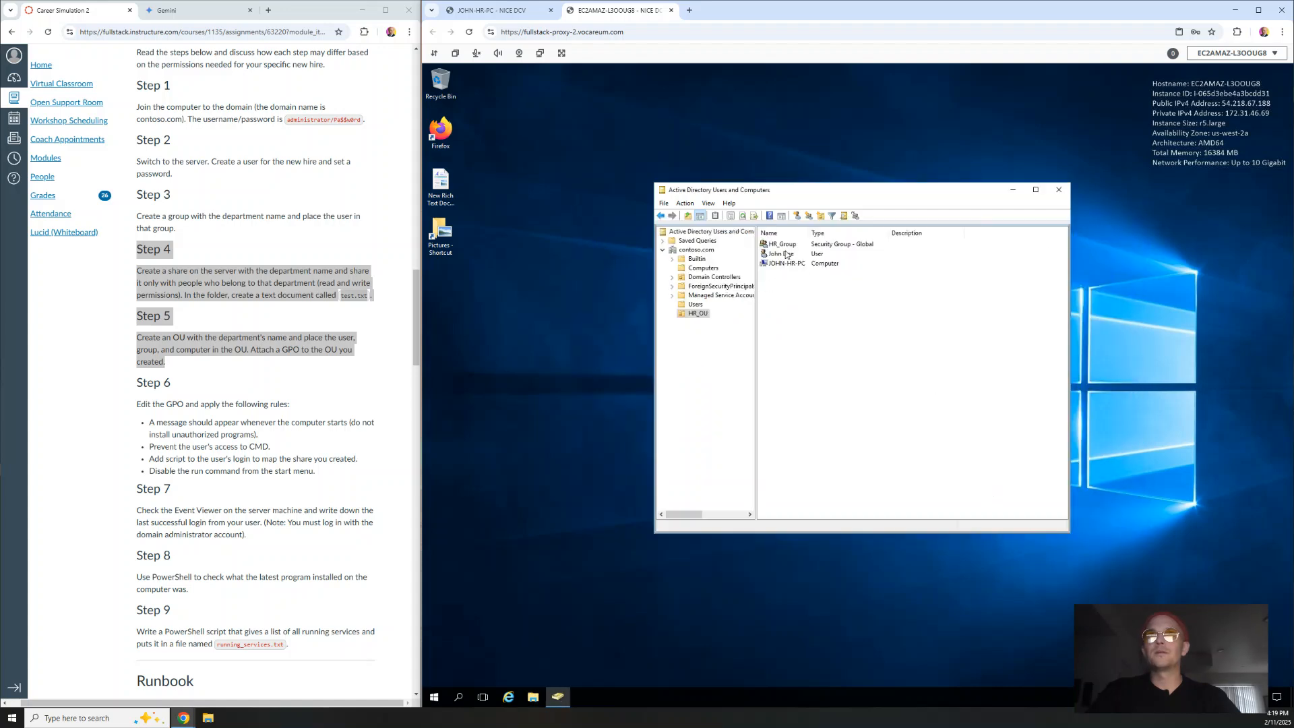
- Open the Group Policy Management console on the server
left_click(615, 261)
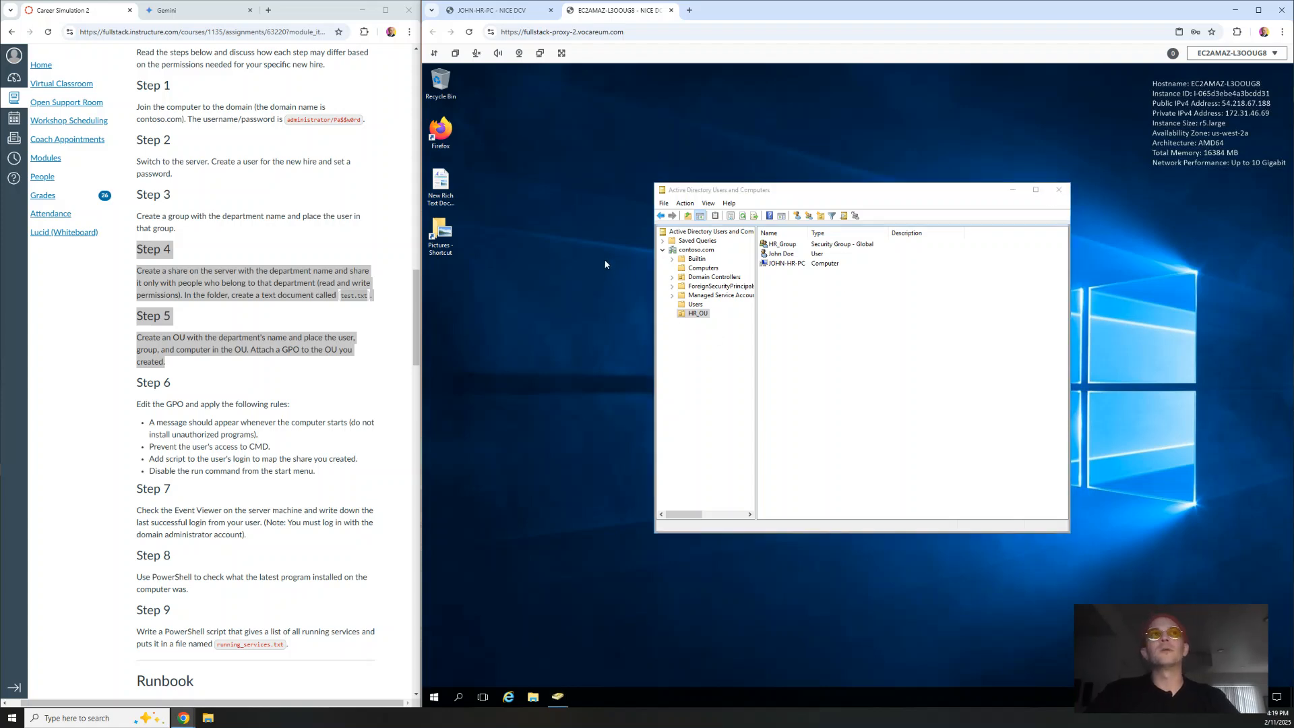
left_click(346, 326)
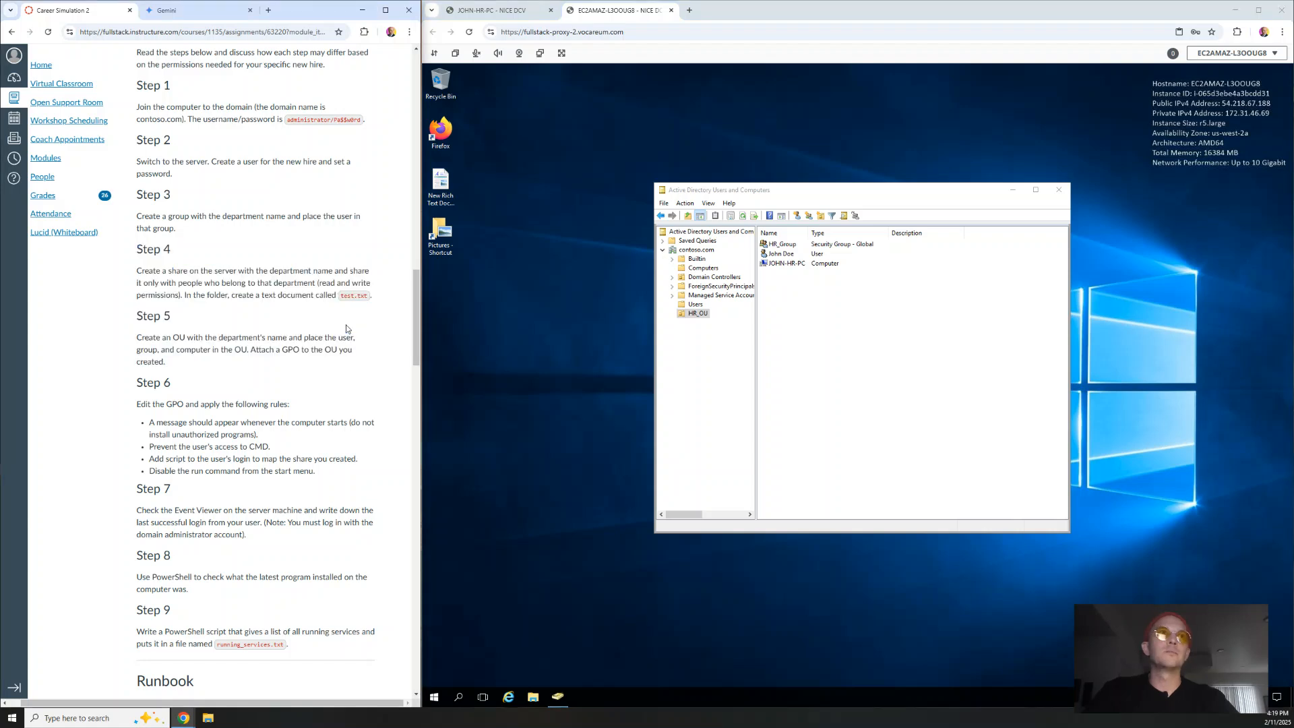
left_click(553, 290)
left_click(434, 697)
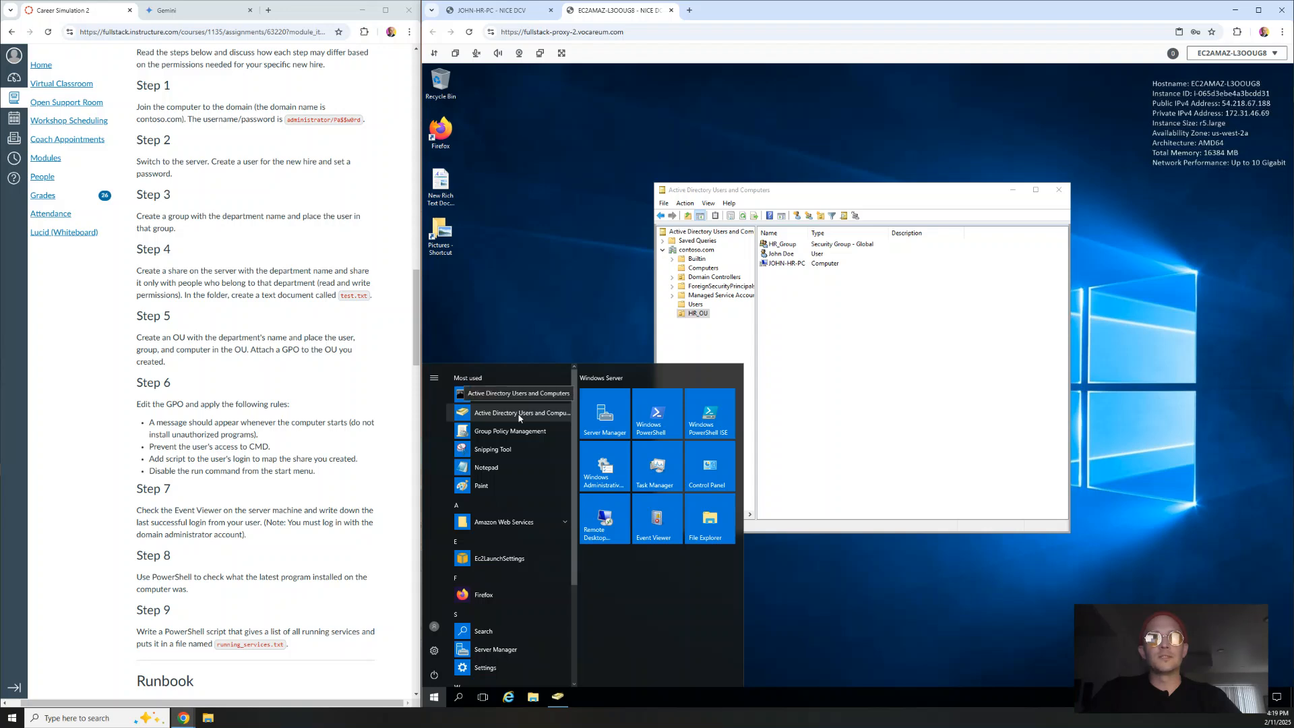
left_click(509, 433)
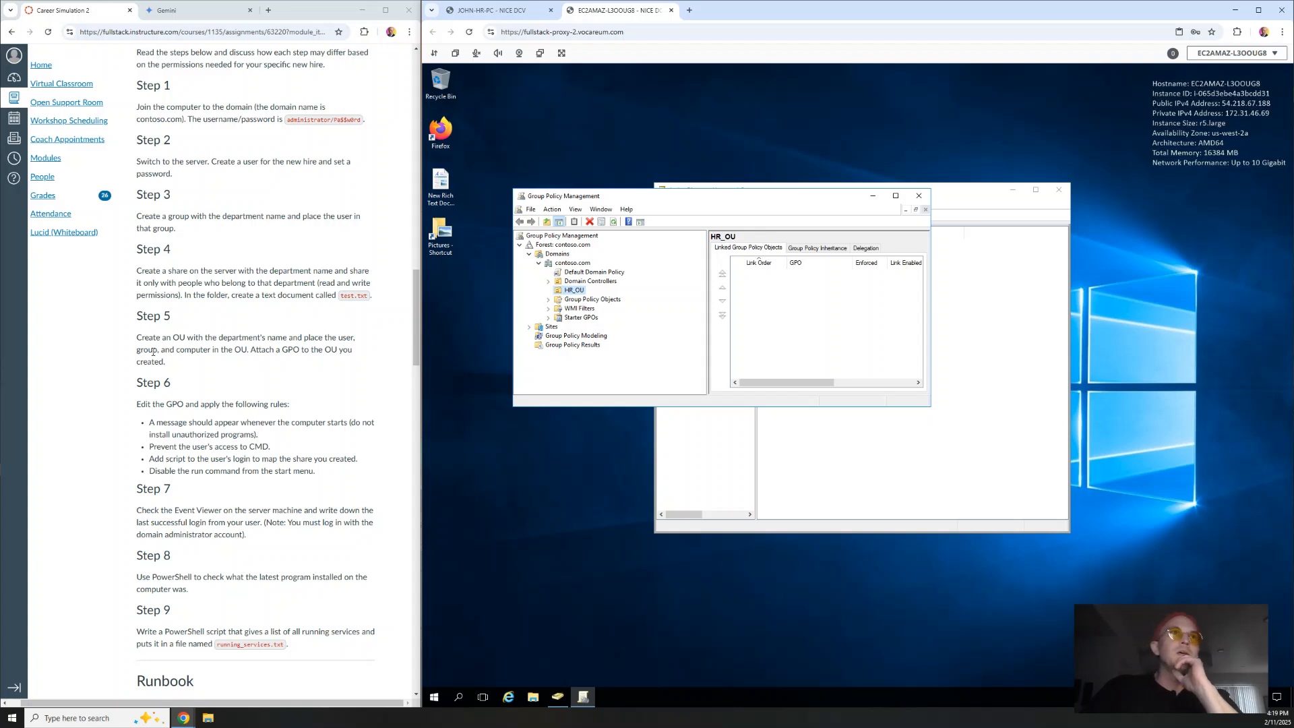
- Read the assignment's instructions on attaching a GPO to the OU and editing its rules
left_click_drag(137, 404, 294, 410)
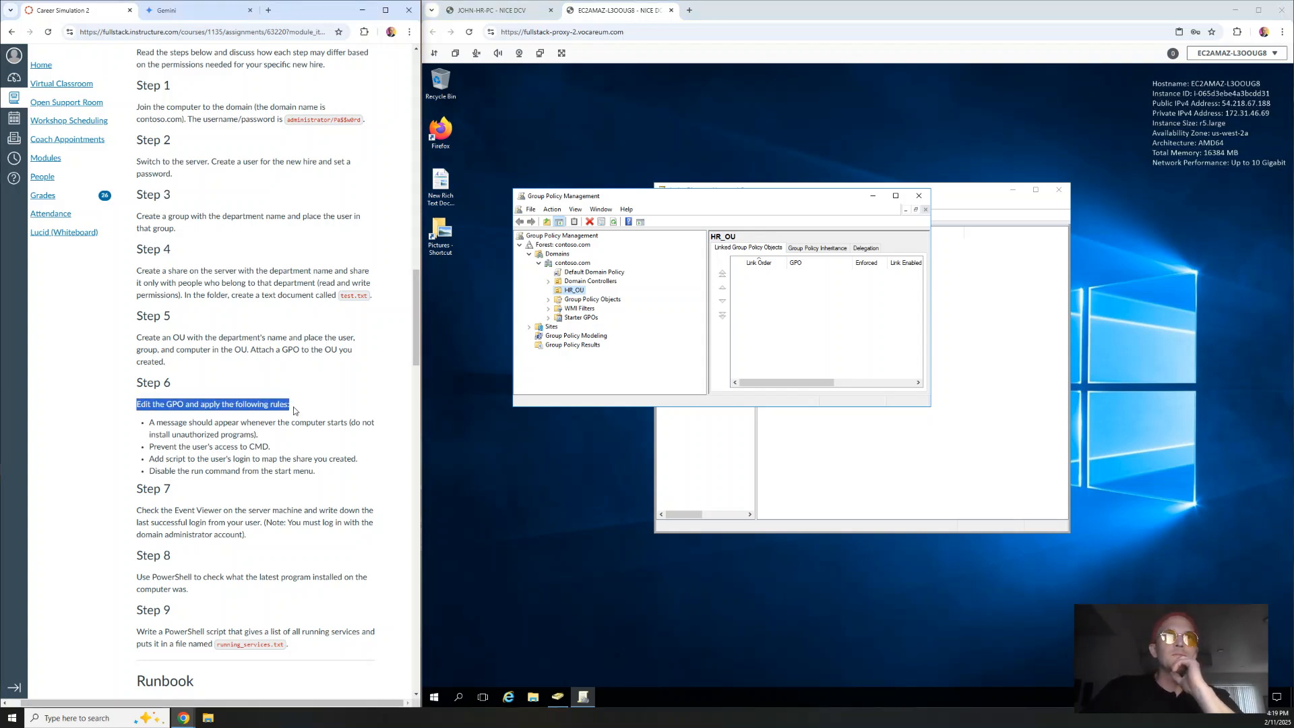
left_click(217, 383)
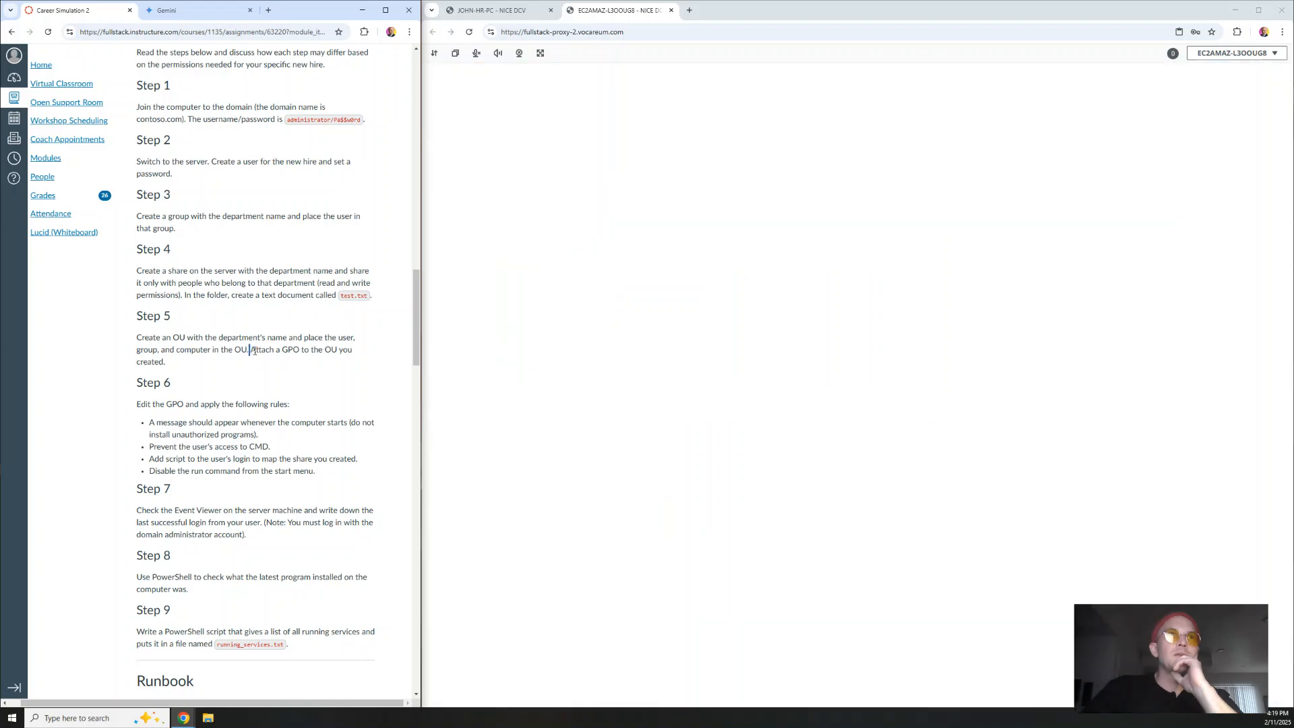
left_click_drag(249, 349, 359, 362)
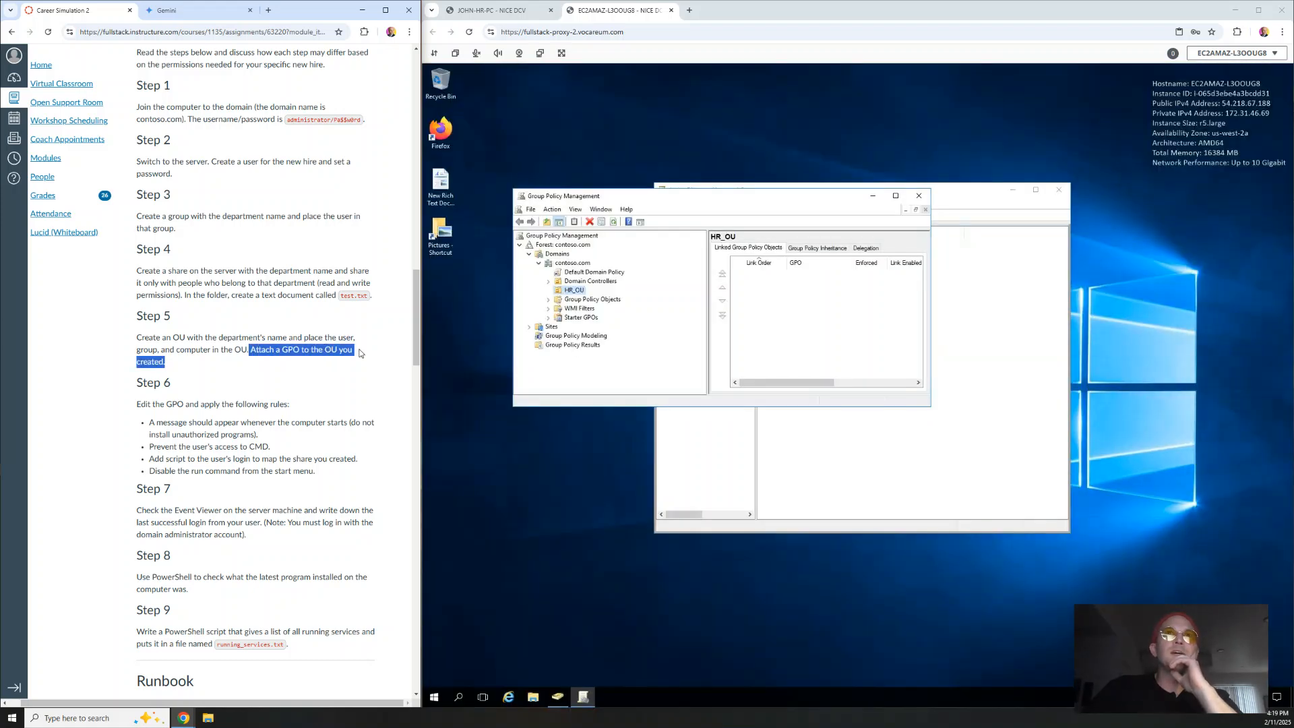
- Reload the frozen remote server page and sign in to DCV as fstack with the account password
left_click(570, 296)
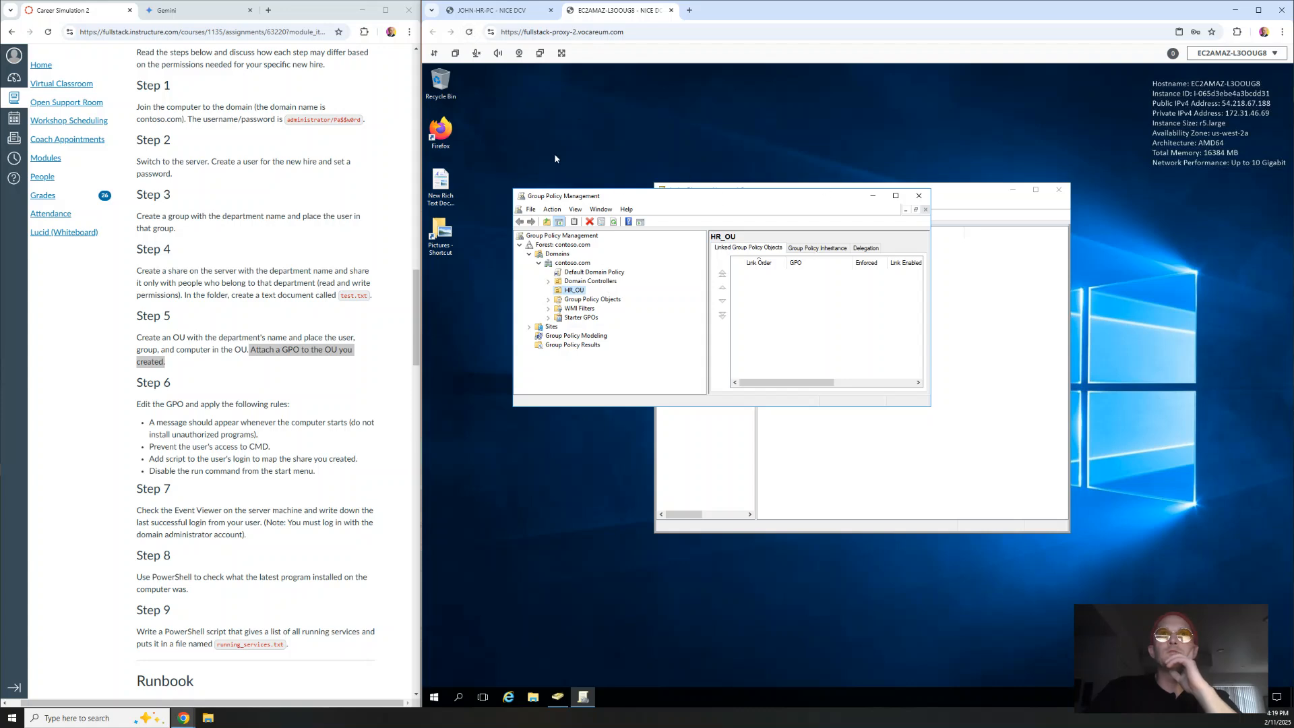
left_click(470, 33)
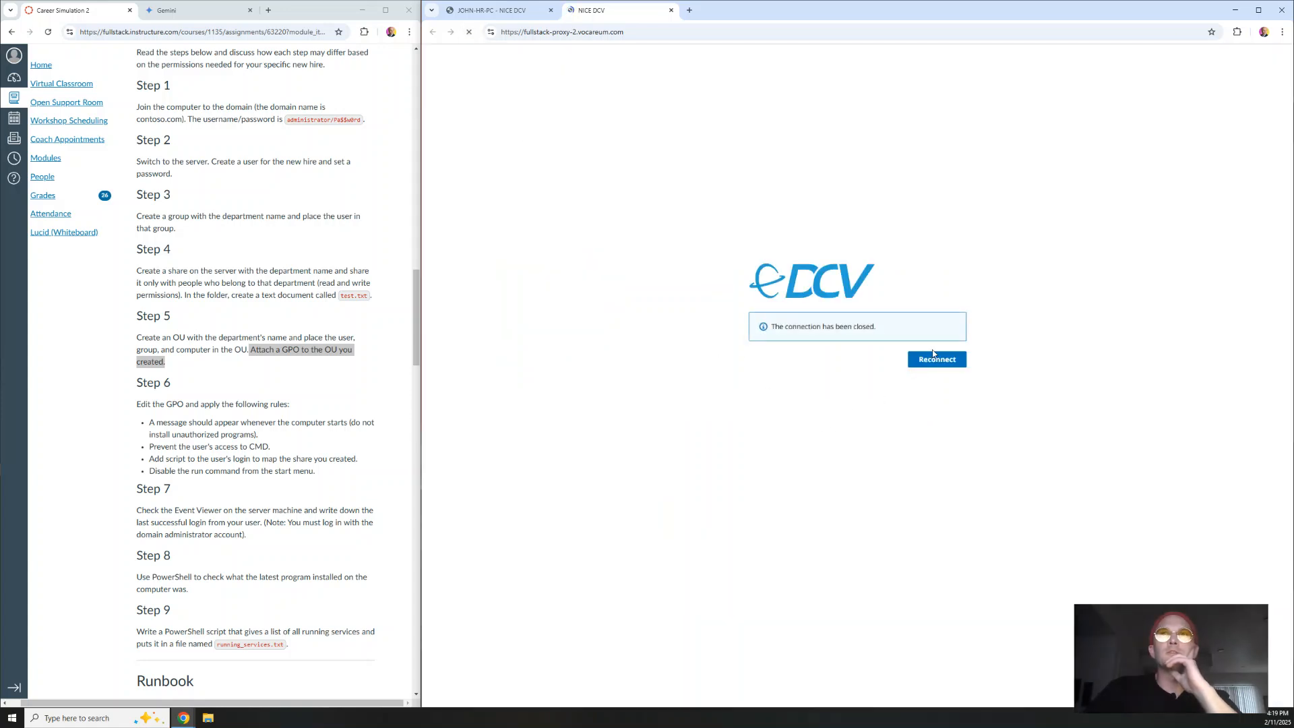
left_click(806, 351)
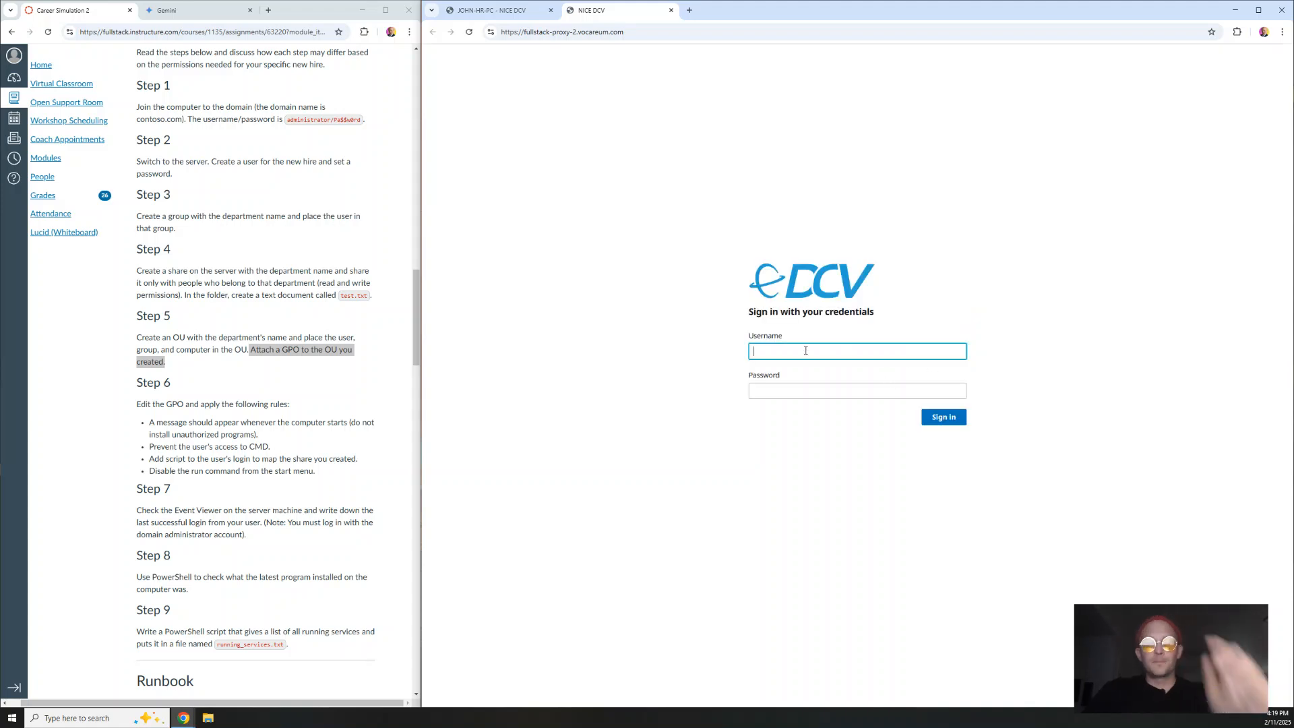
type("fstack")
key("Tab")
type("•••")
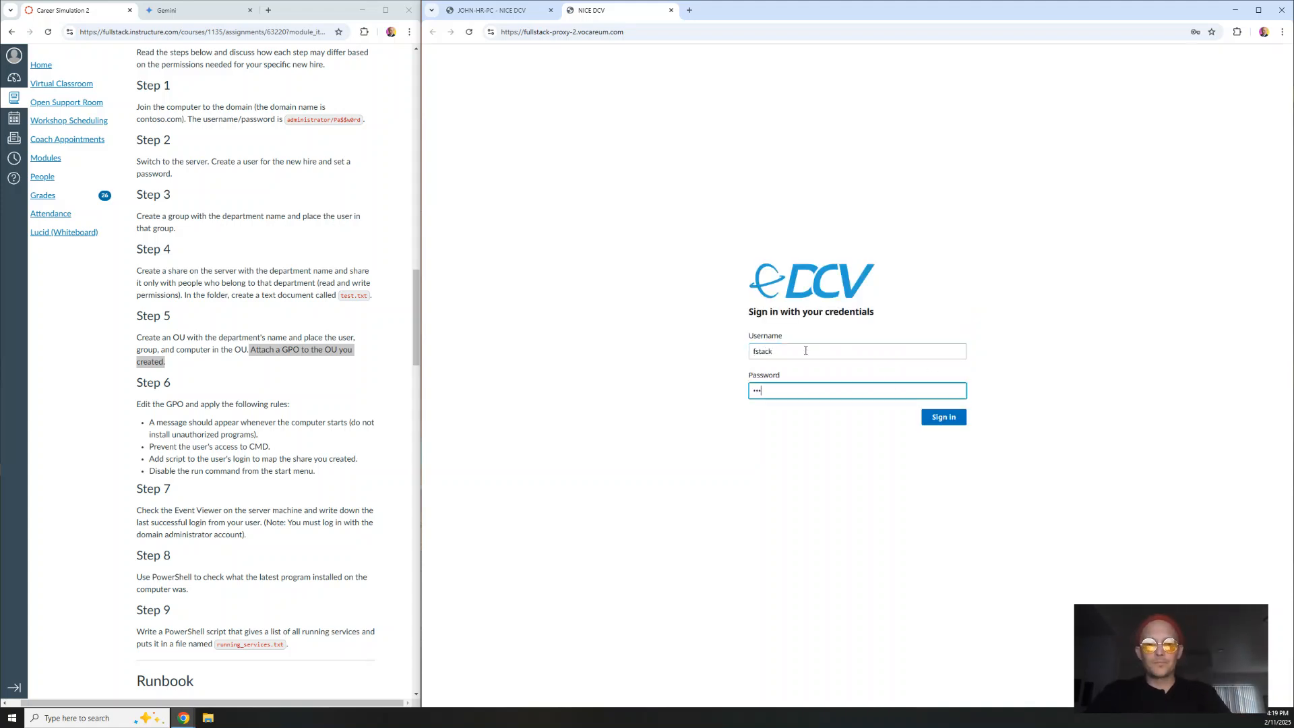
type("•••")
key("Return")
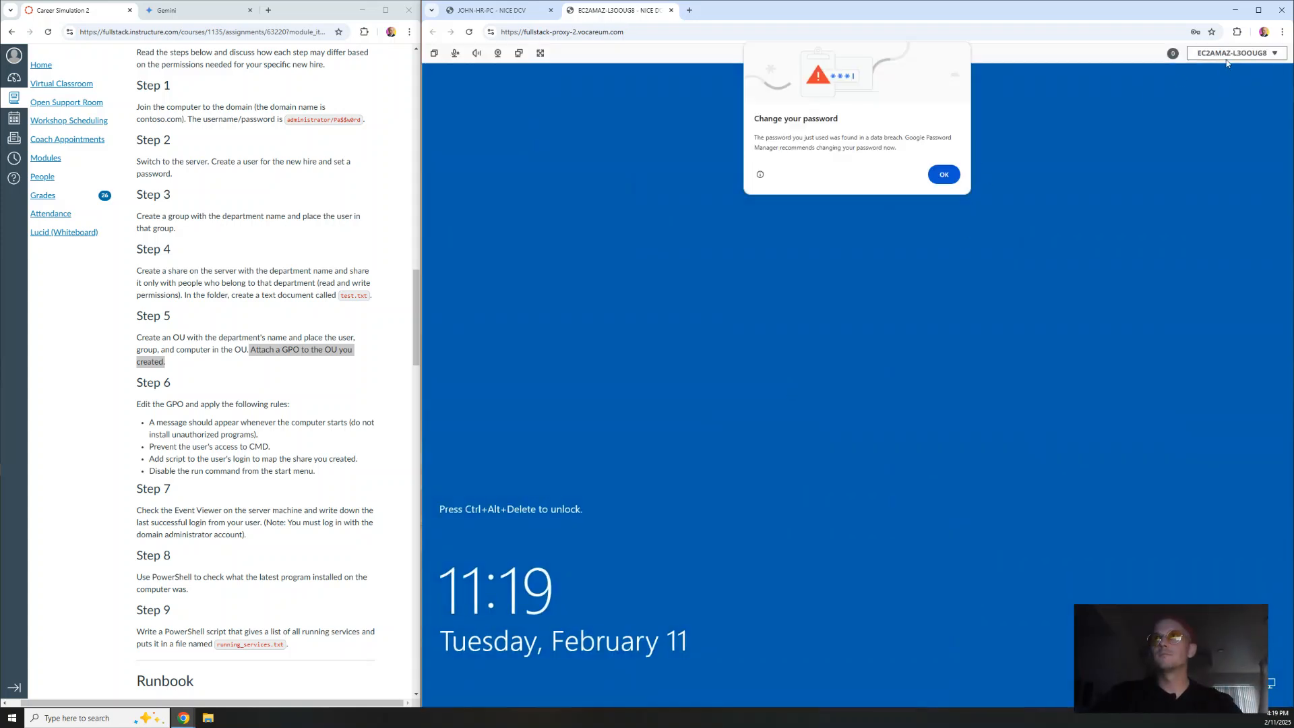
- Dismiss the browser's password warning and unlock the server's Windows session with the fstack account password
left_click(944, 174)
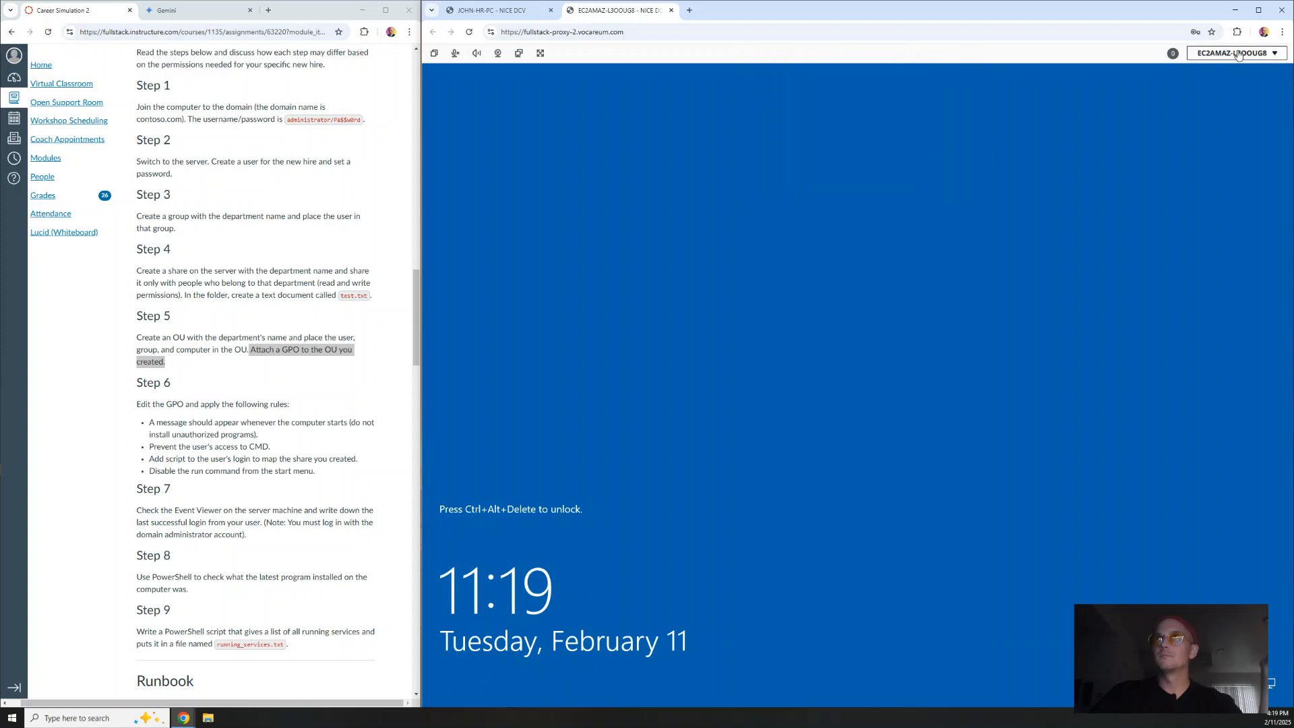
left_click(1238, 52)
left_click(1195, 89)
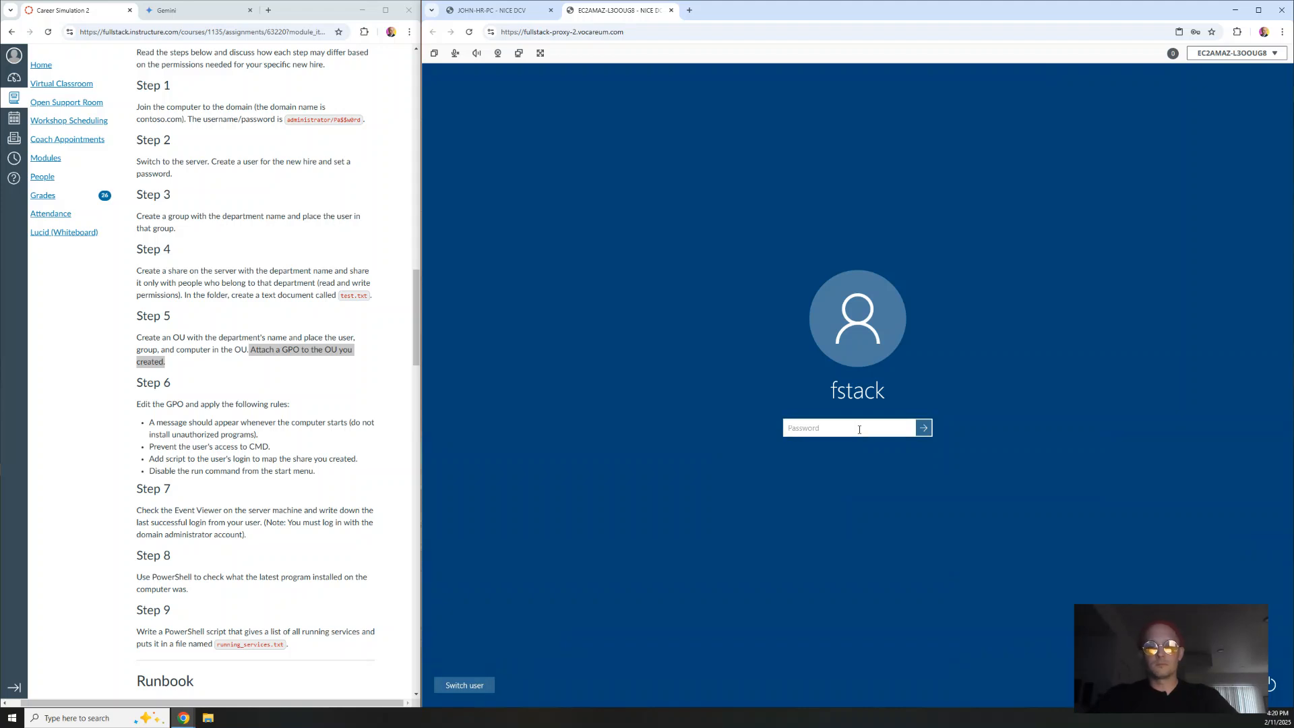
type("•••••••")
key("Return")
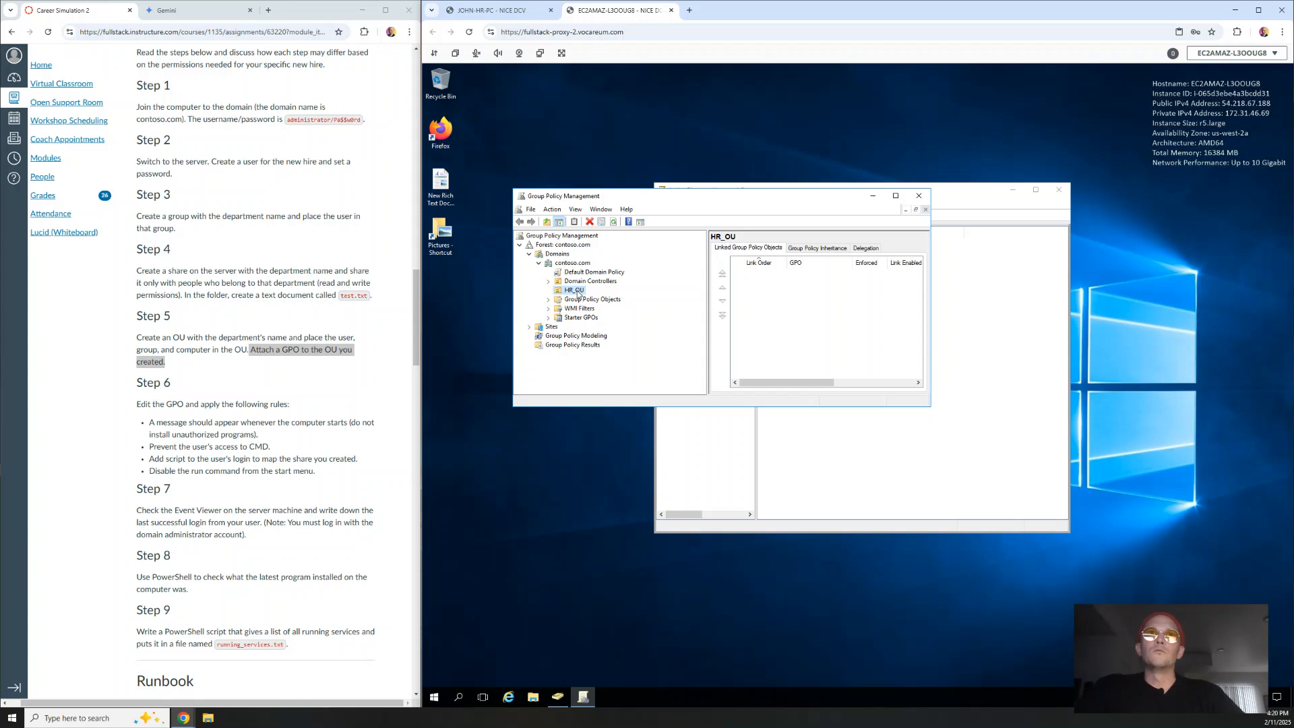
- Try to create a GPO named HR_GPO linked to HR_OU
right_click(578, 294)
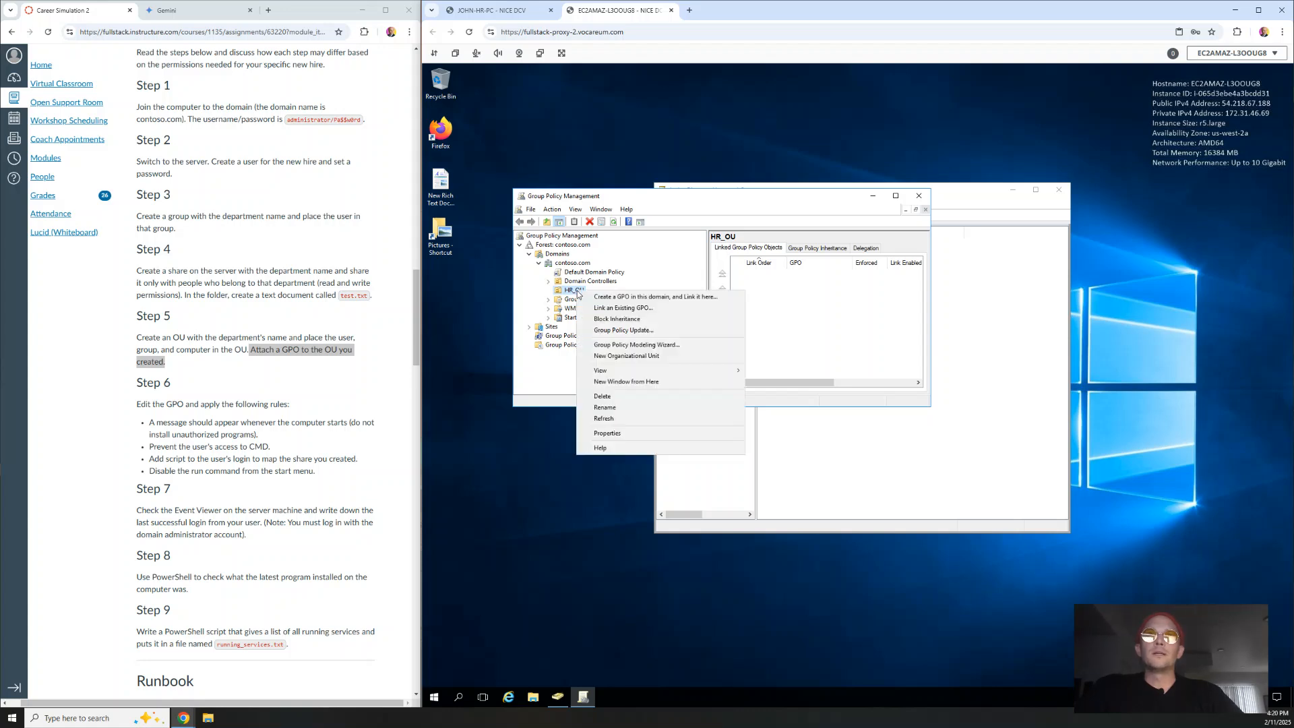
left_click(627, 298)
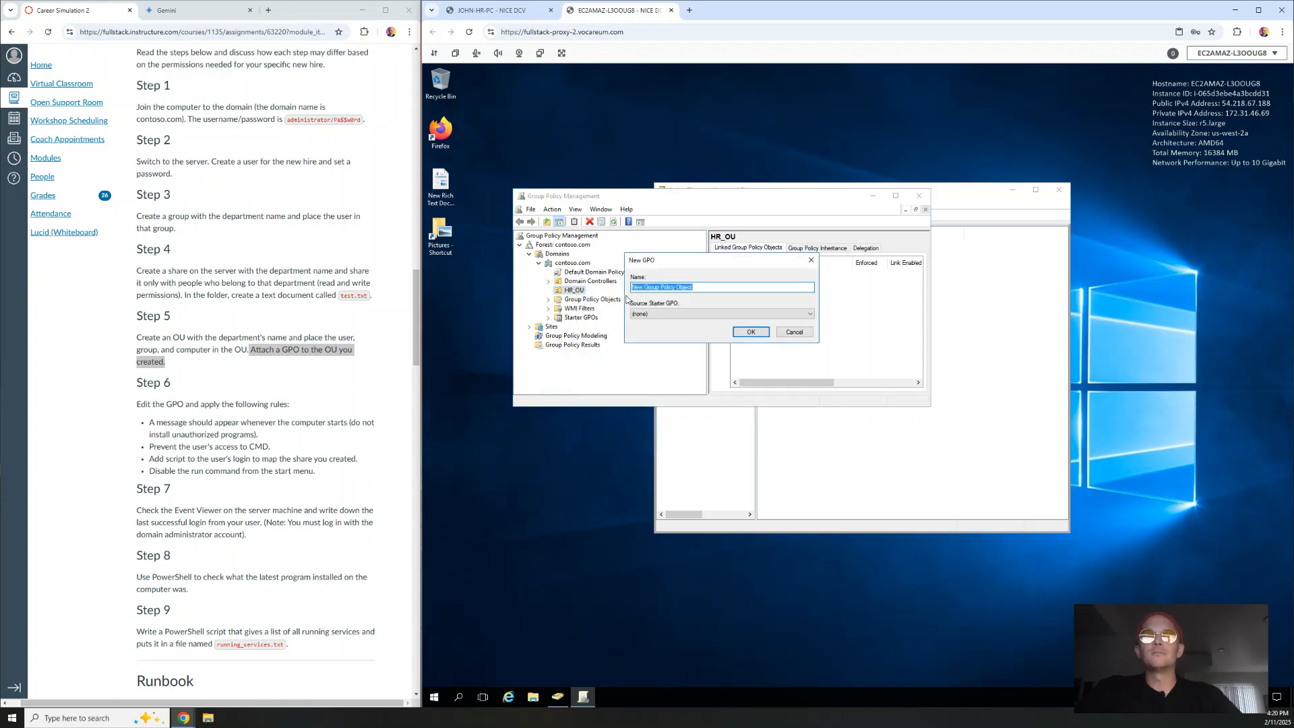
type("HR")
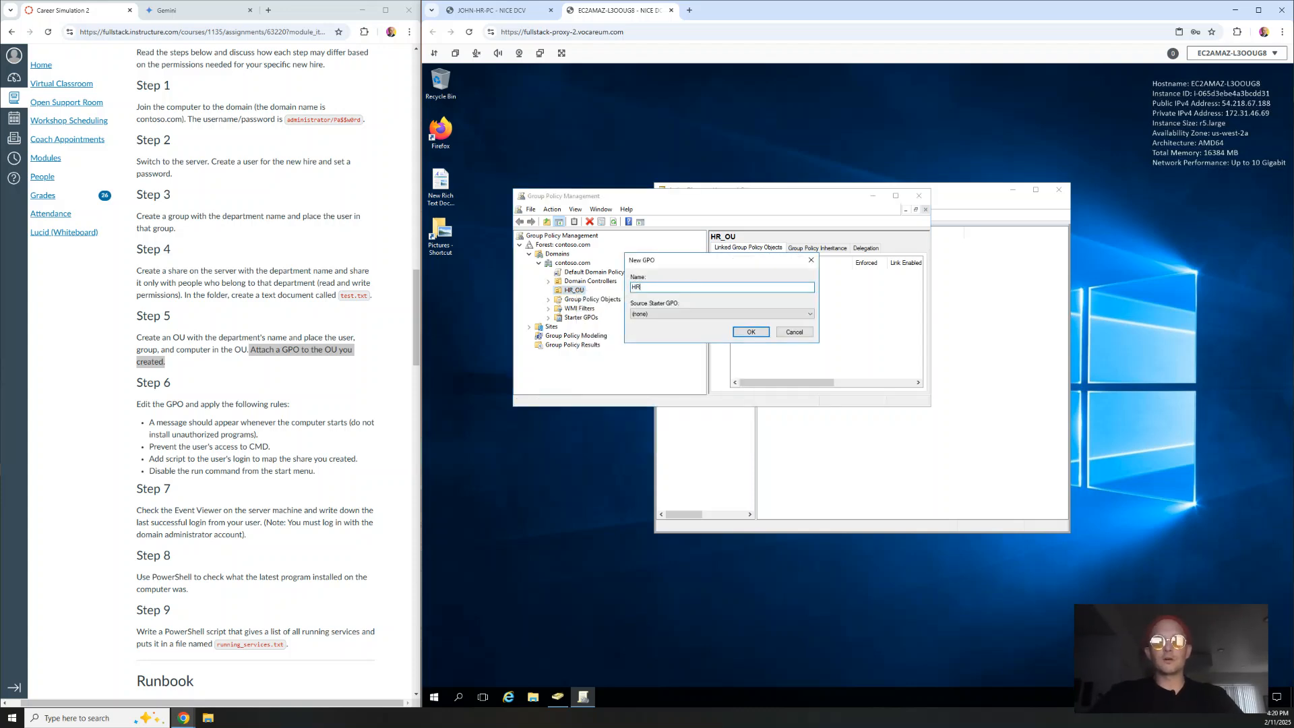
type("_GPO")
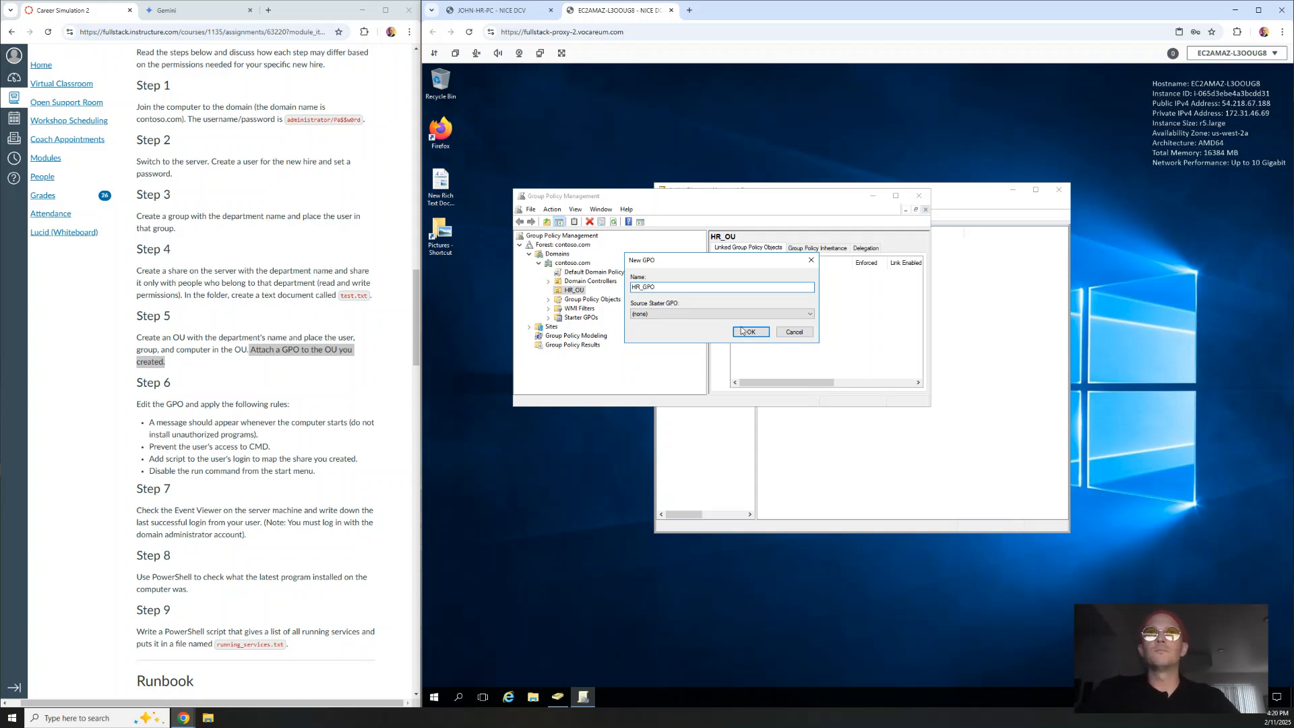
left_click(742, 331)
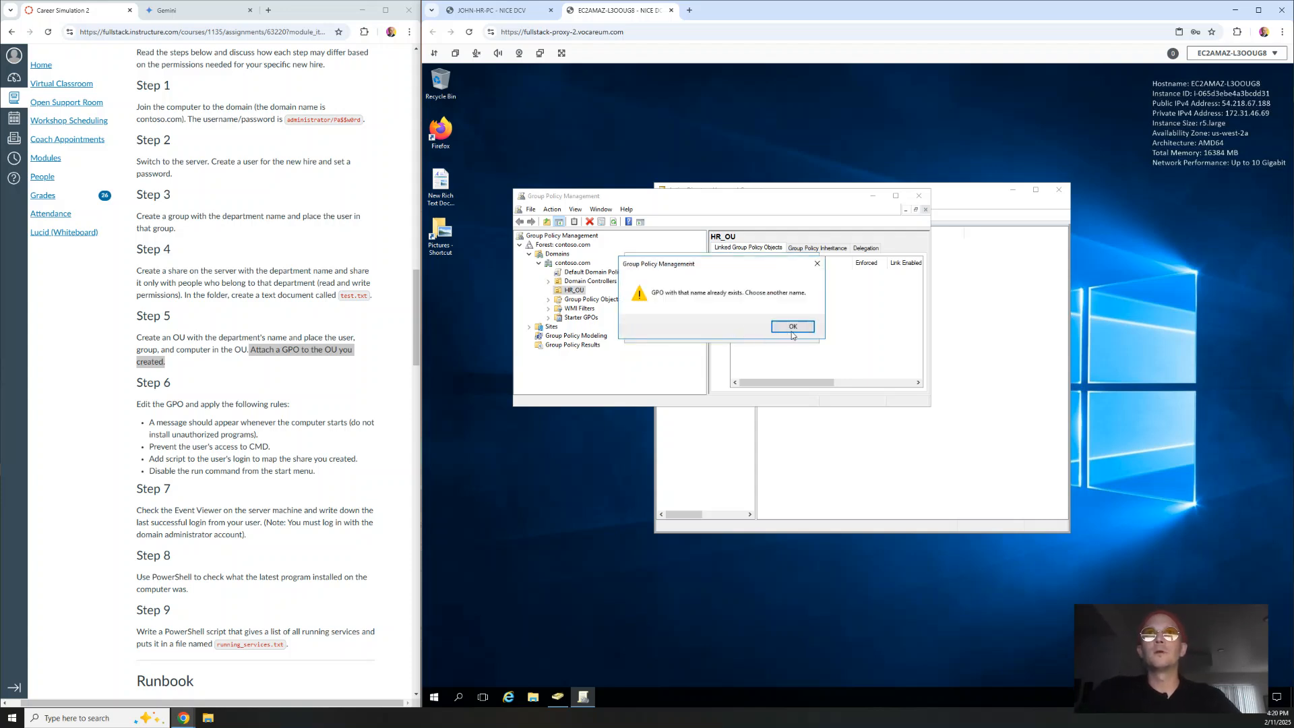
left_click(795, 331)
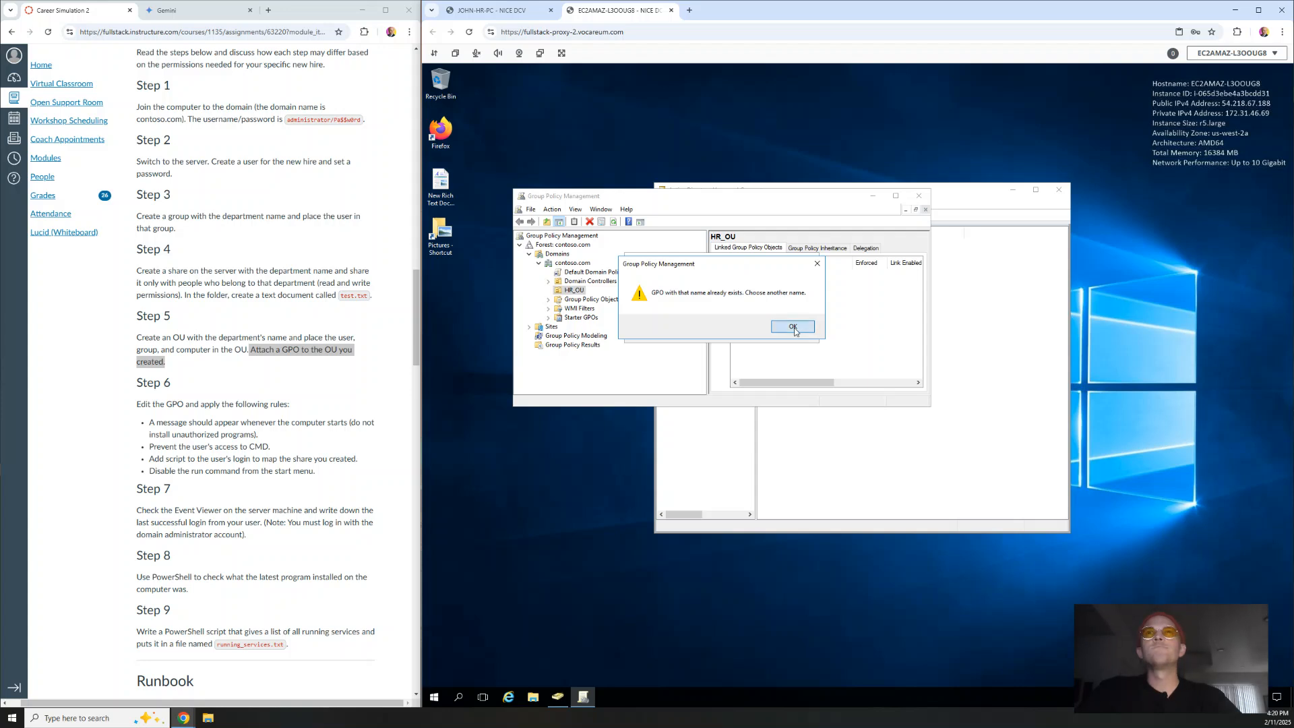
left_click(816, 251)
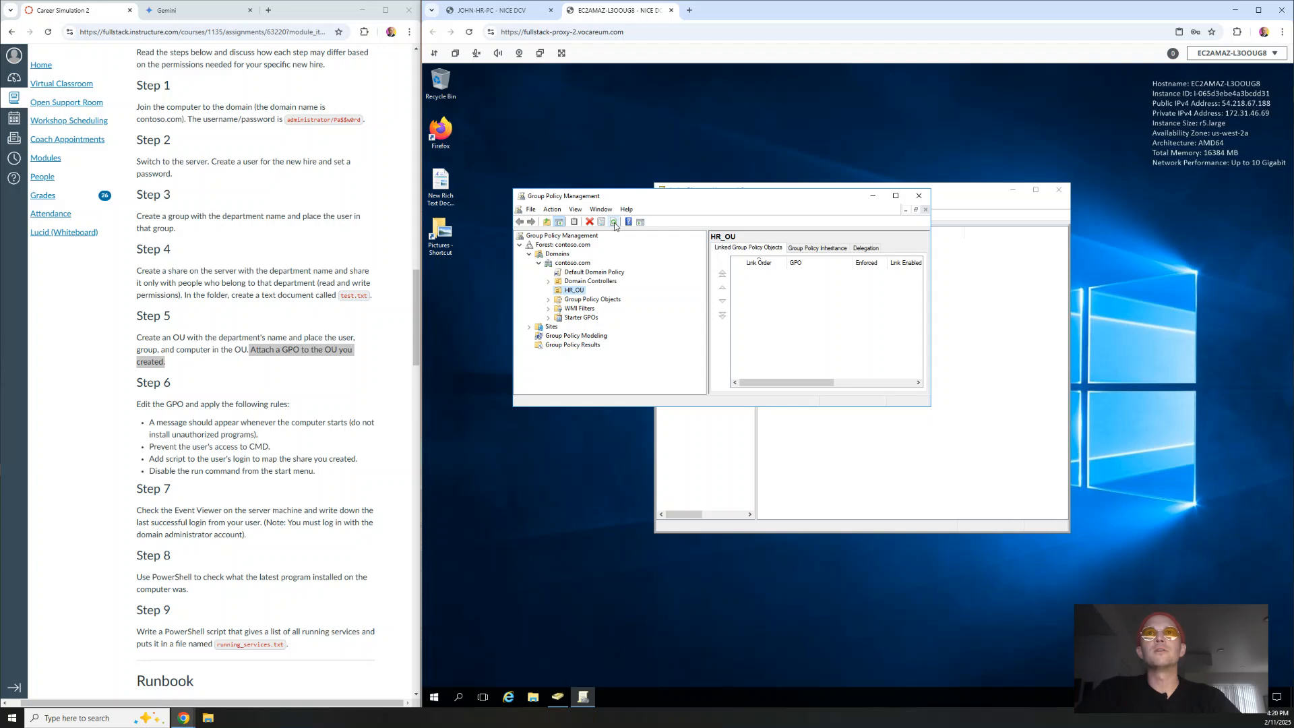
- Check HR_OU's group policy inheritance, delegation and linked group policy objects
left_click(819, 248)
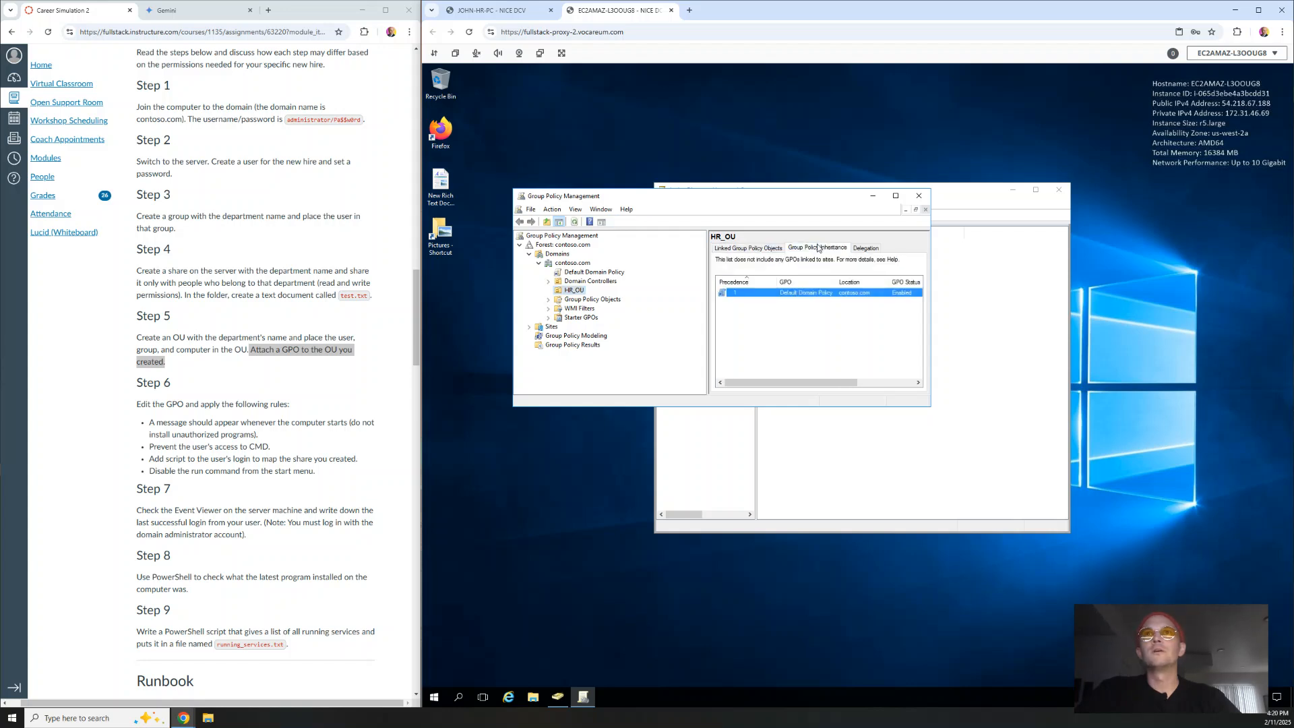
left_click(859, 249)
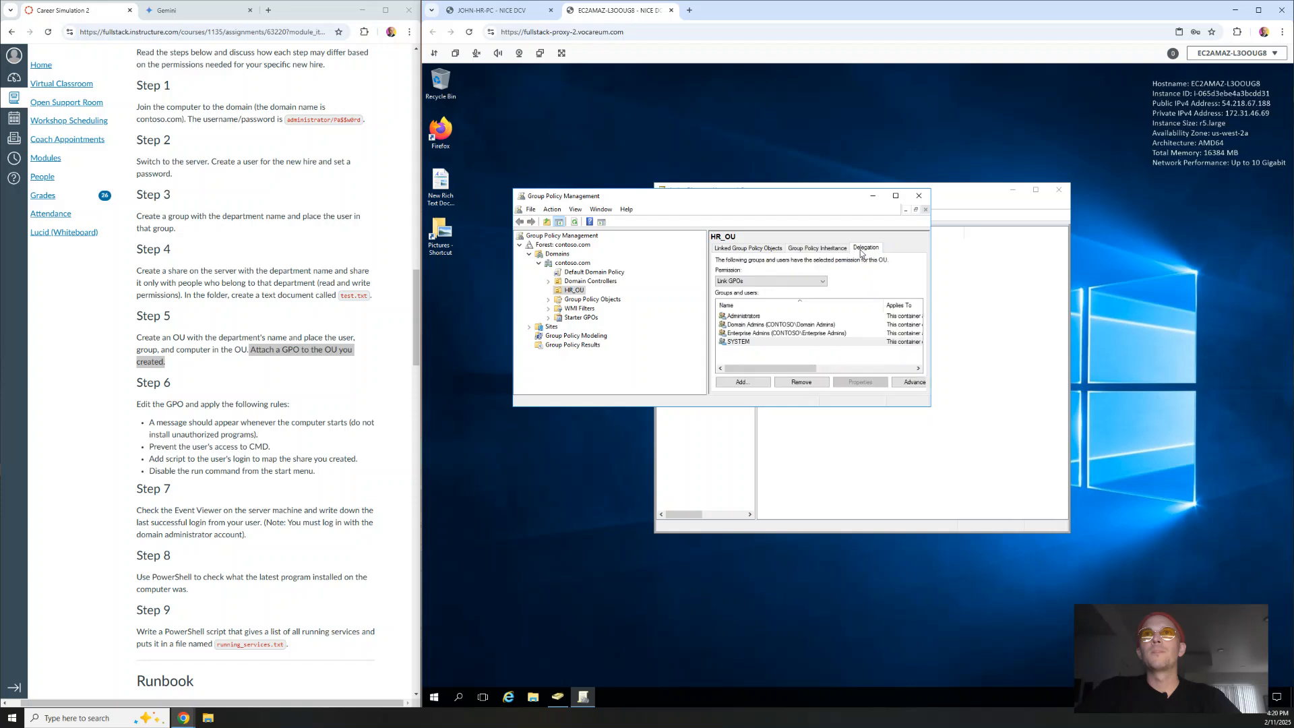
left_click(750, 248)
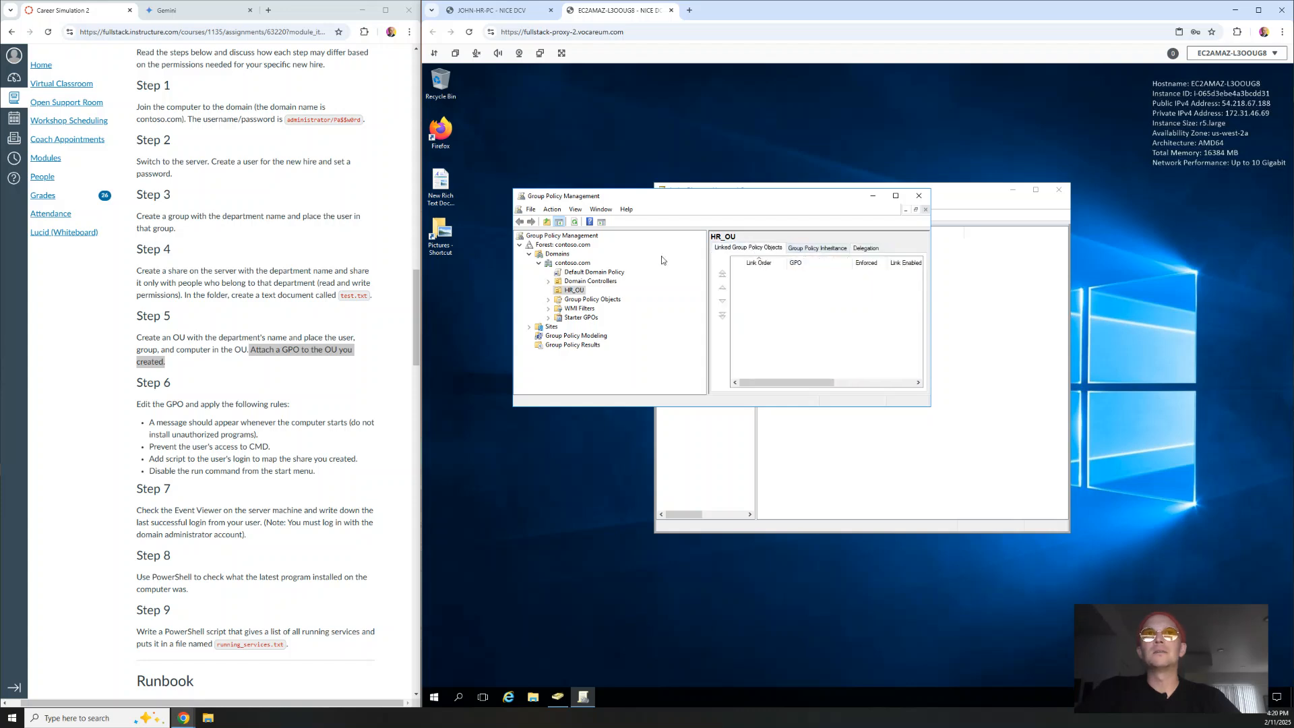
- Create a new GPO named HR_Policy in the domain and link it to HR_OU
right_click(572, 291)
left_click(606, 299)
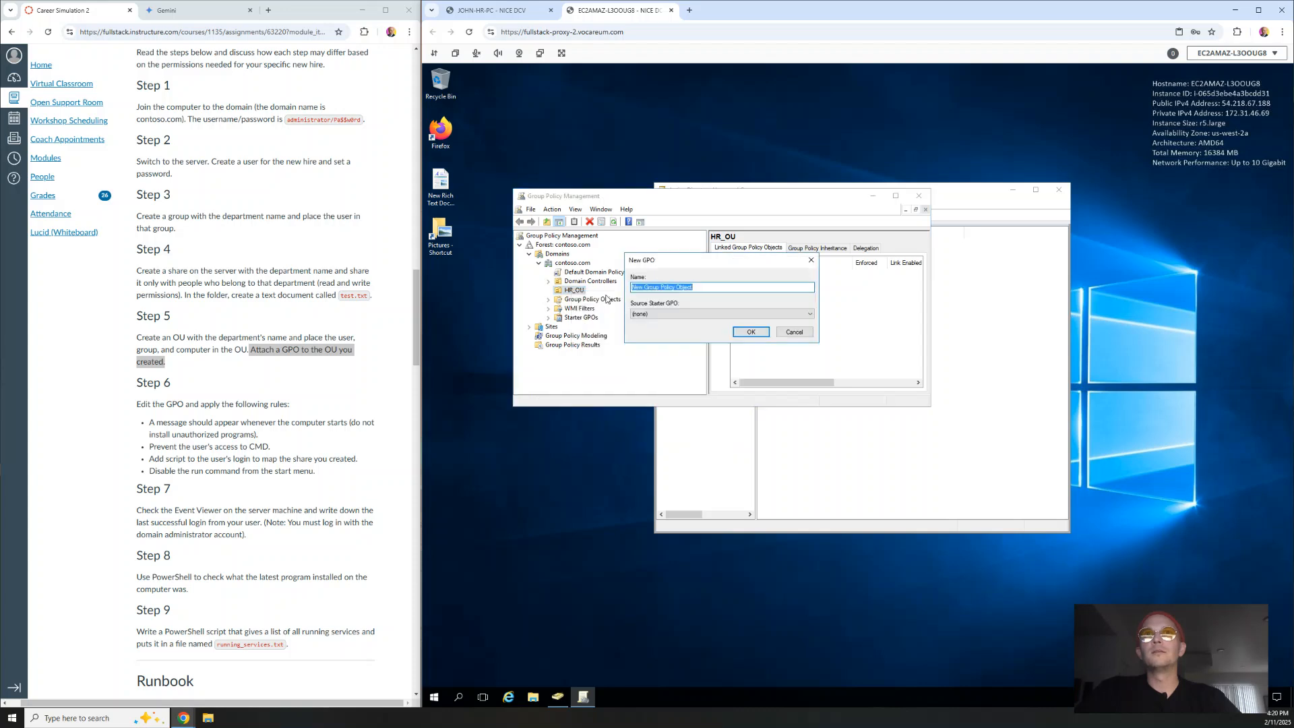
type("HR_")
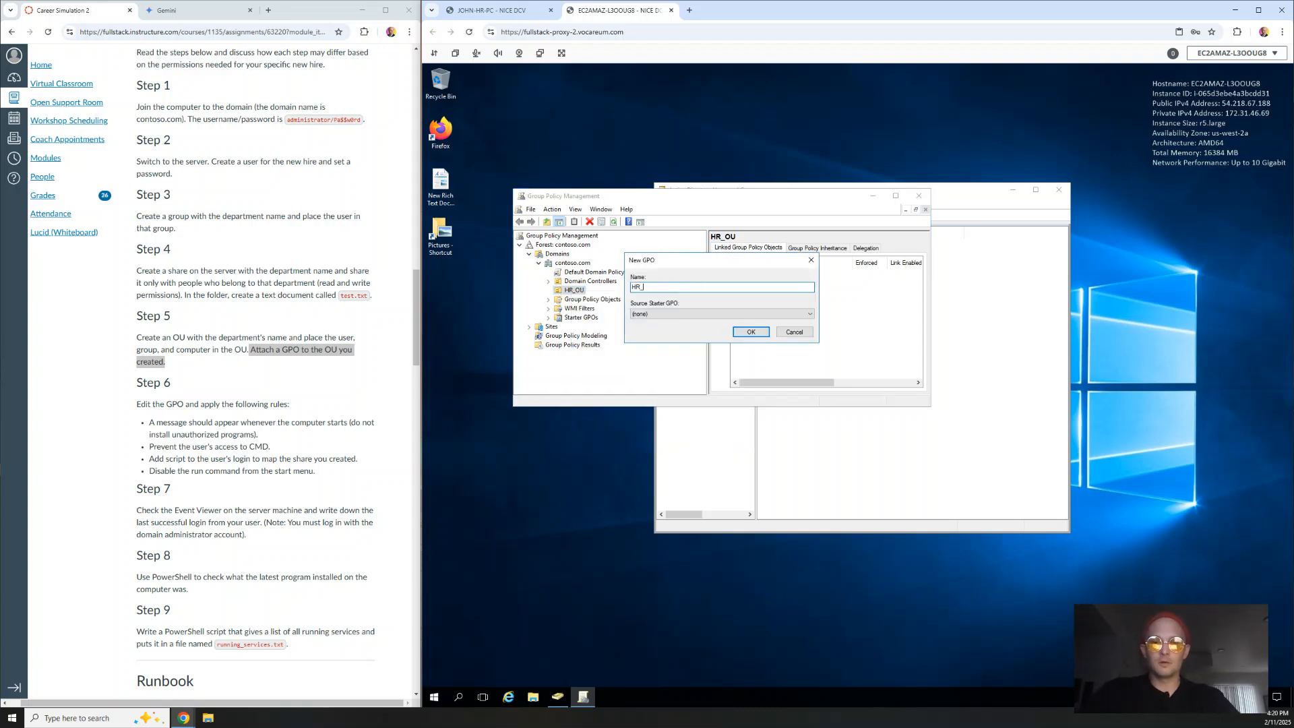
type("OU")
key("Return")
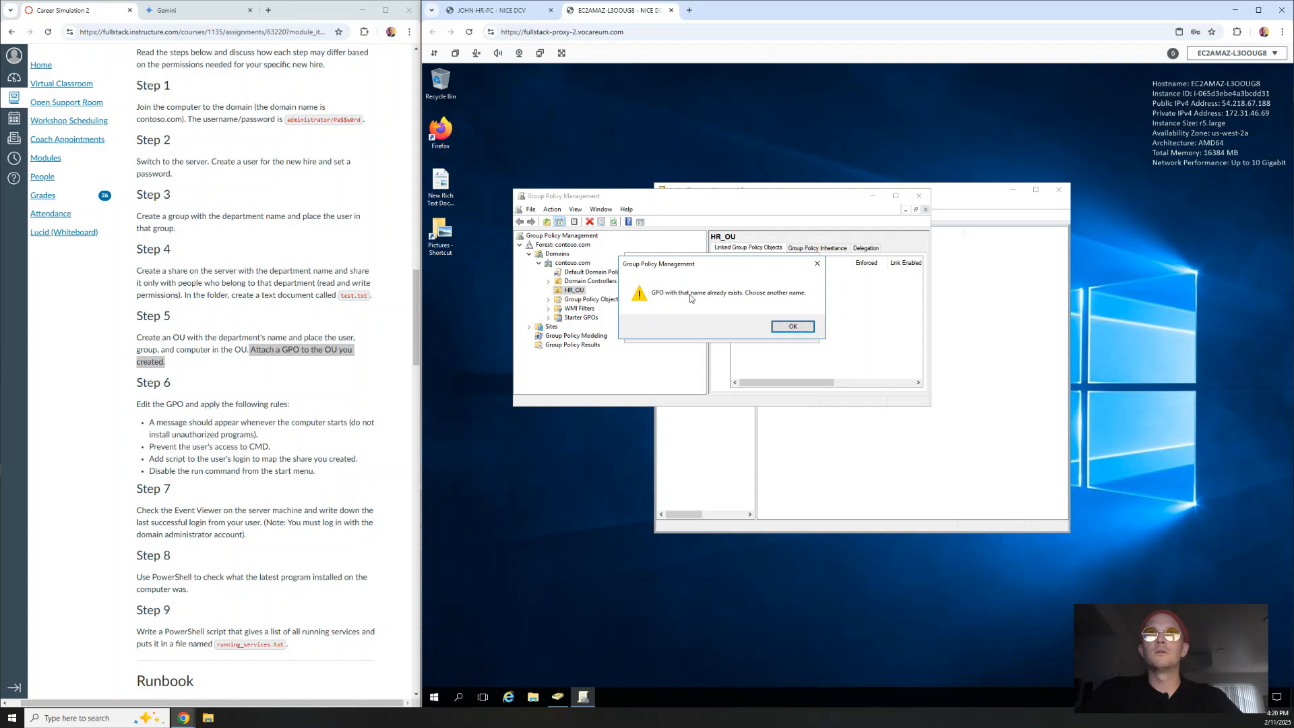
left_click(793, 327)
type("HR_GPO")
key("BackSpace")
key("BackSpace")
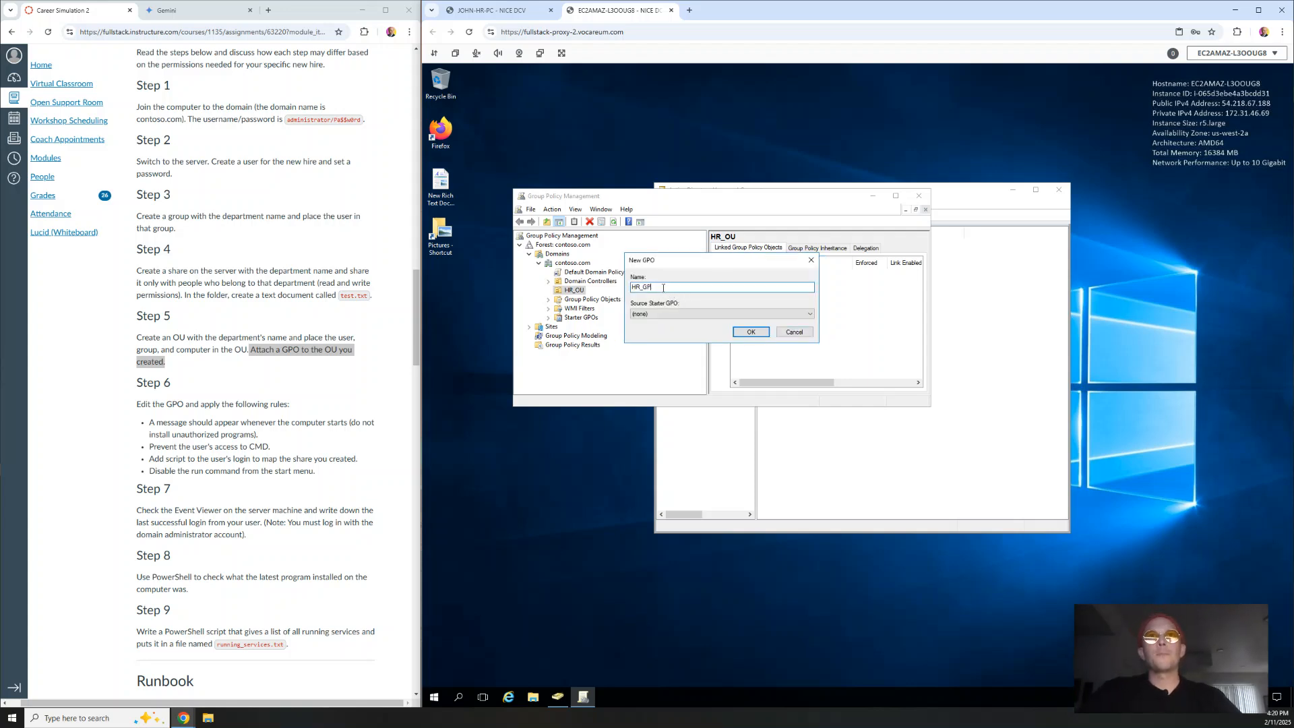
type("Rou")
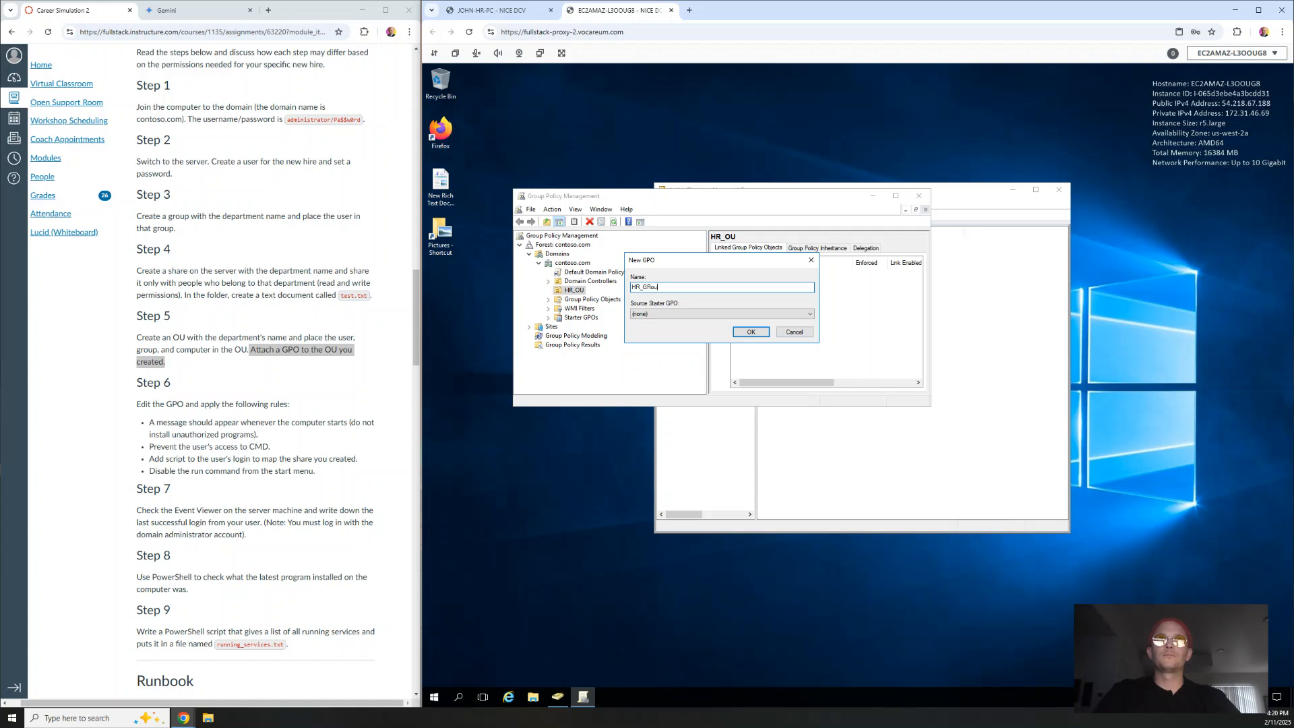
type("r")
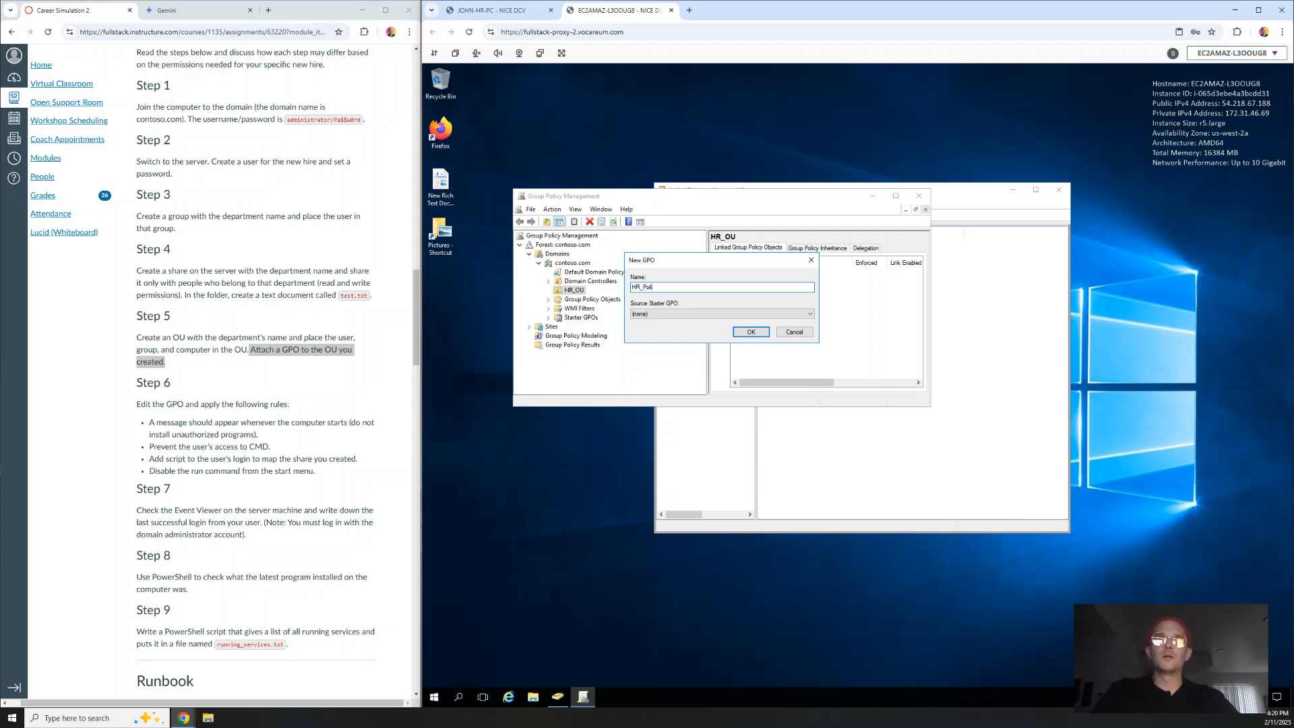
left_click(752, 332)
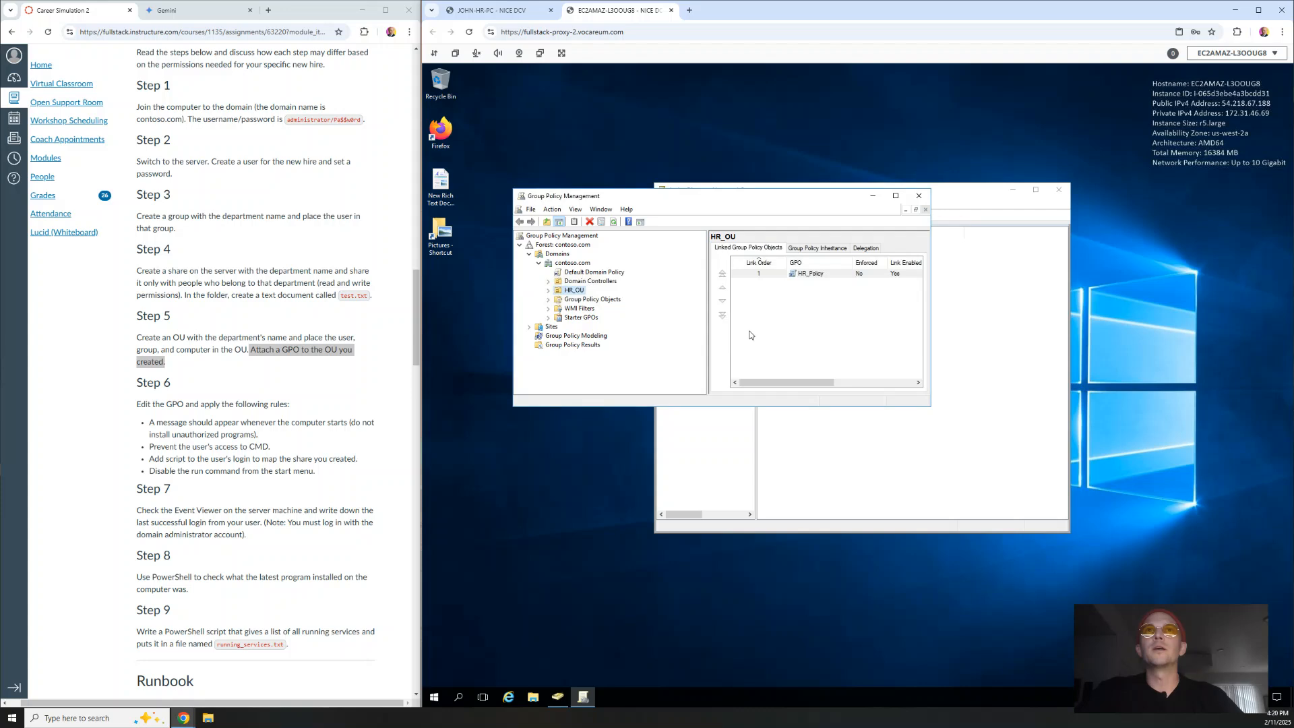
- Open HR_Policy in the Group Policy Management Editor and reread the assignment's startup message rule
right_click(814, 277)
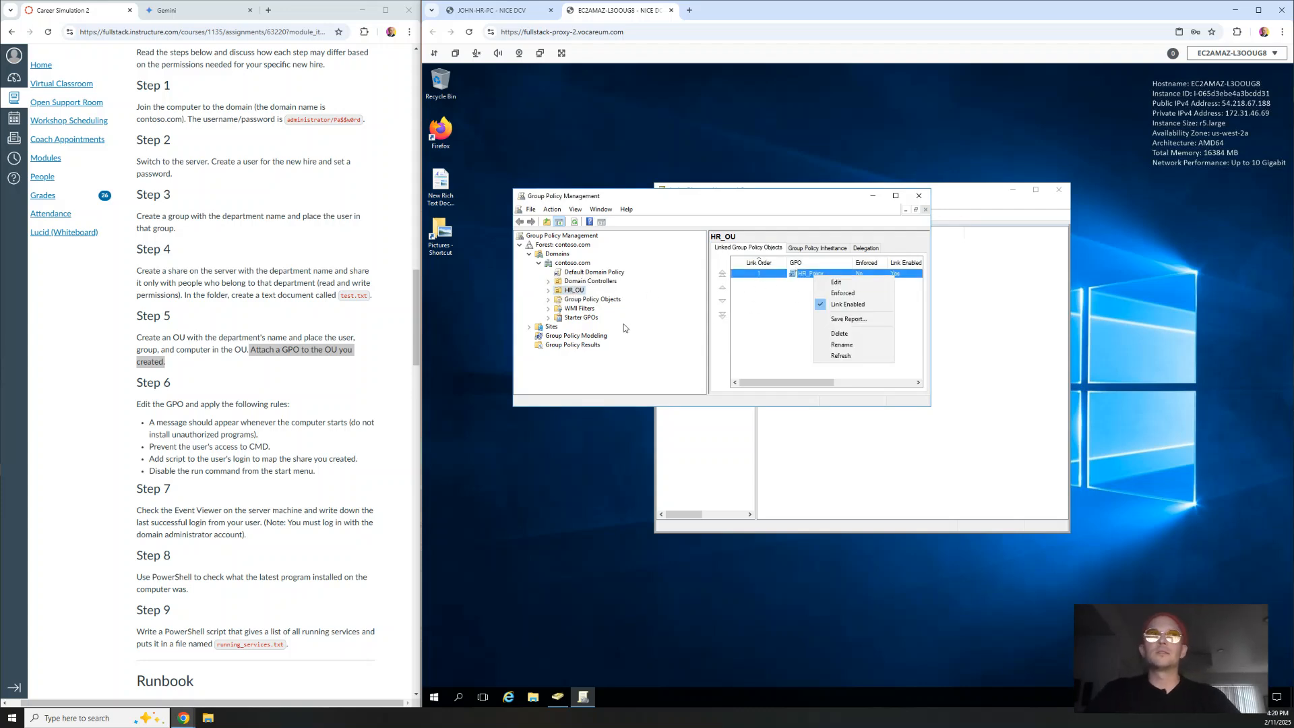
left_click(186, 422)
left_click_drag(258, 434, 151, 427)
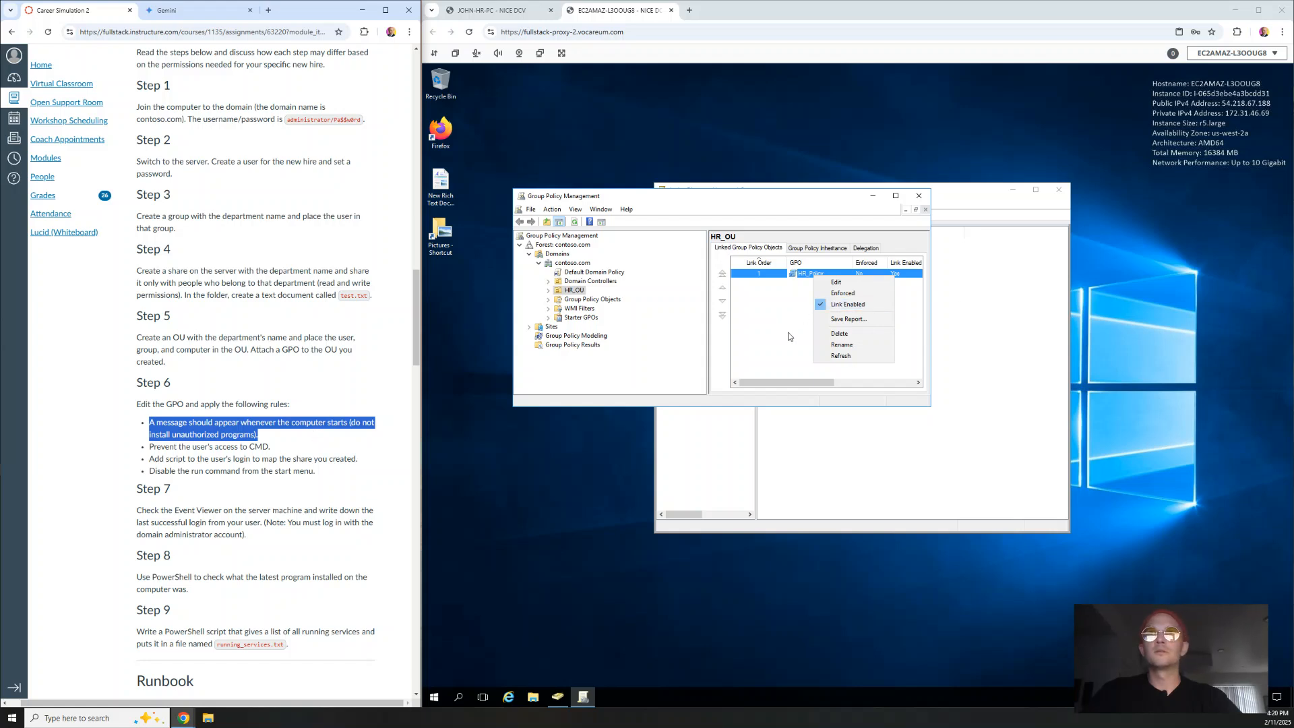
left_click(839, 283)
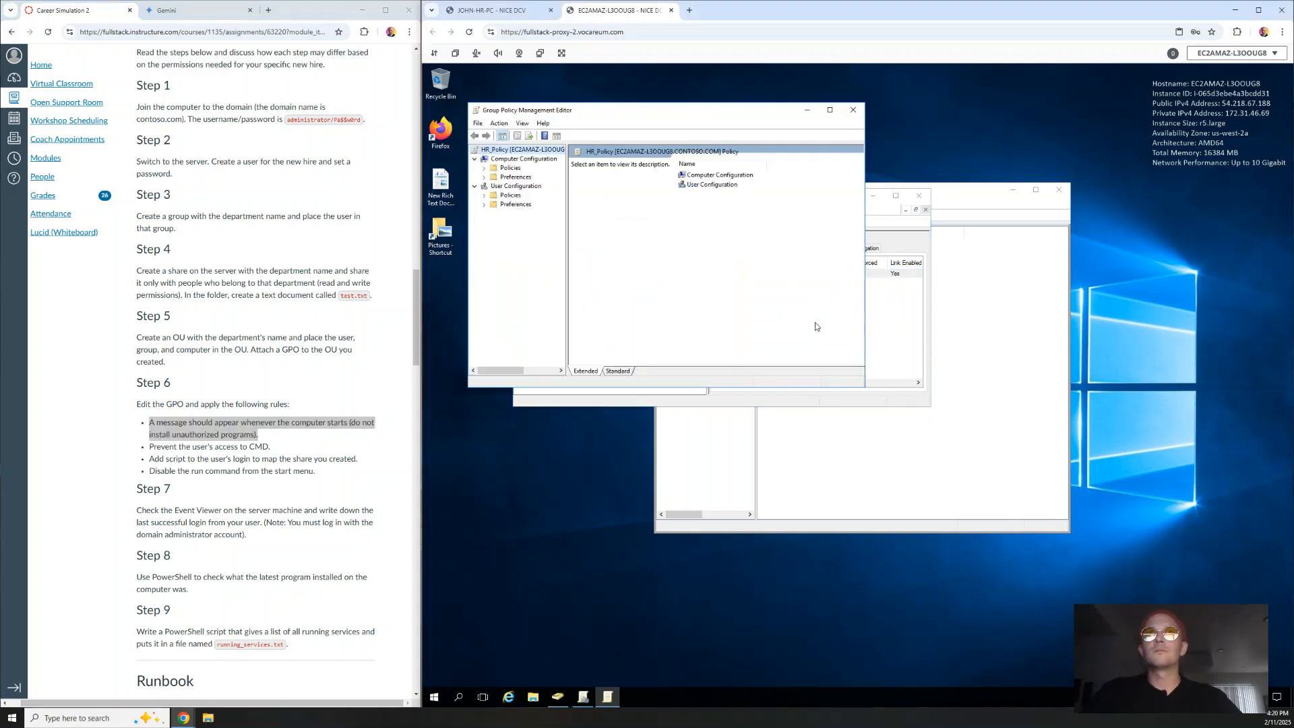
left_click(214, 433)
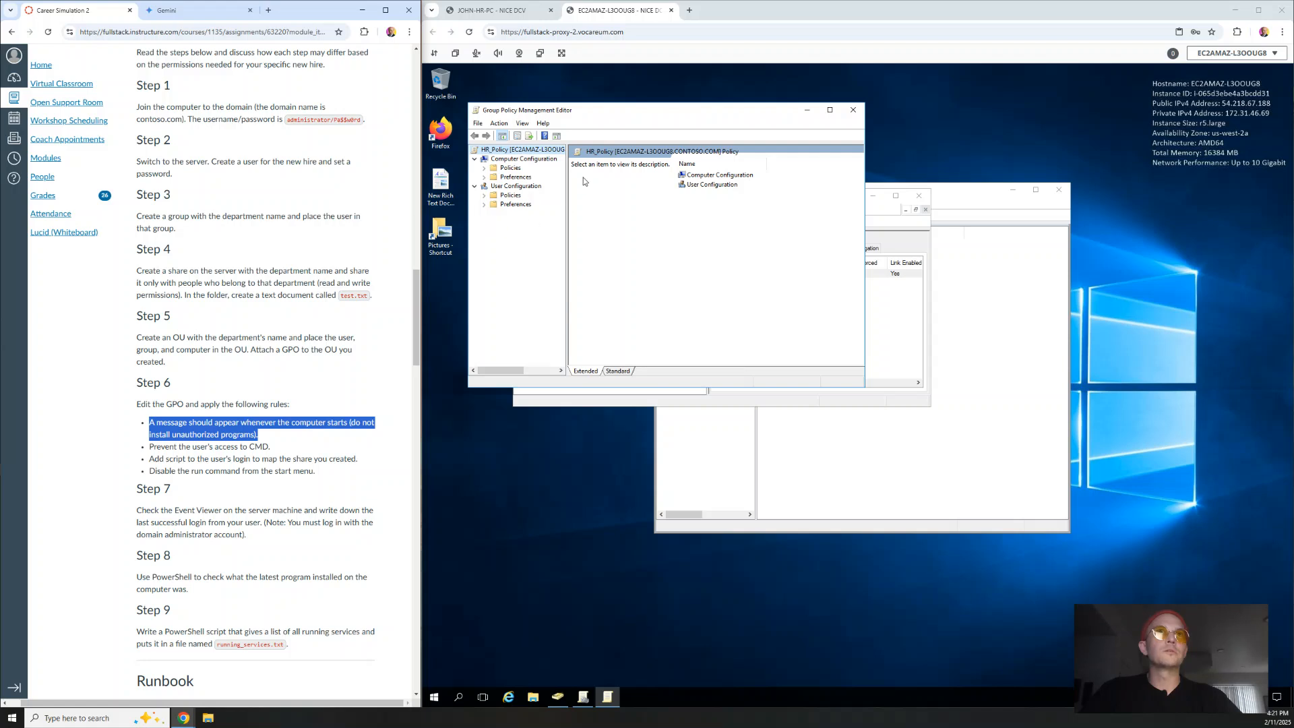
- Look through Computer Configuration's Preferences and Policies, including Windows Settings and Administrative Templates, for a startup message setting
left_click(484, 176)
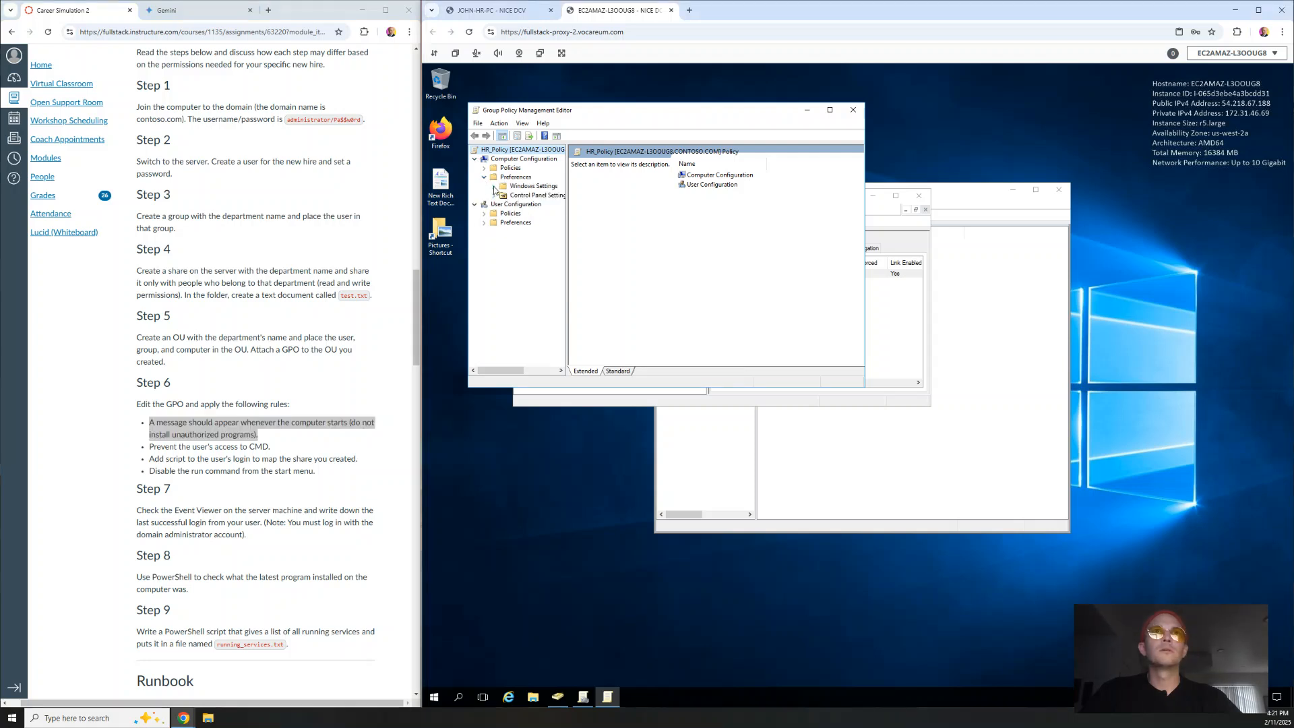
left_click(494, 187)
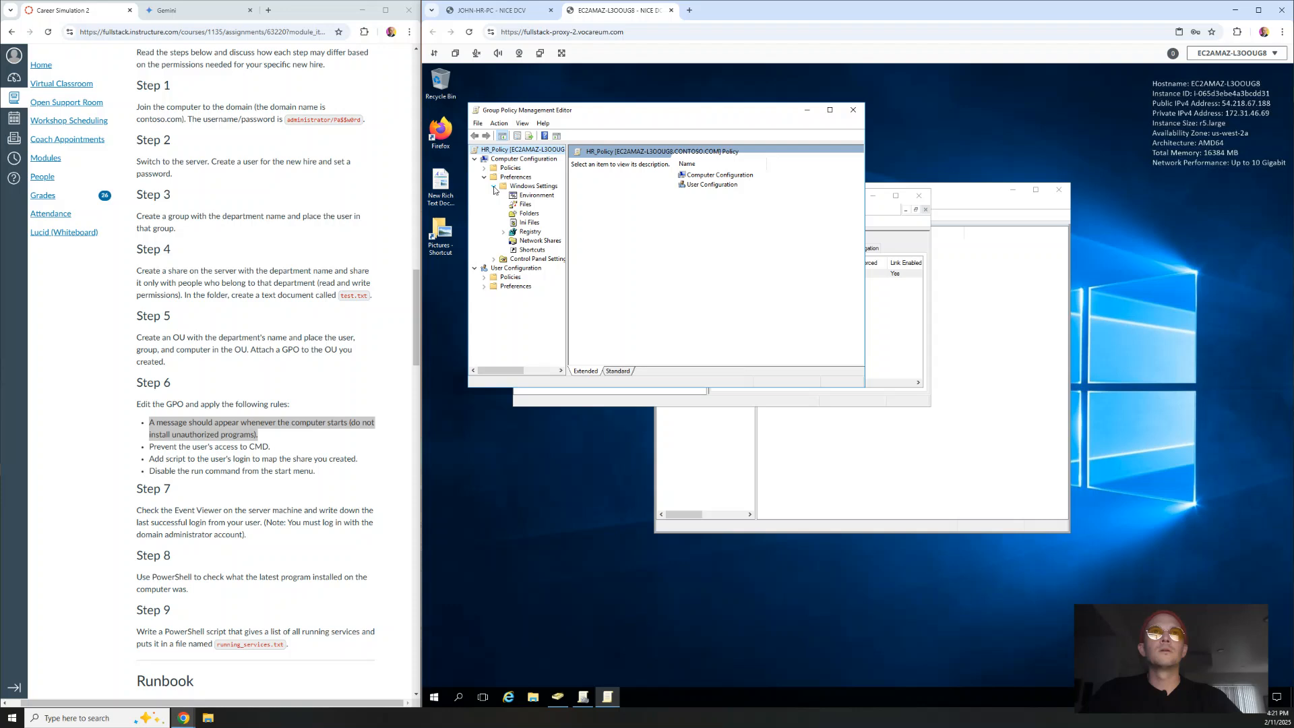
left_click(494, 187)
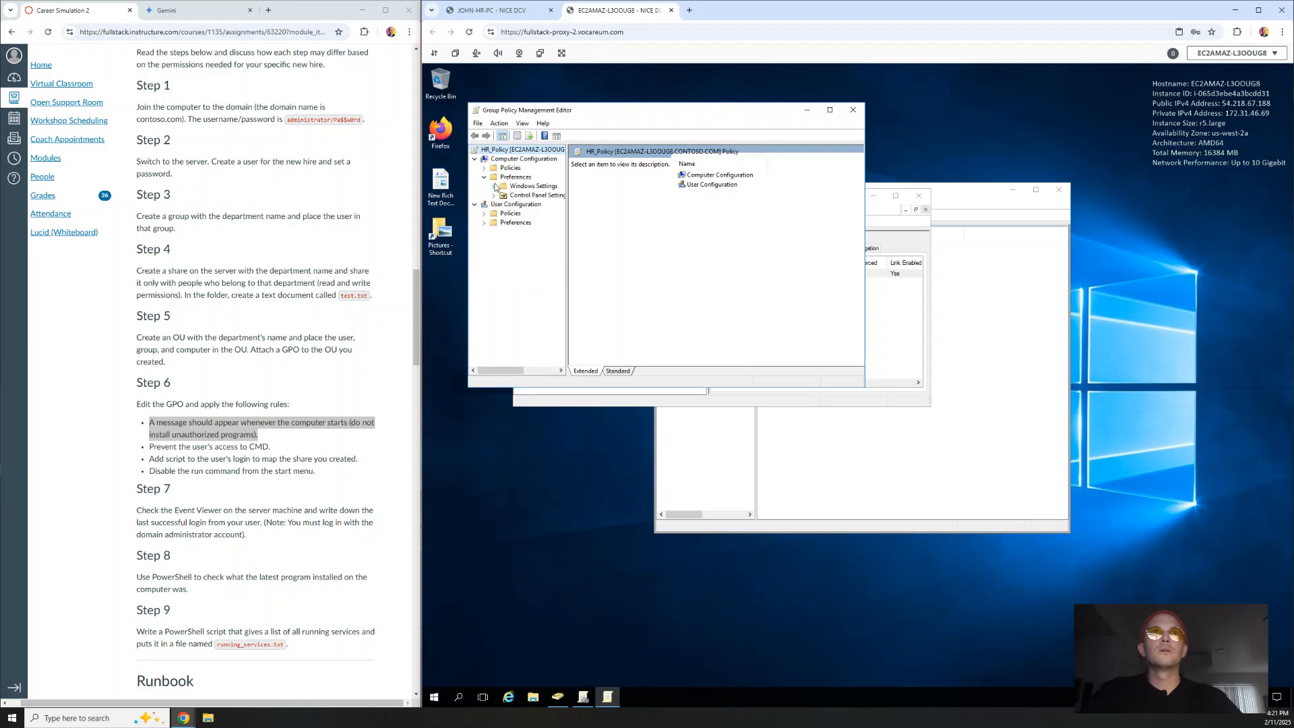
left_click(494, 187)
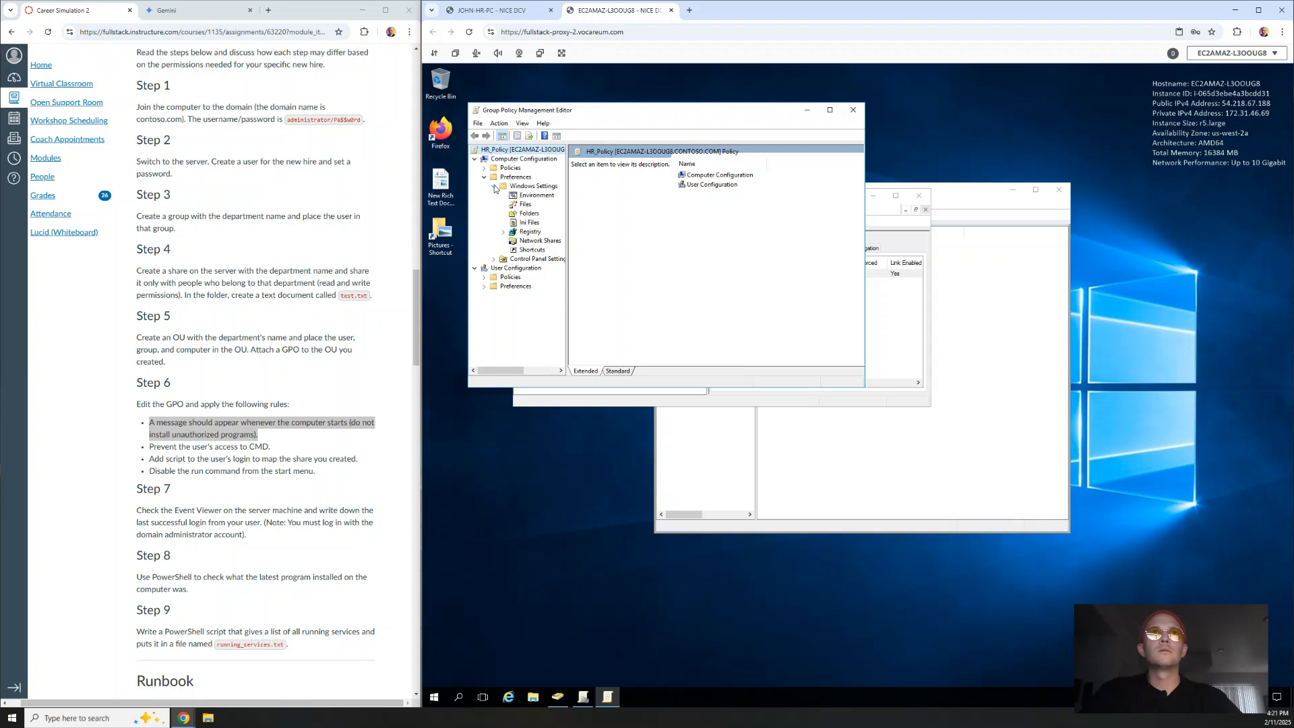
left_click(495, 187)
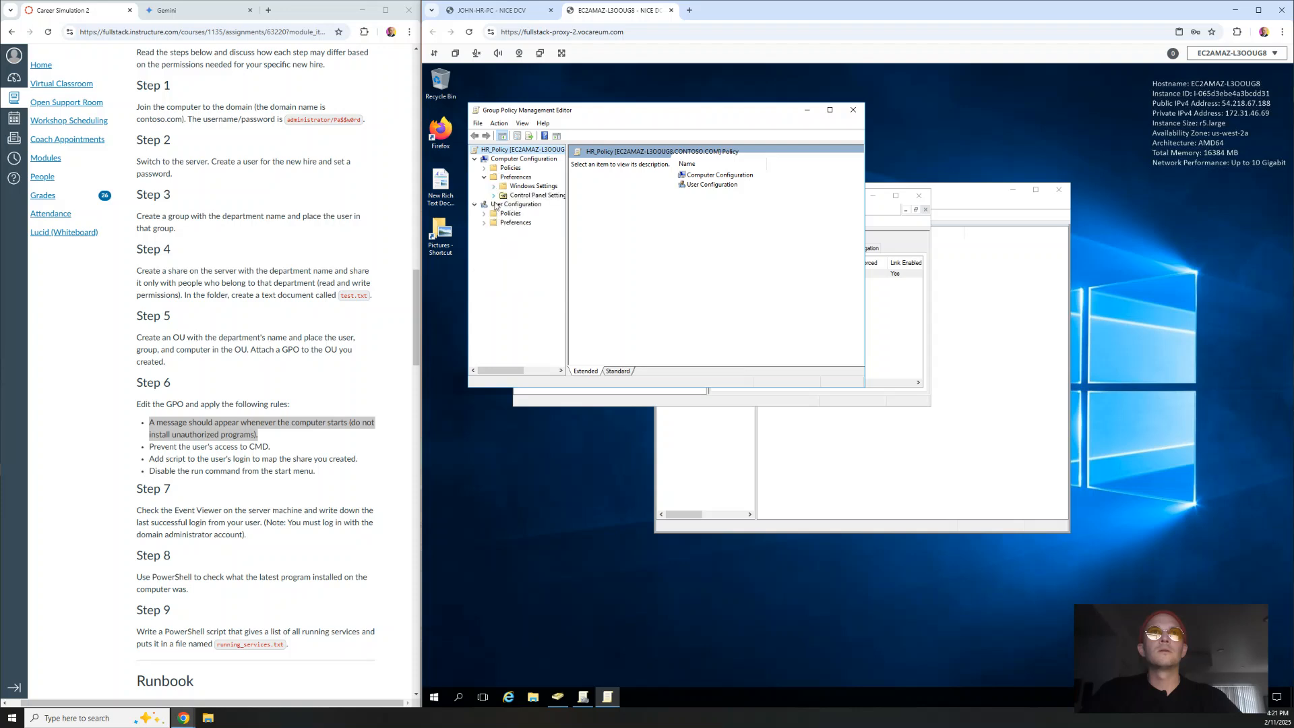
left_click(484, 168)
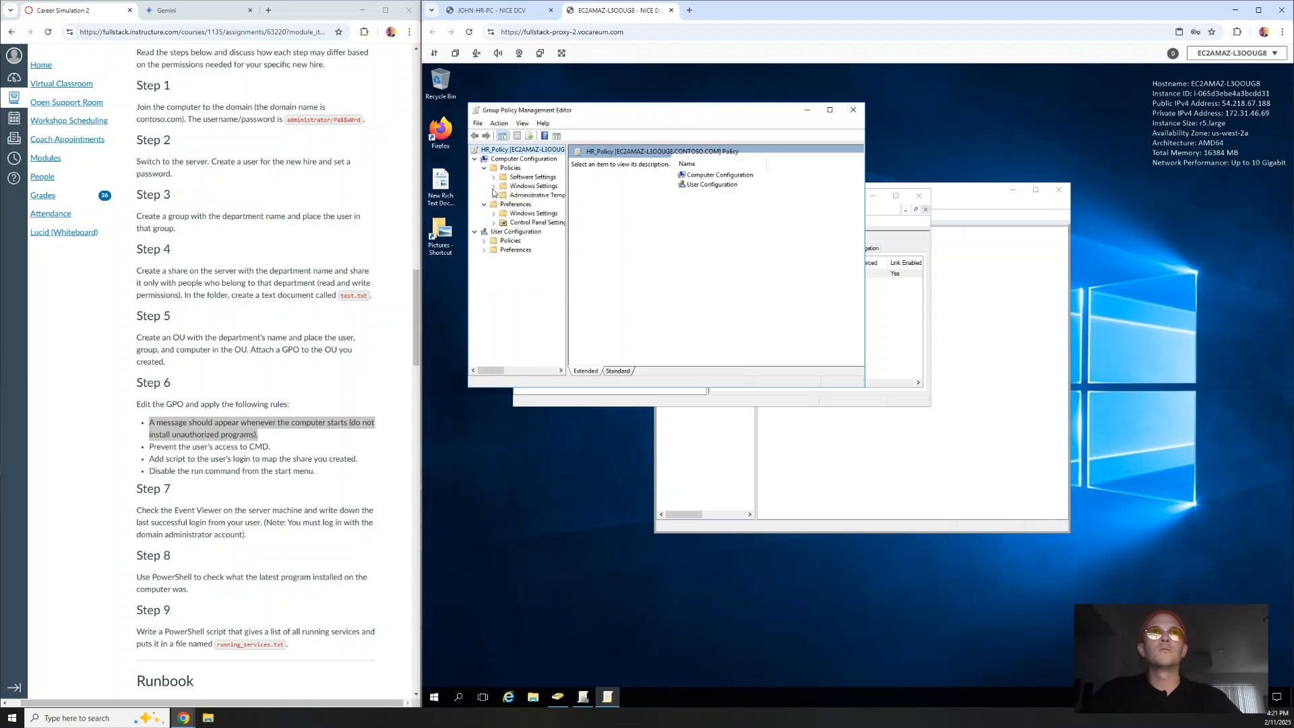
double_click(512, 187)
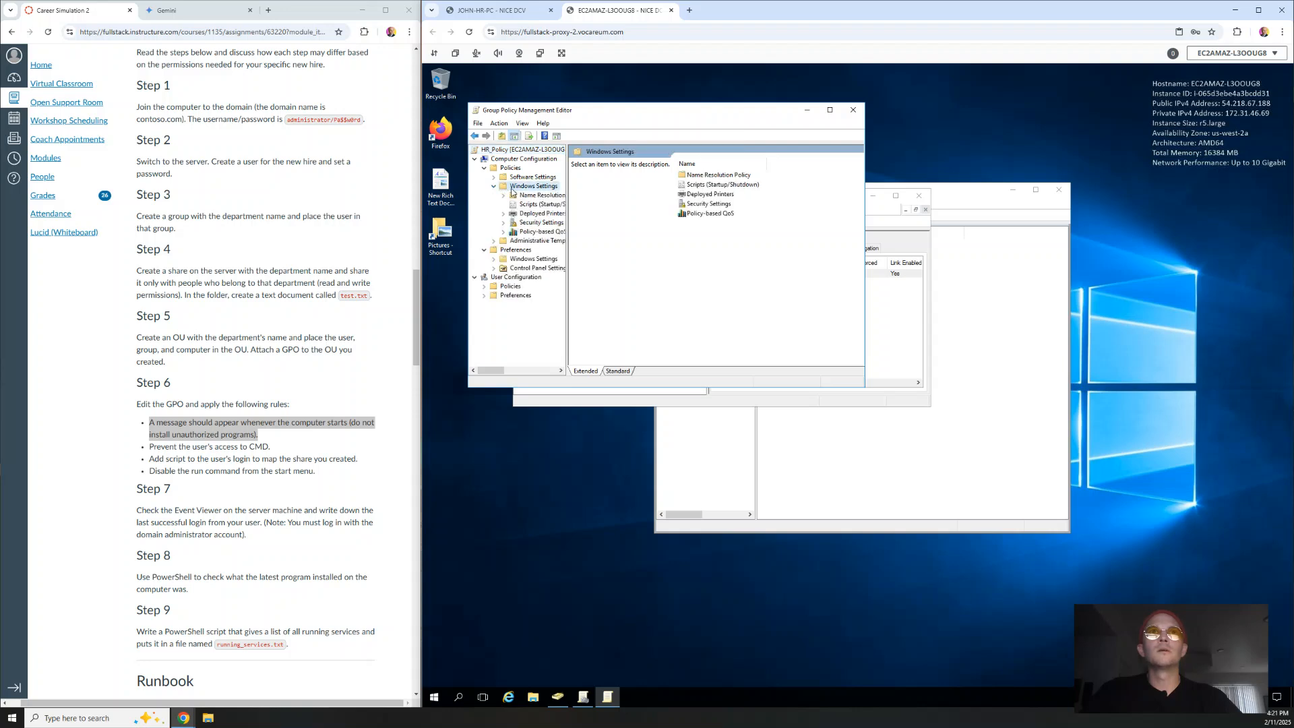
left_click(496, 187)
left_click(525, 195)
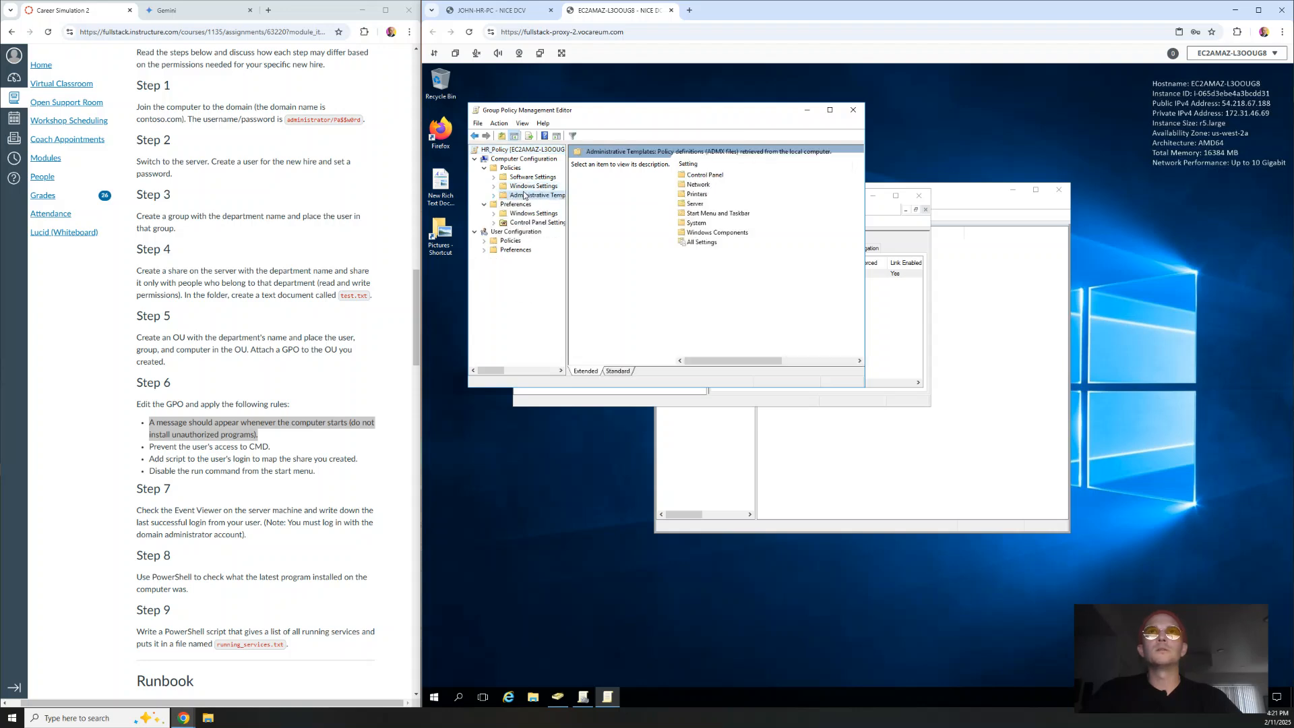
left_click(529, 186)
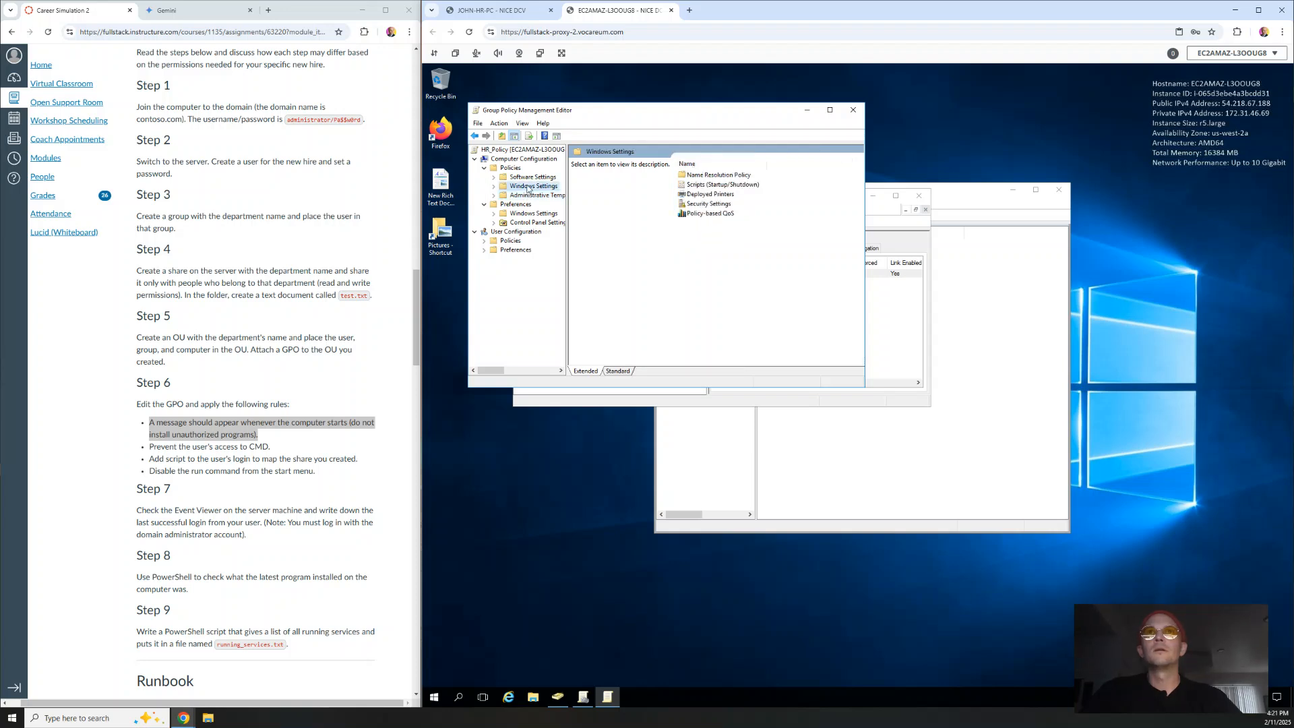
- Examine the computer Startup script properties and the Name Resolution Policy under Windows Settings
double_click(731, 185)
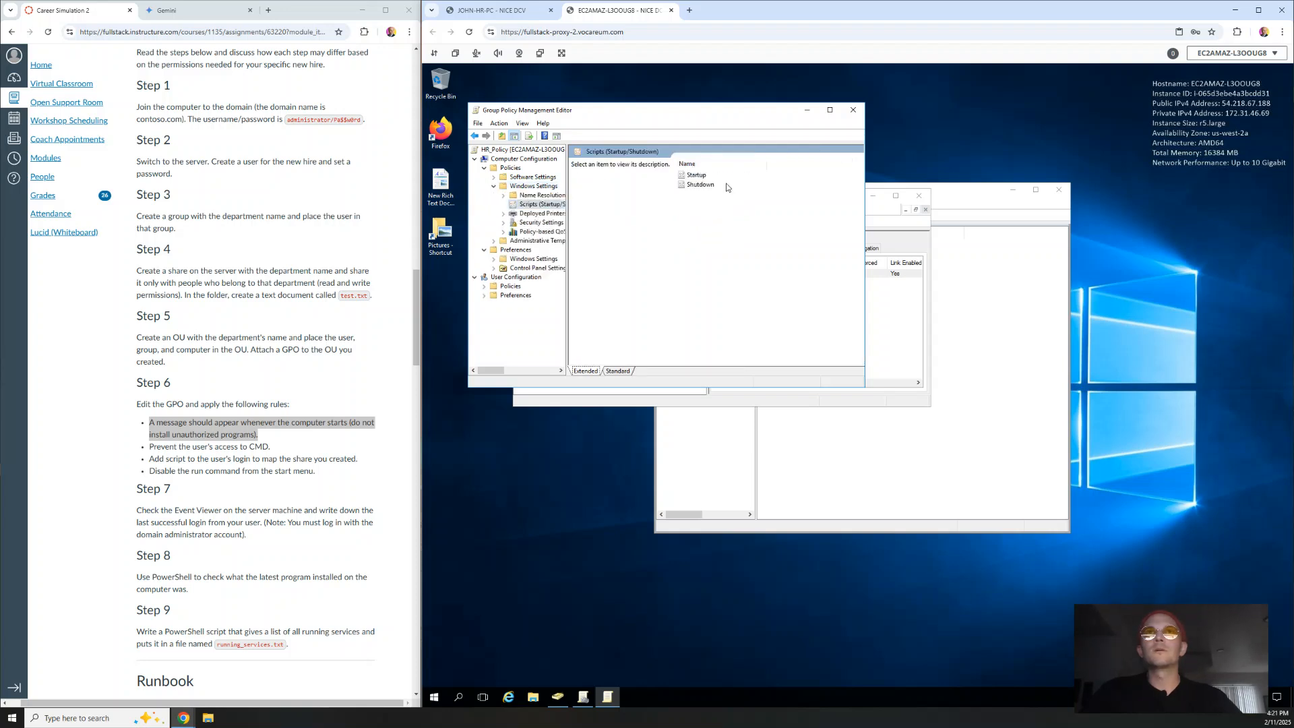
double_click(696, 175)
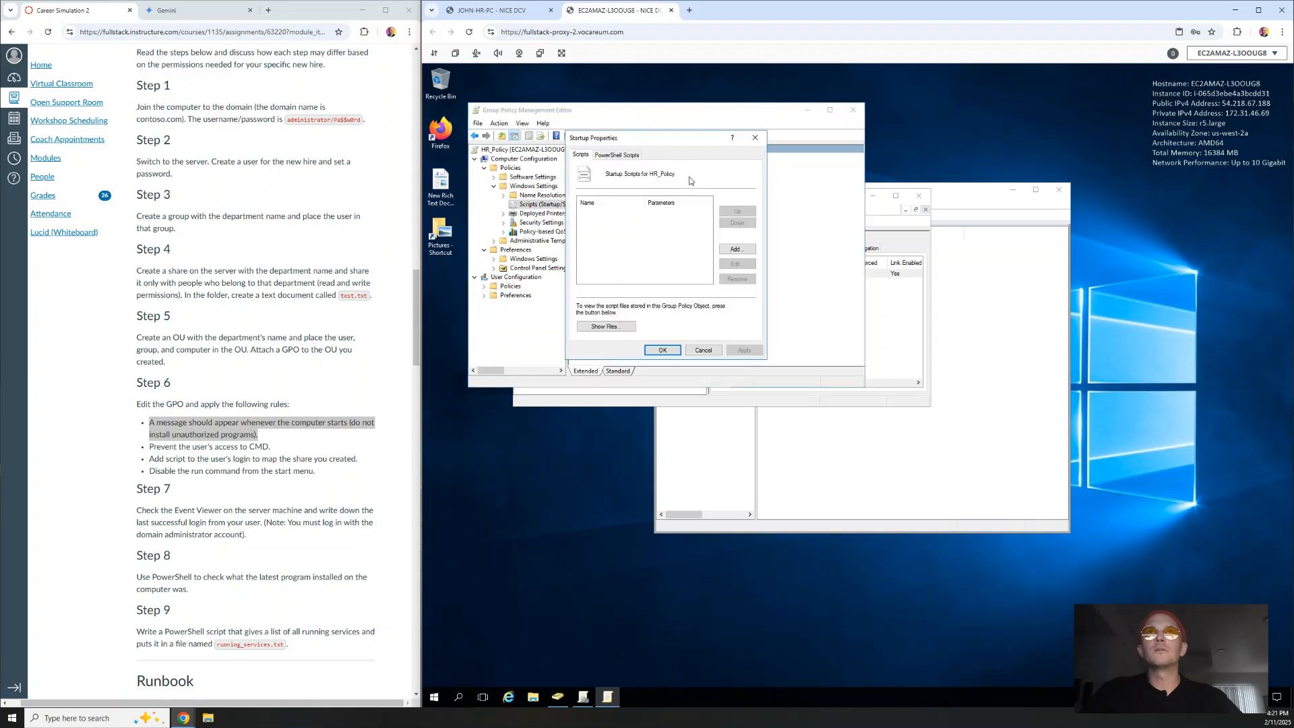
left_click(755, 138)
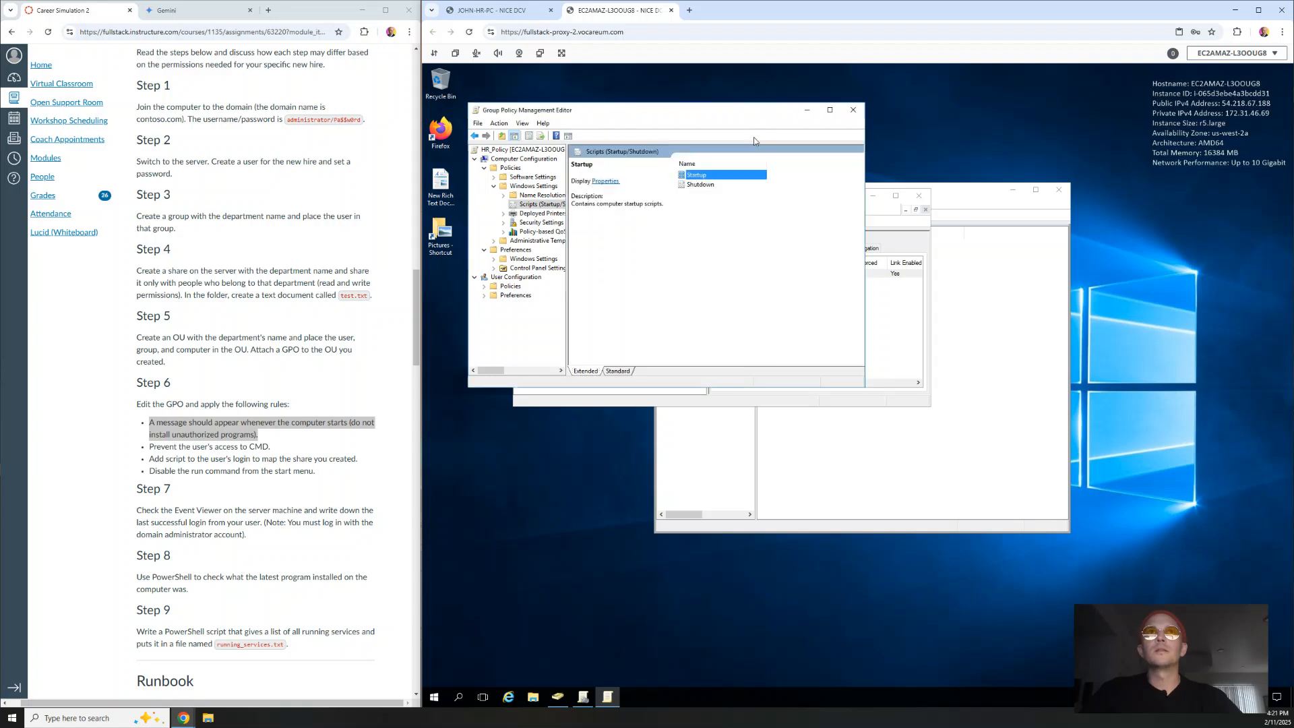
left_click(523, 196)
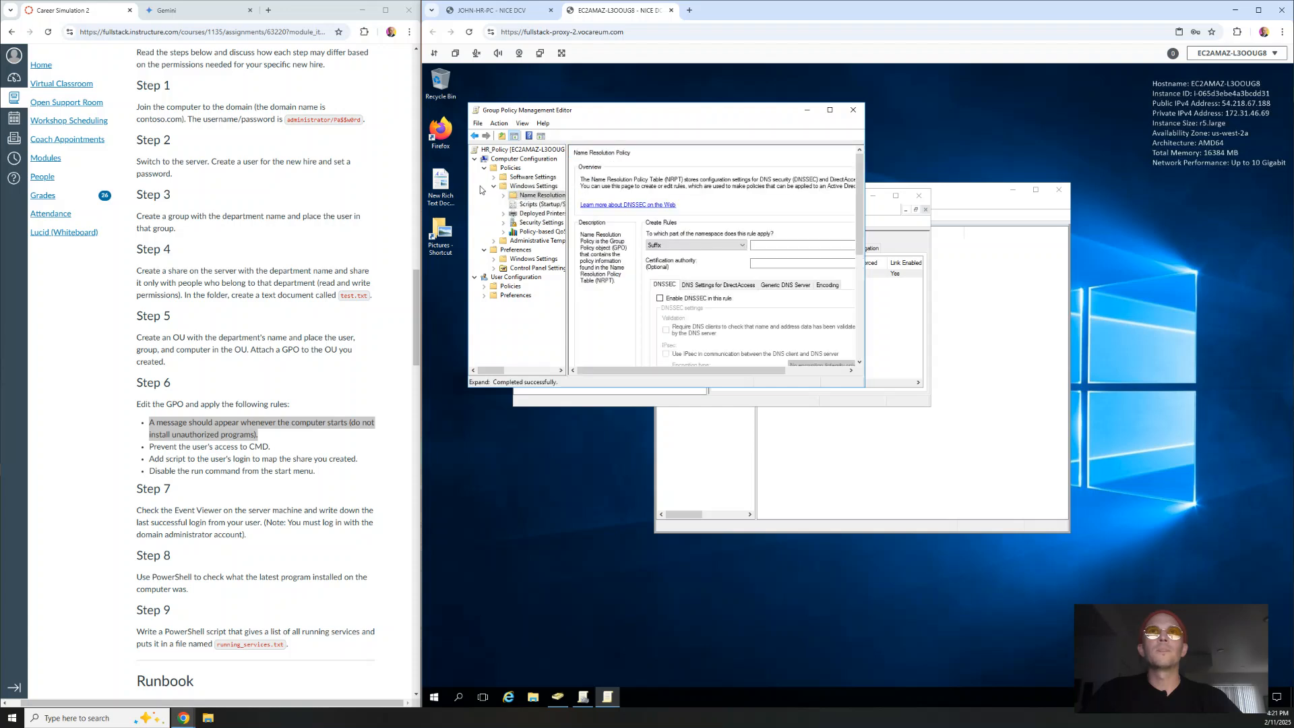
left_click(509, 169)
- Copy the assignment's startup message rule into a Gemini prompt and begin a question below it with "Where is the title update"
left_click_drag(262, 436, 149, 427)
key("ctrl+c")
left_click(169, 10)
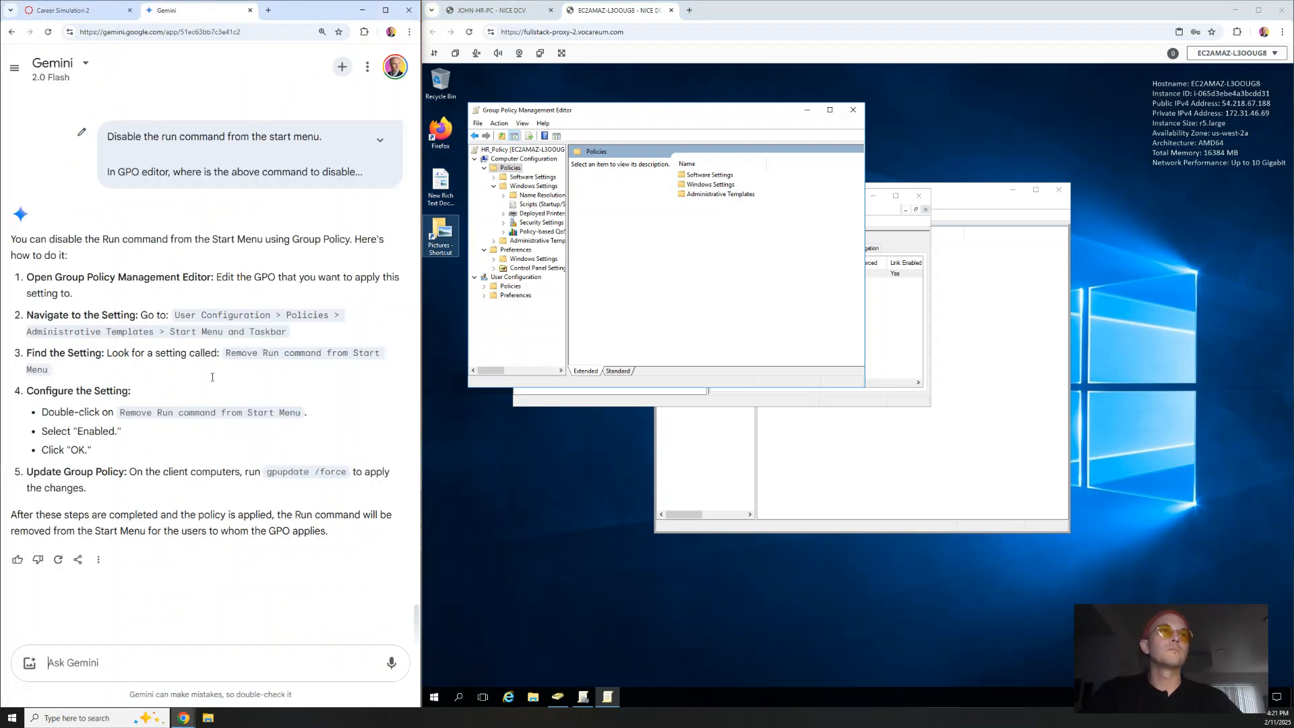
key("ctrl+v")
key("shift+Return")
key("shift+Return")
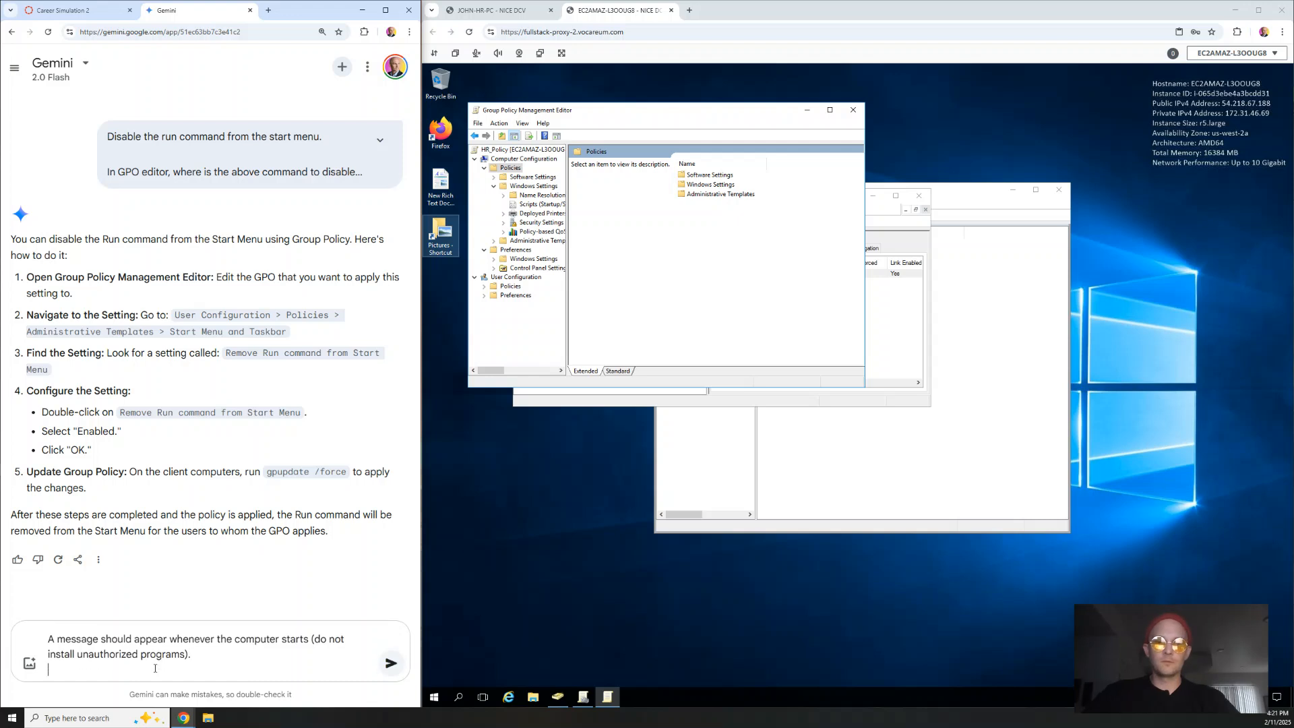
type("Where is the title")
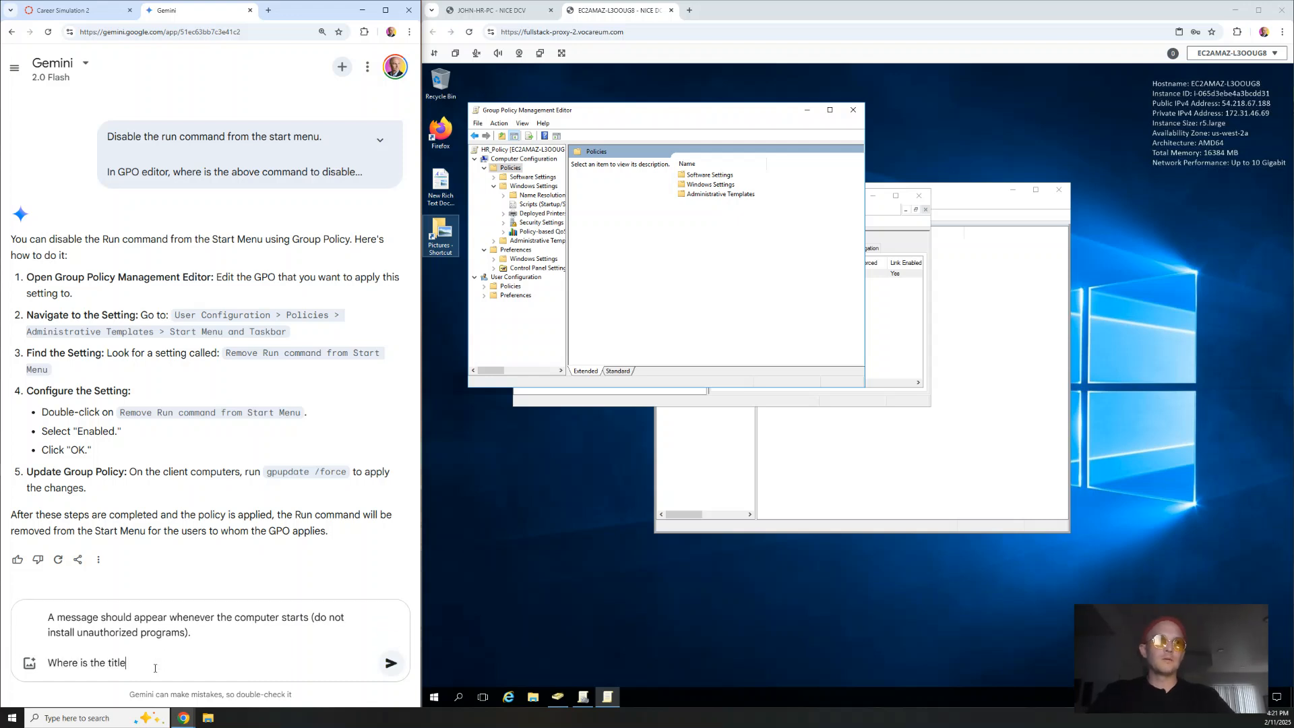
type(" update")
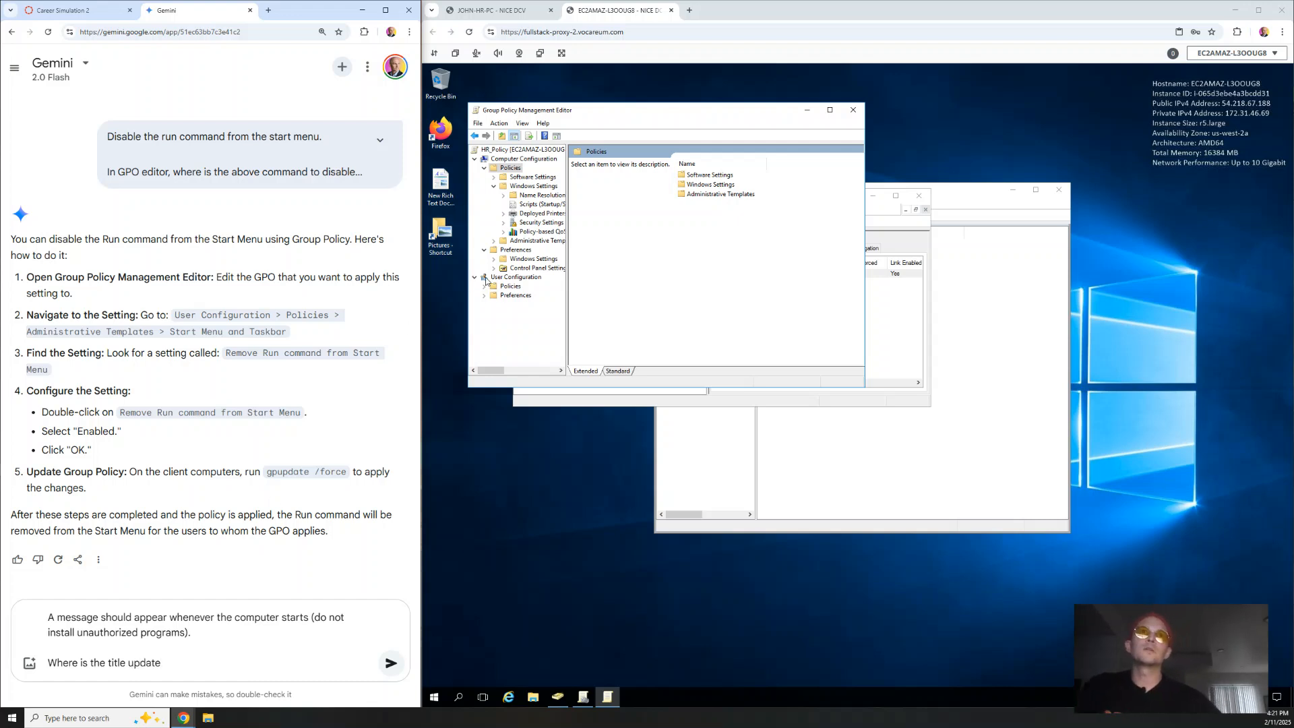
- Browse User Configuration's Preferences, Windows Settings scripts and Administrative Templates > Windows Components for a logon message setting in the maximized editor
left_click(521, 297)
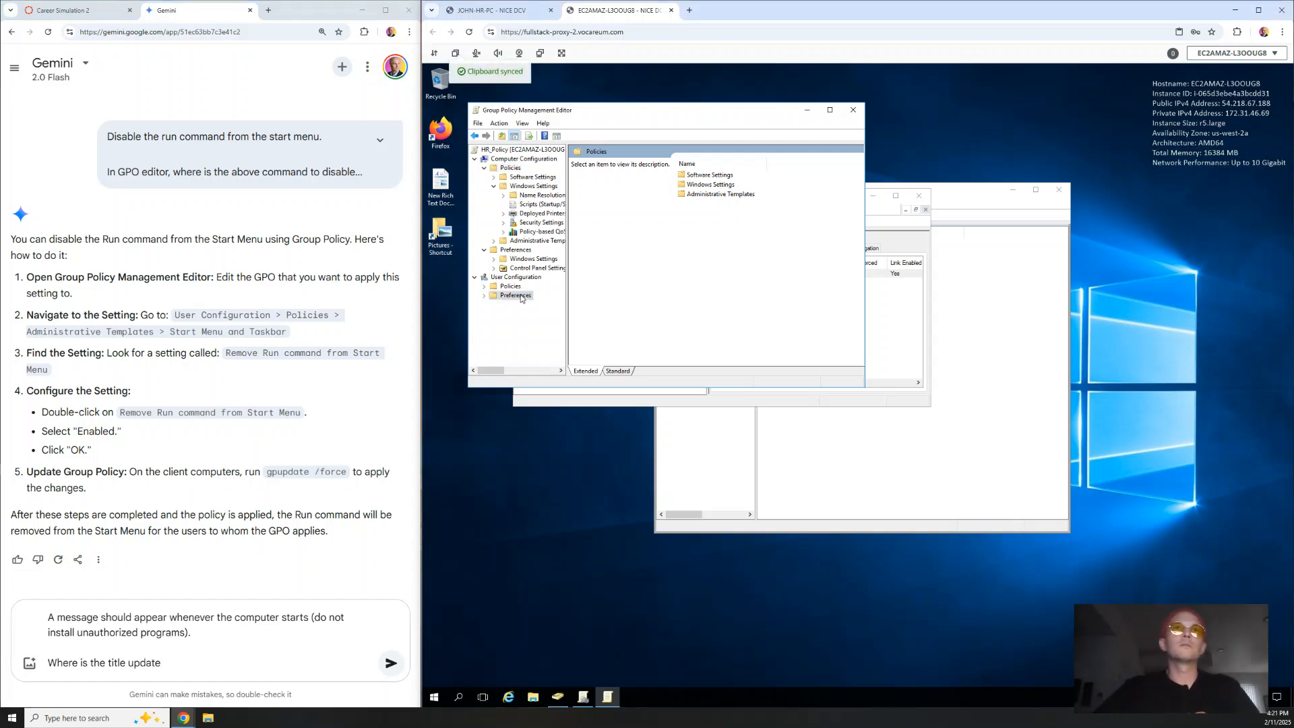
left_click(485, 295)
left_click(484, 286)
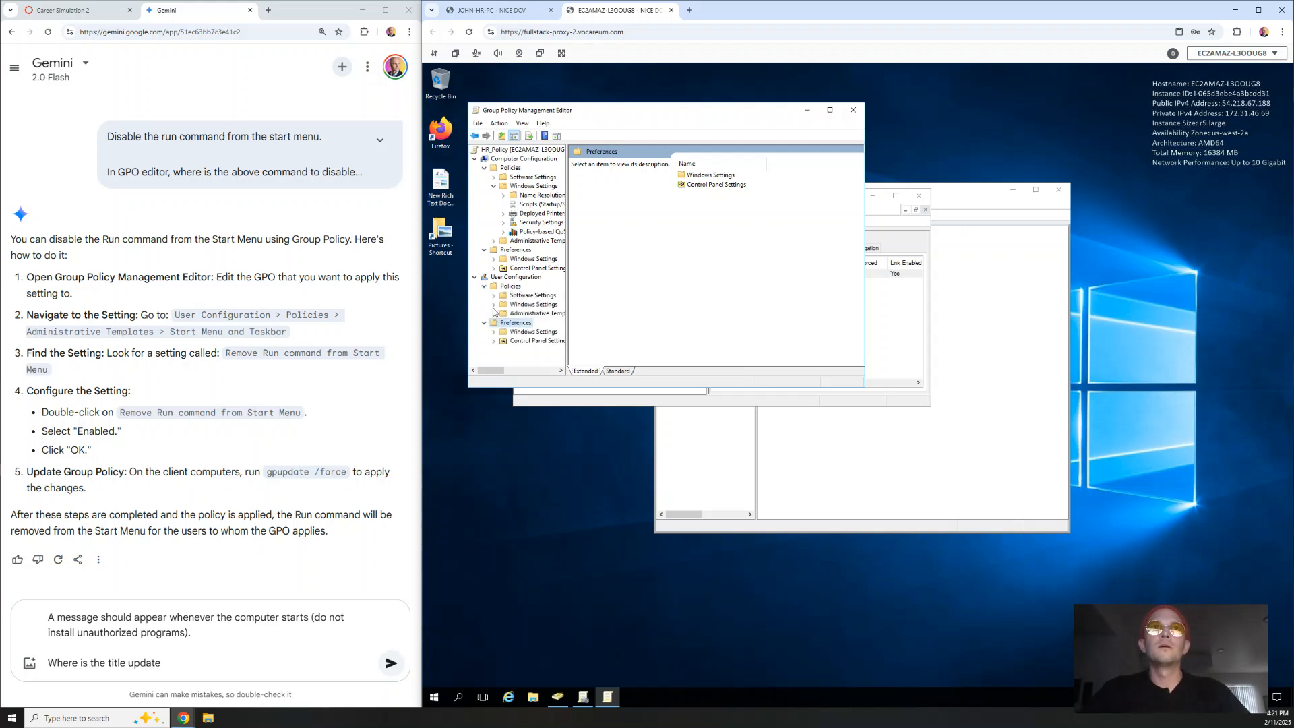
left_click(494, 305)
left_click(529, 314)
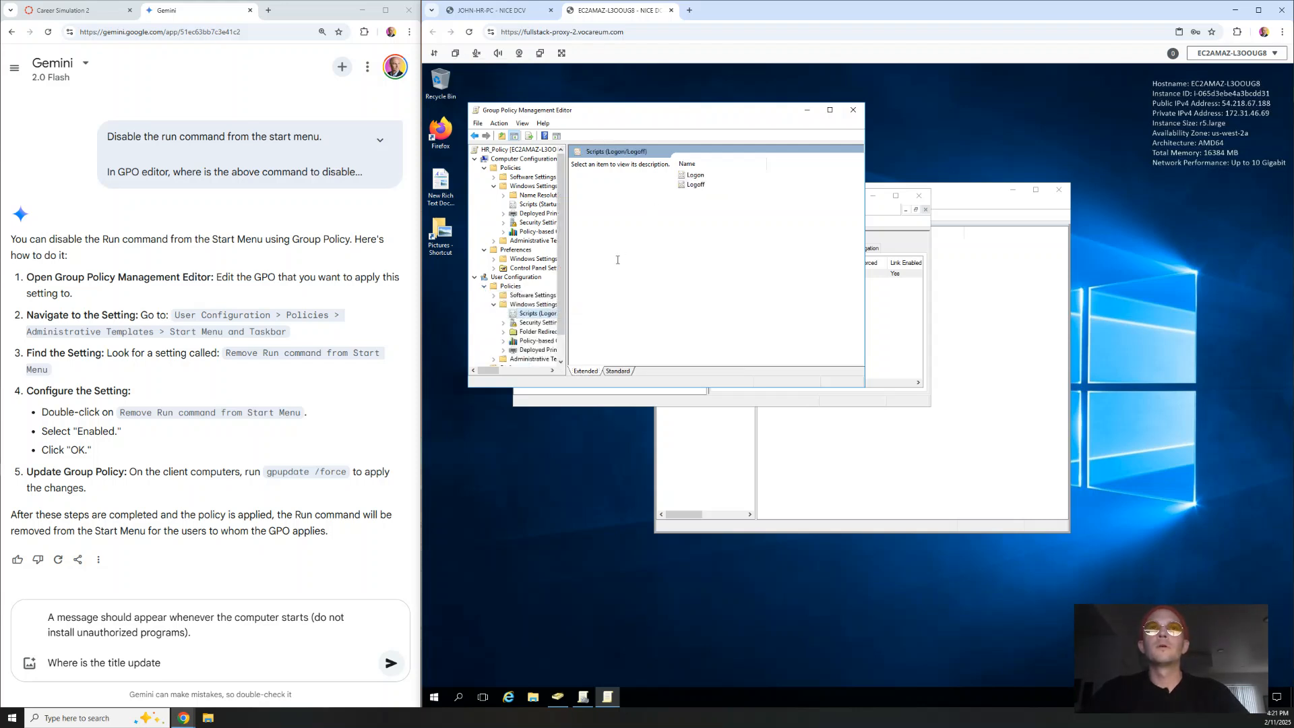
left_click(494, 305)
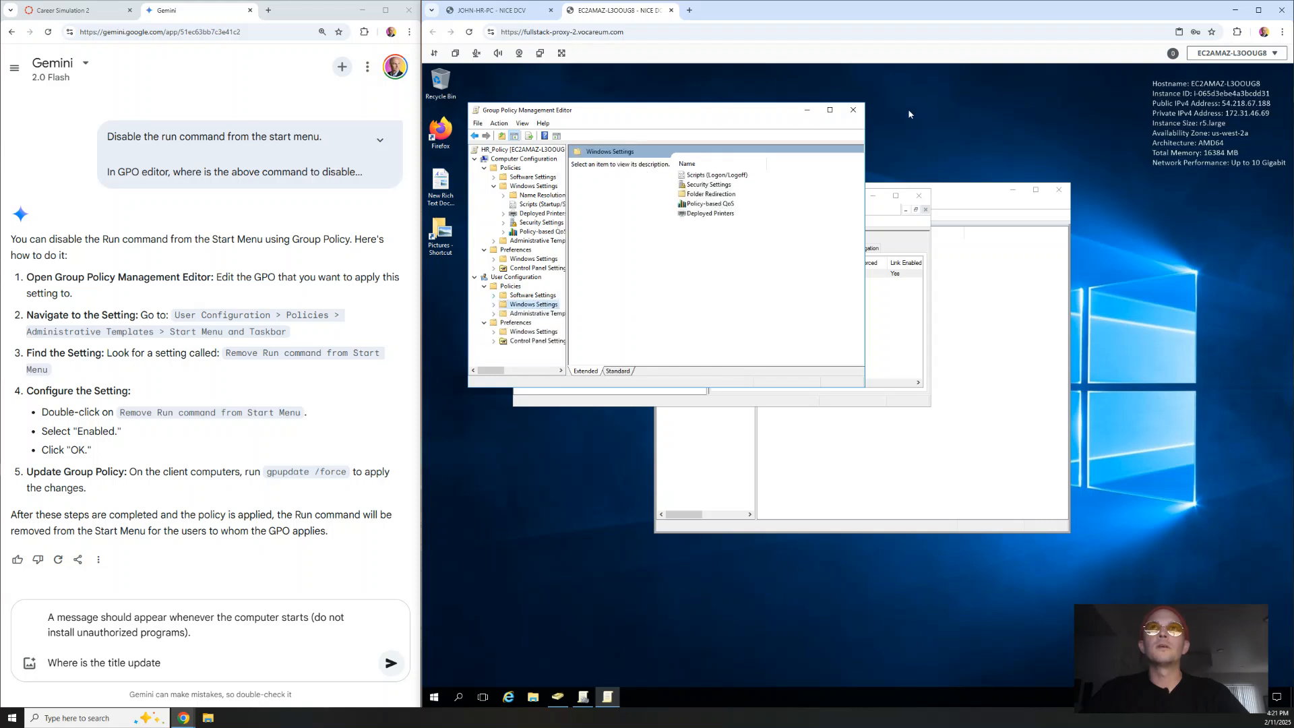
left_click(829, 110)
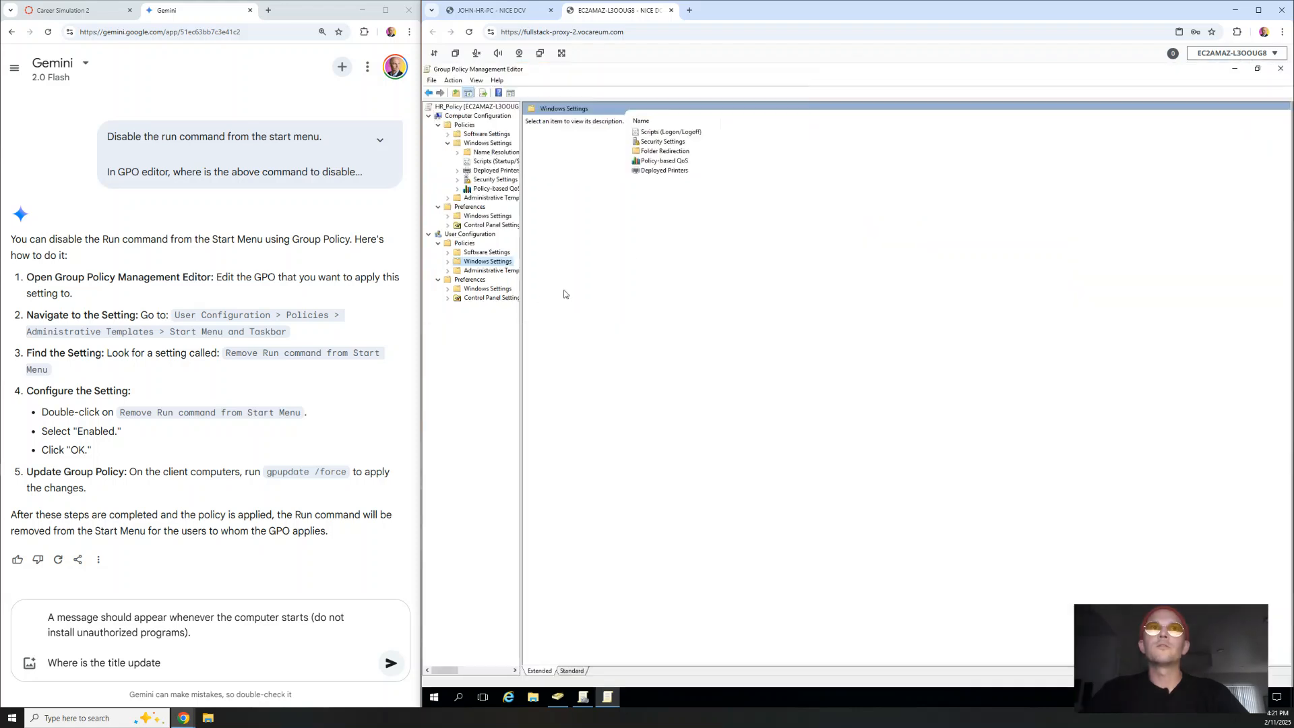
left_click(481, 271)
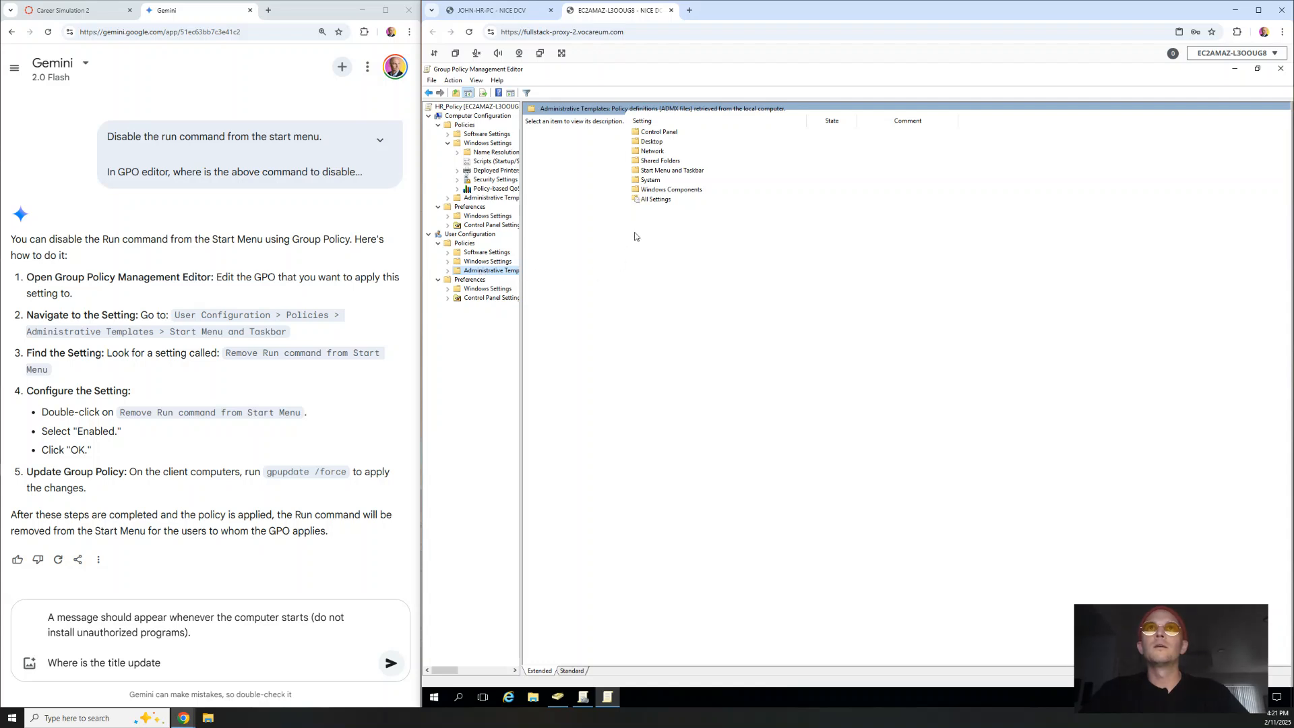
double_click(651, 192)
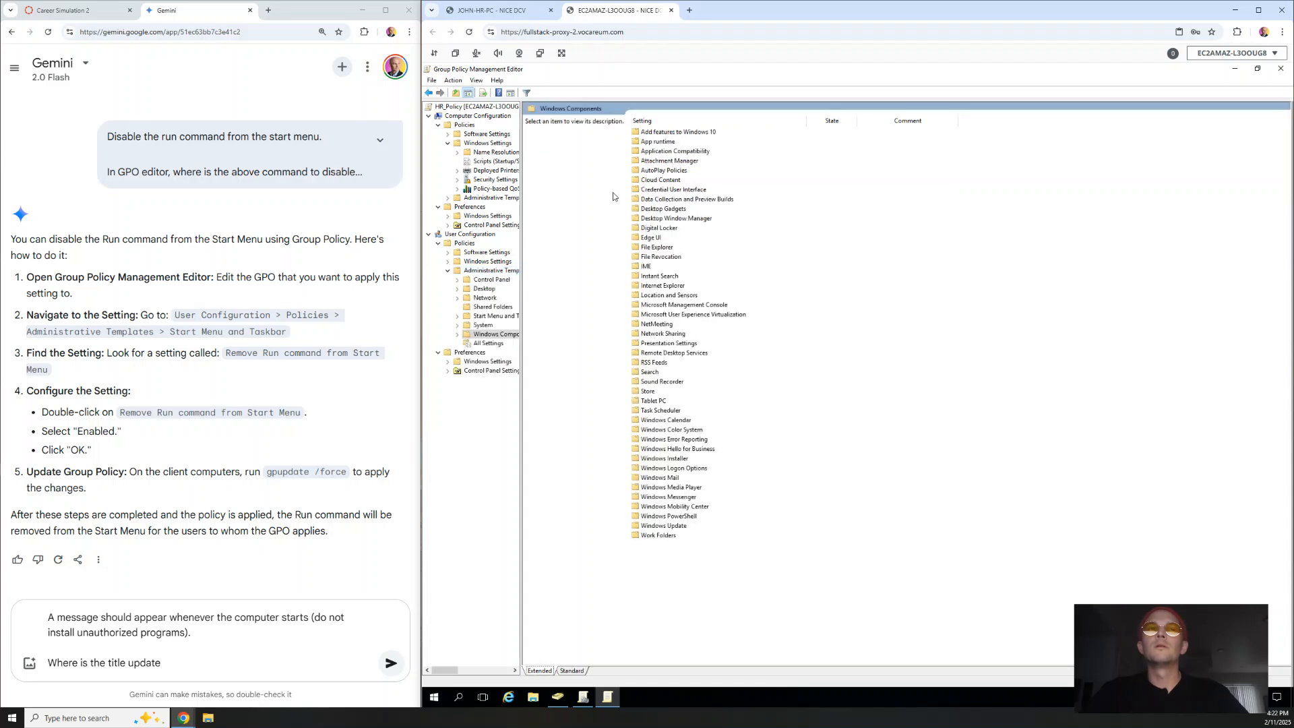
- Complete the Gemini question with "and body update for a logon attempt message" and send it
left_click(174, 665)
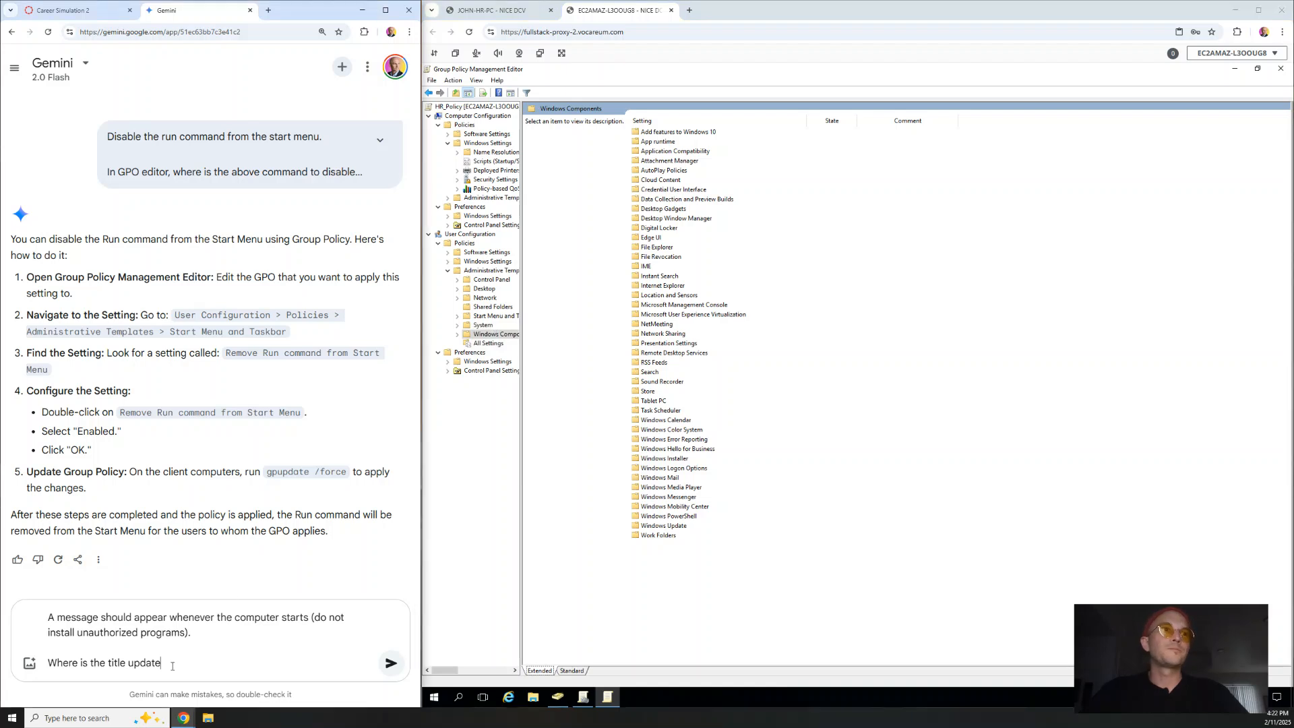
type("and")
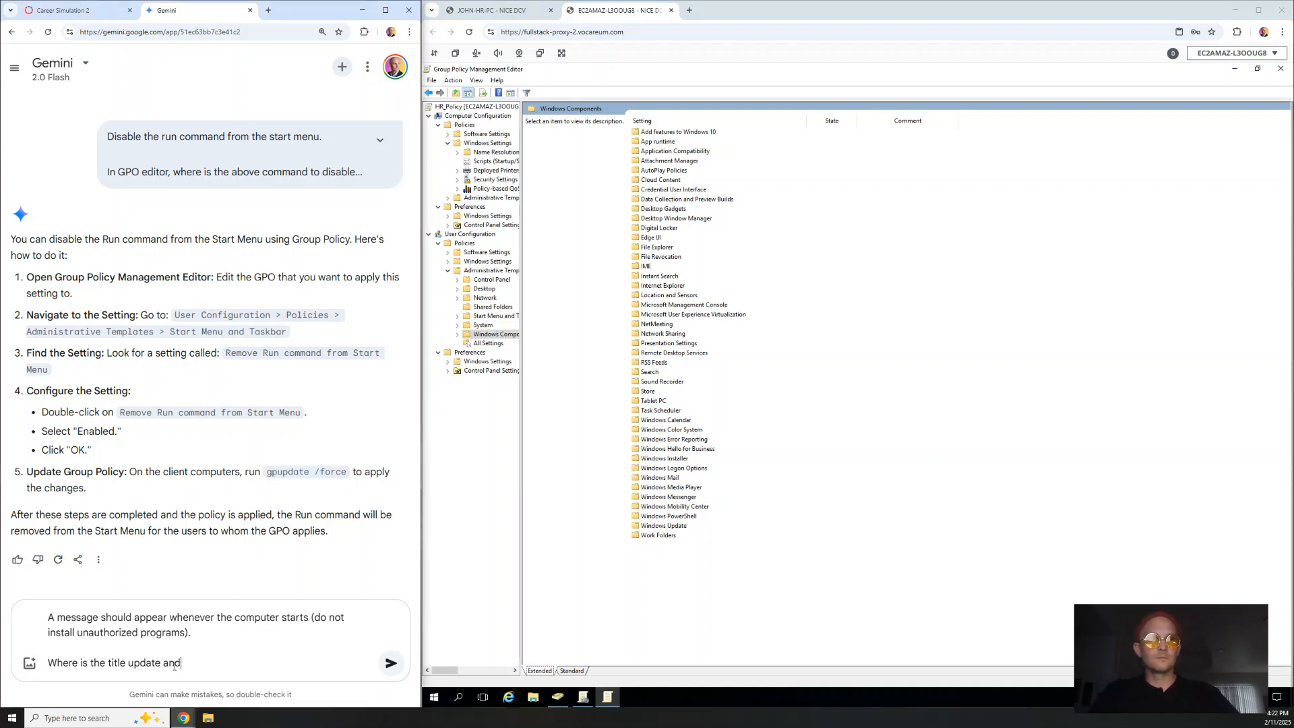
type(" body update fo")
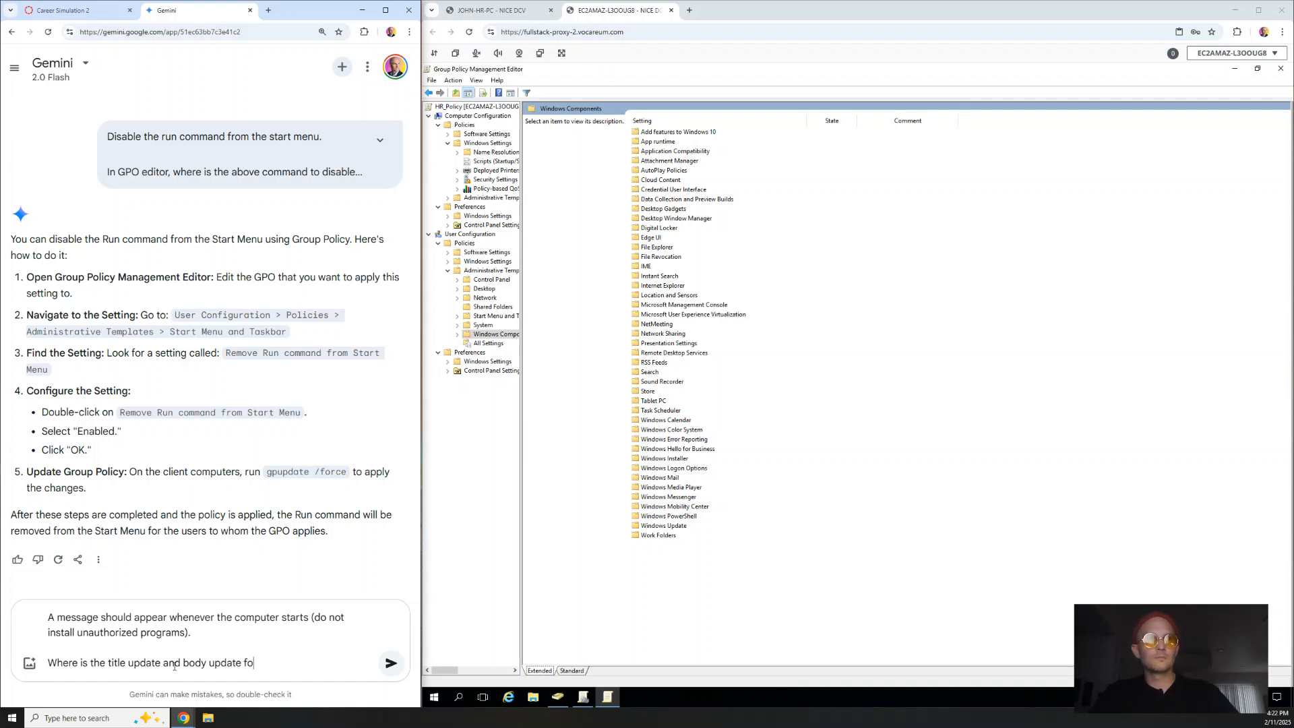
type("r a login")
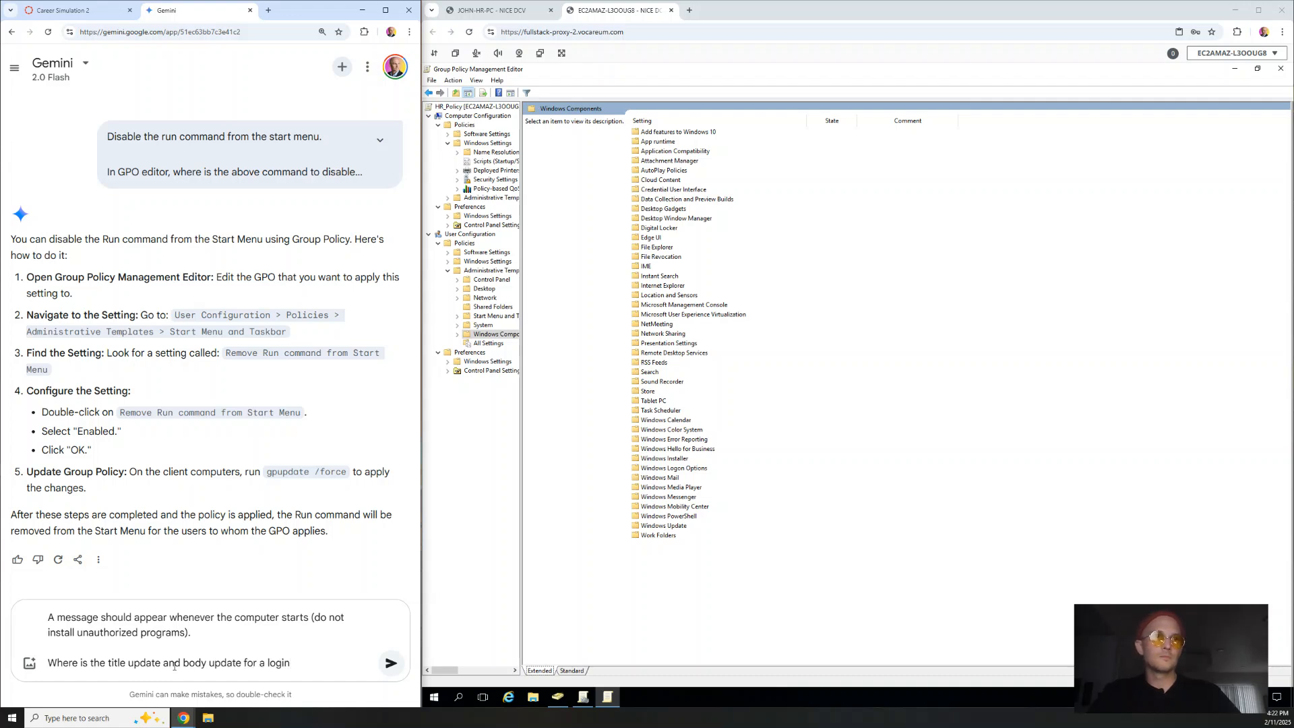
type(" attempt message")
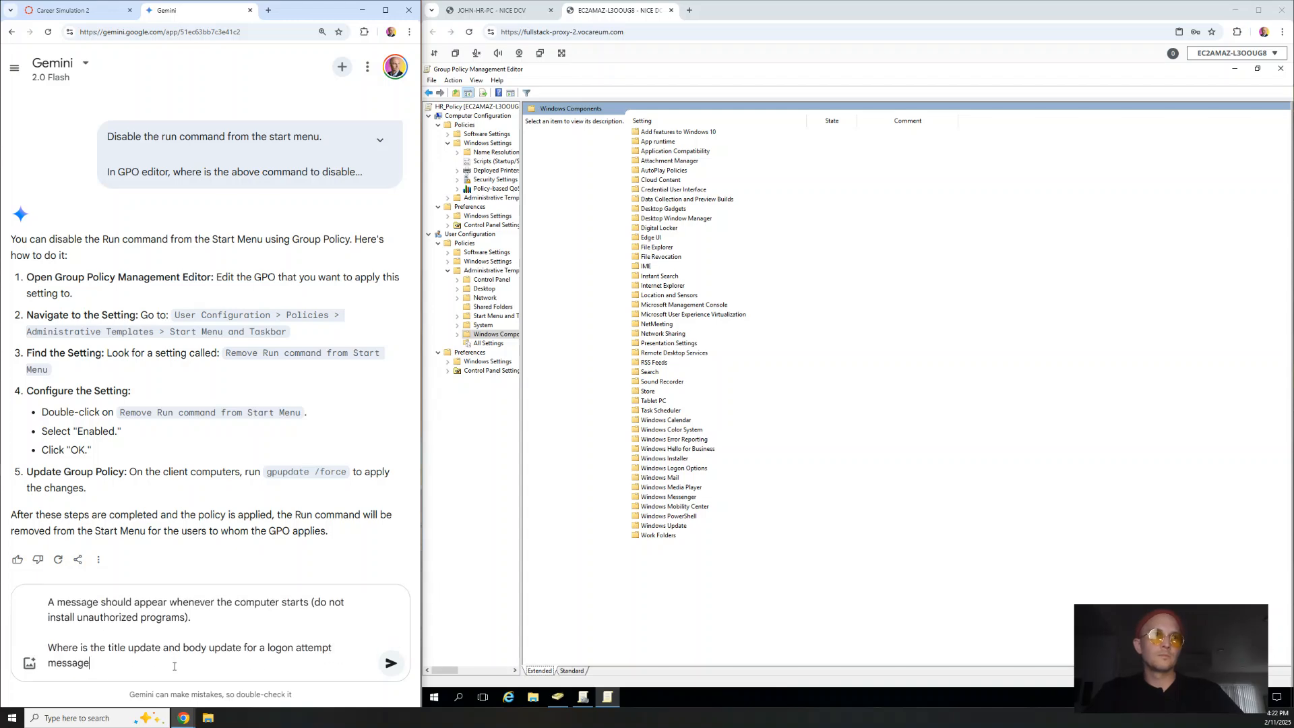
key("Return")
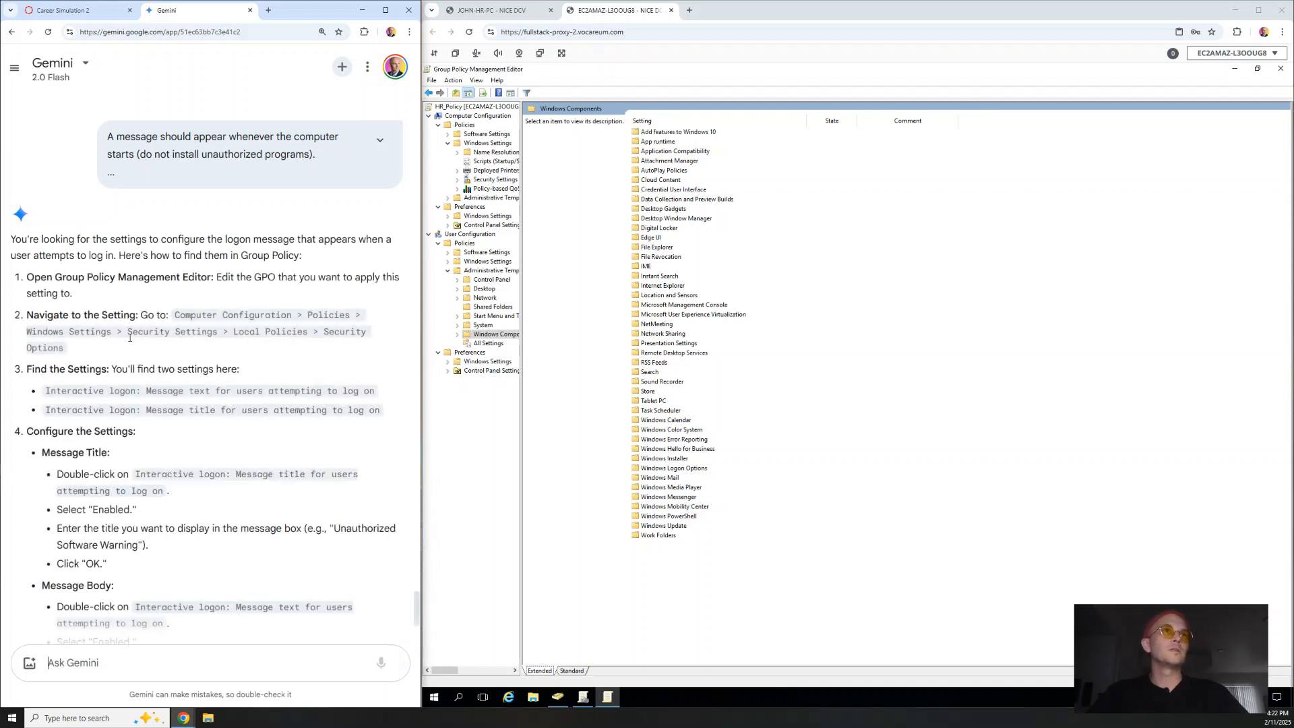
- Collapse the policy tree and open Computer Configuration > Policies > Windows Settings > Security Settings > Local Policies
left_click(429, 116)
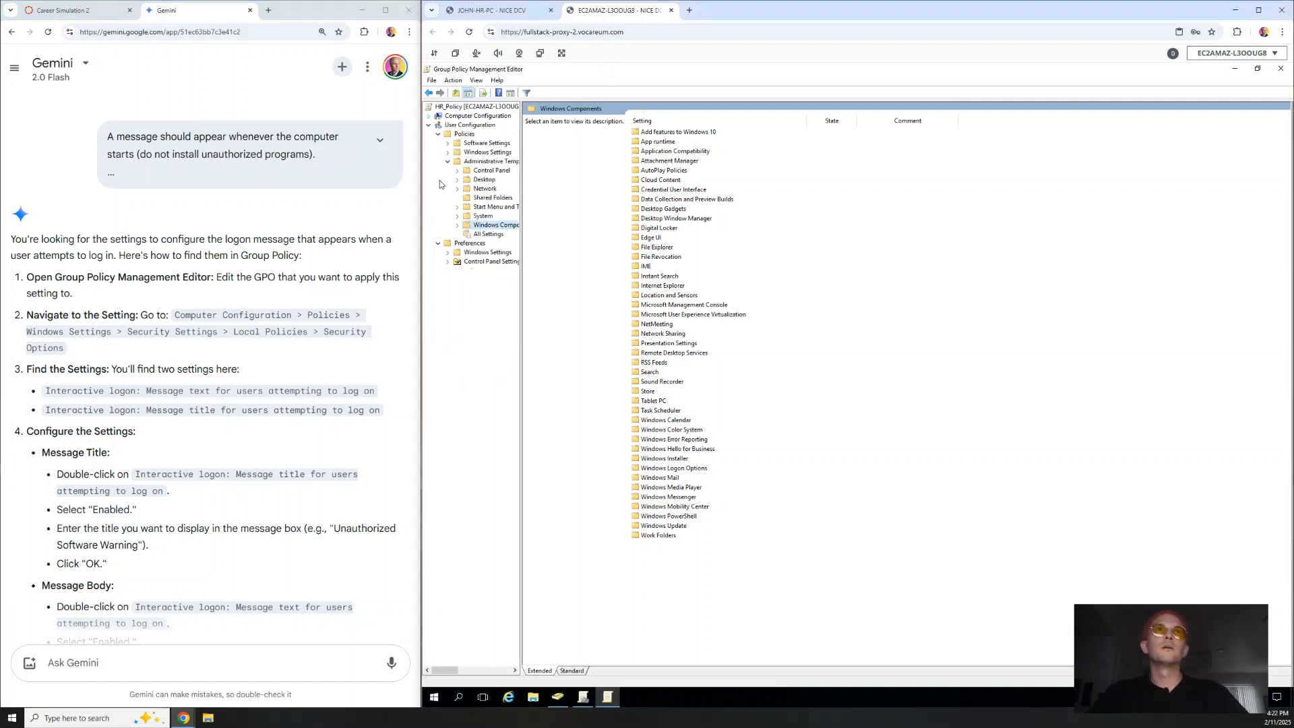
left_click(428, 124)
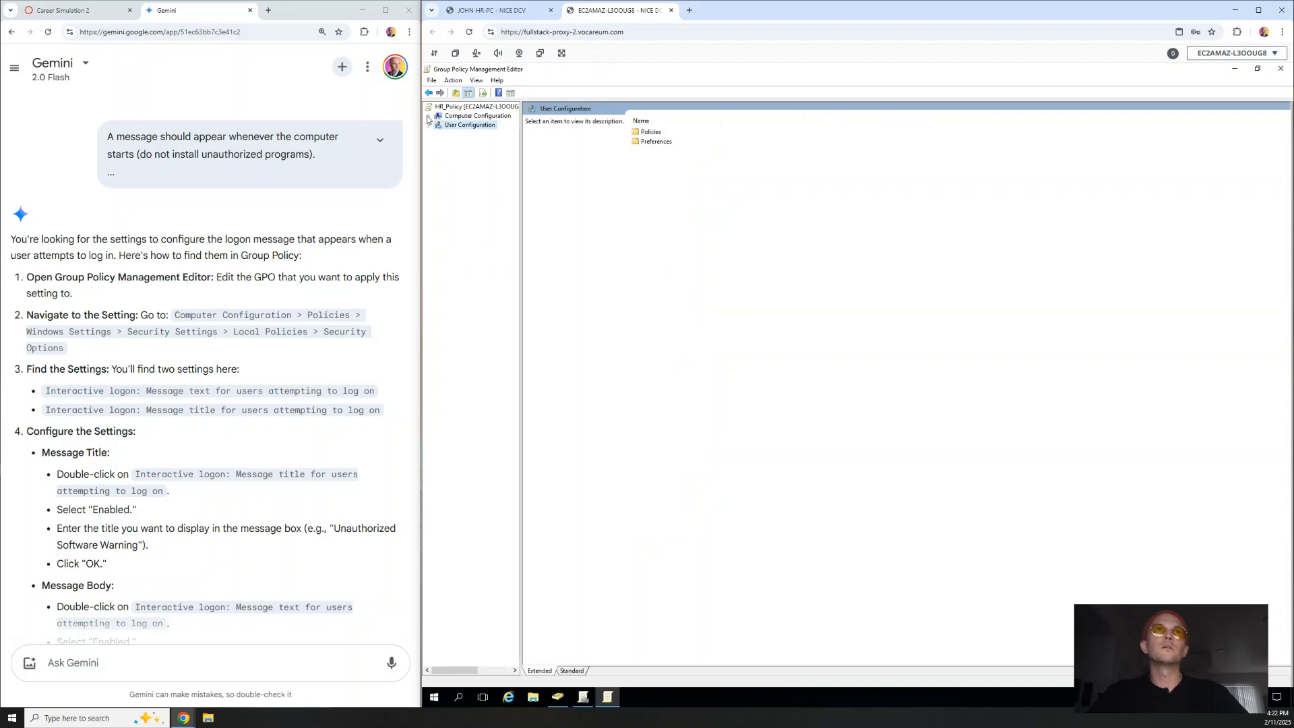
left_click(475, 116)
double_click(653, 133)
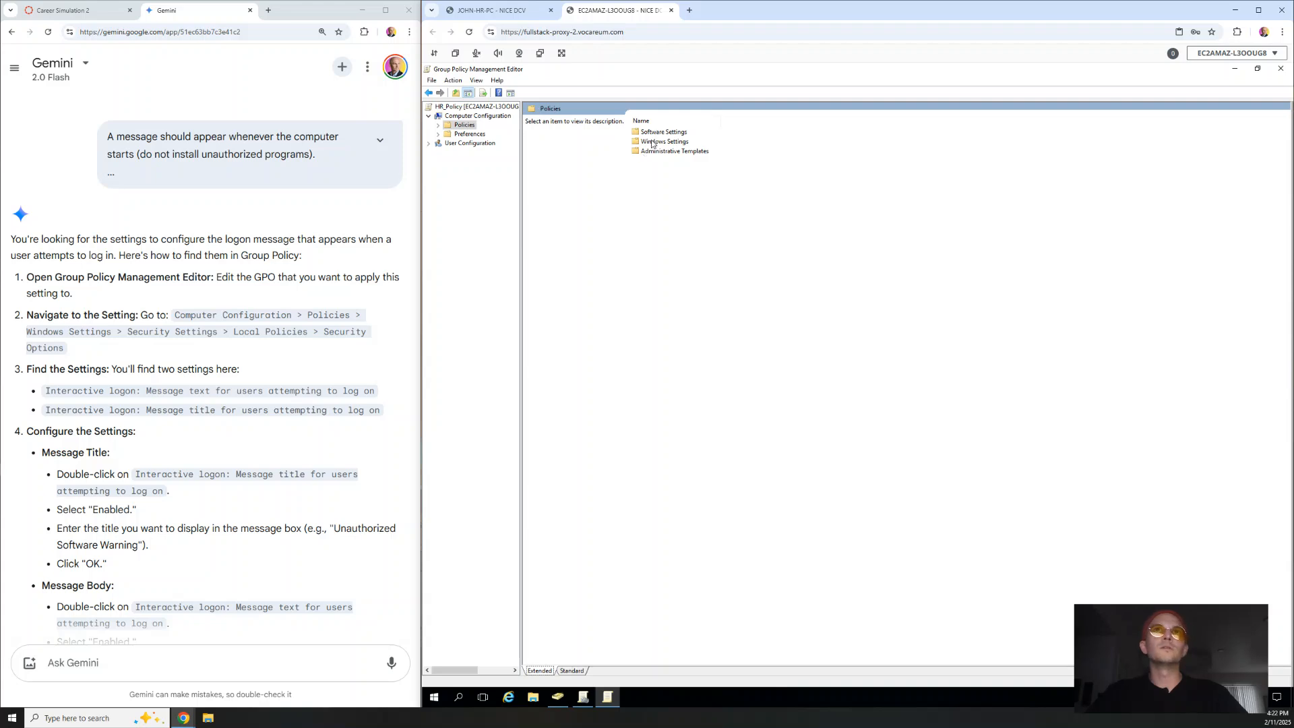
double_click(653, 143)
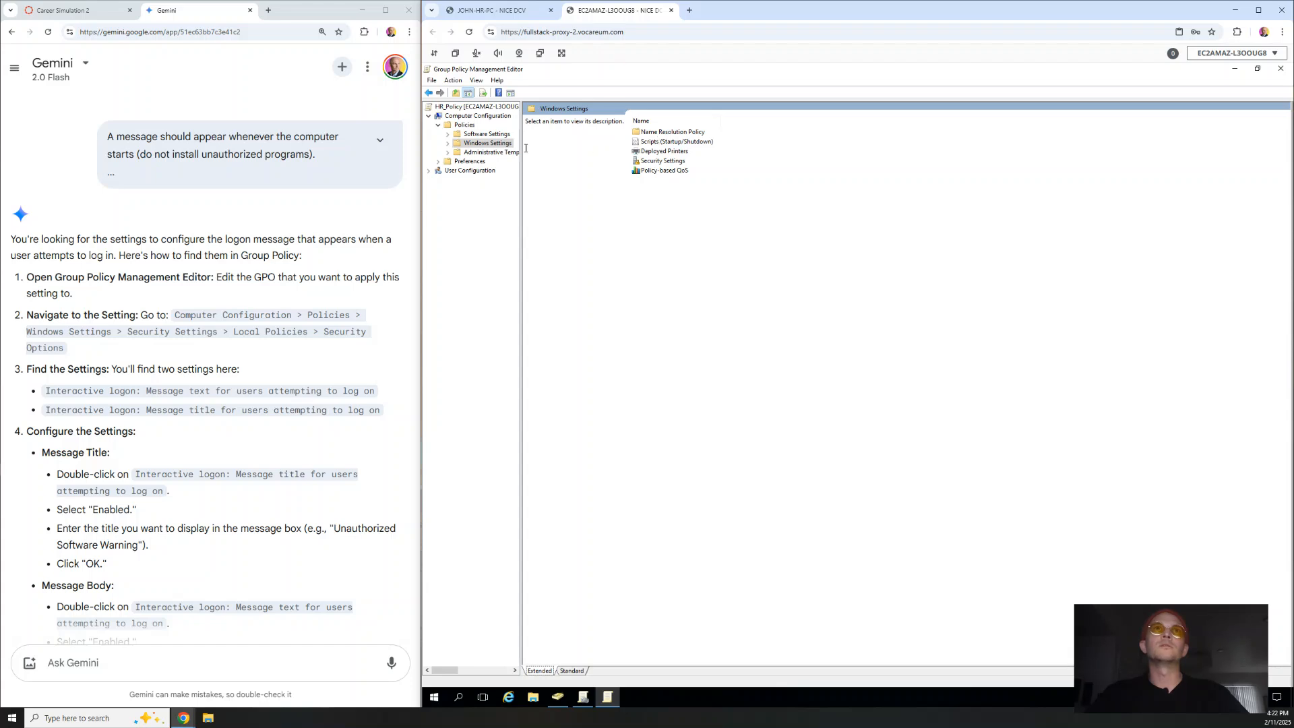
left_click(449, 144)
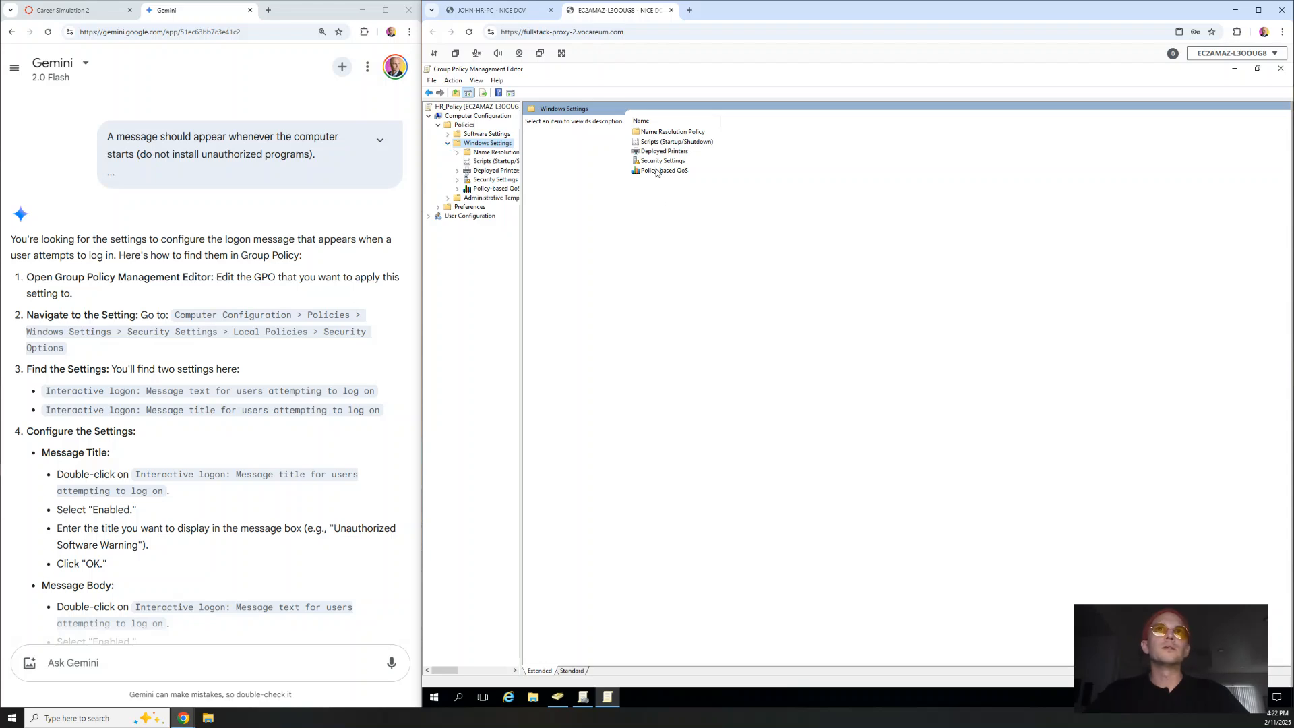
double_click(652, 162)
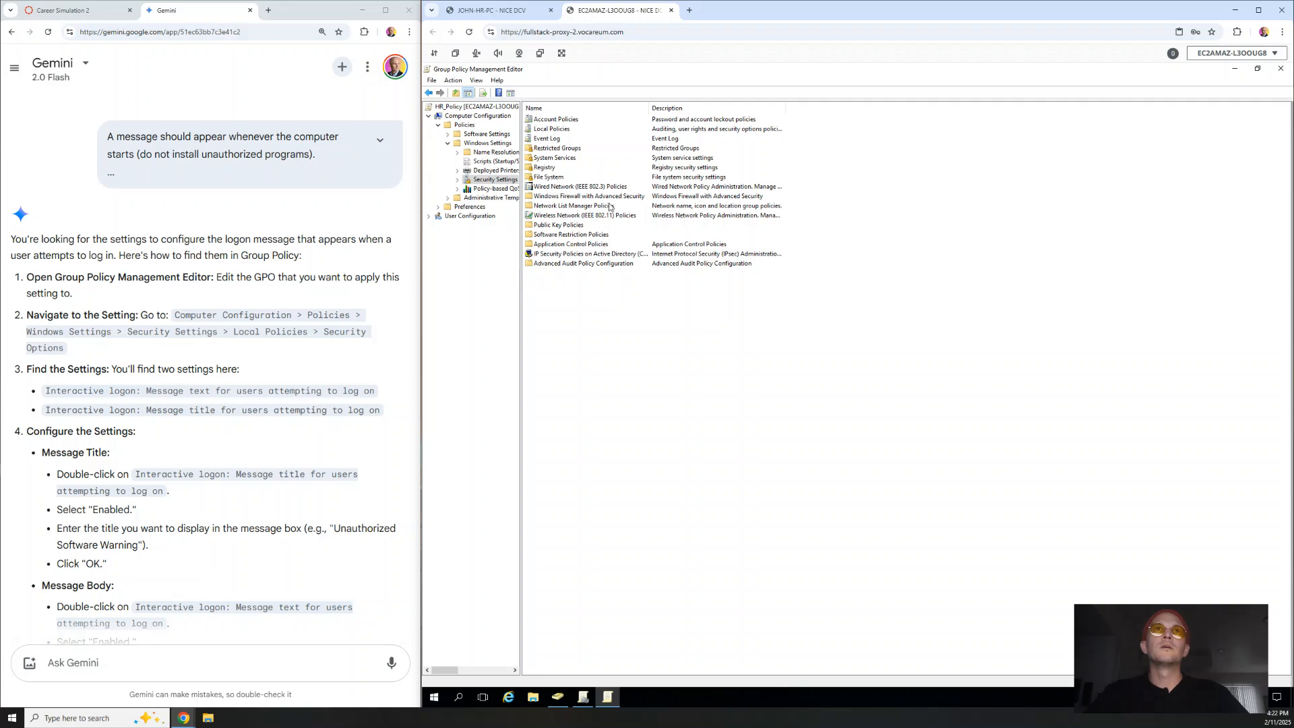
double_click(548, 129)
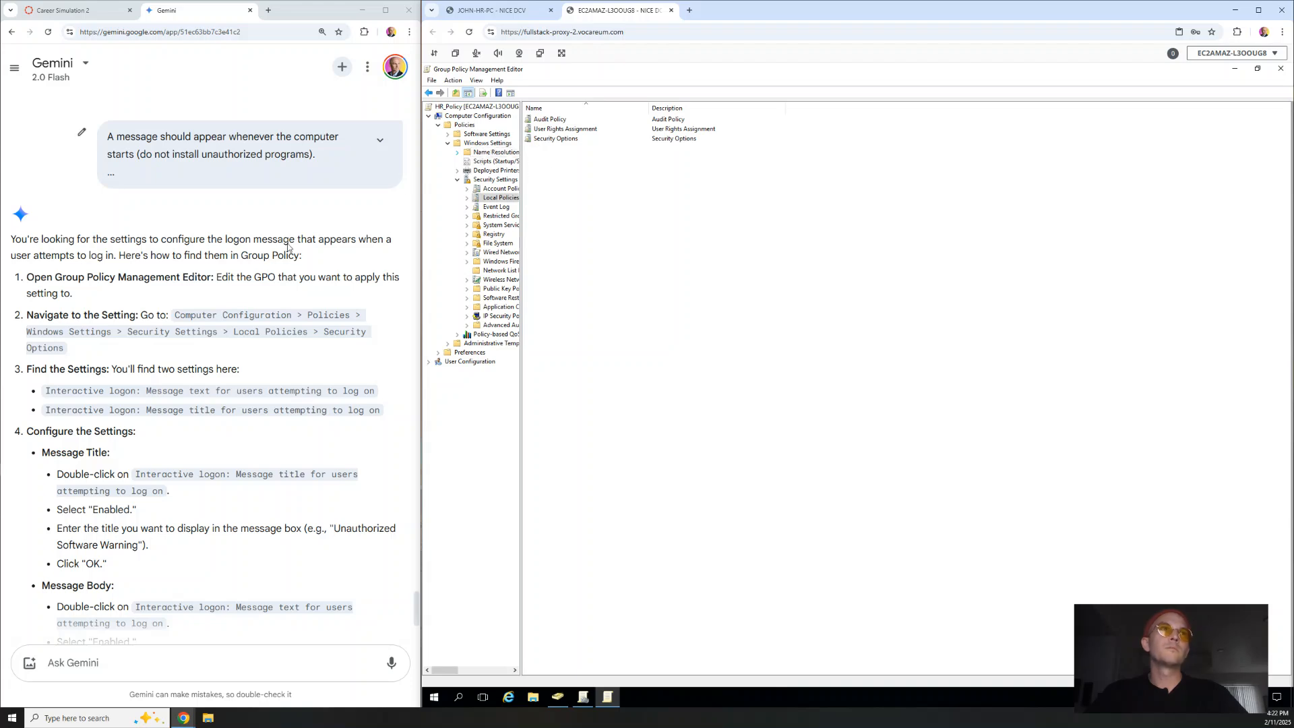
- Widen the policy tree so full names fit, and list the Security Options under Local Policies
left_click(464, 117)
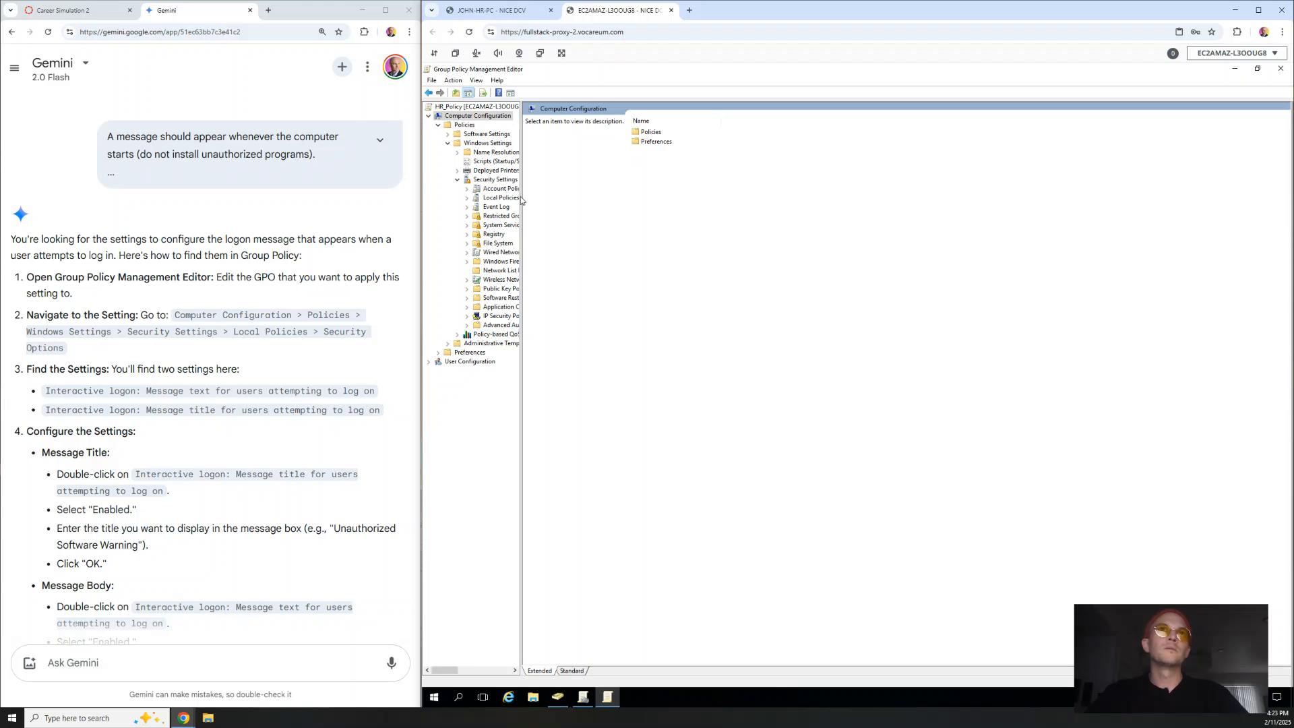
left_click_drag(521, 200, 756, 204)
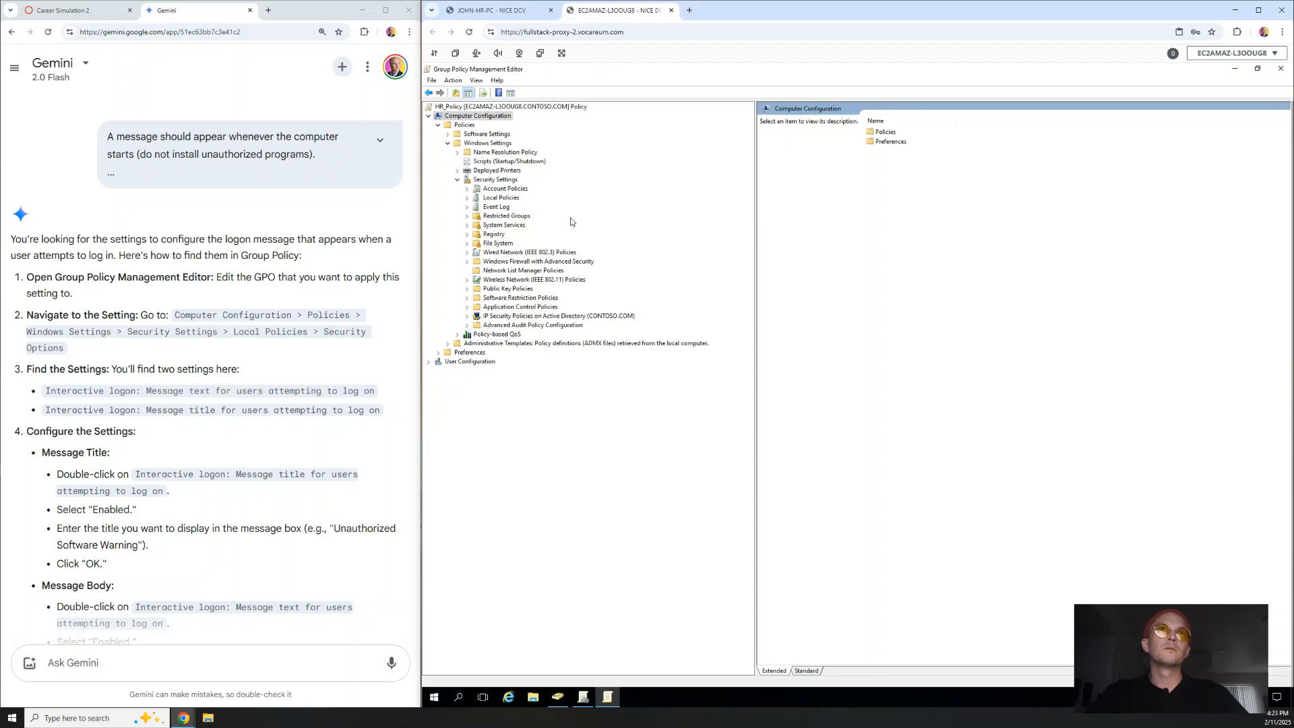
left_click(467, 198)
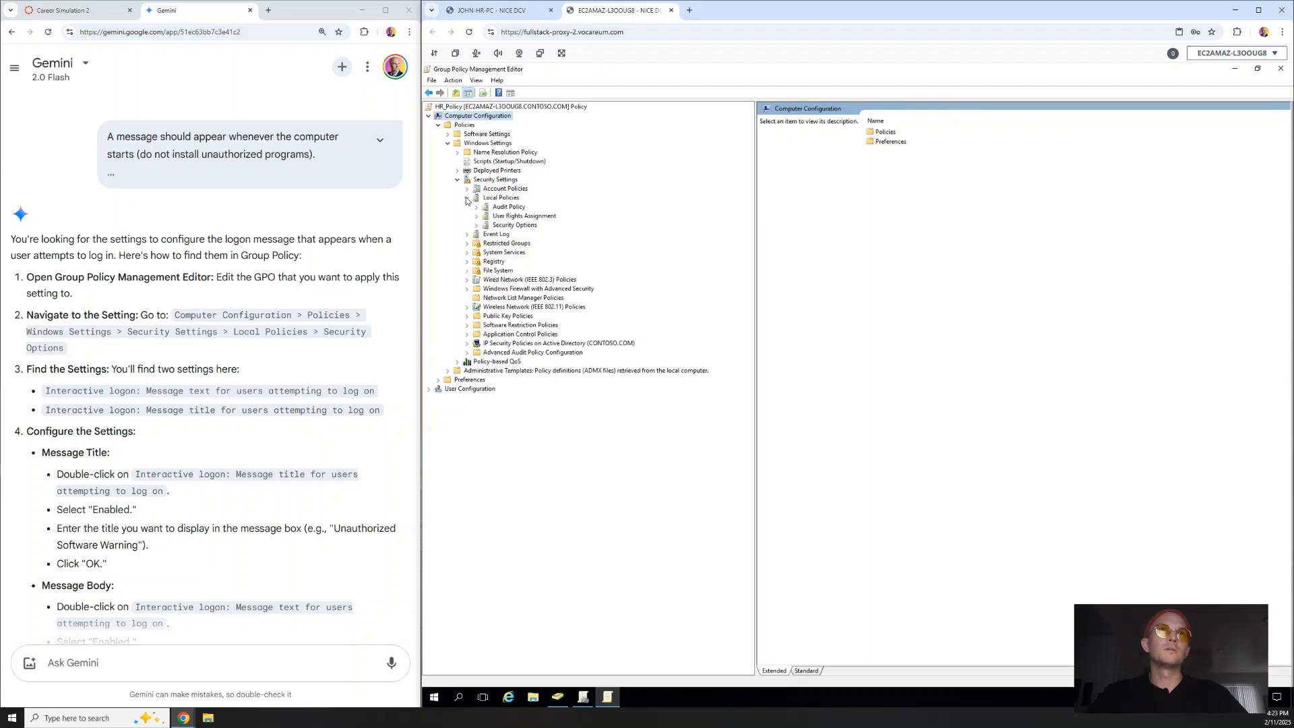
left_click(511, 226)
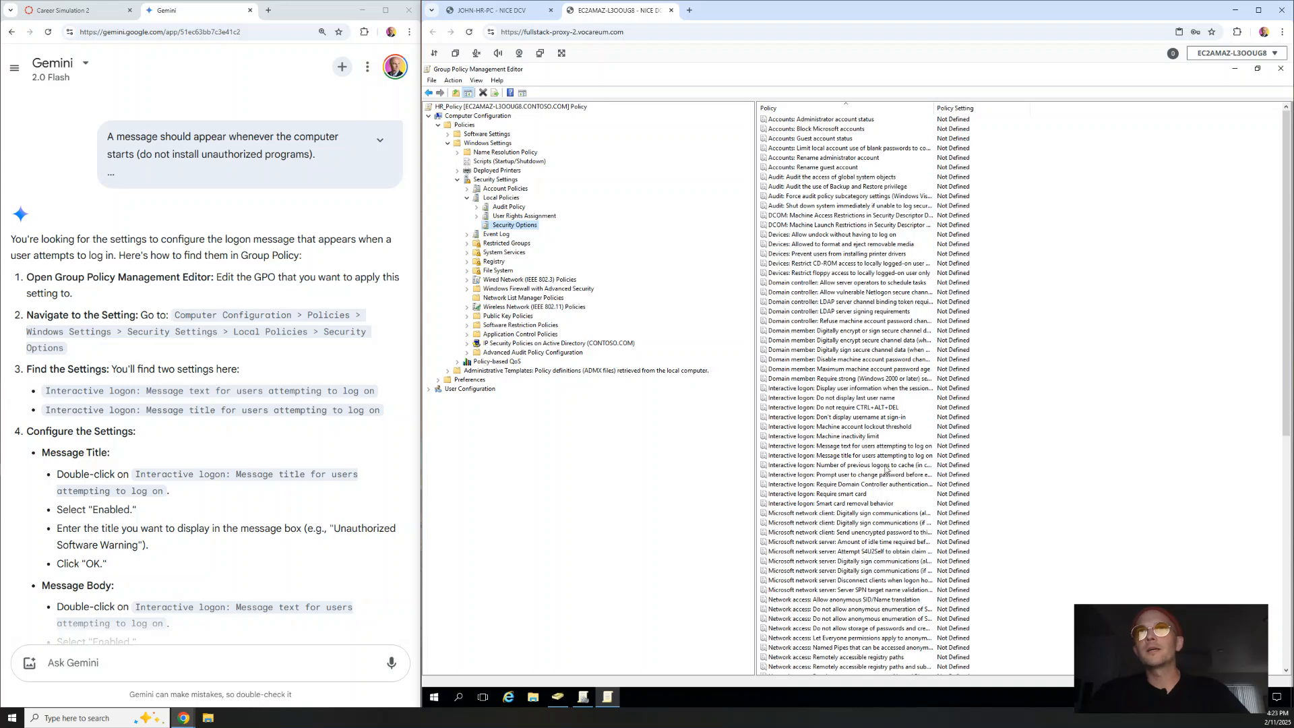
- Define the "Interactive logon: Message title for users attempting to log on" policy with the title "ATTENTION" and apply it
left_click(841, 455)
left_click(842, 445)
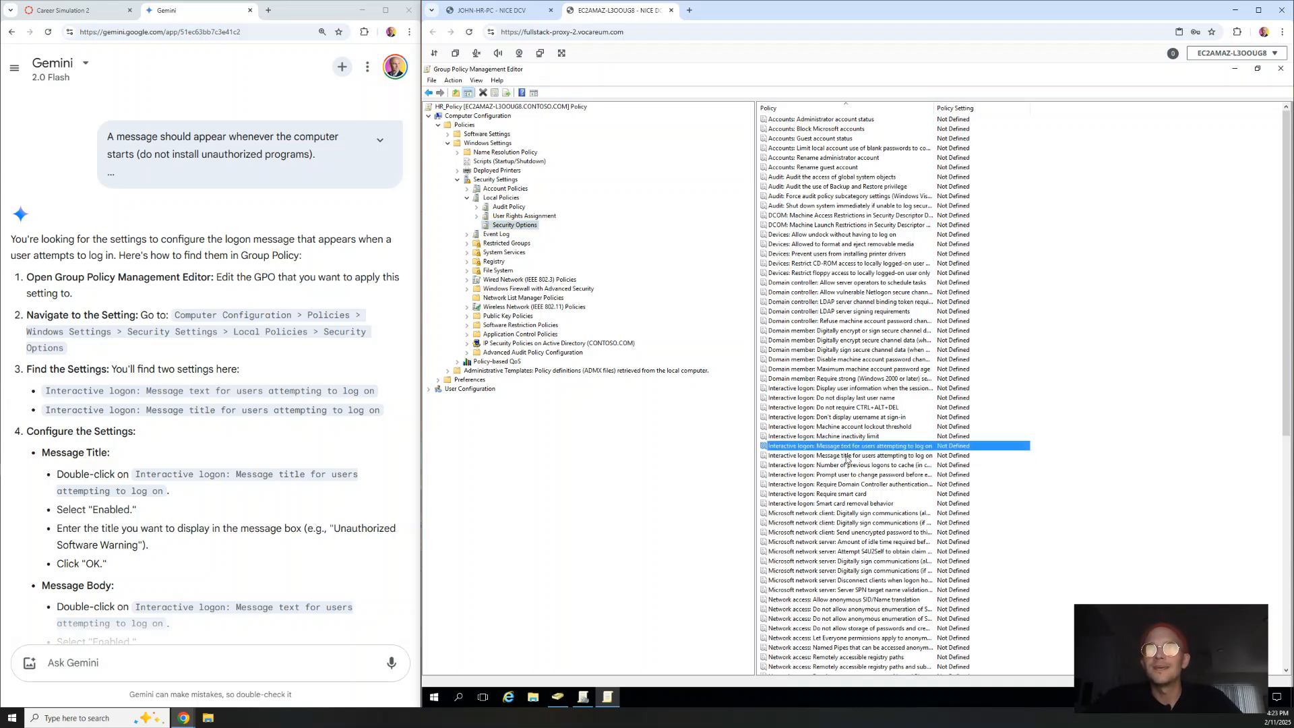
double_click(837, 454)
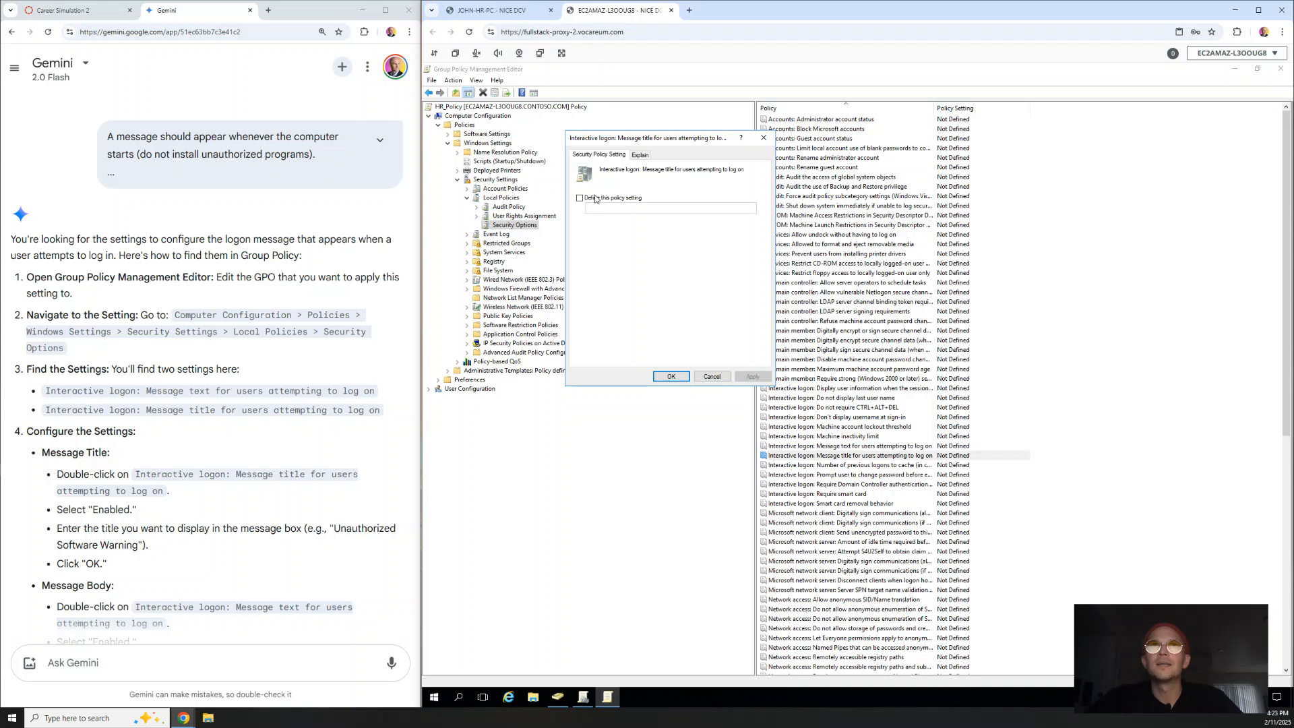
left_click(580, 198)
left_click(613, 208)
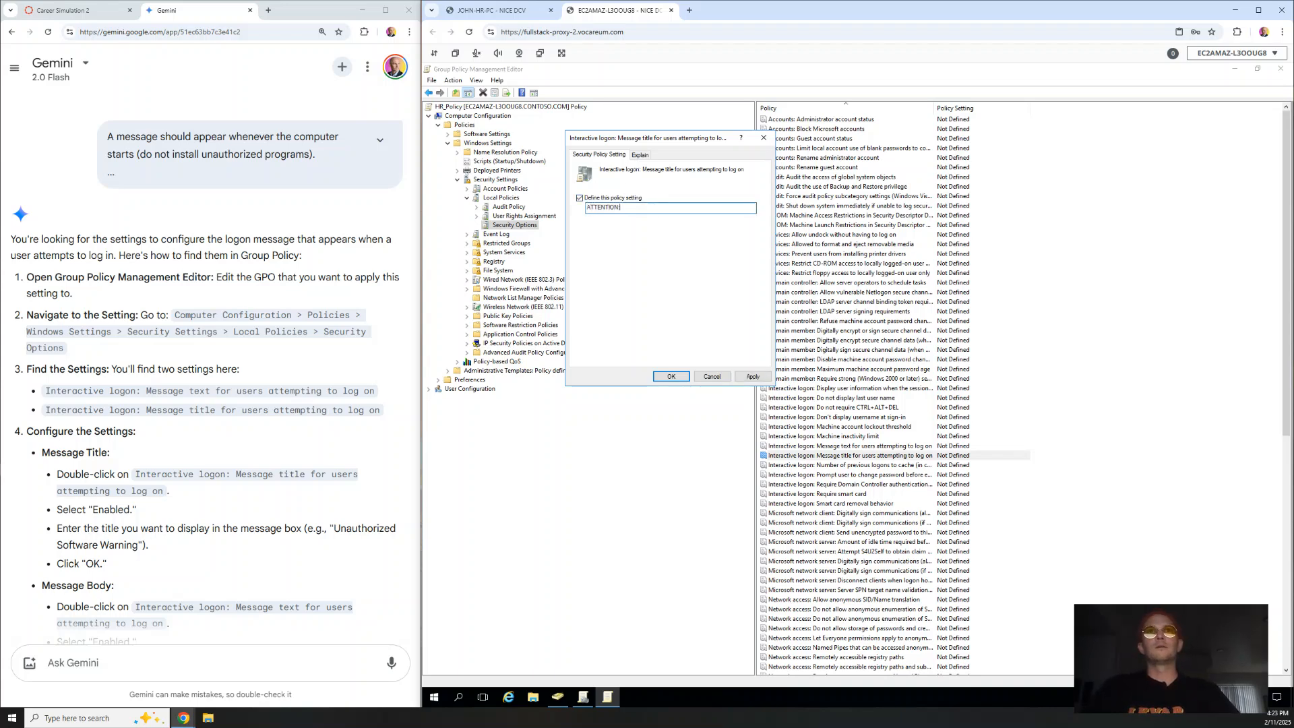
left_click(753, 377)
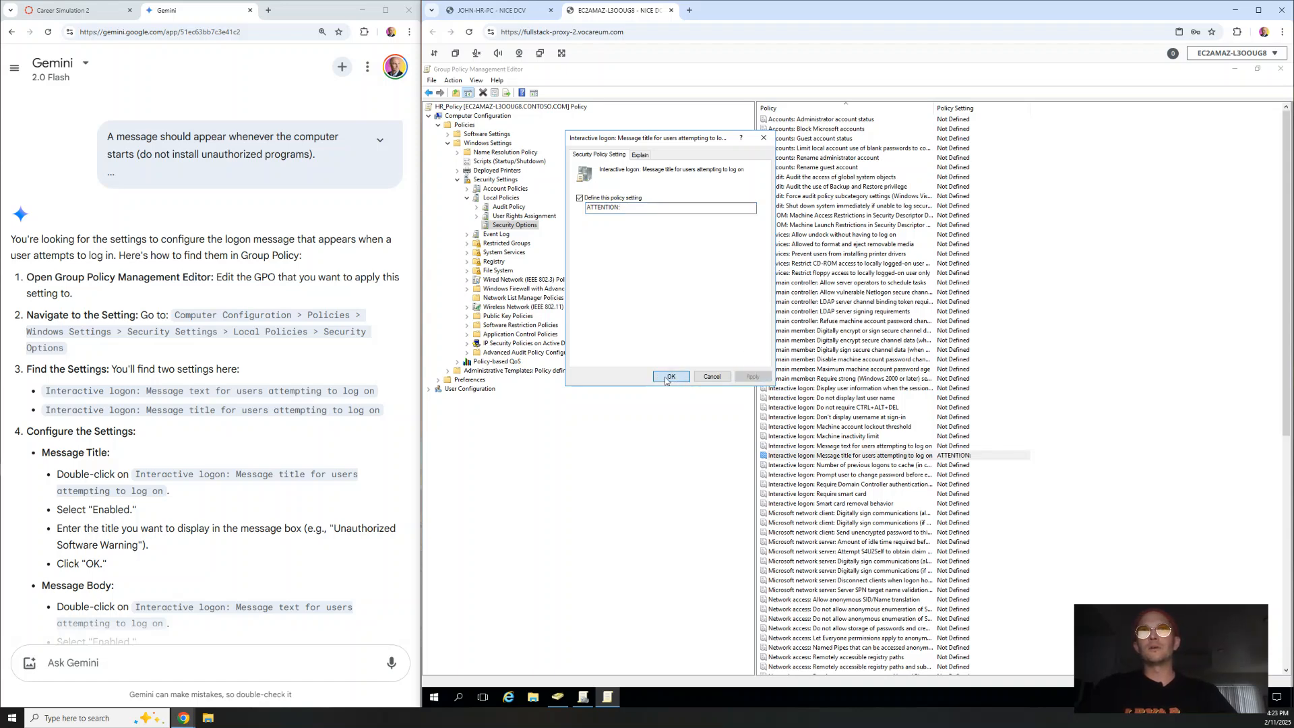
left_click(671, 376)
- Enable the "Interactive logon: Message text for users attempting to log on" policy and copy "do not install unauthorized programs" into it from the assignment
right_click(847, 447)
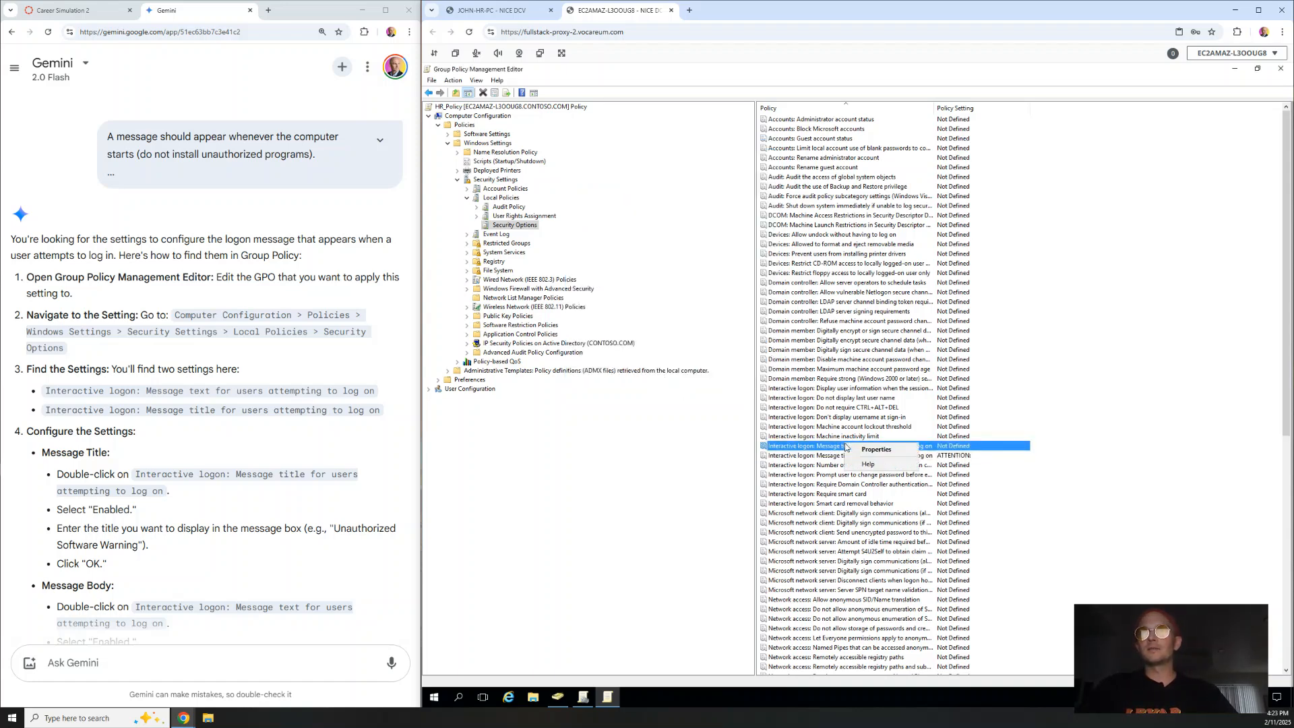
left_click(869, 449)
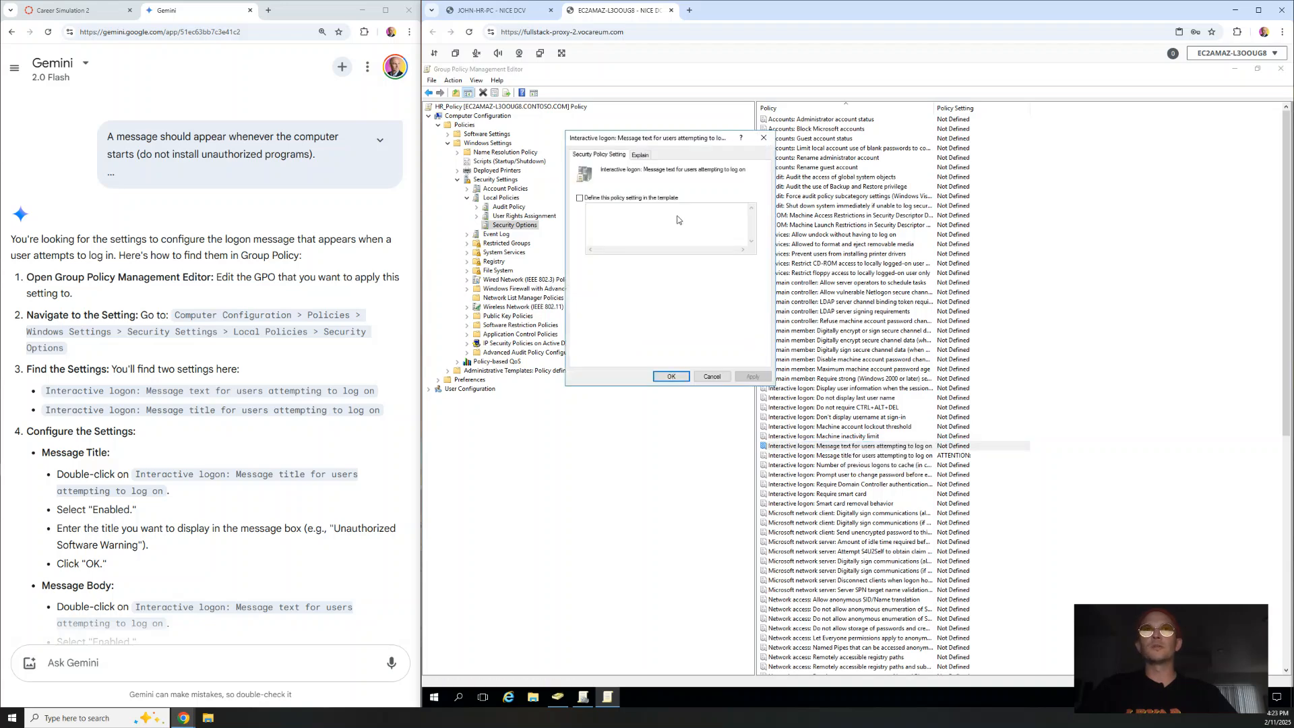
left_click(581, 198)
left_click(622, 215)
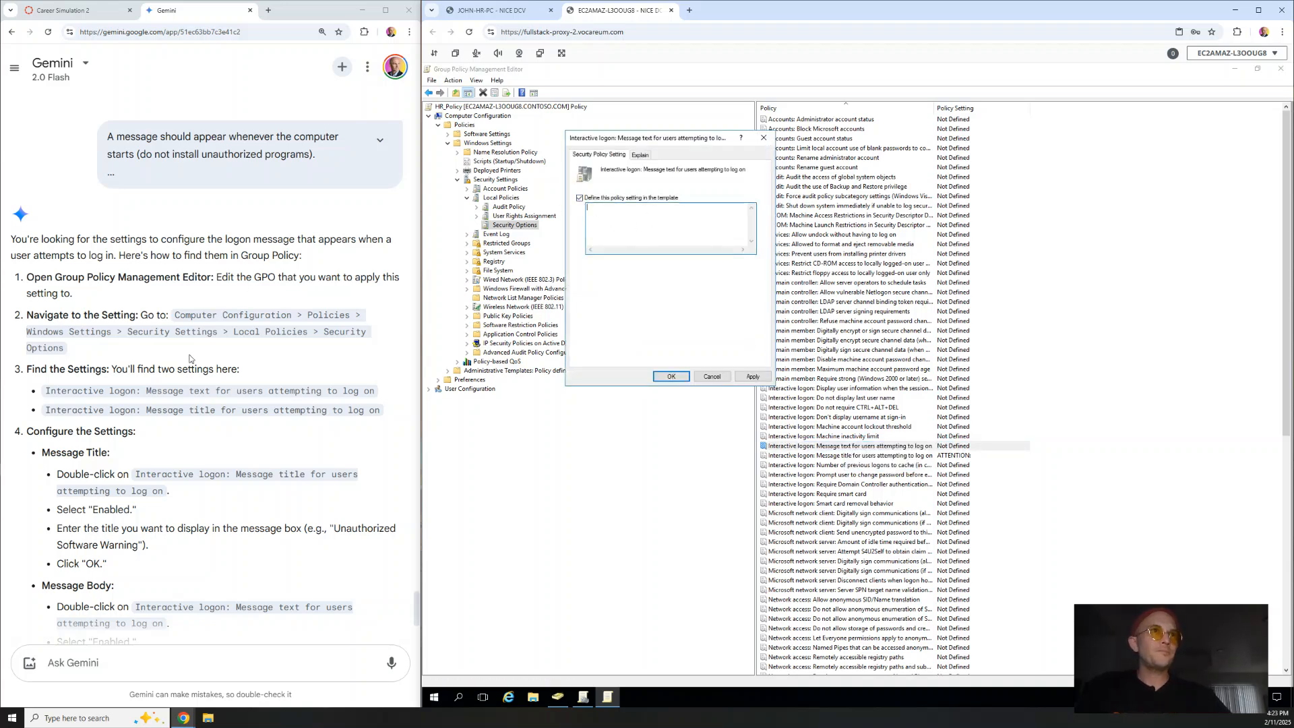
left_click(64, 10)
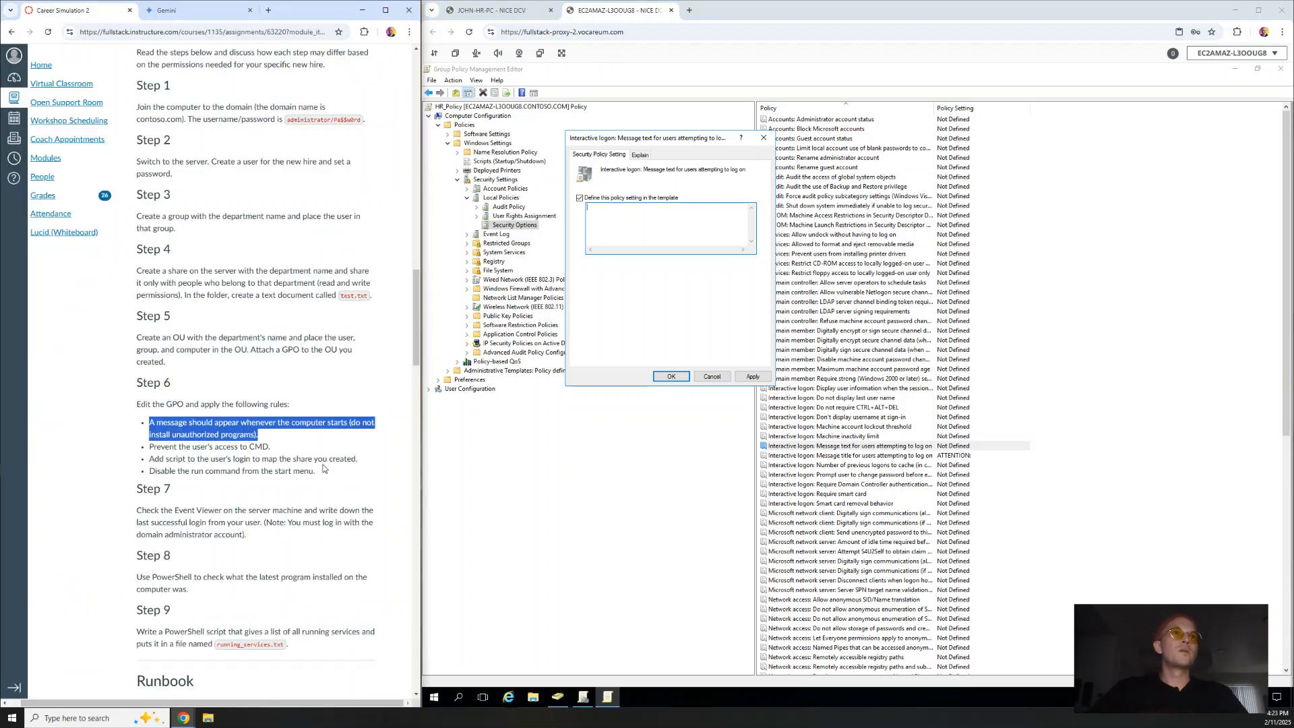
left_click_drag(254, 435, 352, 422)
key("ctrl+c")
left_click(587, 212)
key("ctrl+v")
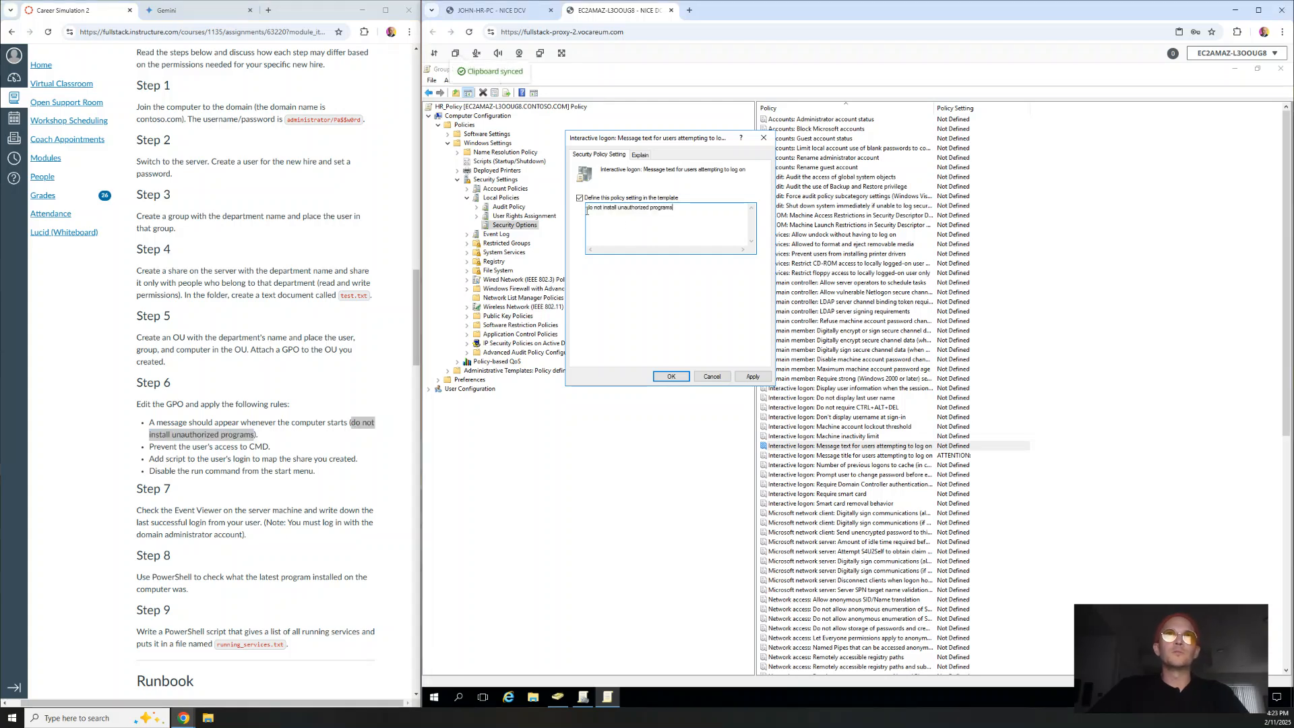
- Edit the logon message text to read "Do not install unauthorized programs!" and apply the policy
left_click(589, 209)
key("BackSpace")
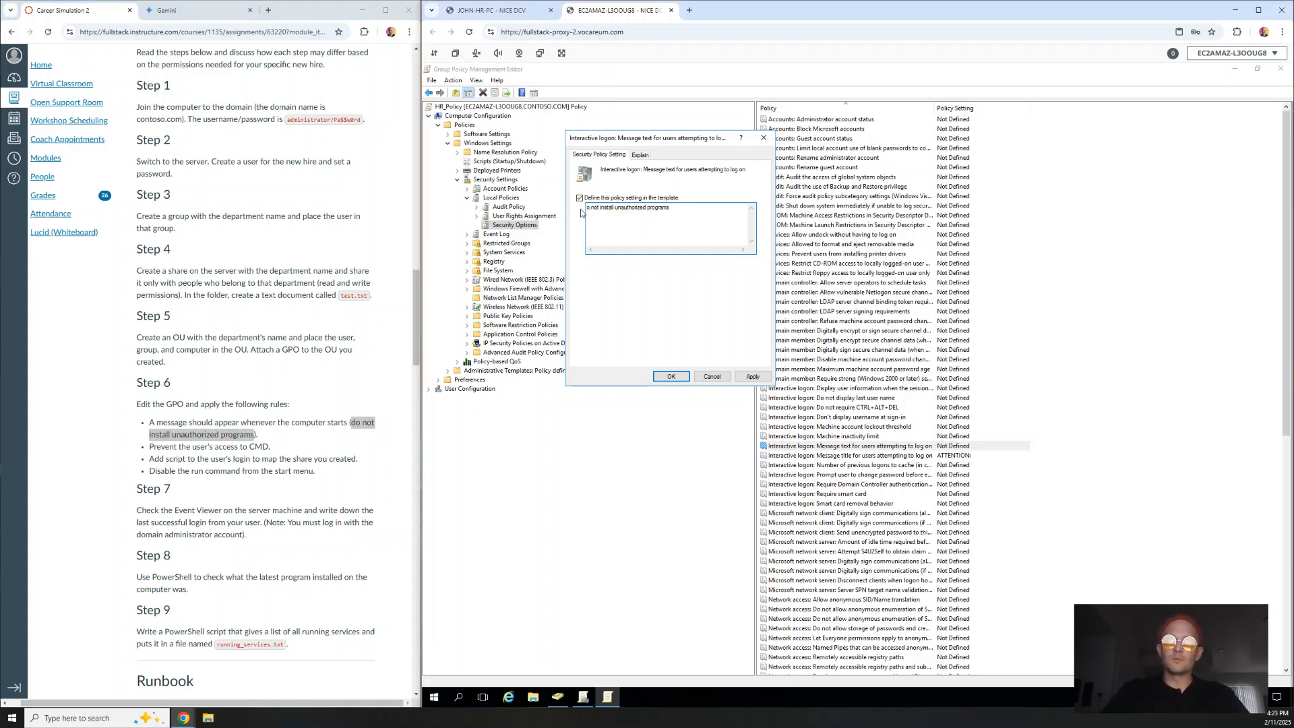
type("D")
left_click(699, 208)
type("!")
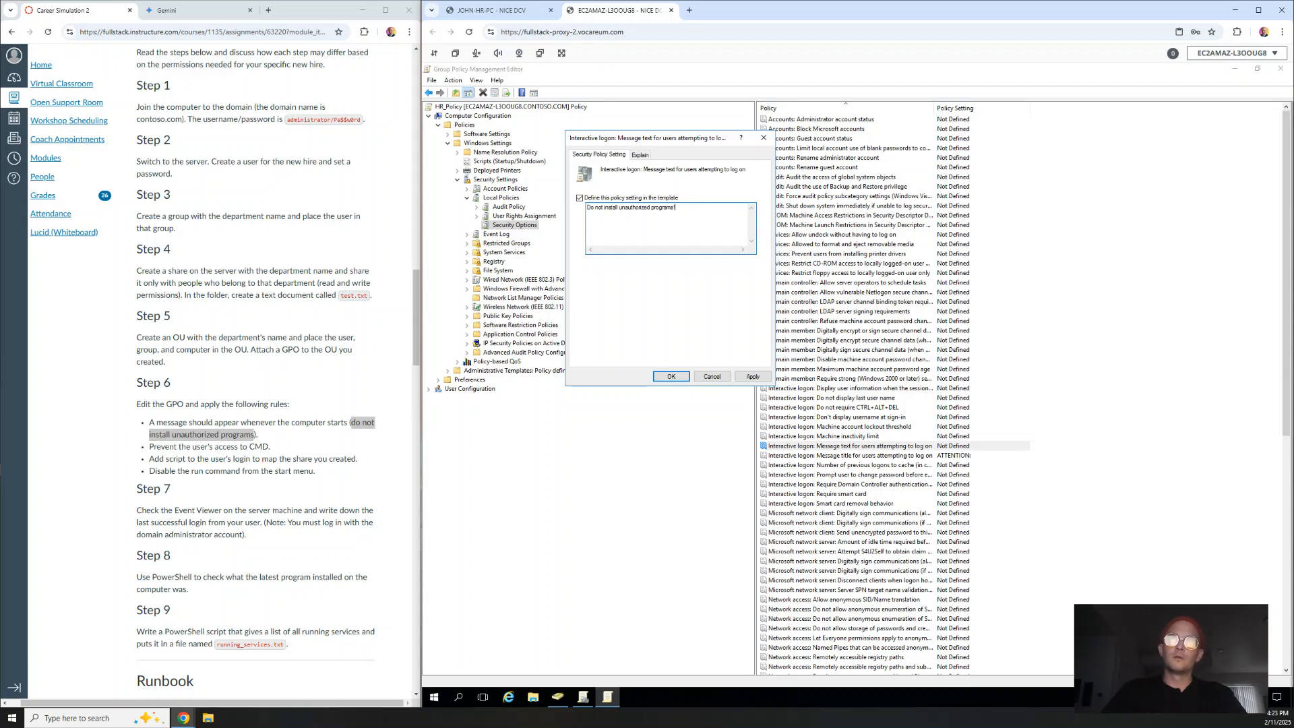
left_click(751, 376)
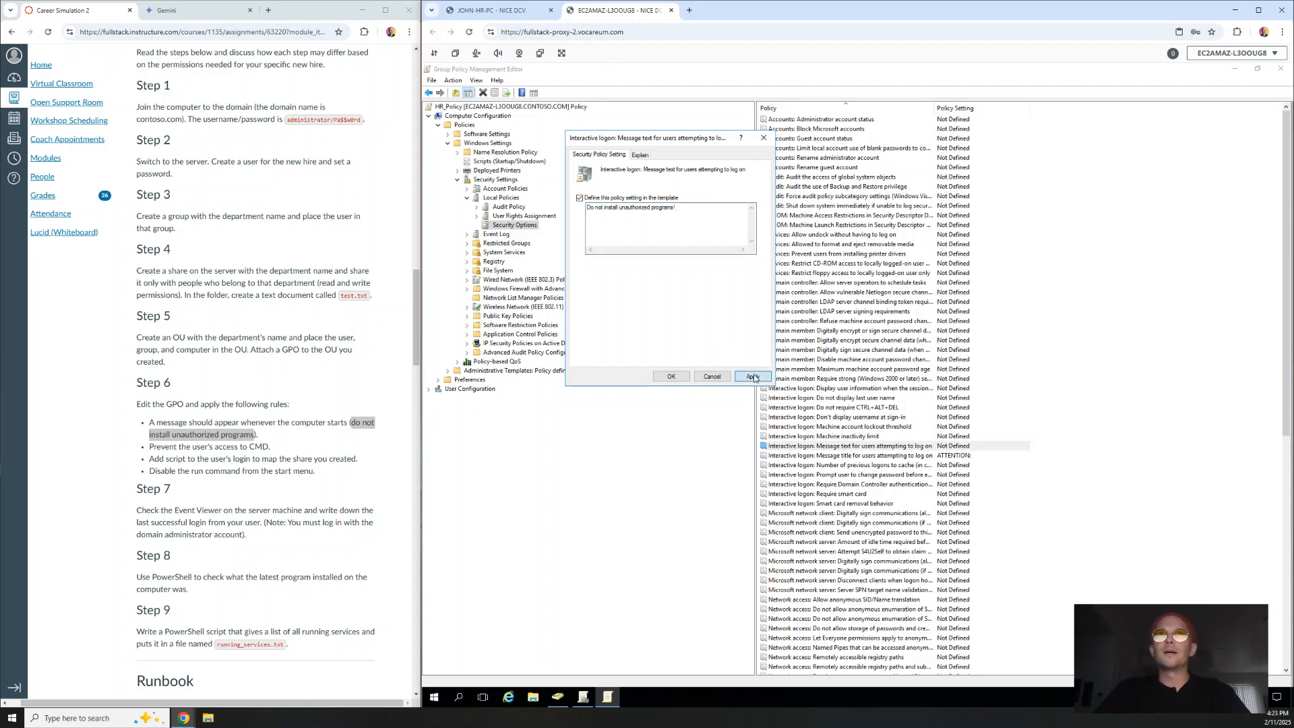
left_click(671, 376)
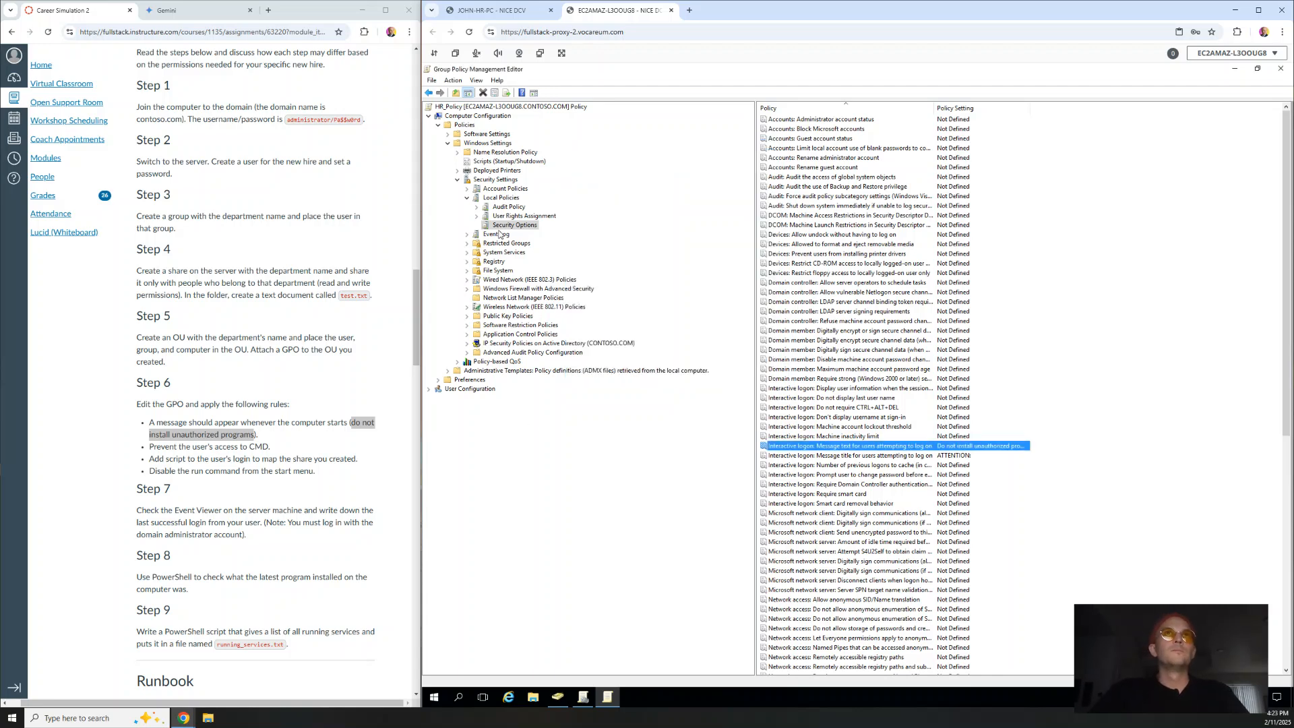
- Compare the assignment's startup message rule with the logon message policies, and look over HR_OU's linked GPO and the CMD rule
left_click(254, 432)
left_click_drag(259, 435, 142, 426)
left_click(837, 457)
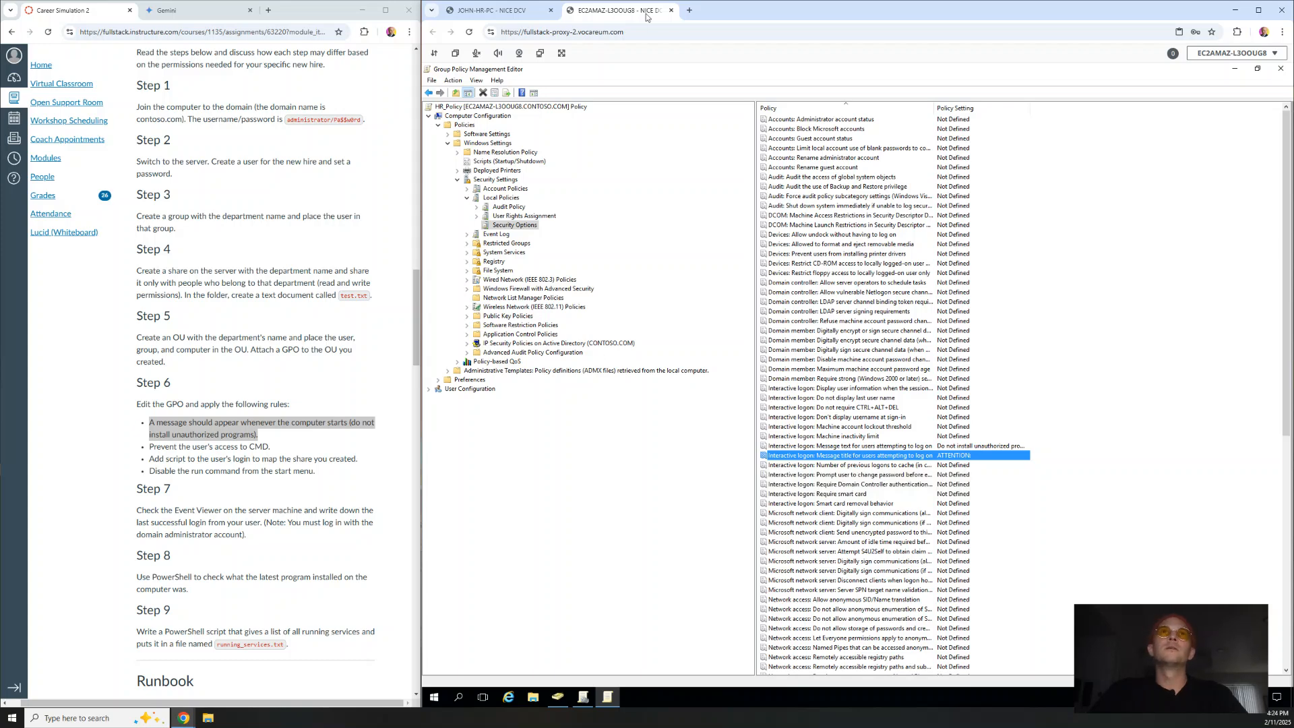
left_click(1257, 68)
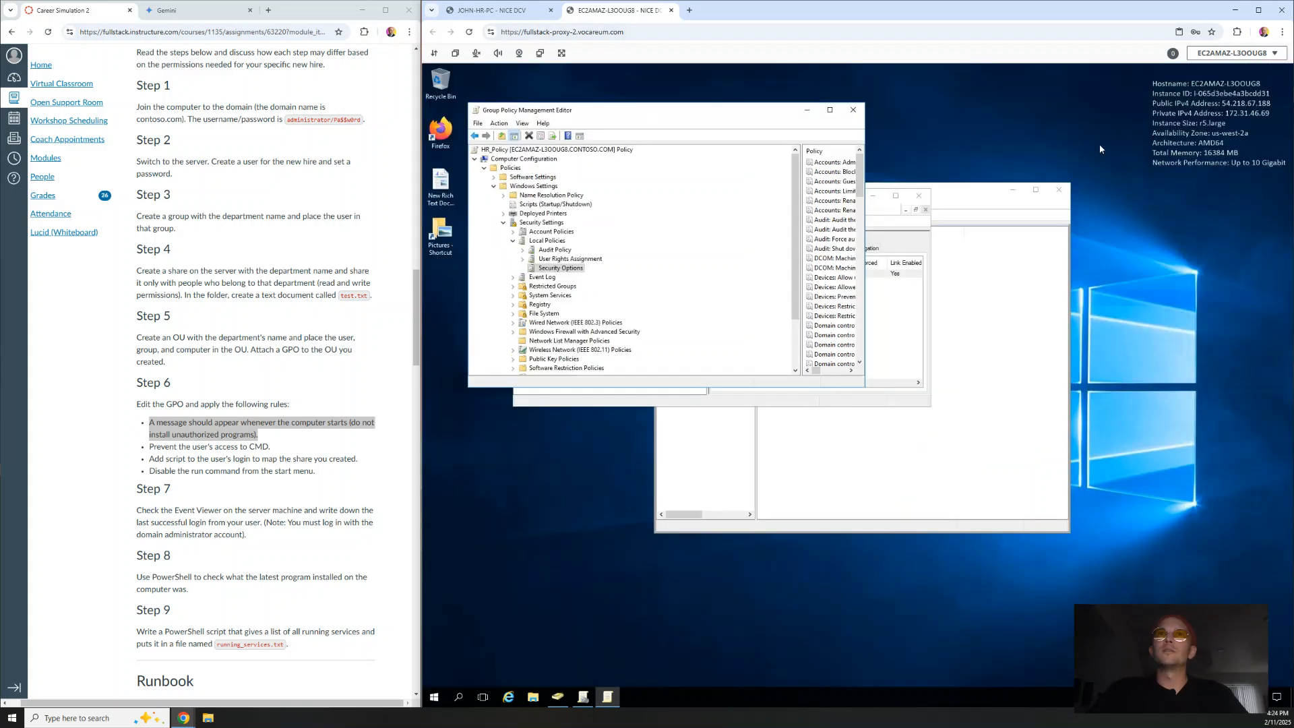
left_click(900, 319)
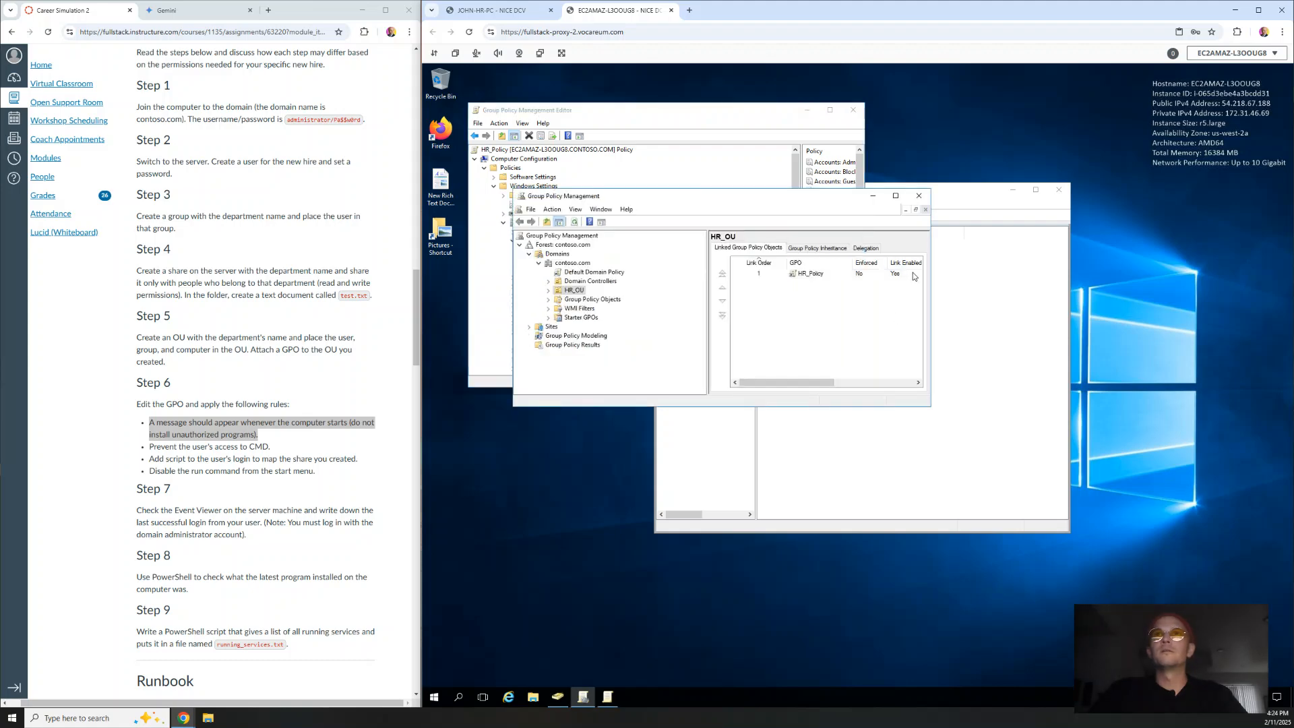
left_click(632, 129)
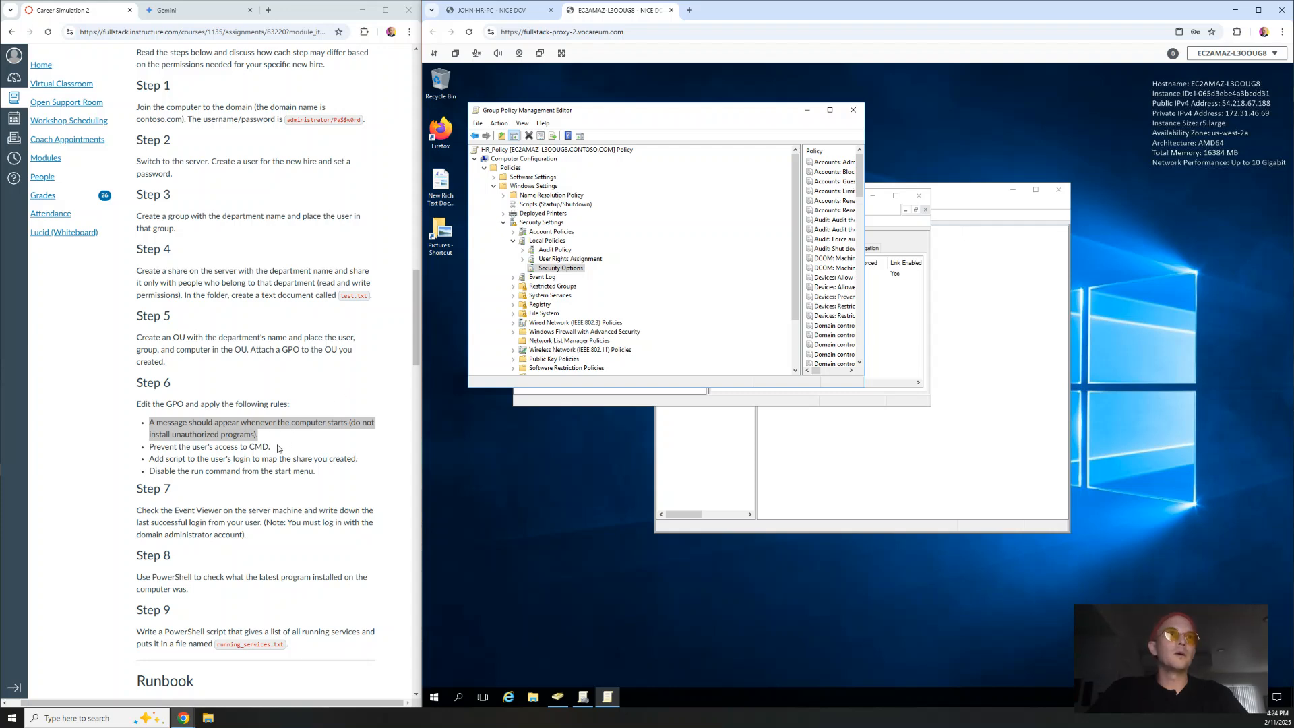
left_click_drag(278, 449, 138, 454)
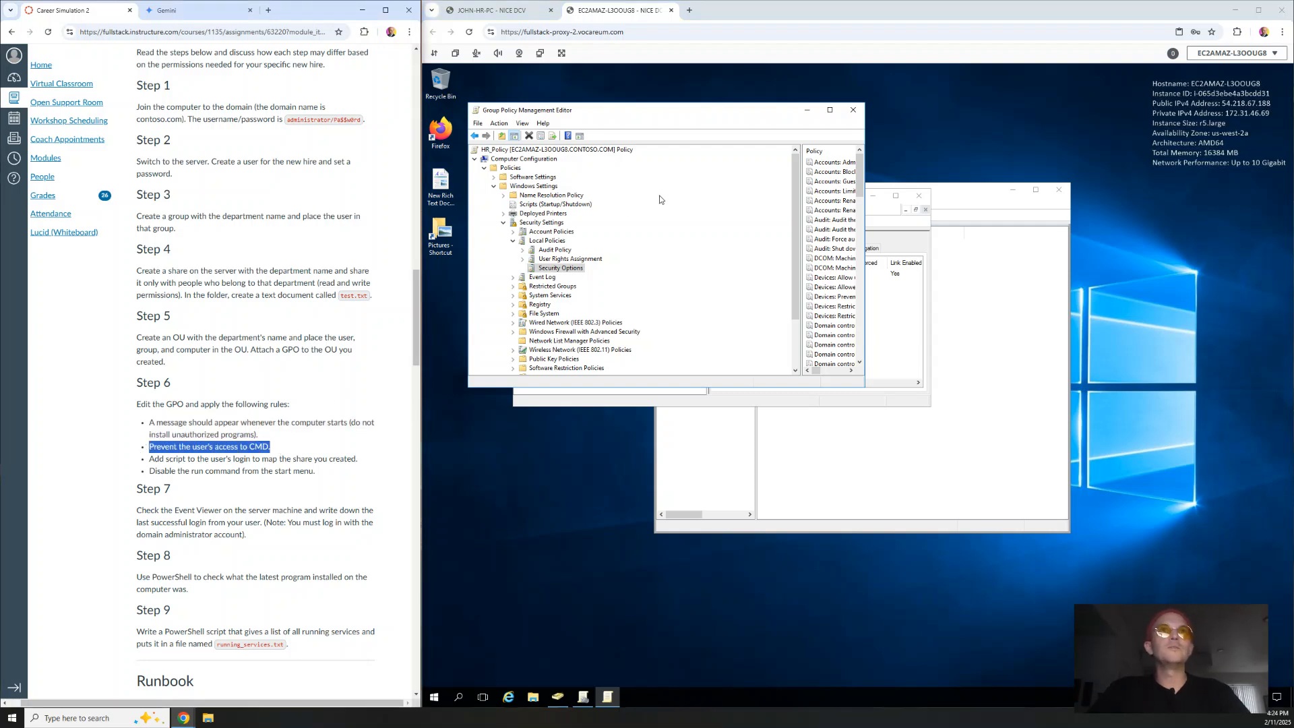
left_click(832, 111)
left_click(834, 112)
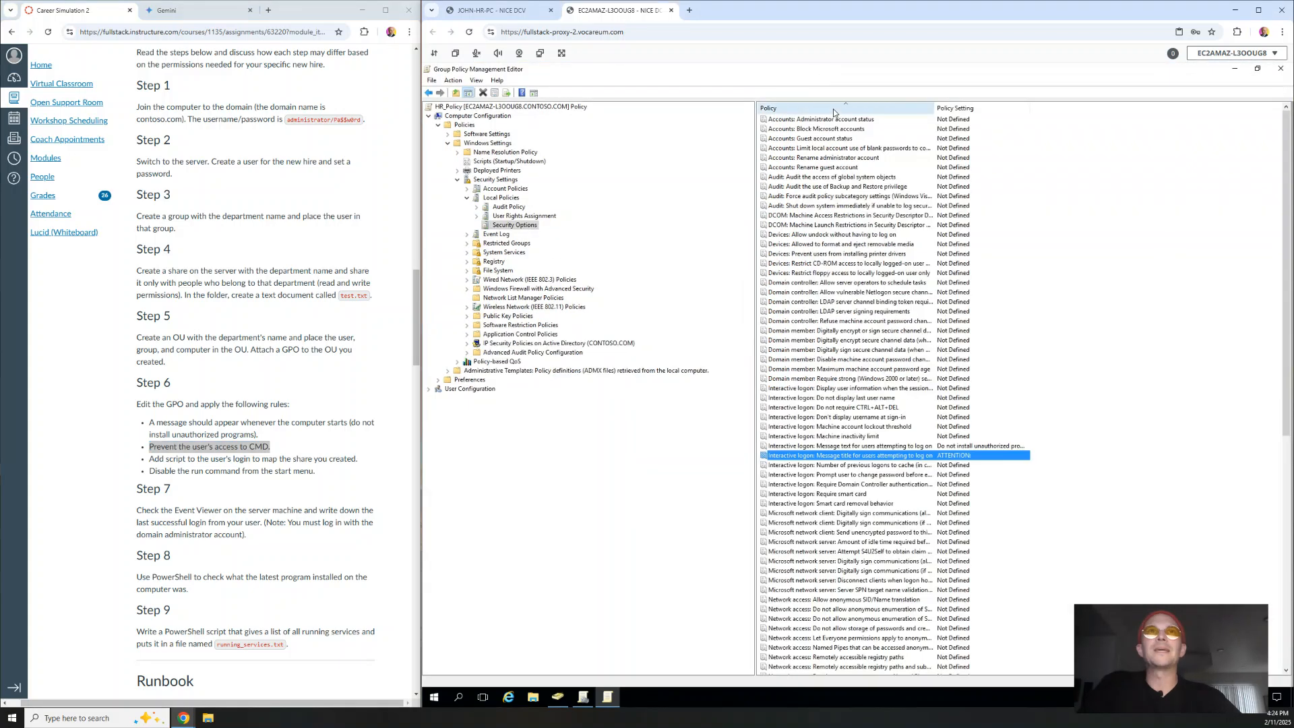
- Copy the assignment's rule "Prevent the user's access to CMD." into Gemini, add "Where is this in GPO editor?" and send it
left_click_drag(273, 448, 155, 448)
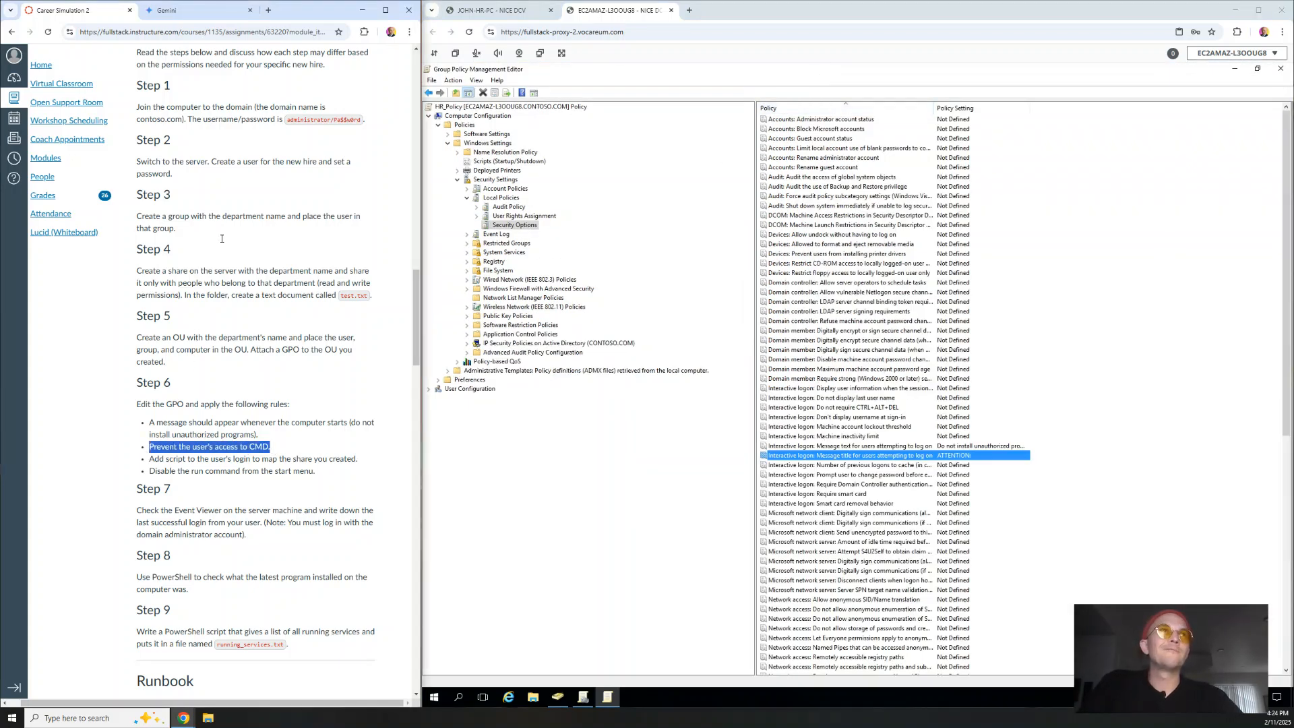
left_click(169, 11)
left_click(107, 665)
key("ctrl+v")
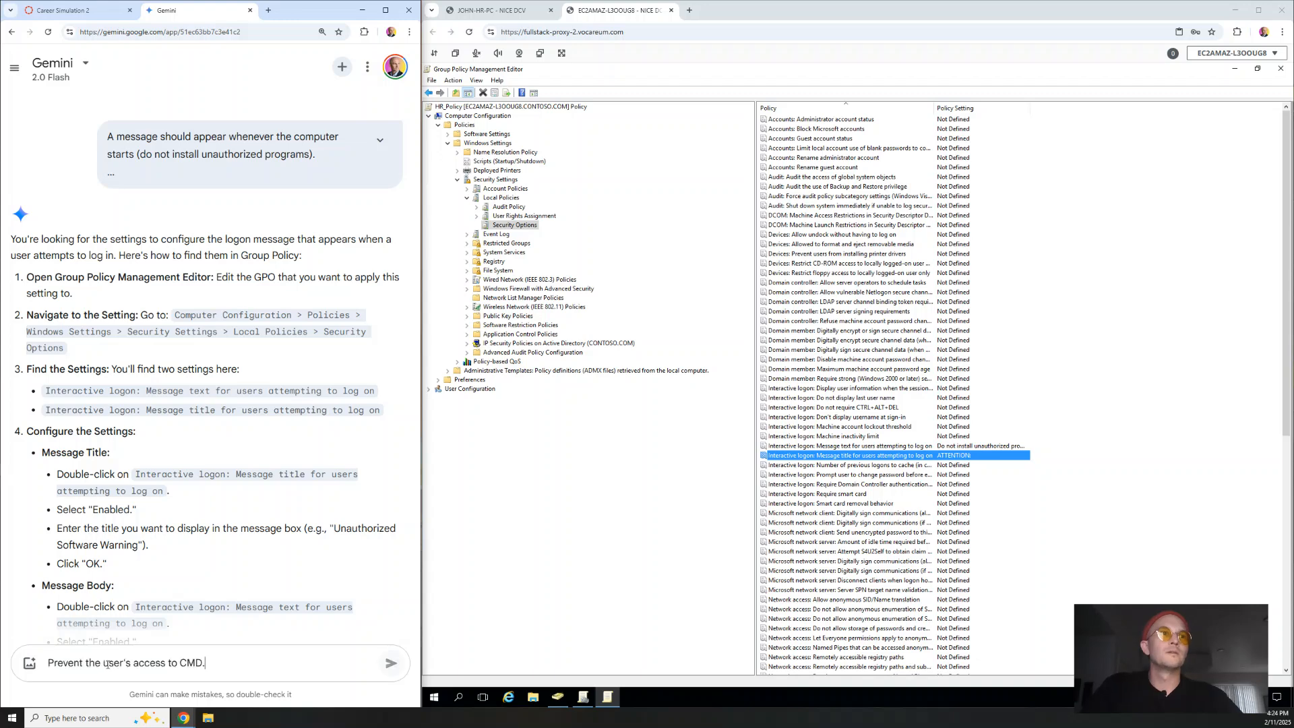
key("shift+Return")
type("Where is t")
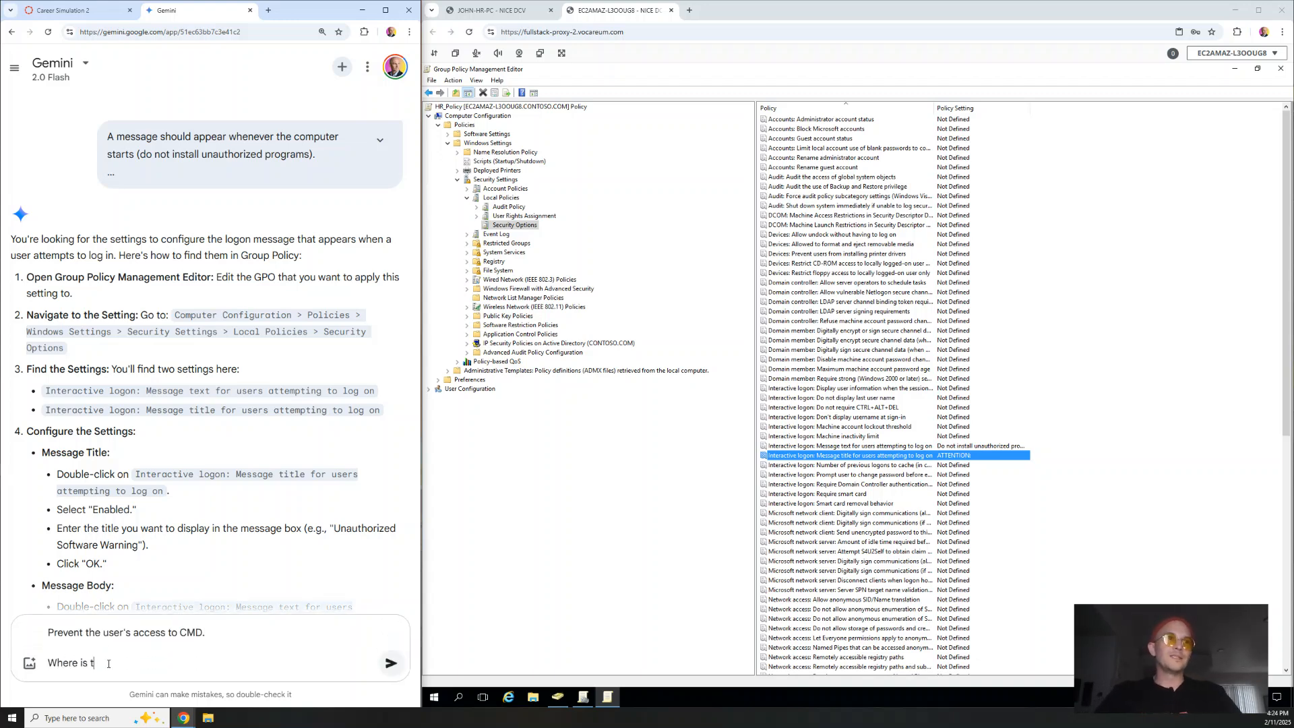
type("his in GPO editor?")
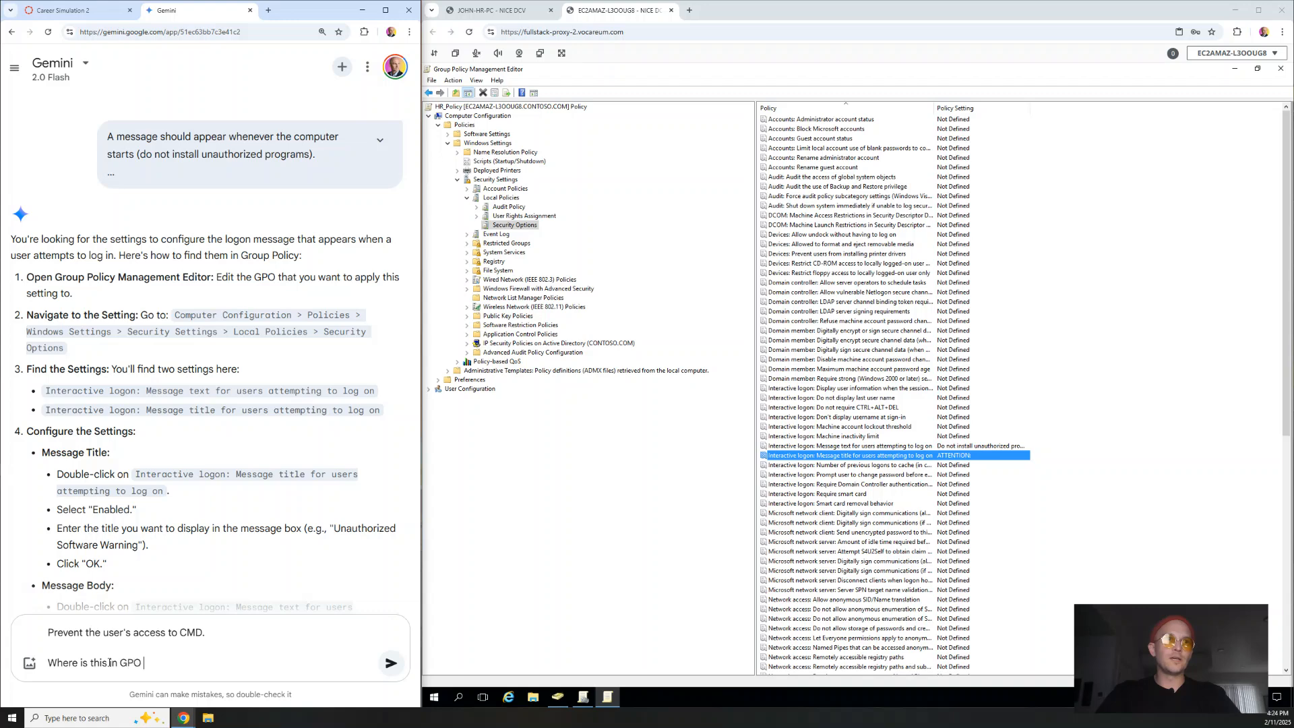
key("Return")
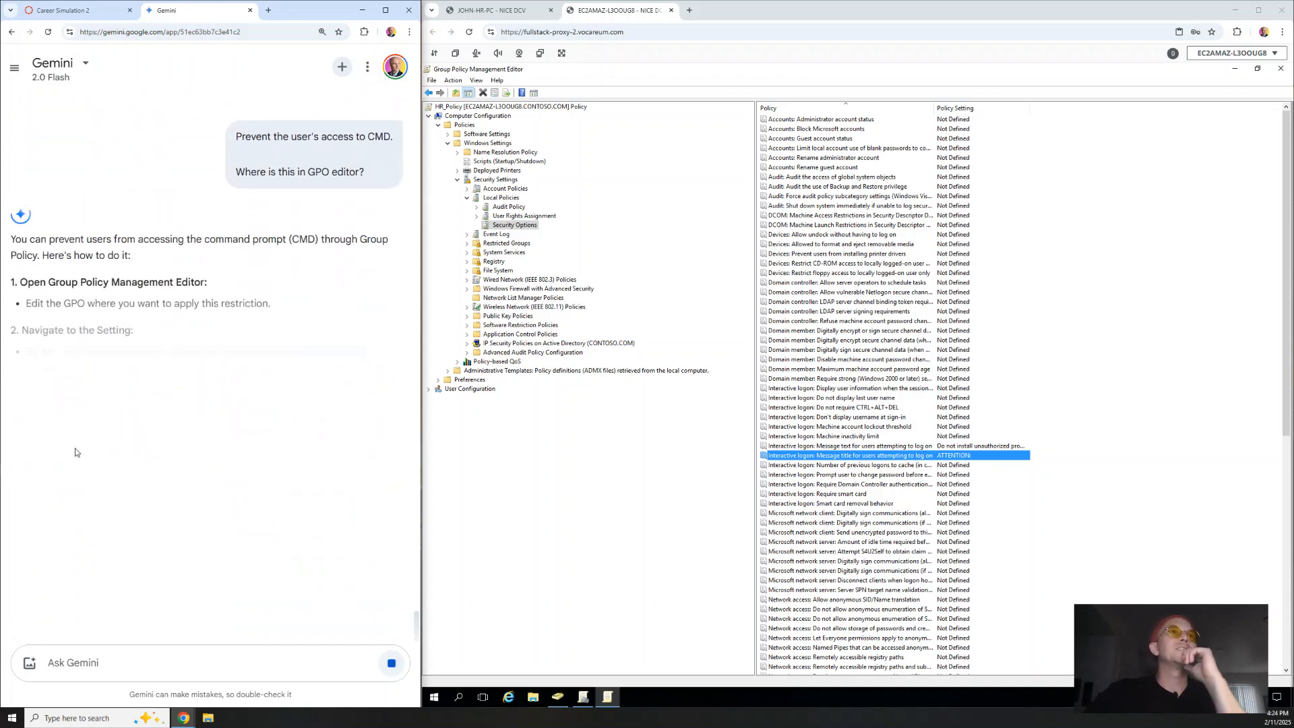
- Follow Gemini's path to the System settings under User Configuration > Policies > Administrative Templates in HR_Policy
left_click_drag(157, 354, 59, 352)
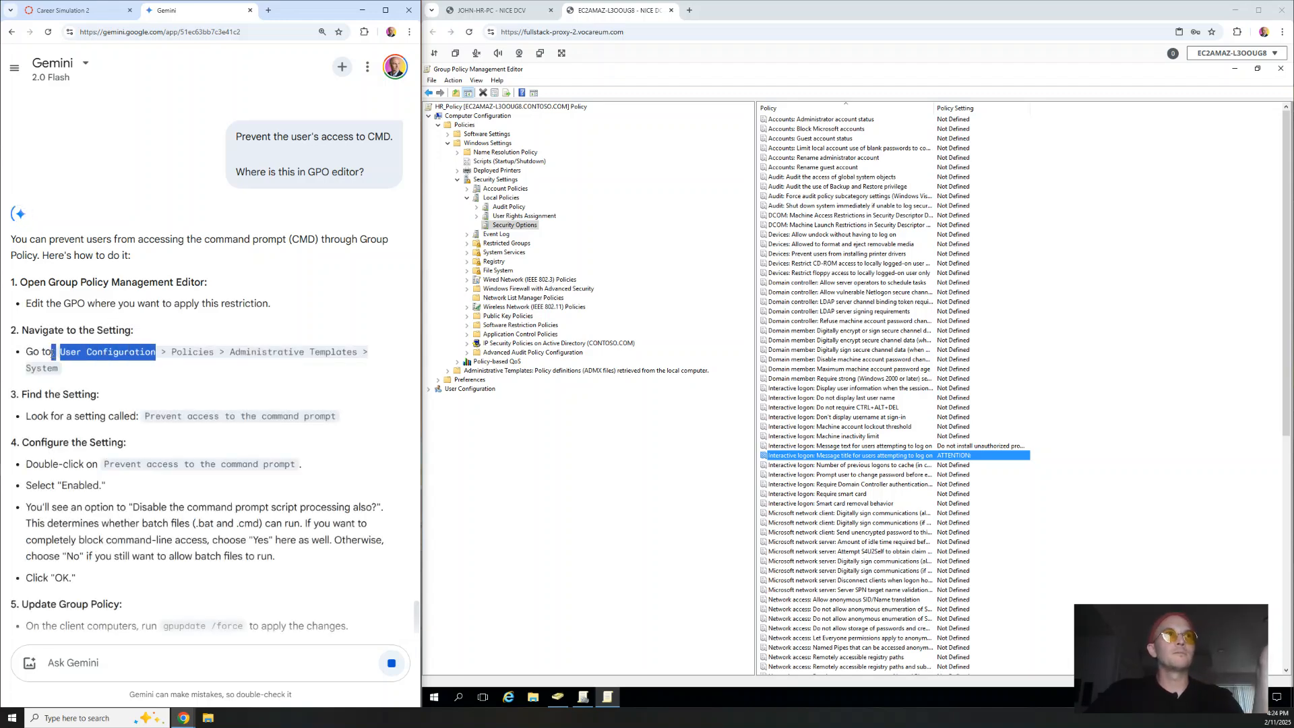
key("ctrl+c")
left_click(555, 465)
left_click(429, 116)
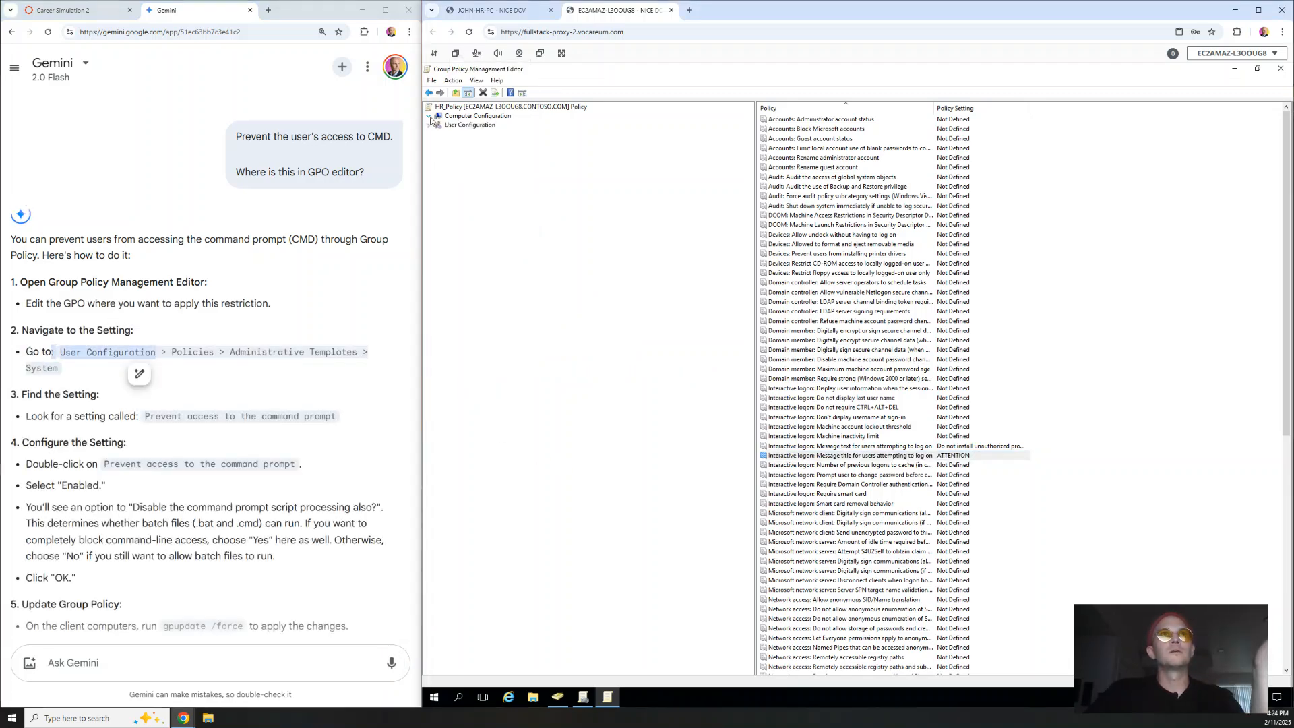
left_click(428, 125)
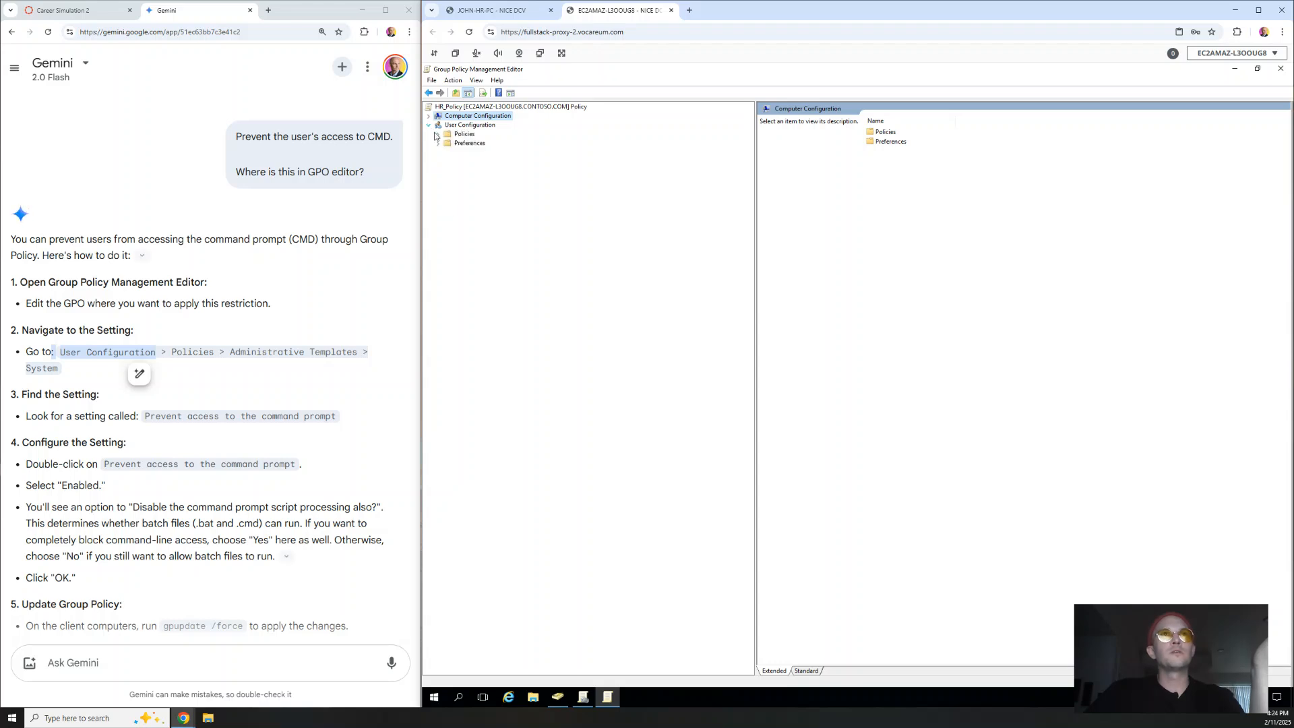
left_click(438, 134)
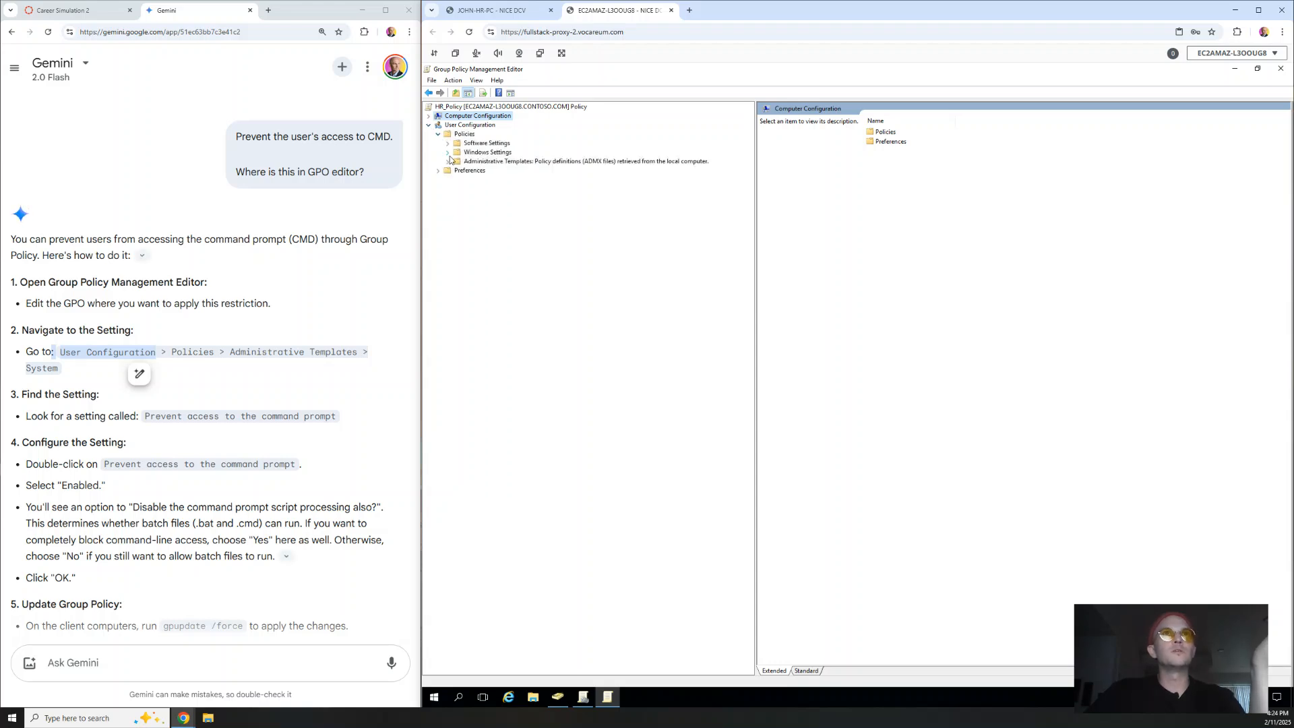
left_click(449, 162)
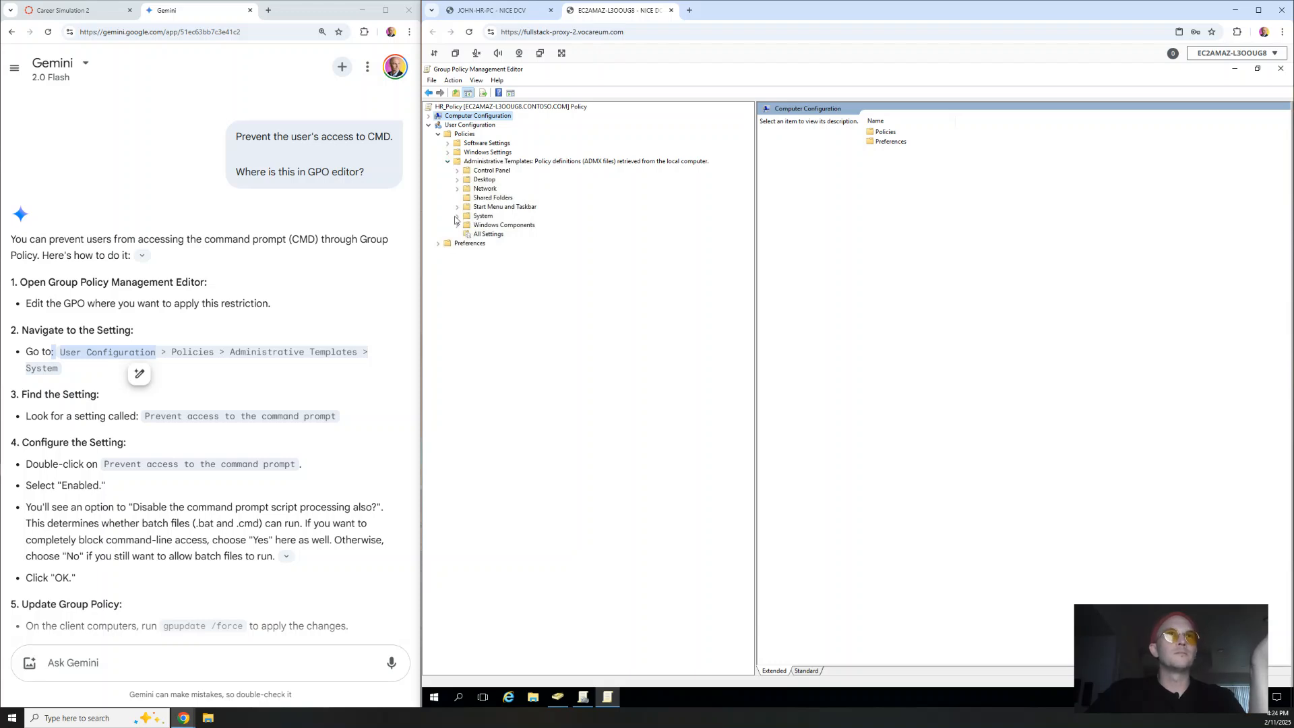
left_click(479, 217)
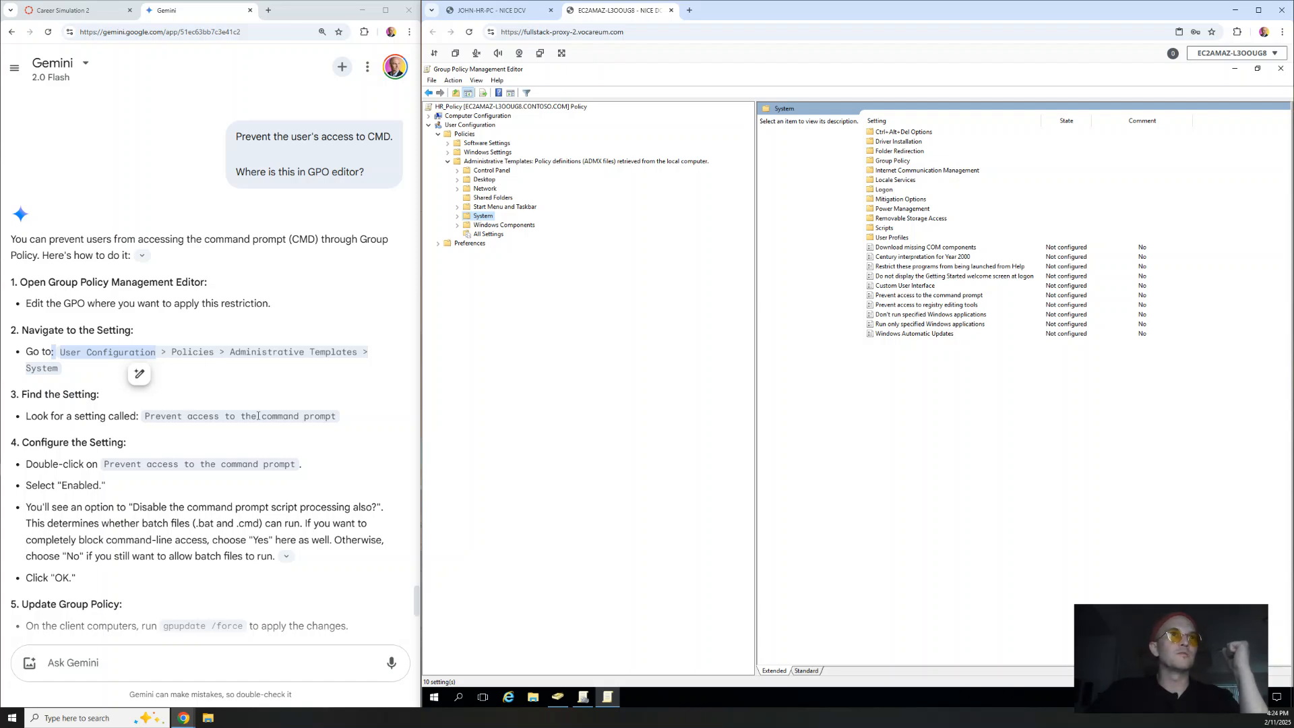
- Turn on filtering for the administrative templates and set the policy title keyword filter to "command"
right_click(482, 219)
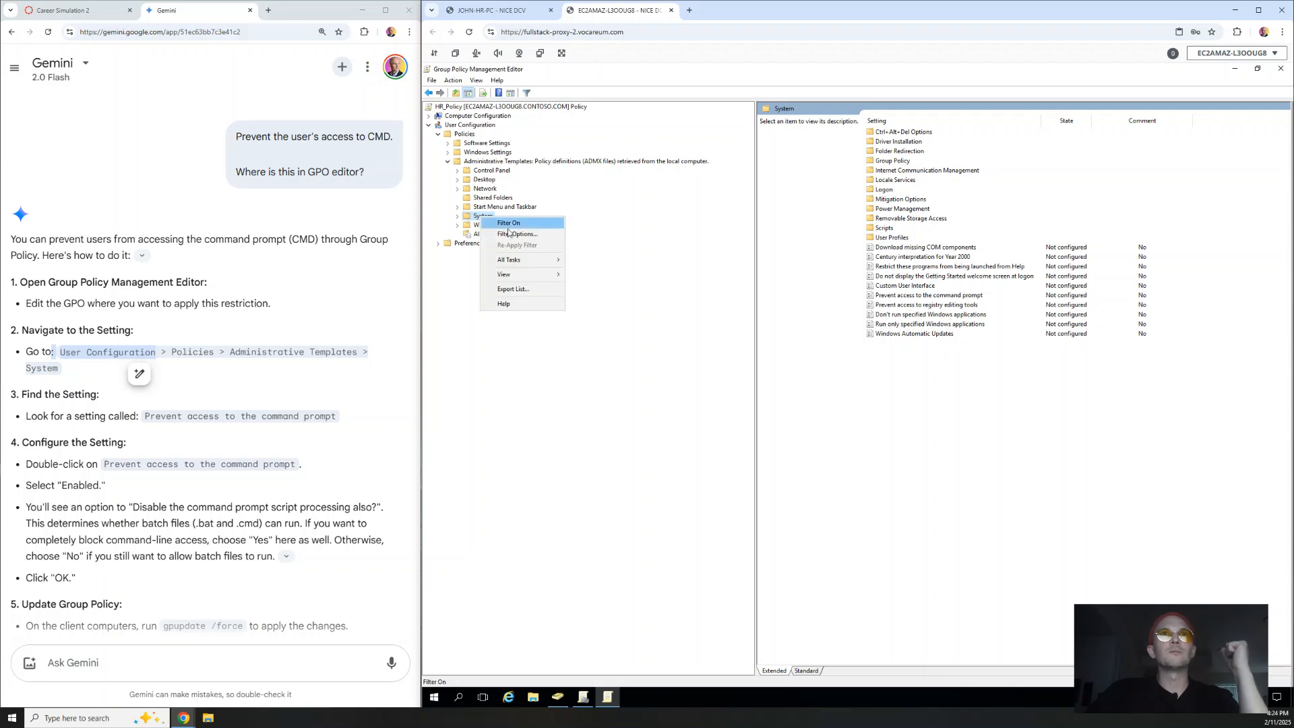
left_click(509, 230)
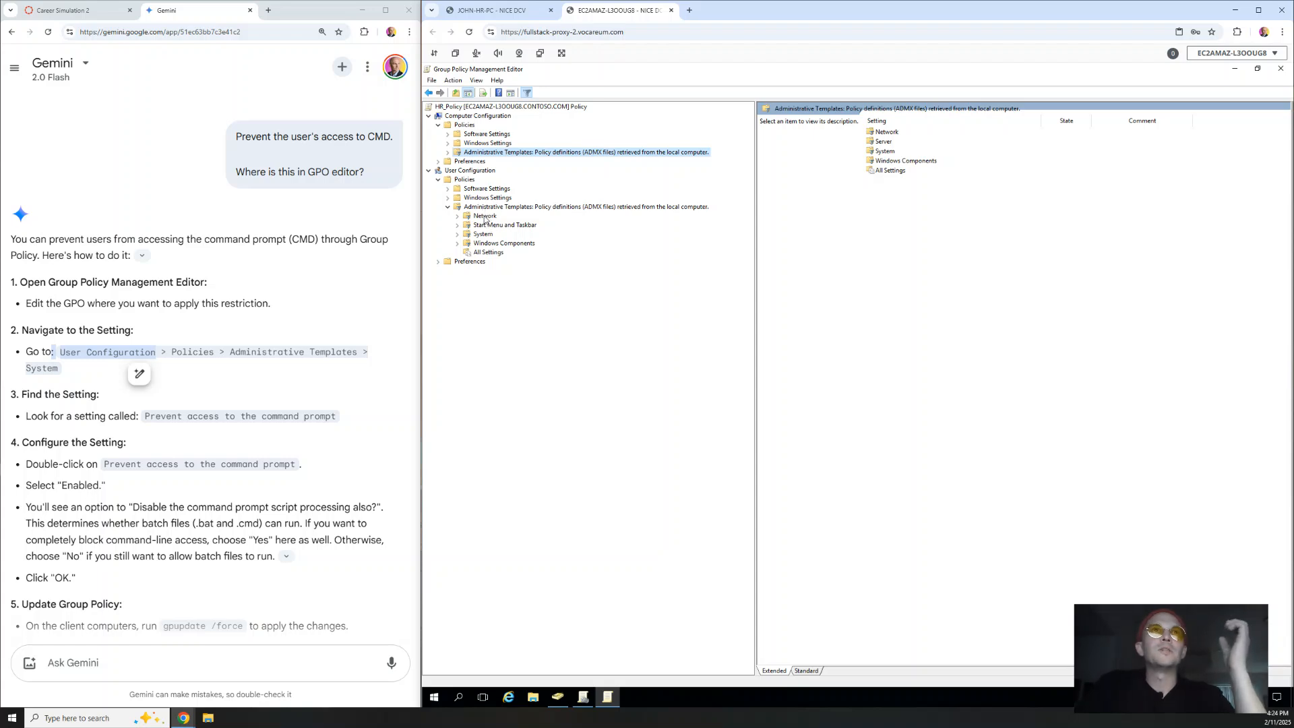
right_click(483, 233)
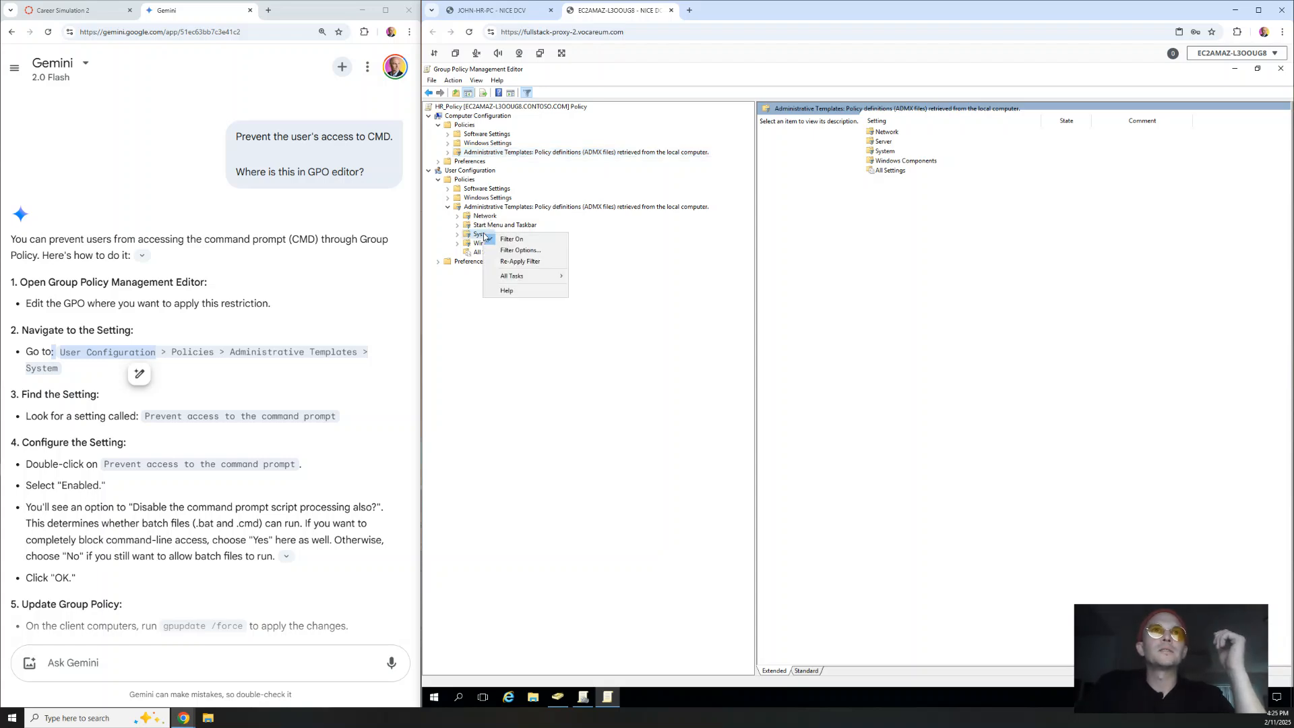
left_click(528, 256)
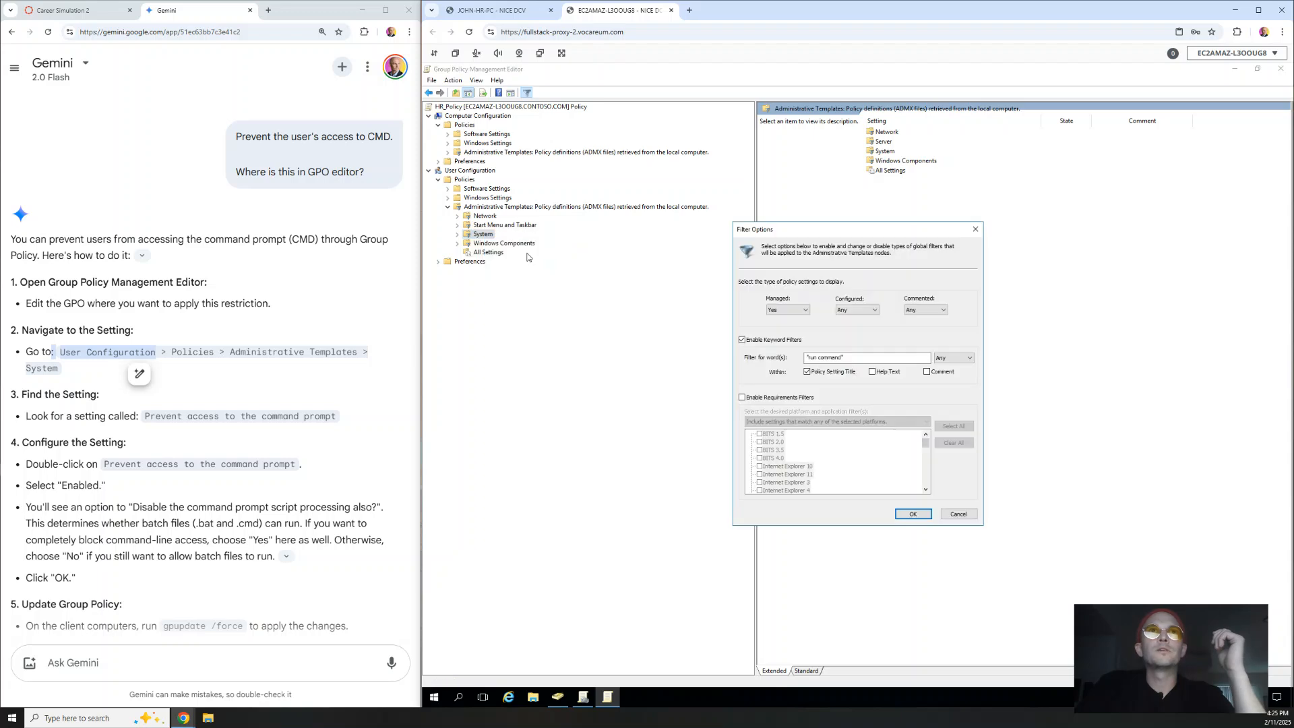
left_click(818, 358)
key("BackSpace")
key("BackSpace")
key("BackSpace")
key("BackSpace")
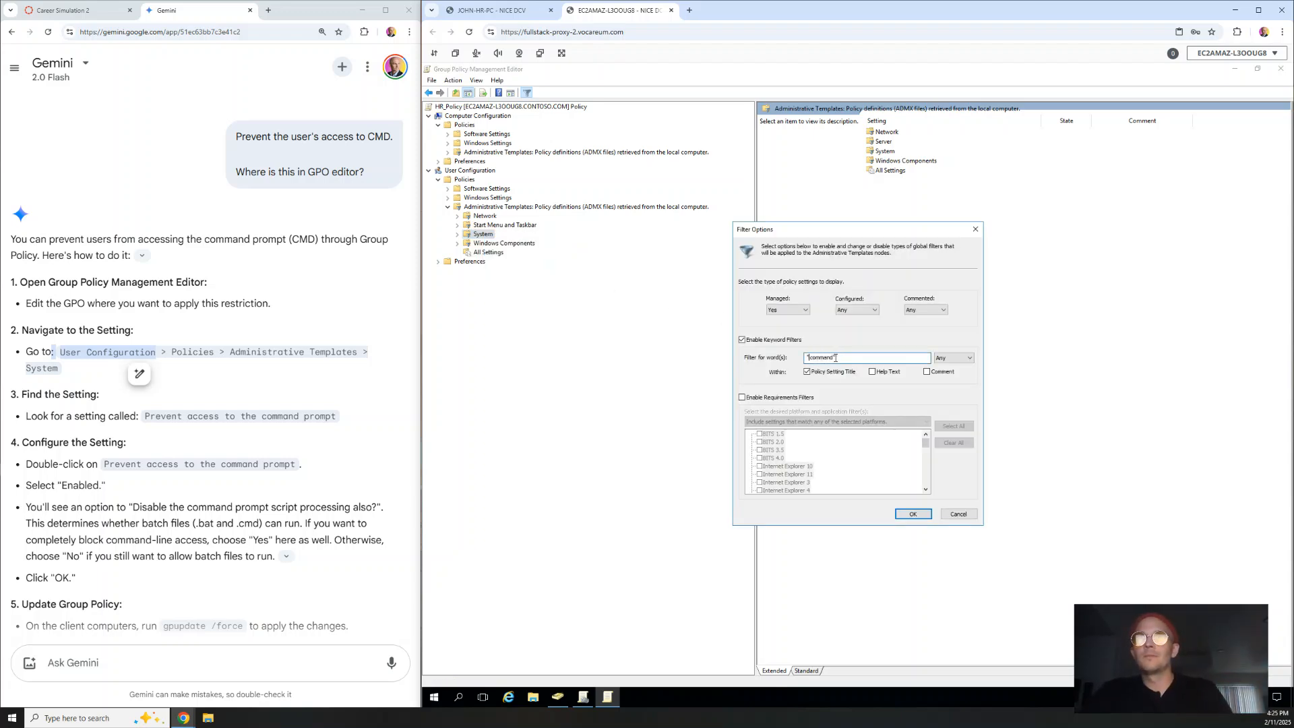
left_click(909, 514)
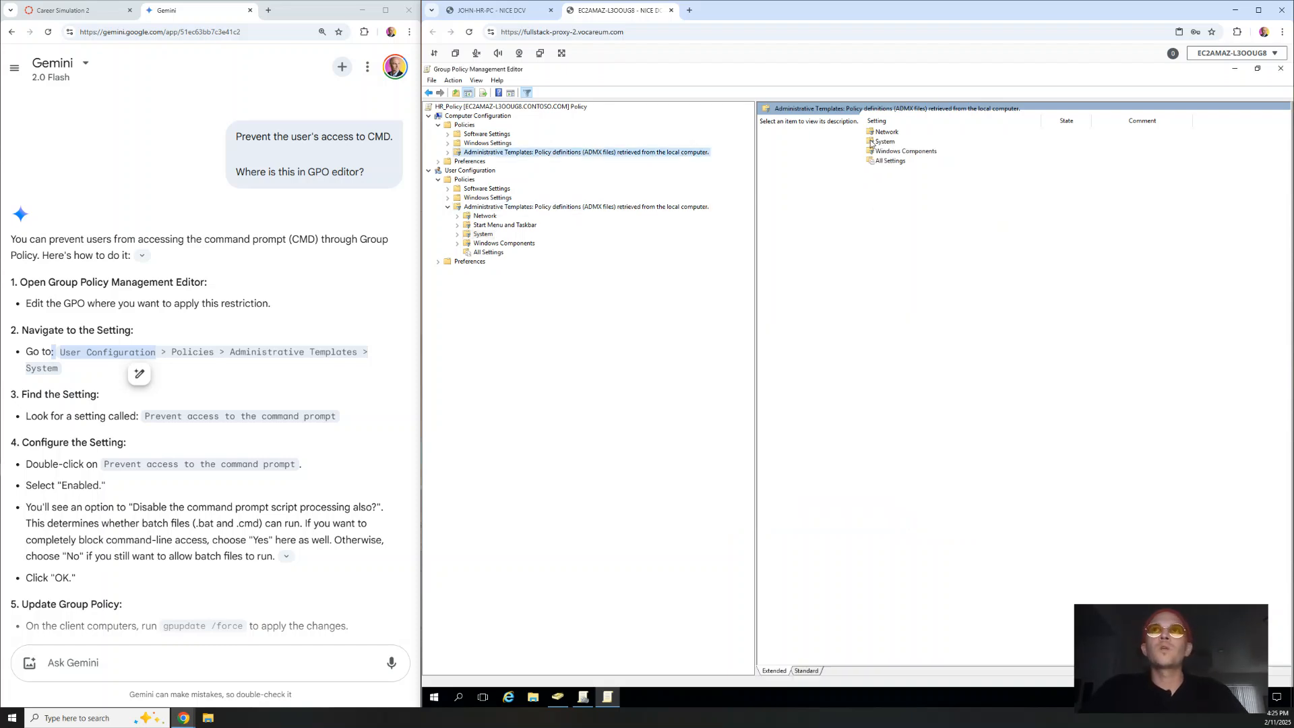
- Enable "Prevent access to the command prompt" under User Configuration's System settings, with command prompt script processing disabled set to Yes
double_click(872, 143)
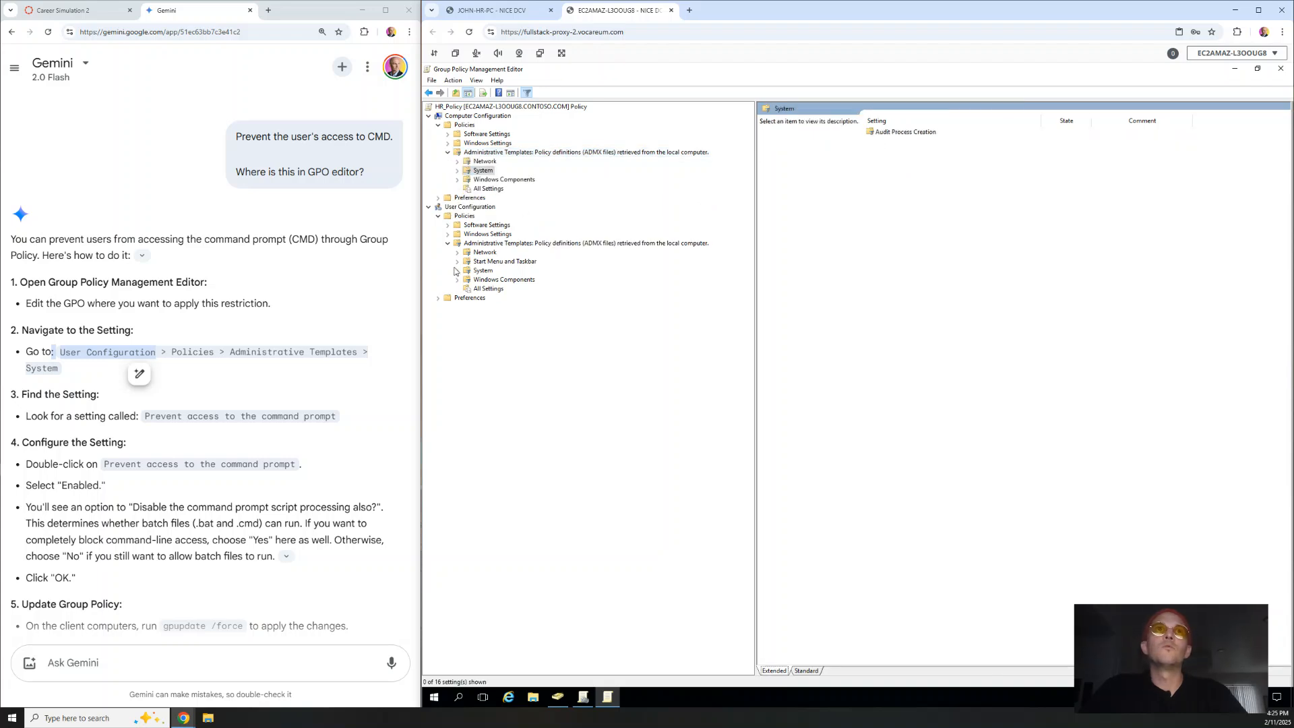
left_click(483, 271)
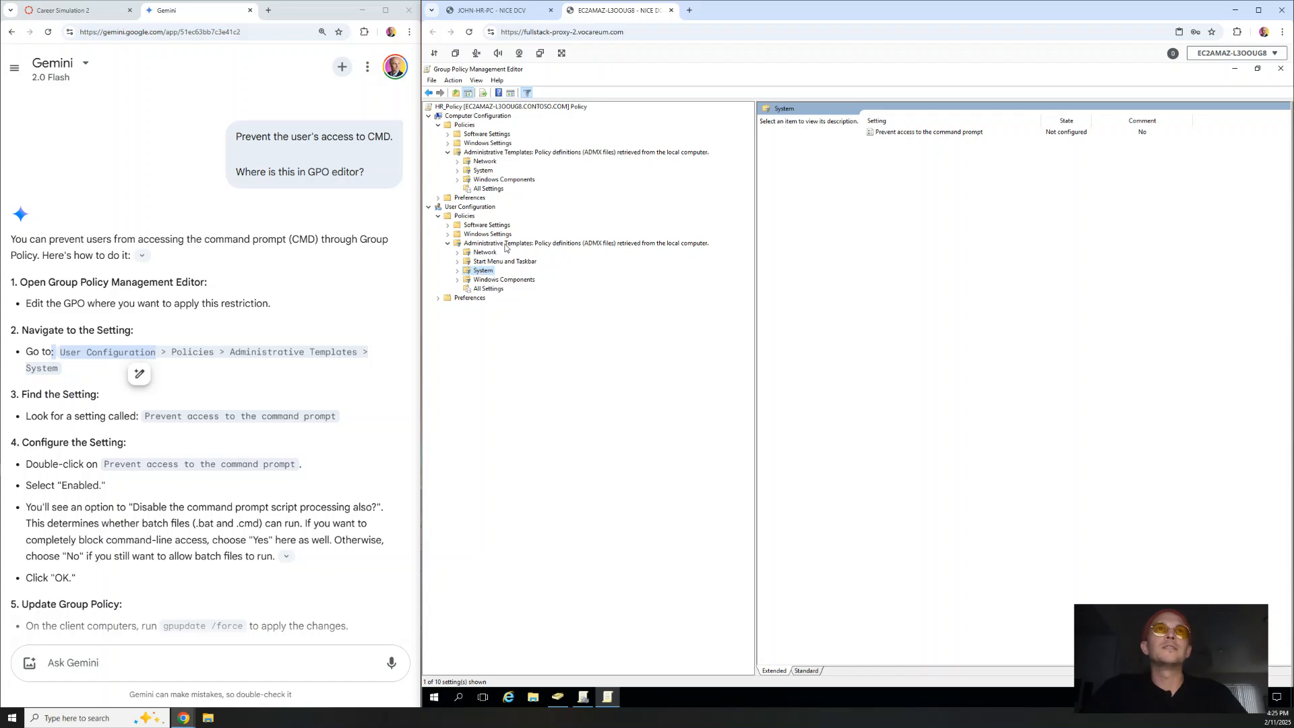
double_click(917, 132)
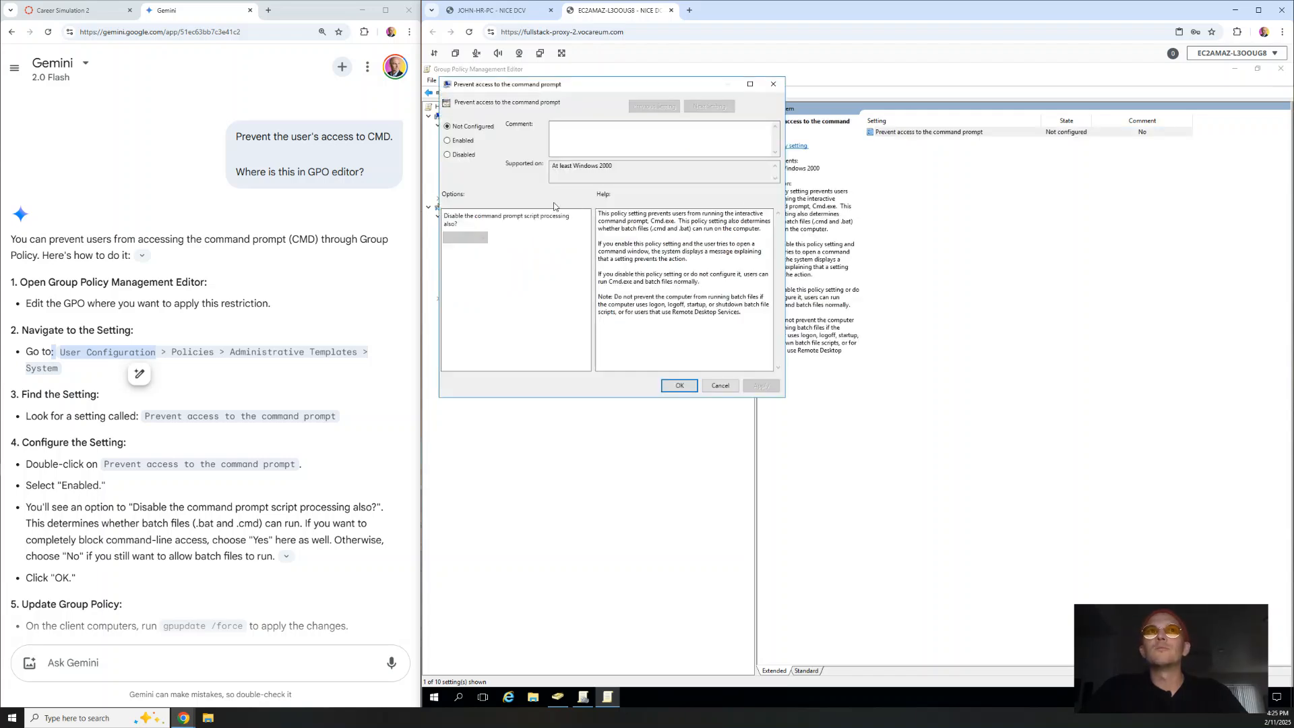
left_click(447, 142)
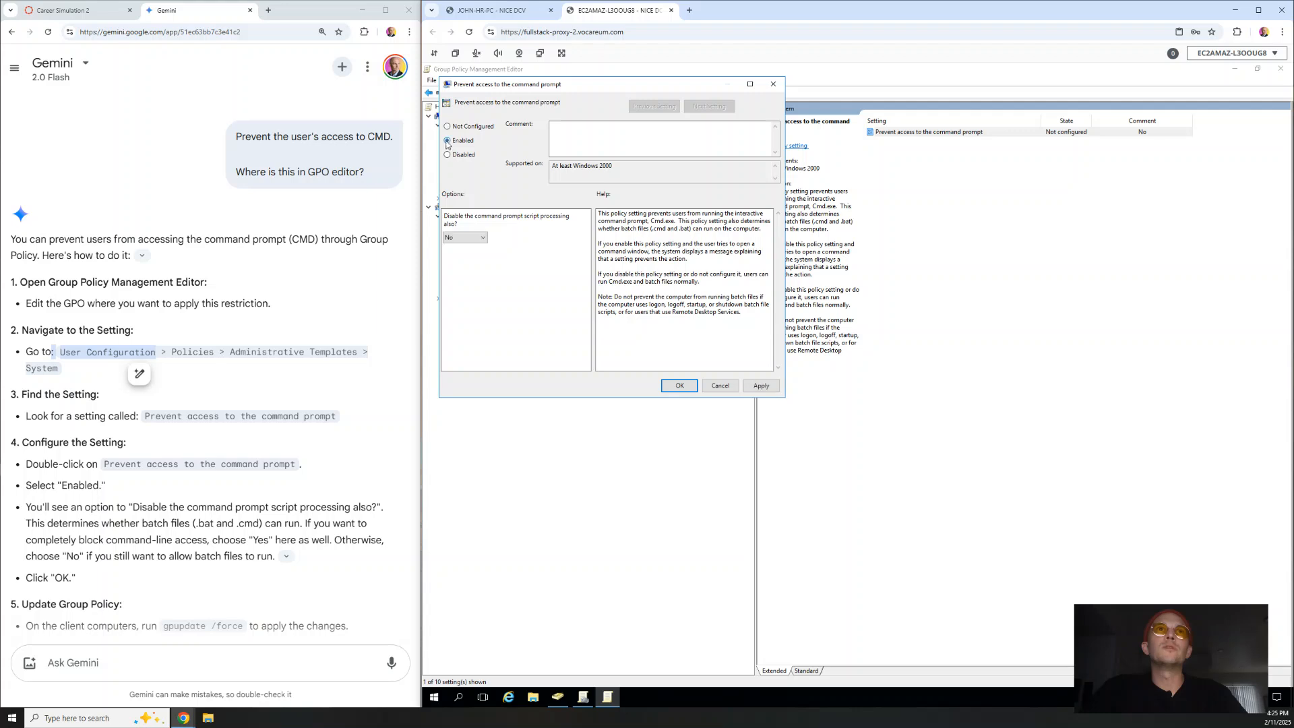
left_click(482, 240)
left_click(463, 249)
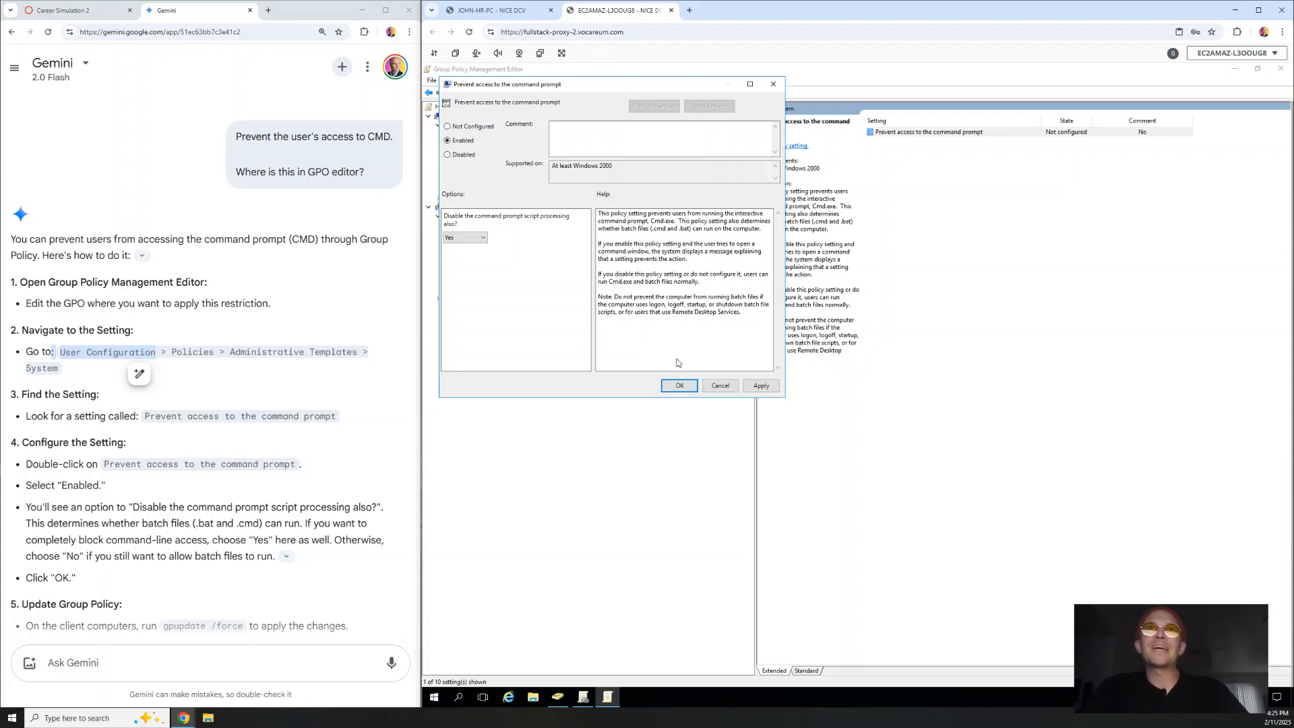
left_click(677, 387)
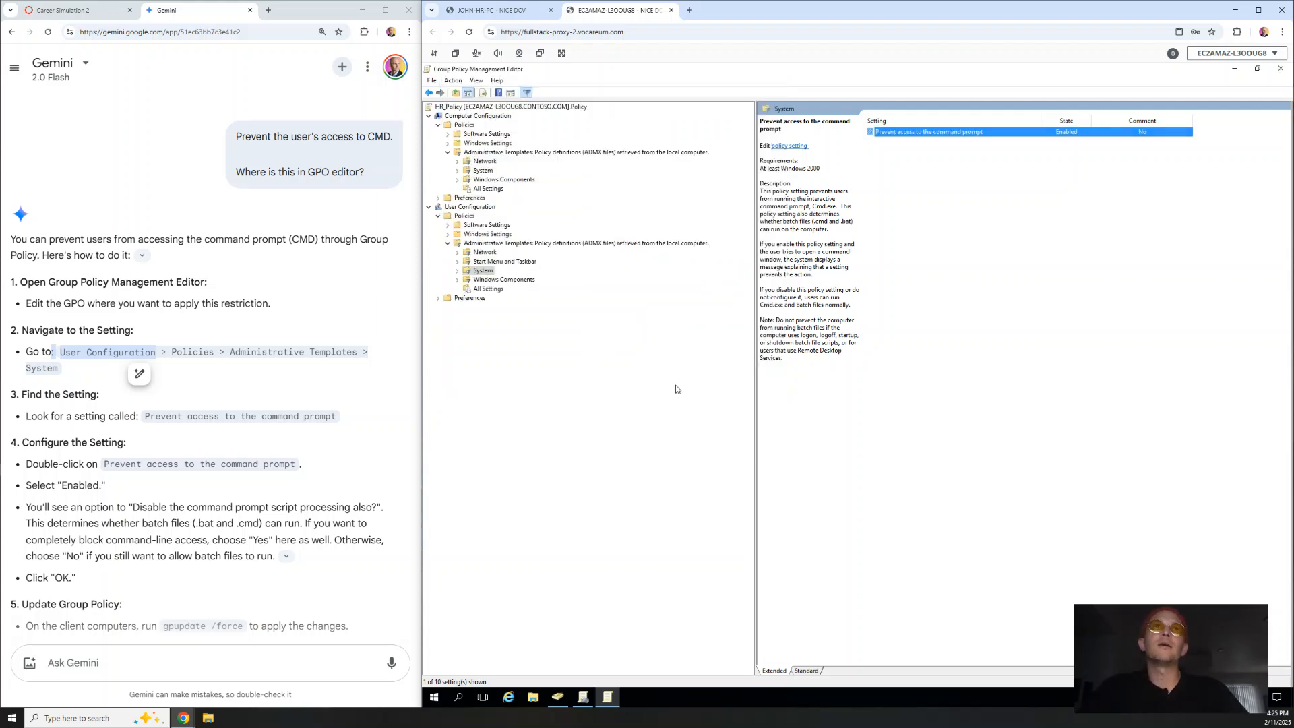
- Close Gemini and read the assignment's rule on adding a login script that maps the share
left_click(249, 12)
left_click(141, 465)
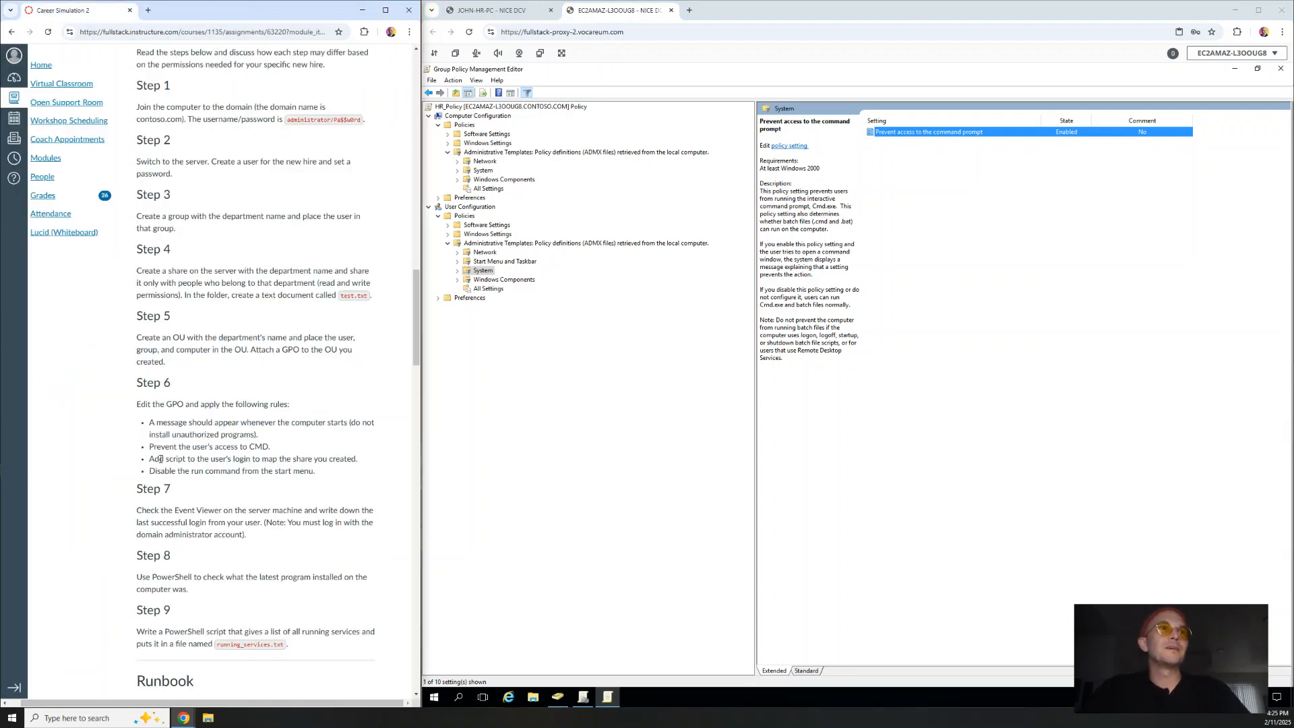
left_click_drag(148, 459, 368, 465)
left_click(357, 461)
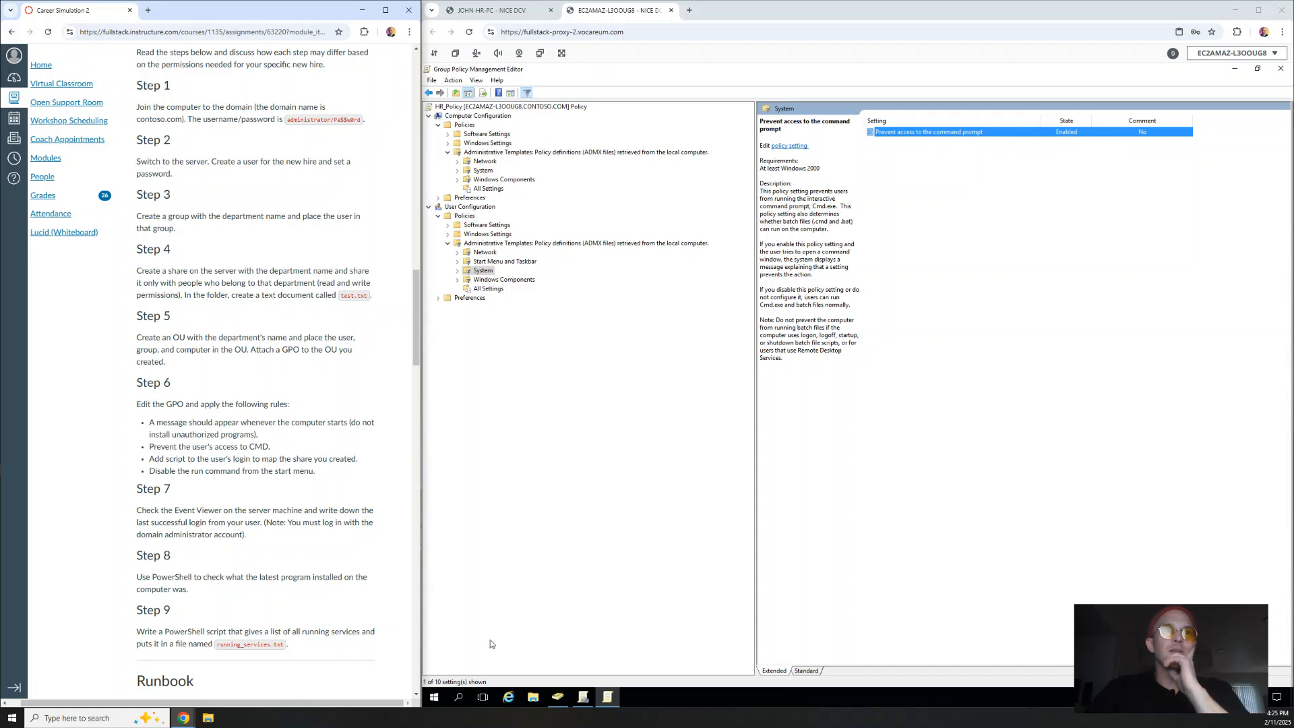
- Check the sharing permissions and contents of HR_Shared_Folder on the server's C: drive
left_click(533, 697)
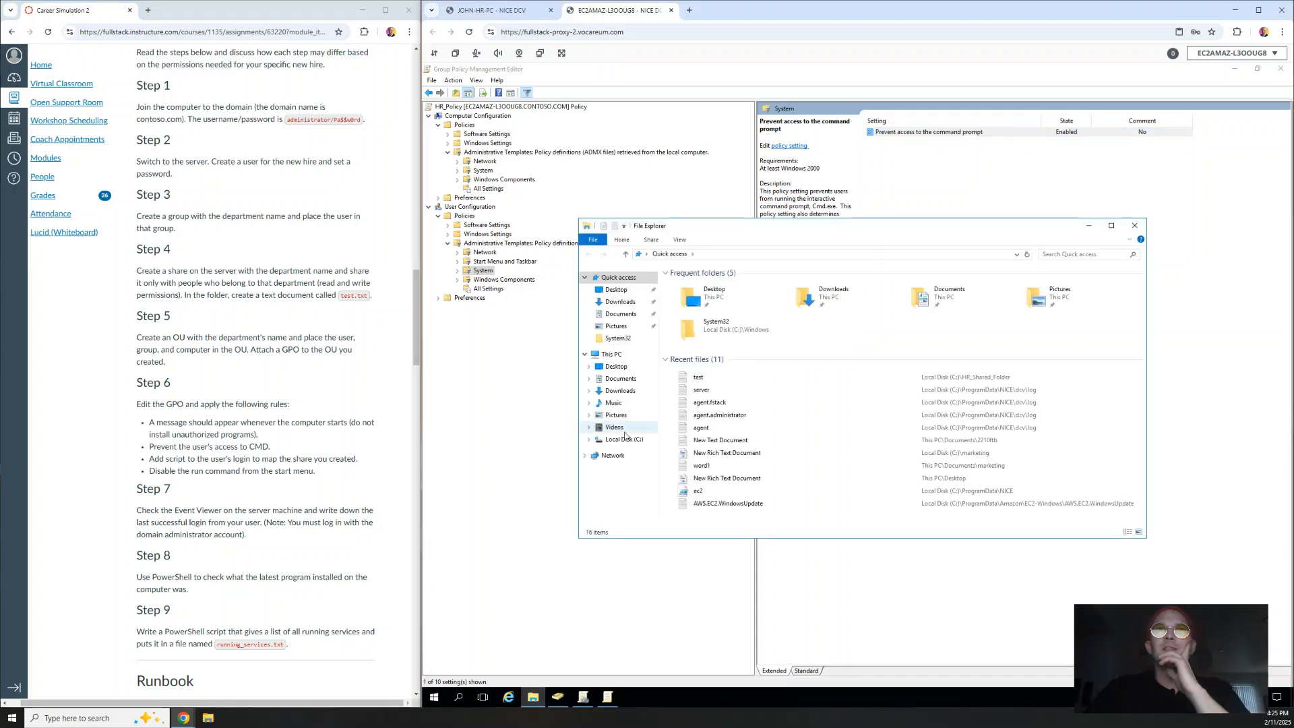
left_click(624, 439)
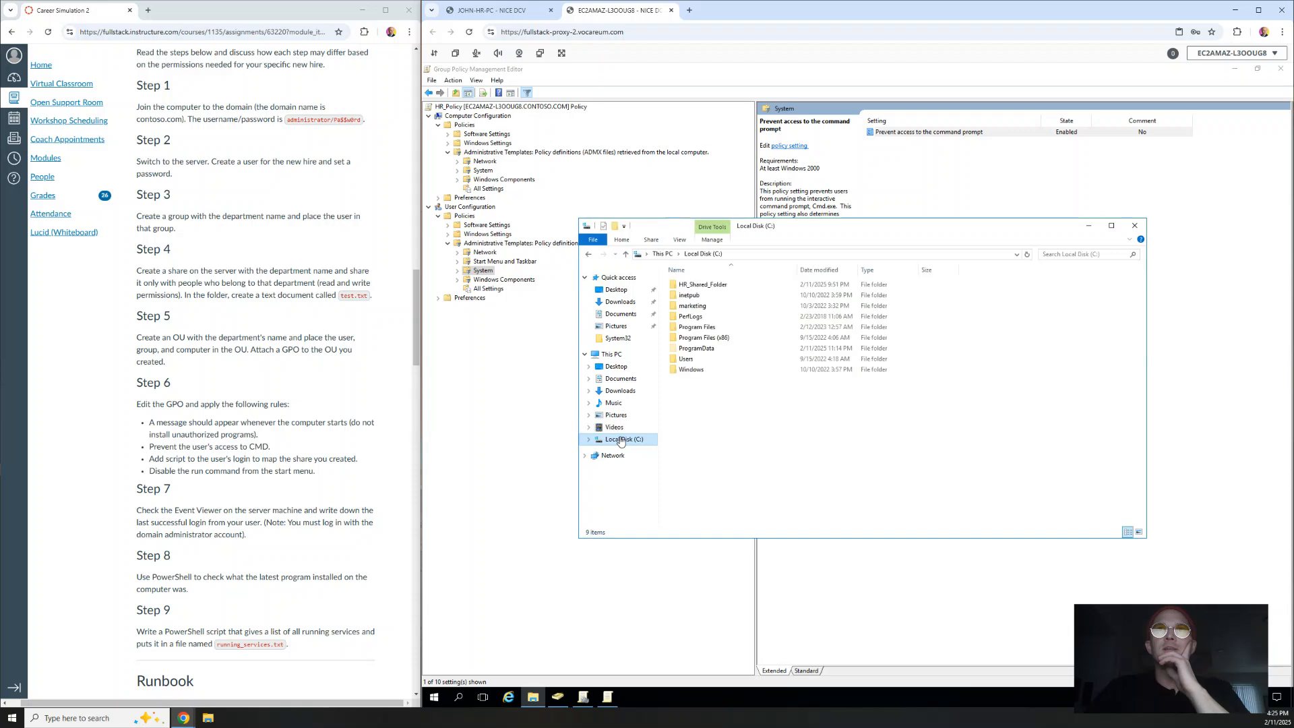
left_click(707, 286)
right_click(707, 287)
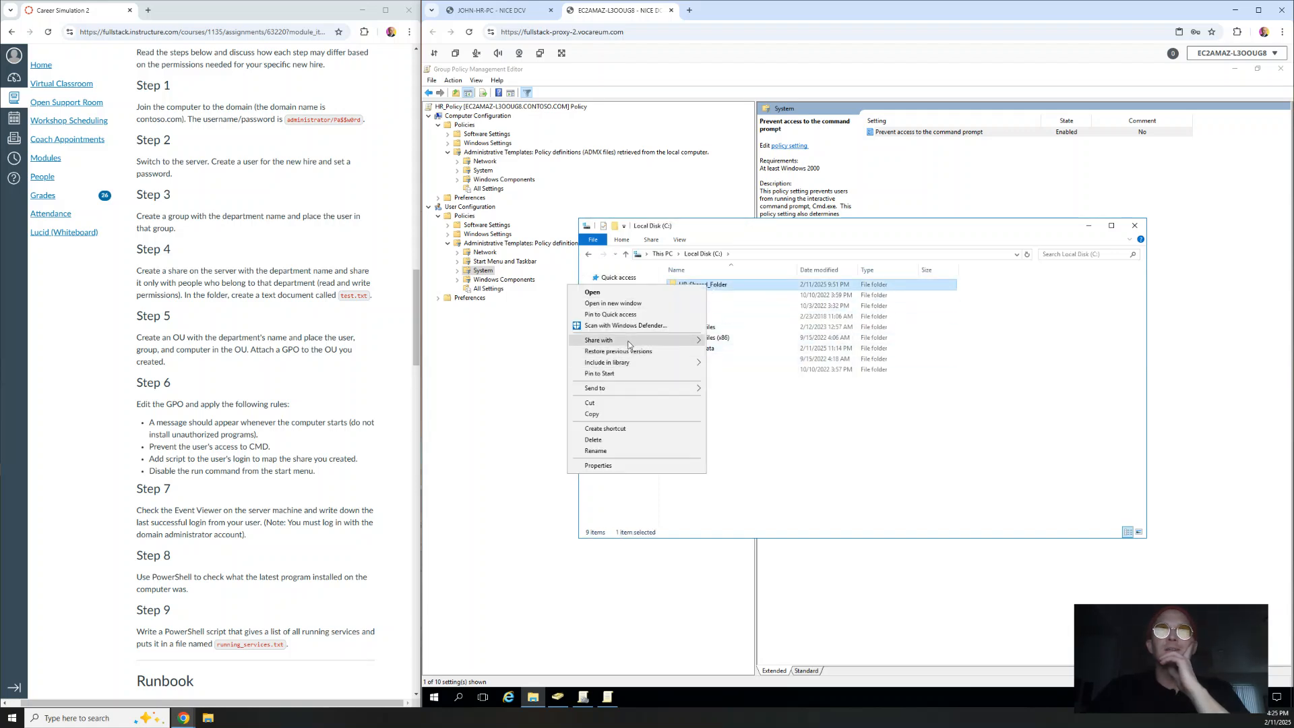
mouse_move(692, 342)
left_click(507, 352)
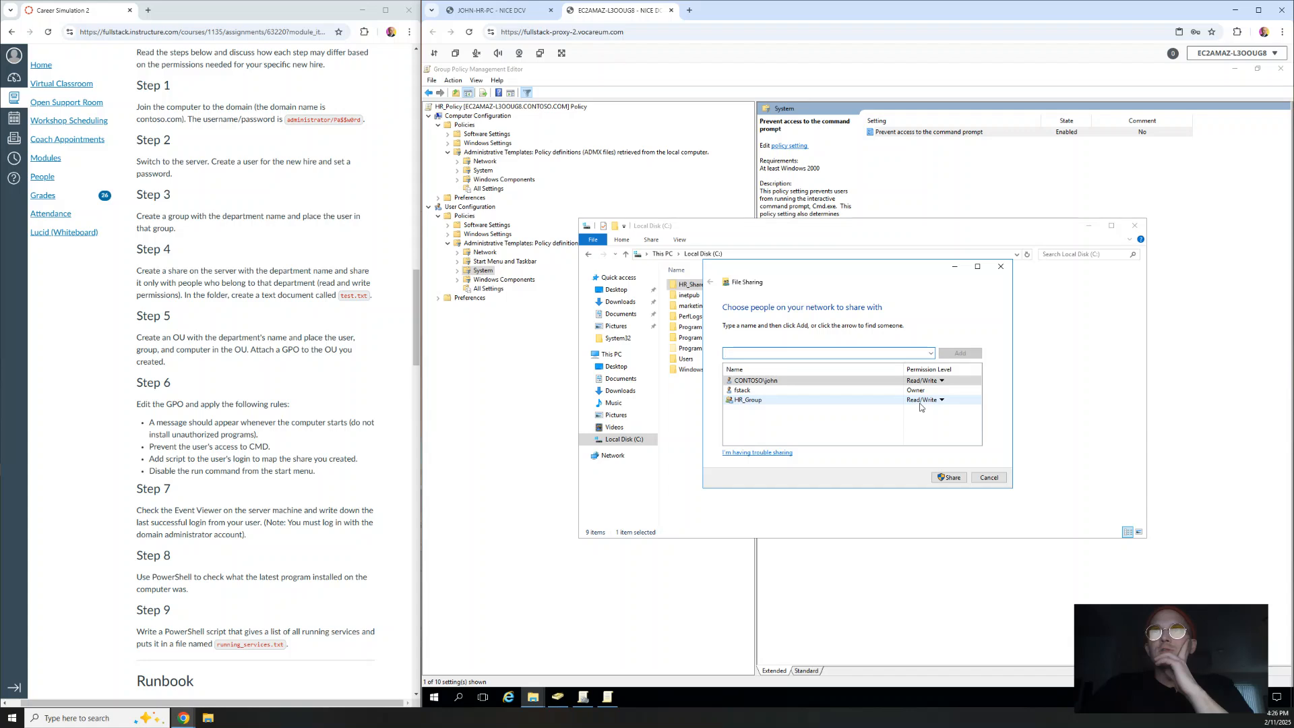
left_click(988, 479)
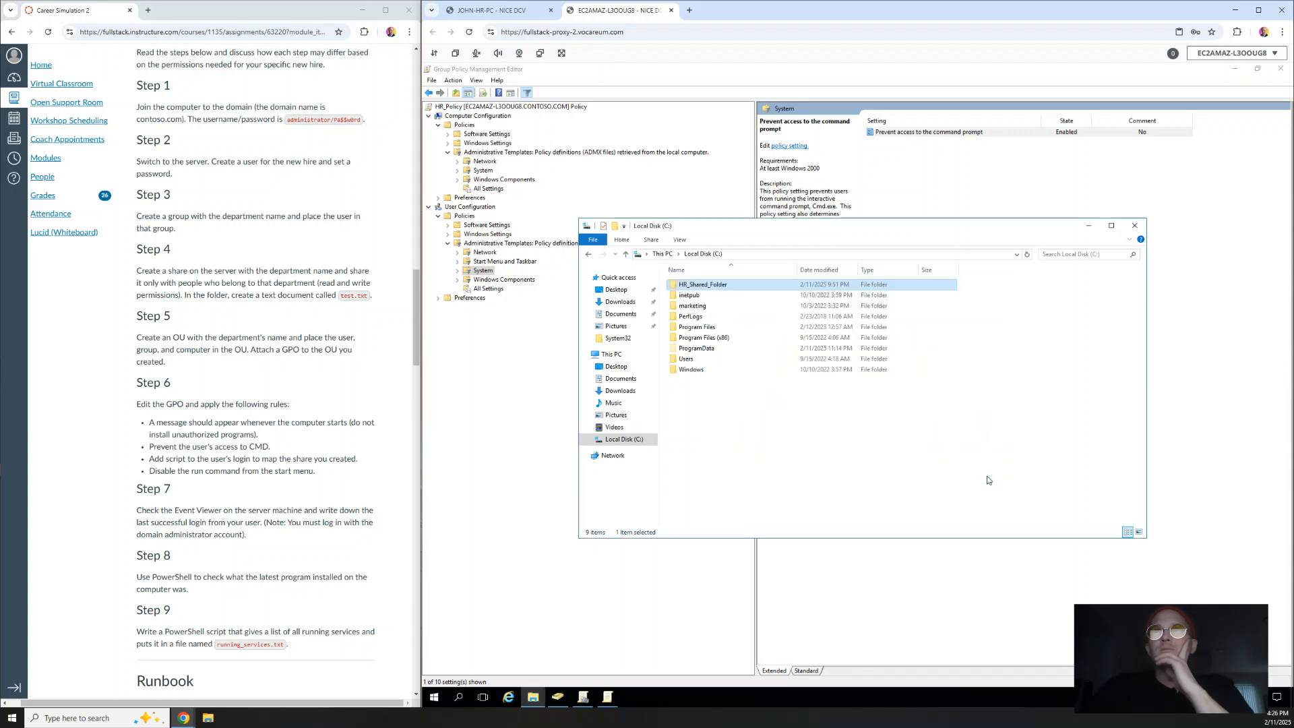
double_click(686, 288)
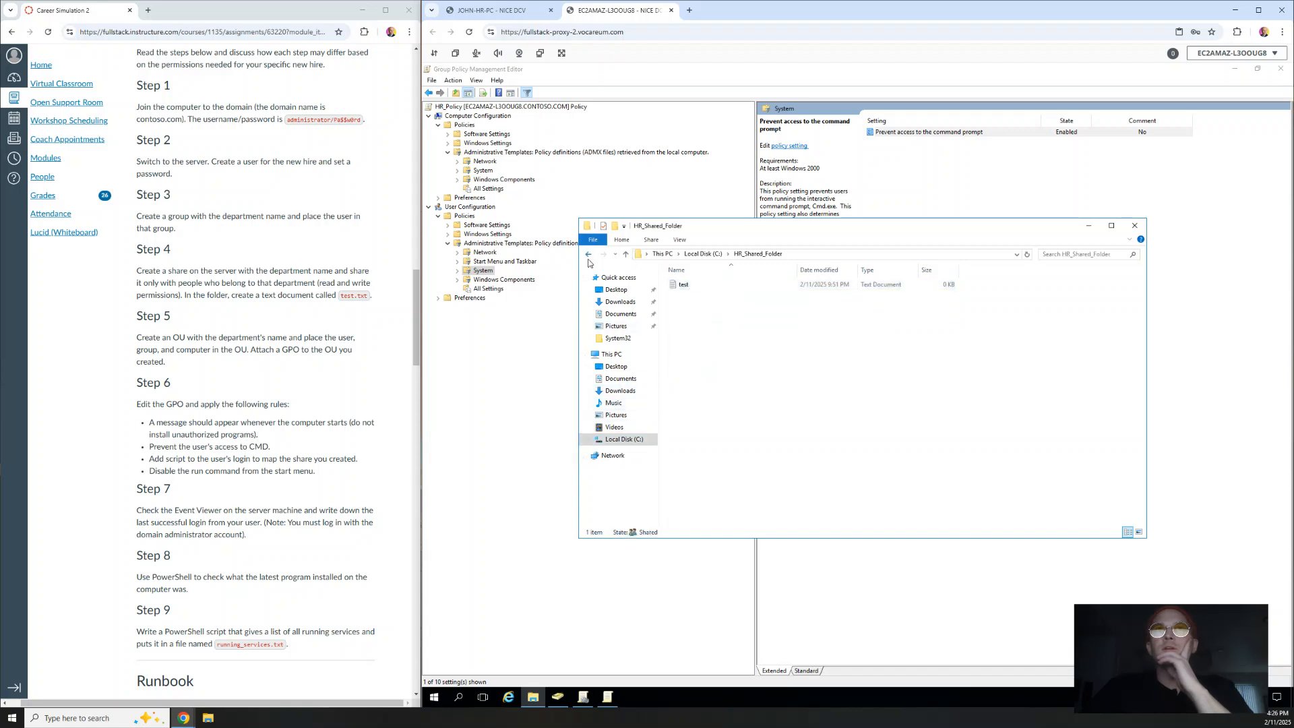
left_click(589, 254)
- Copy HR_Shared_Folder's network path from its sharing properties, then close the properties and File Explorer
right_click(713, 290)
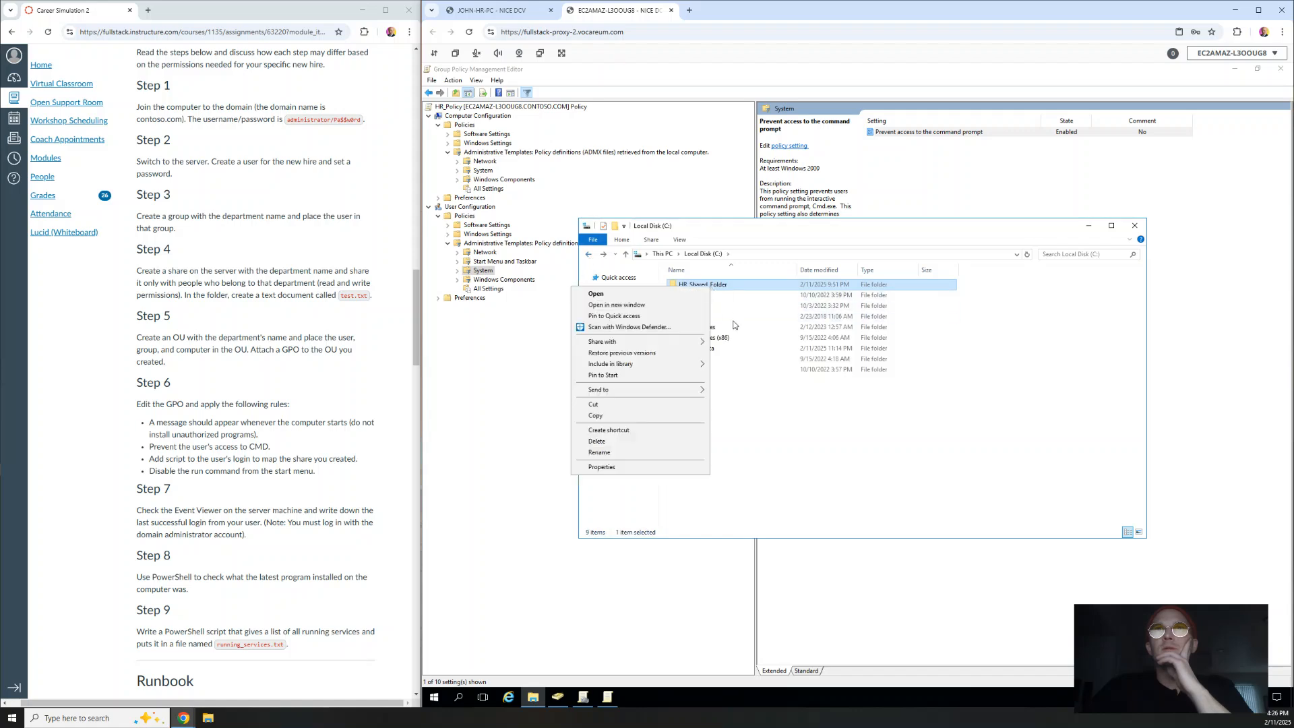
left_click(632, 470)
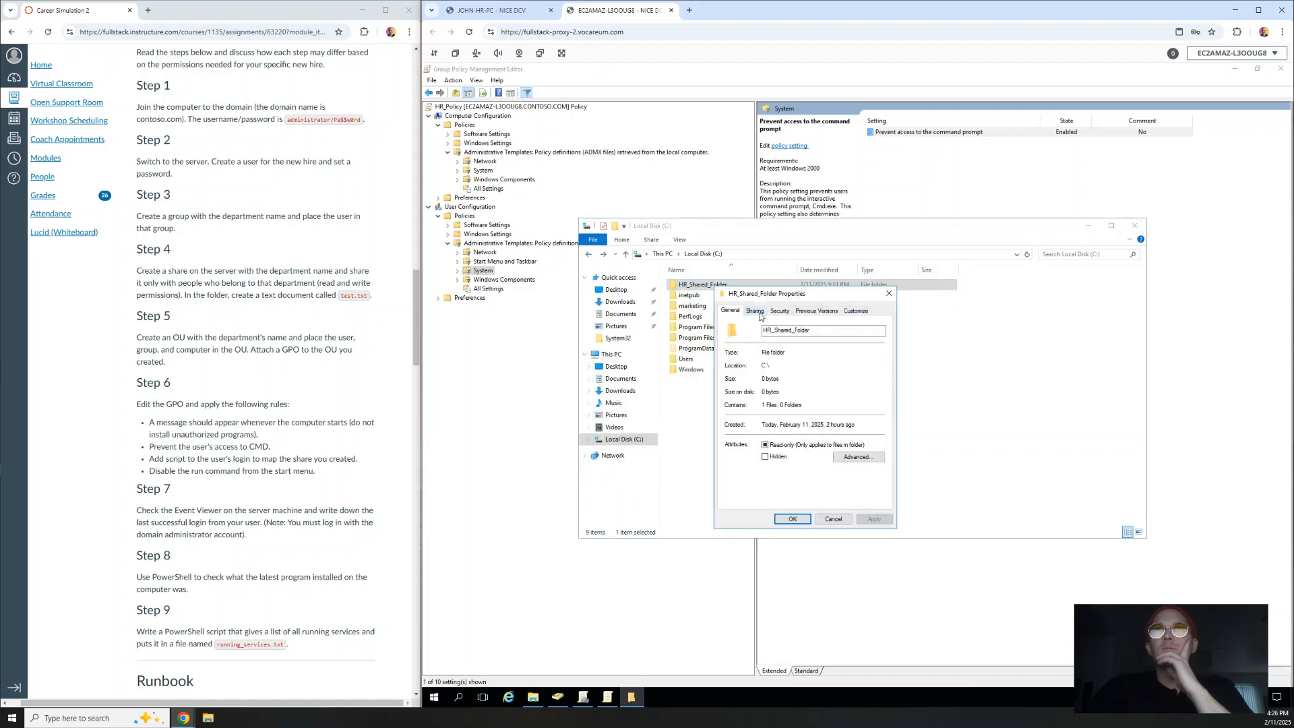
left_click(757, 311)
left_click_drag(799, 366, 723, 371)
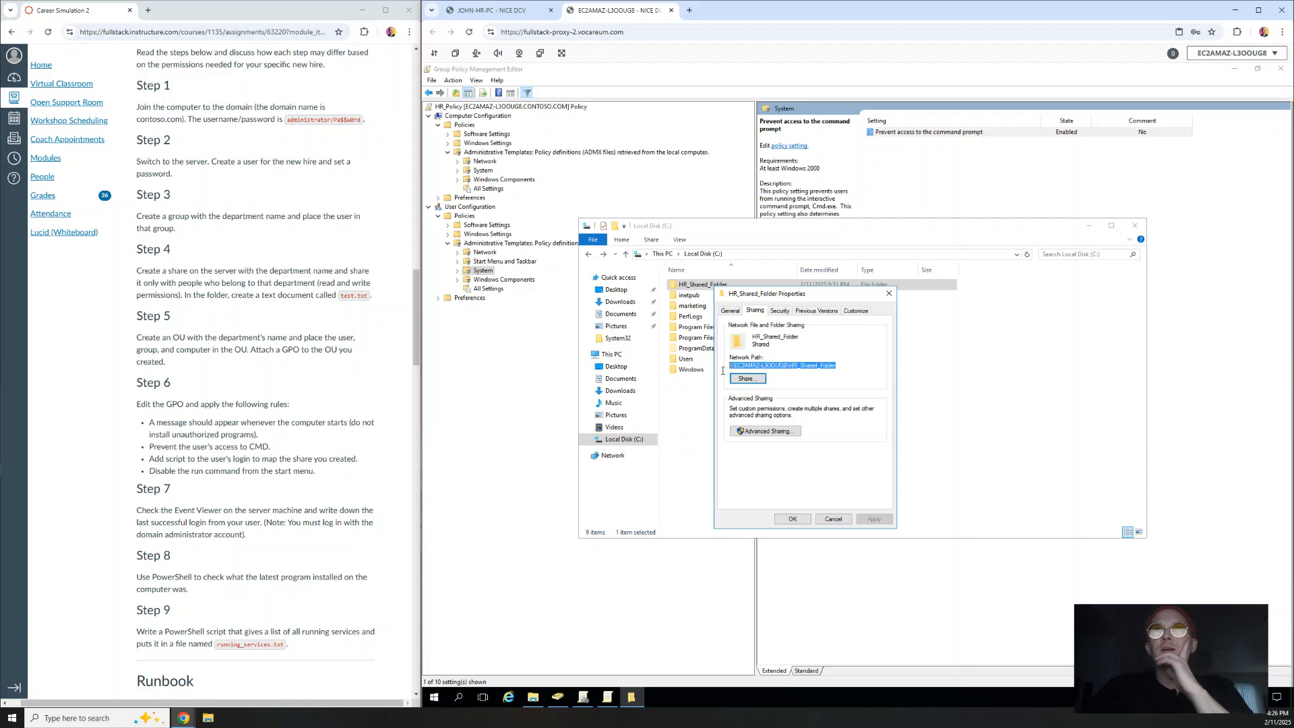
right_click(742, 365)
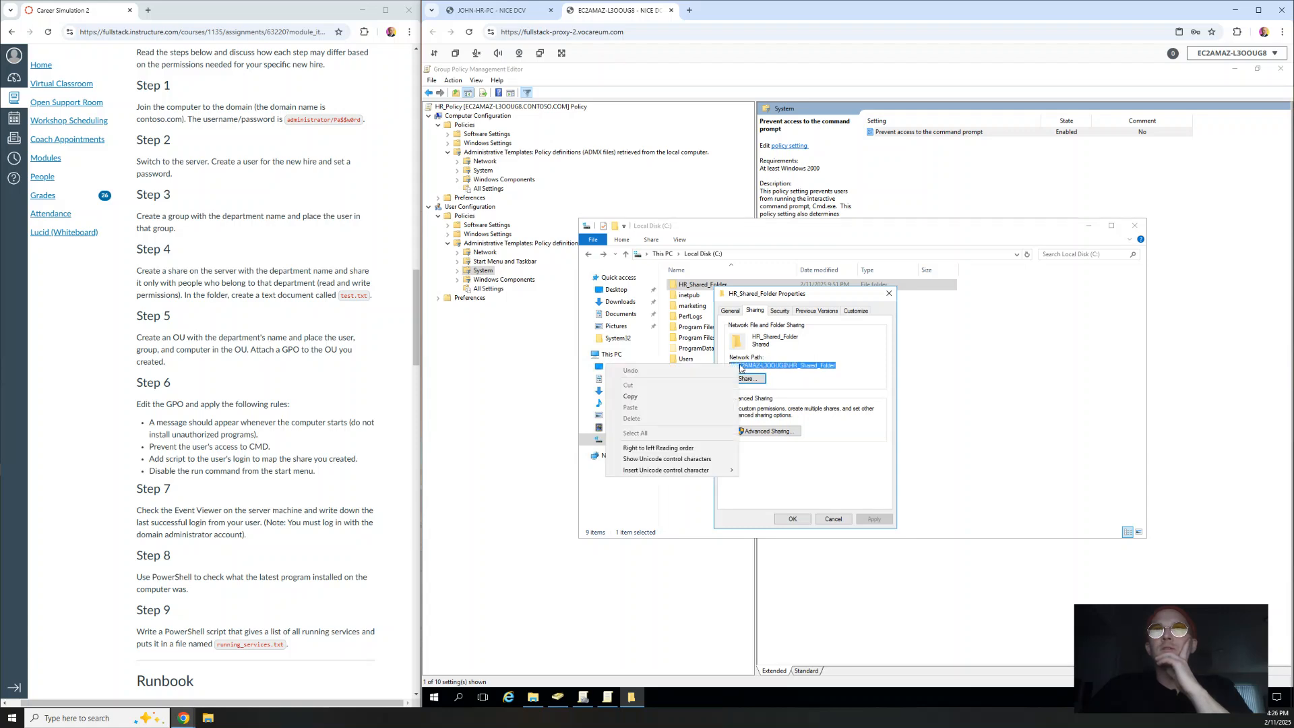
left_click(689, 394)
left_click(890, 293)
left_click(1135, 225)
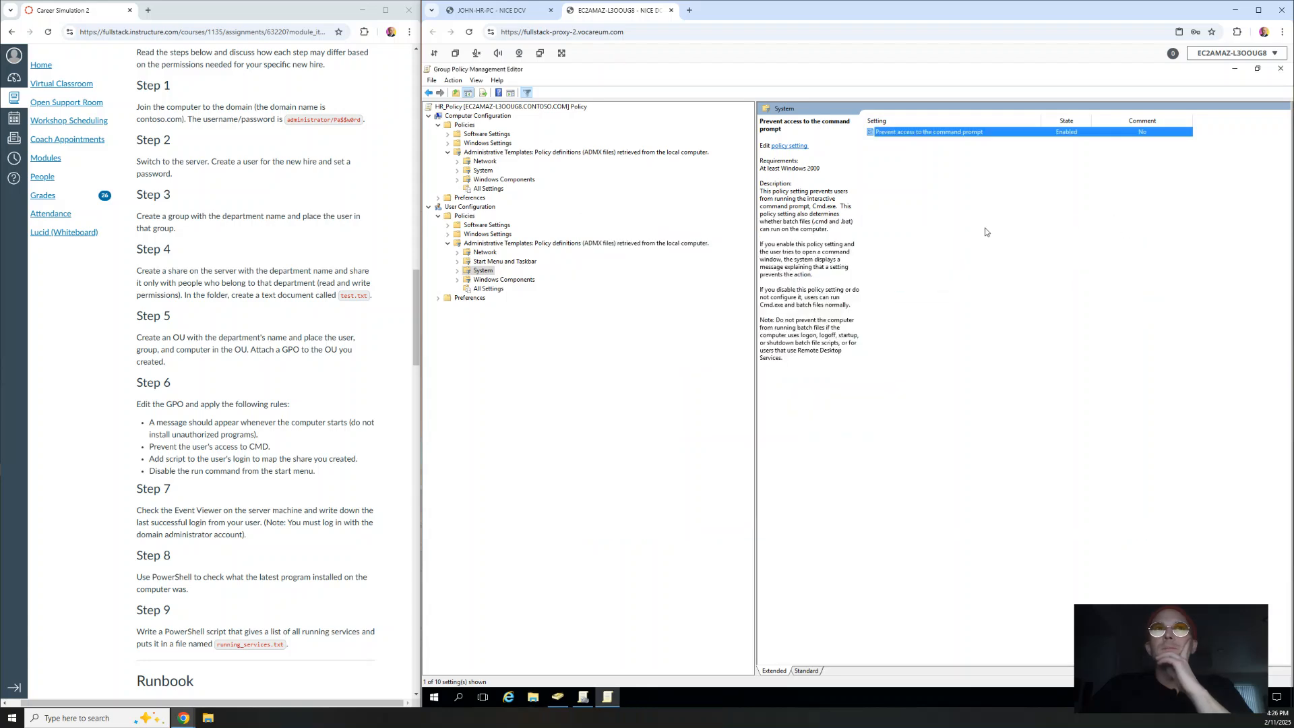
- Open Drive Maps in the Windows Settings of HR_Policy's User Configuration preferences
left_click(428, 207)
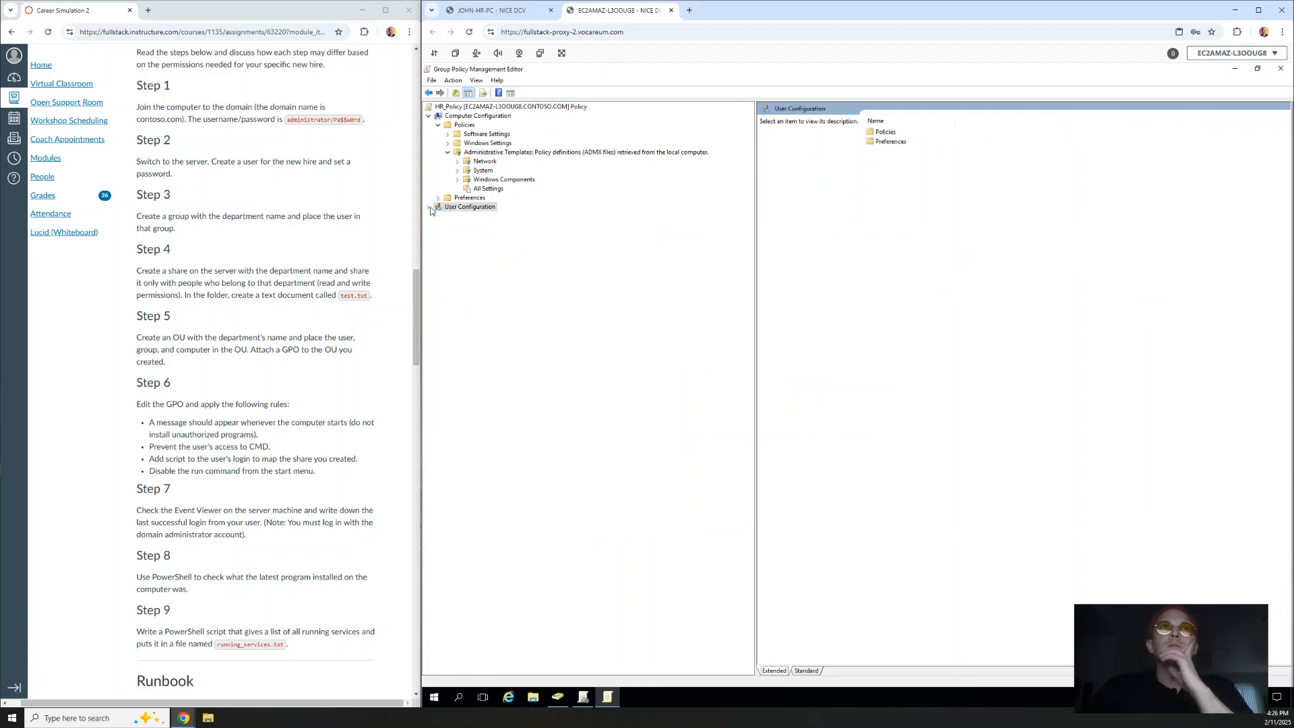
left_click(448, 154)
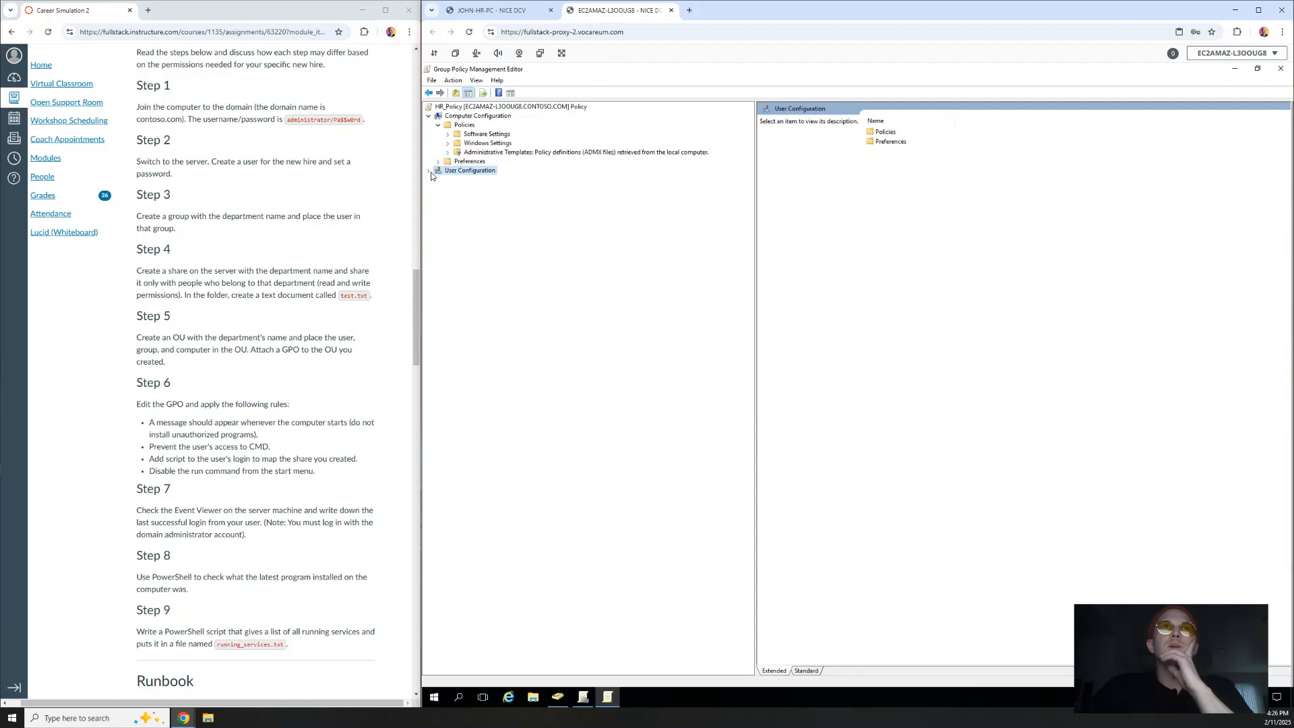
left_click(429, 171)
left_click(439, 189)
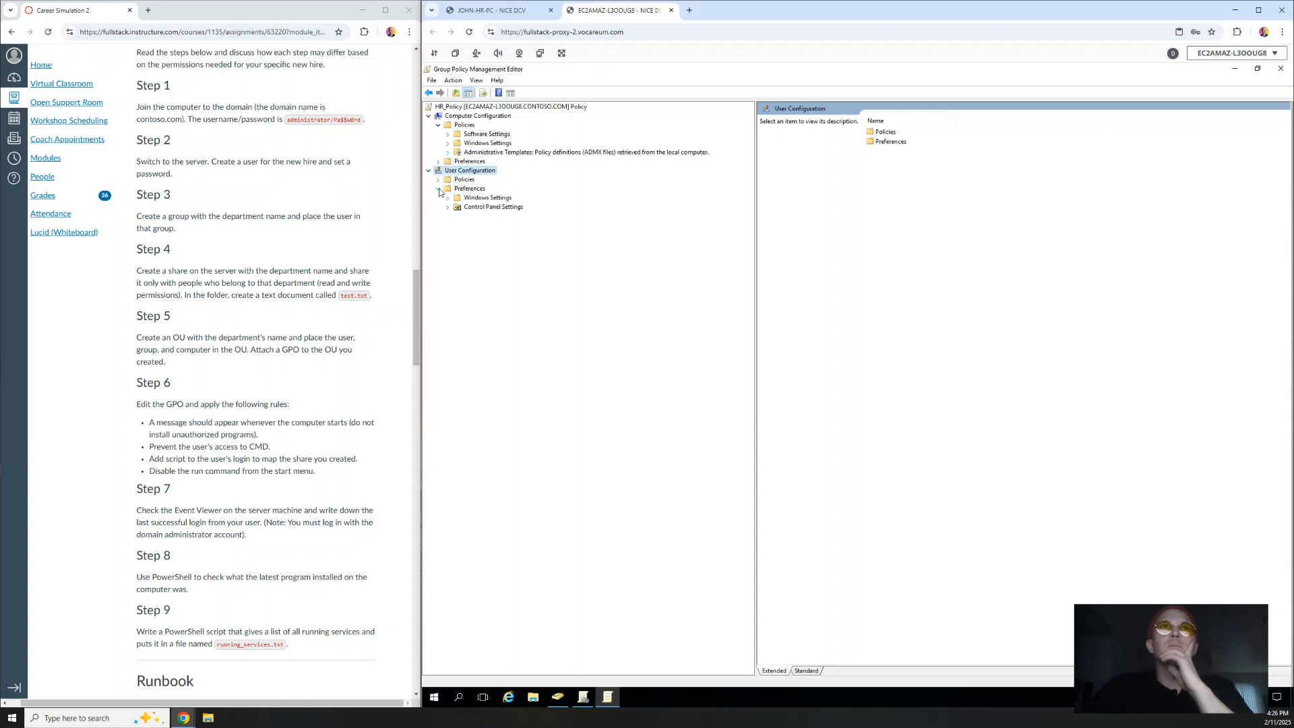
left_click(447, 198)
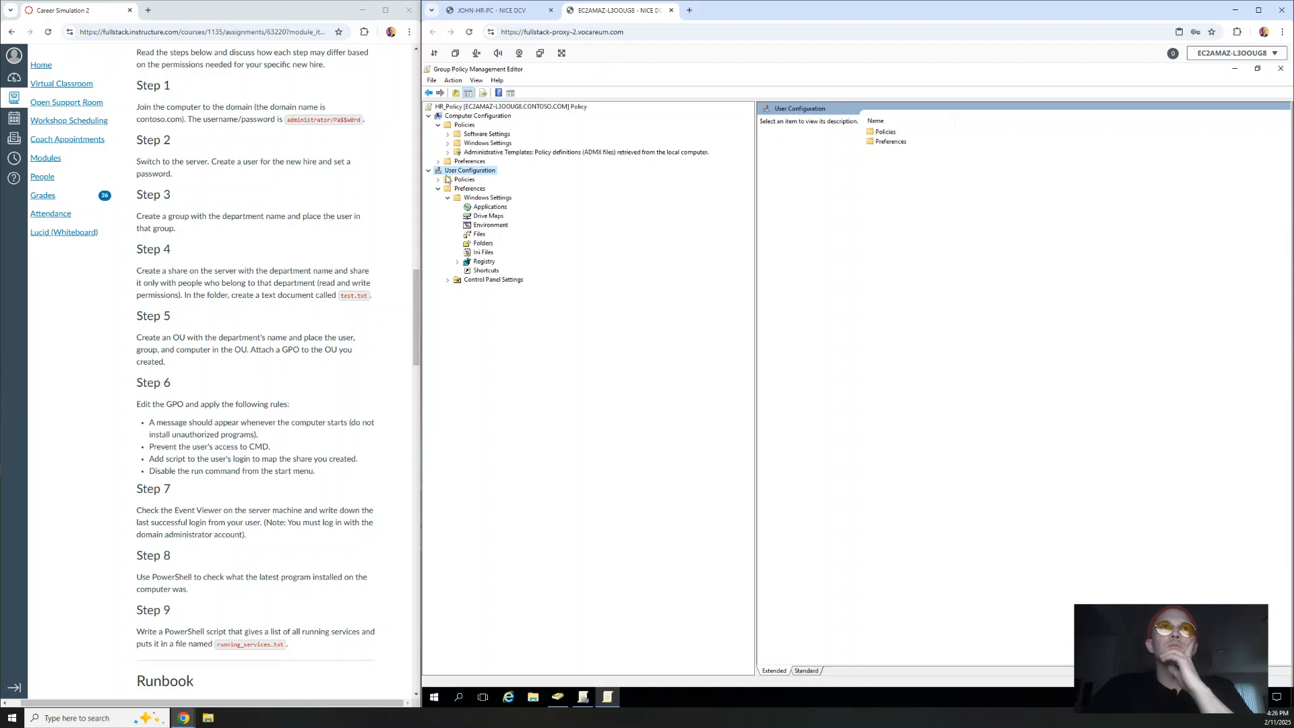
left_click(489, 216)
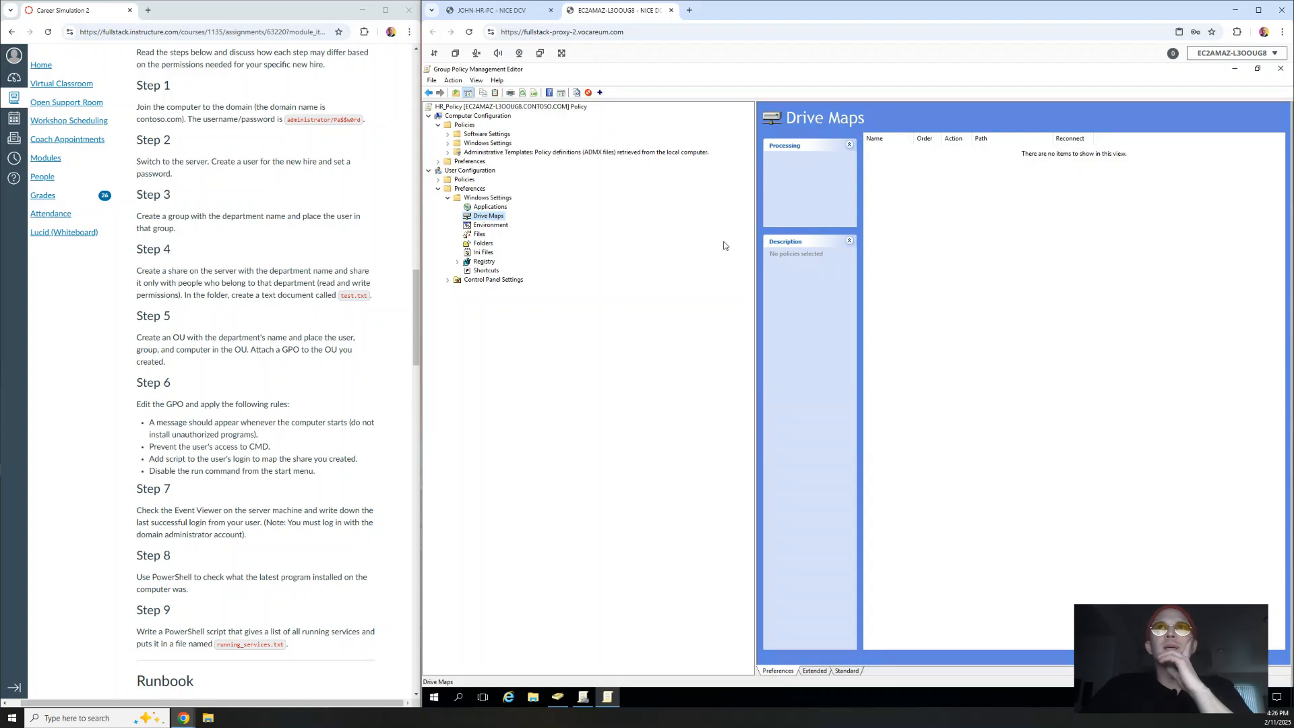
- Start a new mapped drive with the Create action, using the copied \\EC2AMAZ-L3OOUG8\HR_Shared_Folder path as its location
right_click(1011, 232)
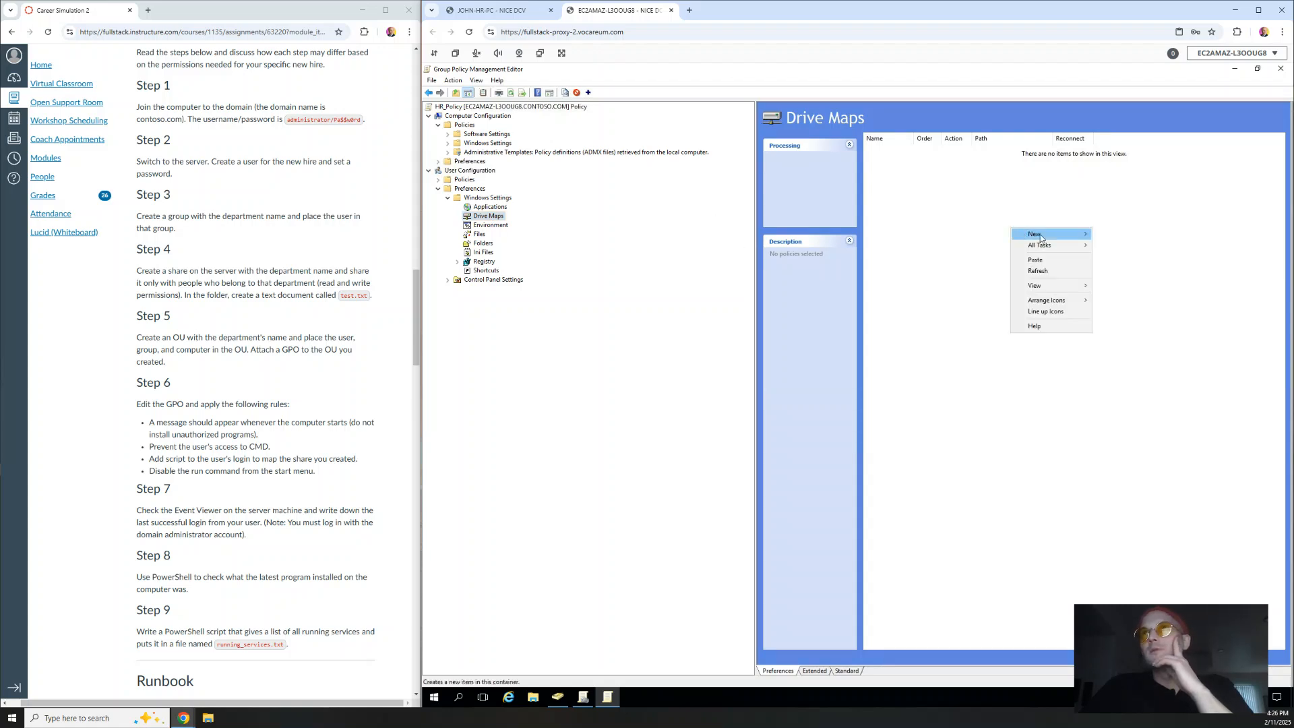
mouse_move(1038, 235)
left_click(979, 234)
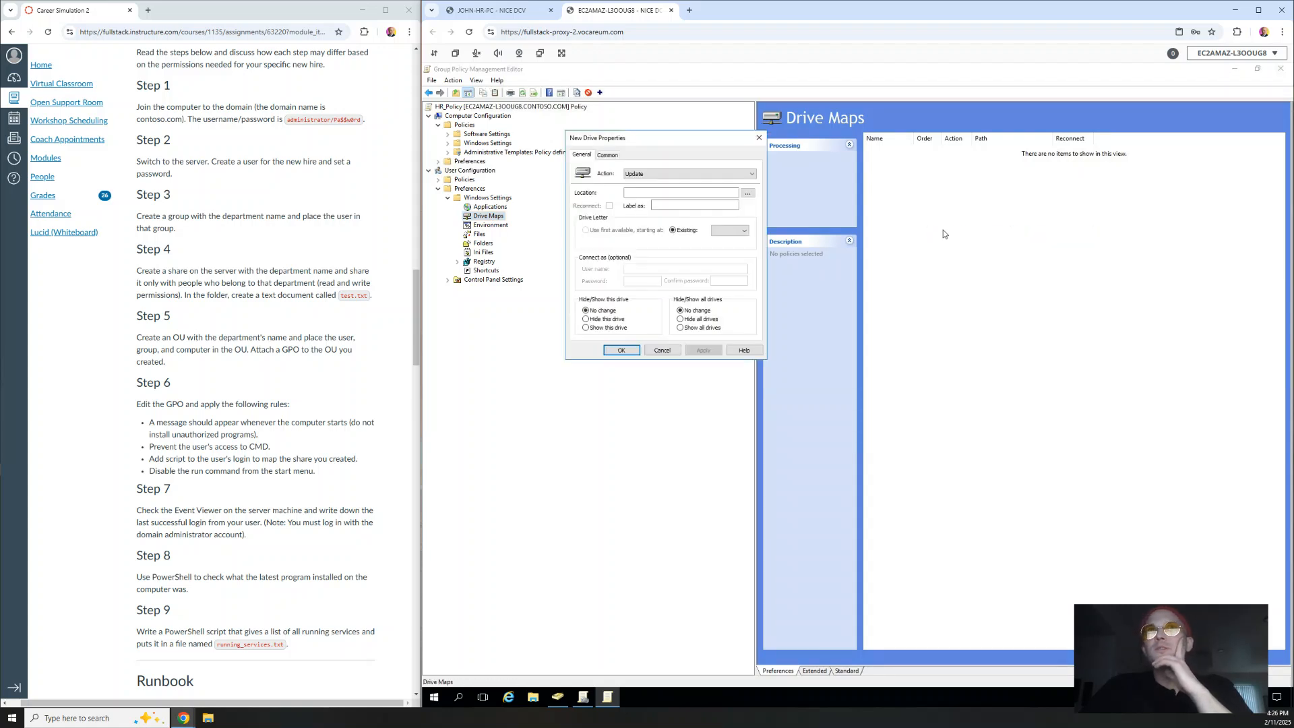
left_click(648, 174)
left_click(645, 183)
left_click(642, 192)
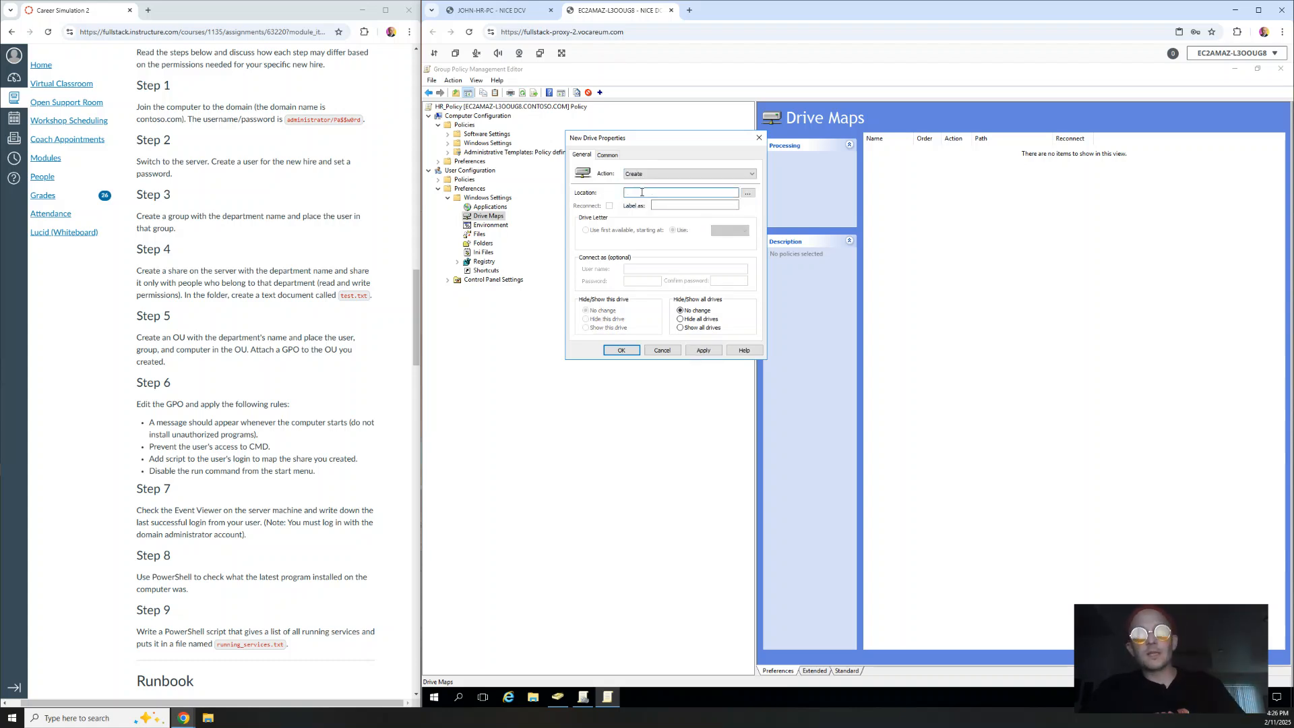
key("ctrl+v")
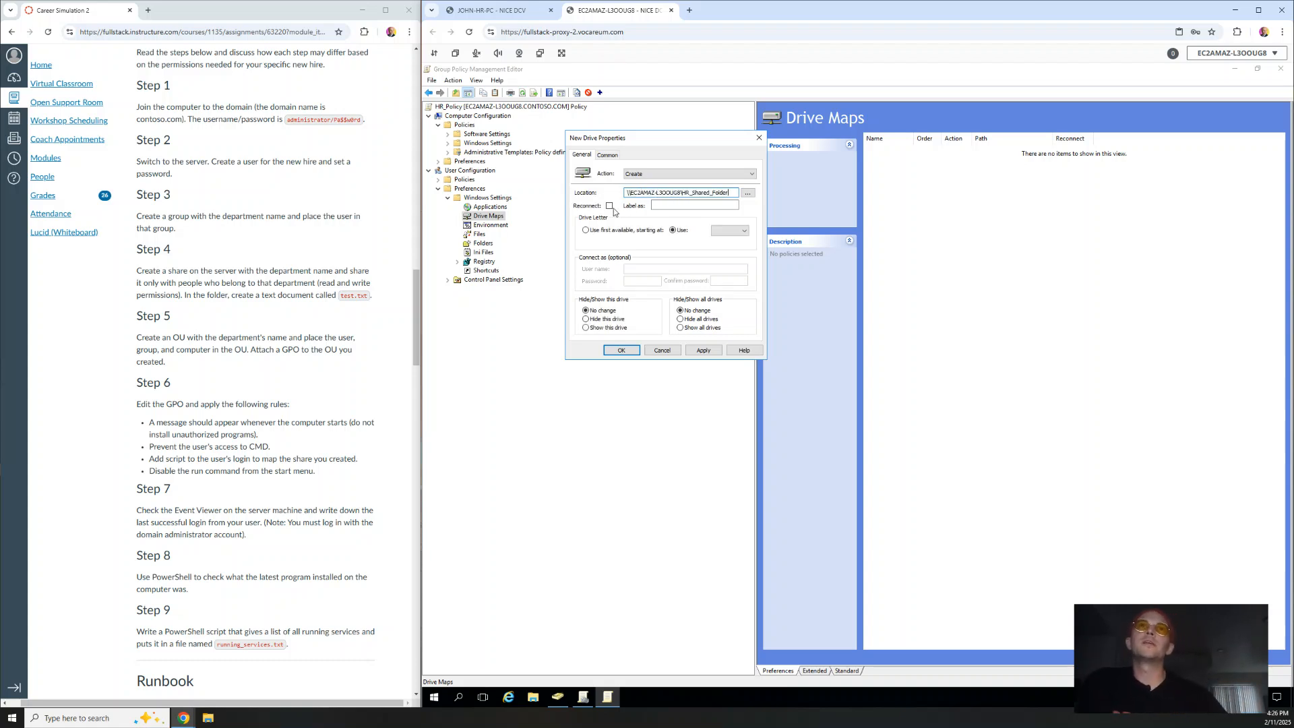
- Enable Reconnect, label the mapped drive HR Shared Folder, assign letter H, and choose Show this drive and Show all drives
left_click(677, 205)
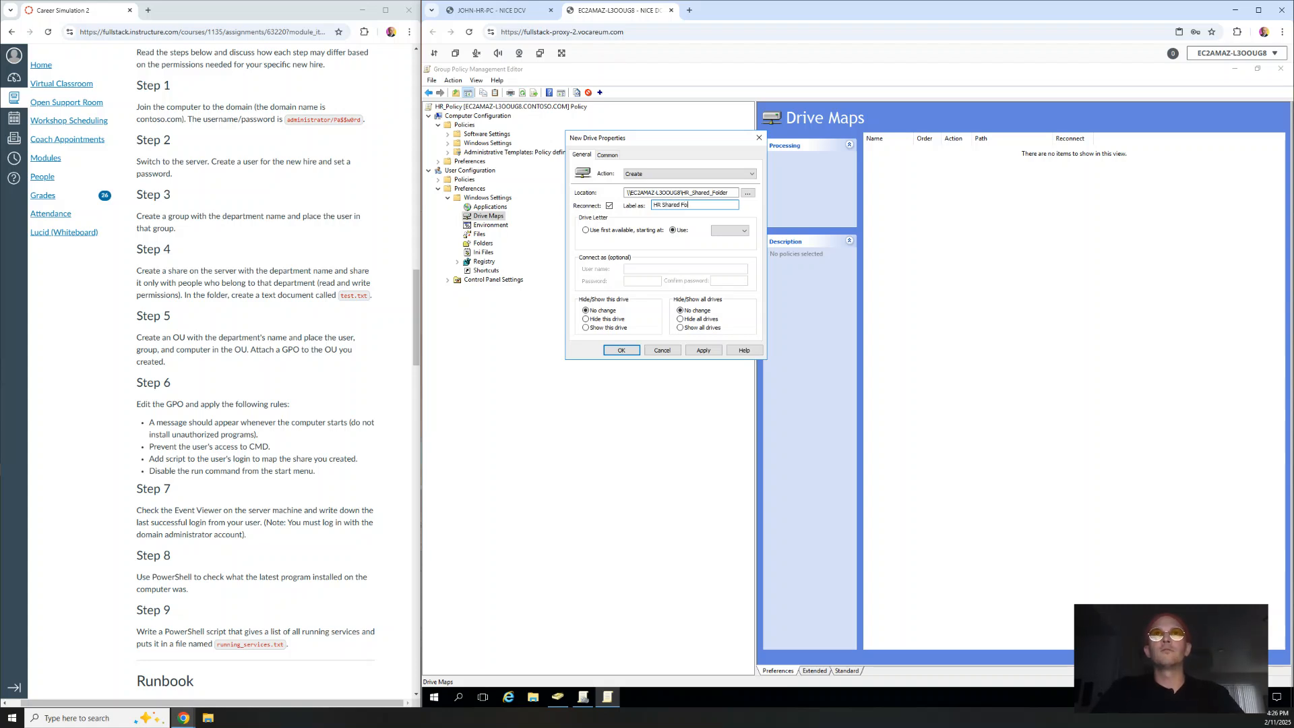
type("lder")
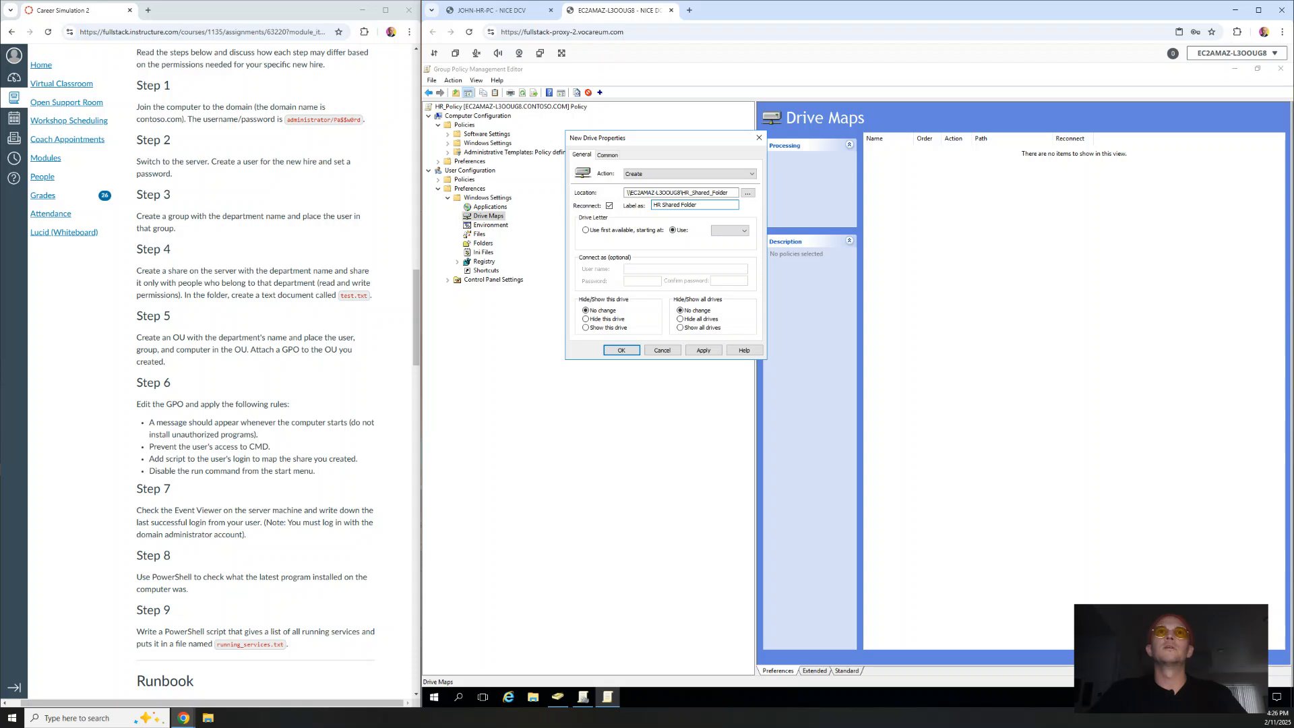
left_click(731, 231)
left_click(724, 300)
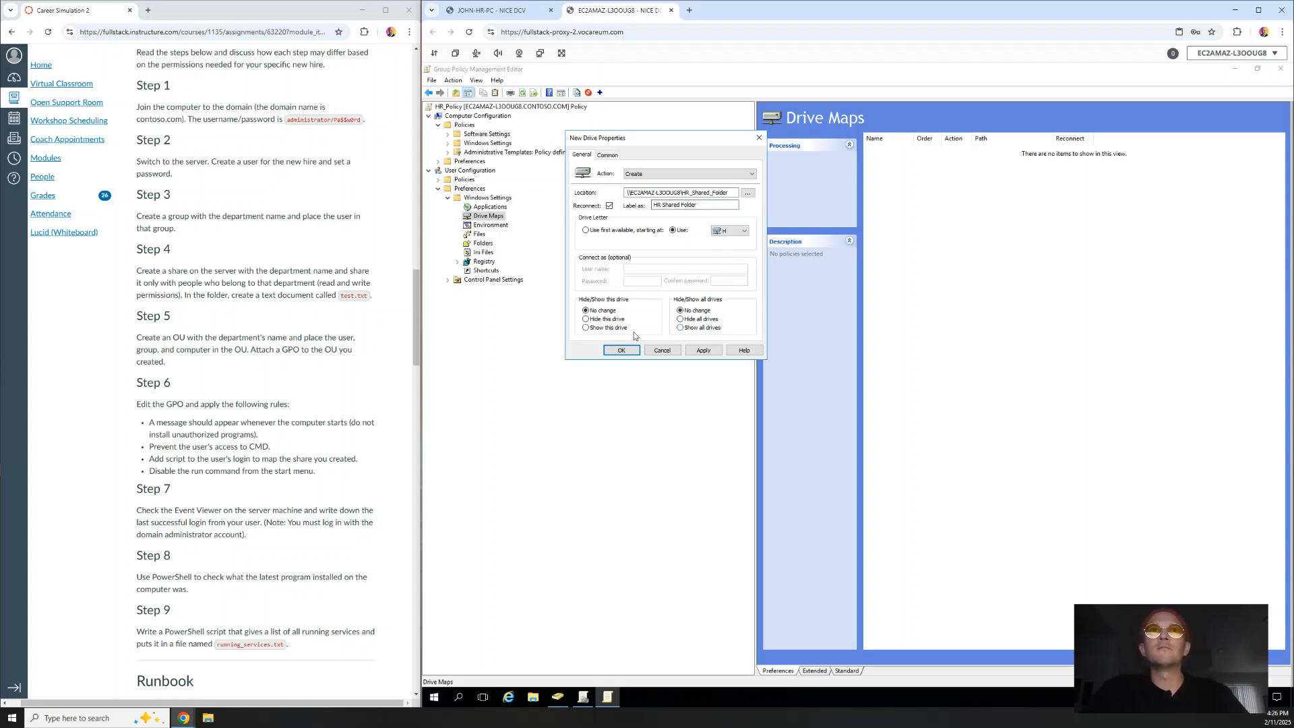
left_click(586, 328)
left_click(681, 328)
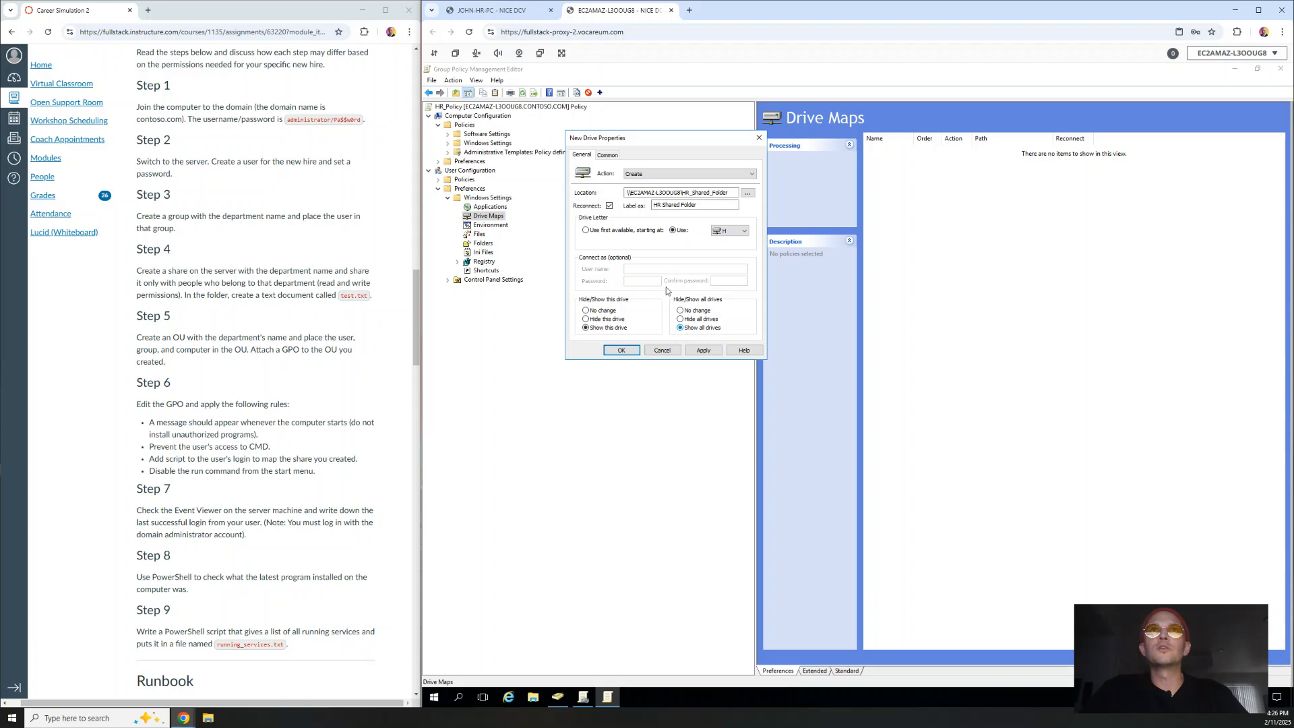
- Enable item-level targeting for the mapped drive and add a Security Group targeting item
left_click(608, 155)
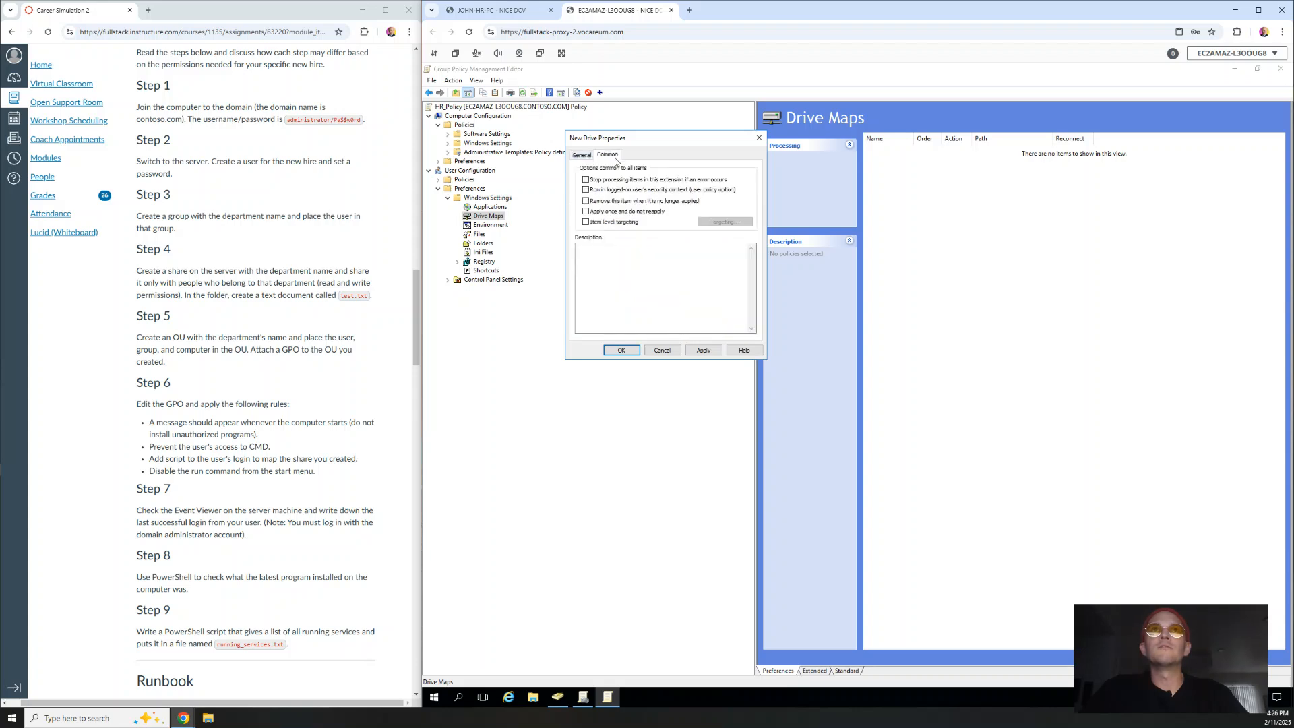
left_click(586, 223)
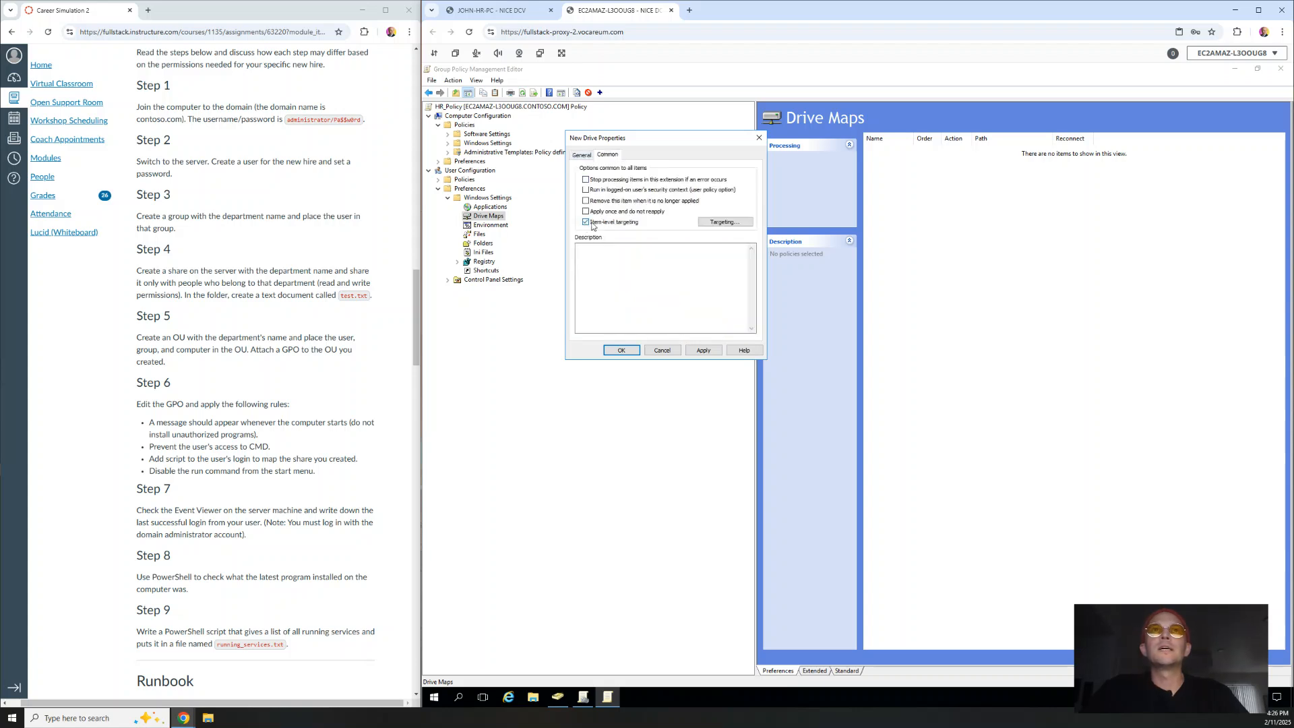
left_click(726, 223)
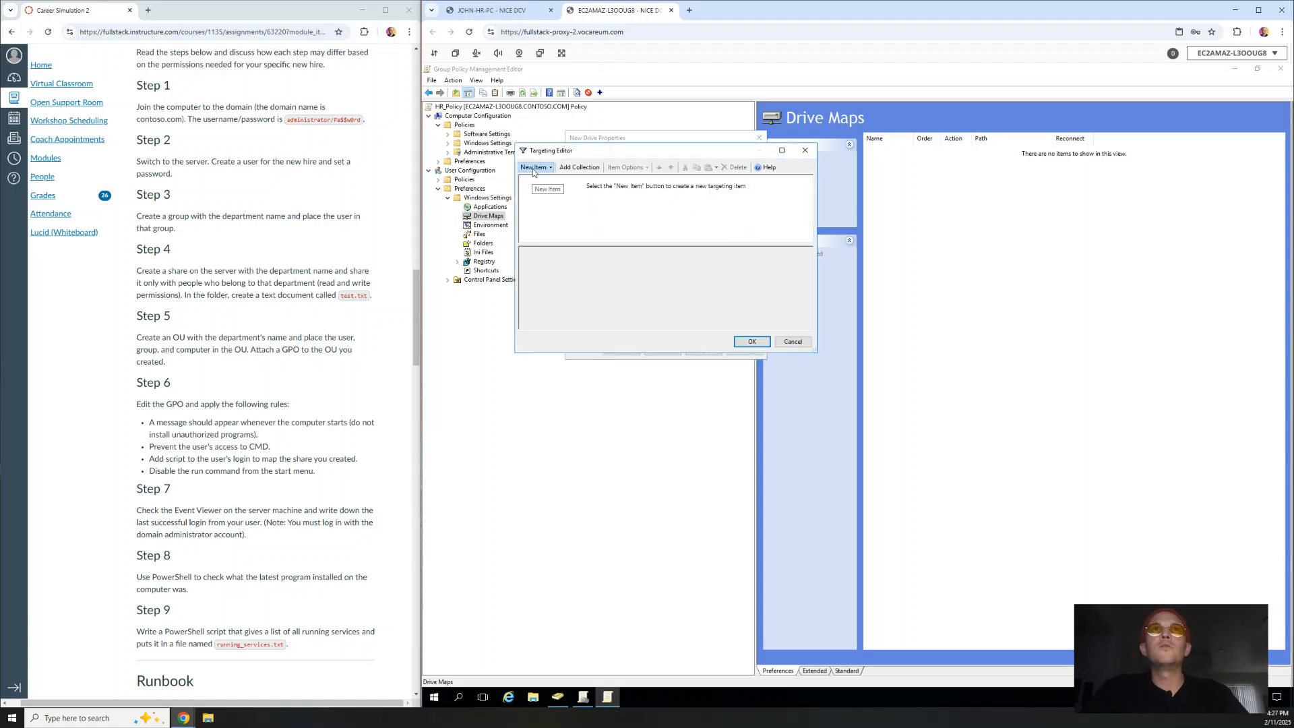
left_click(533, 169)
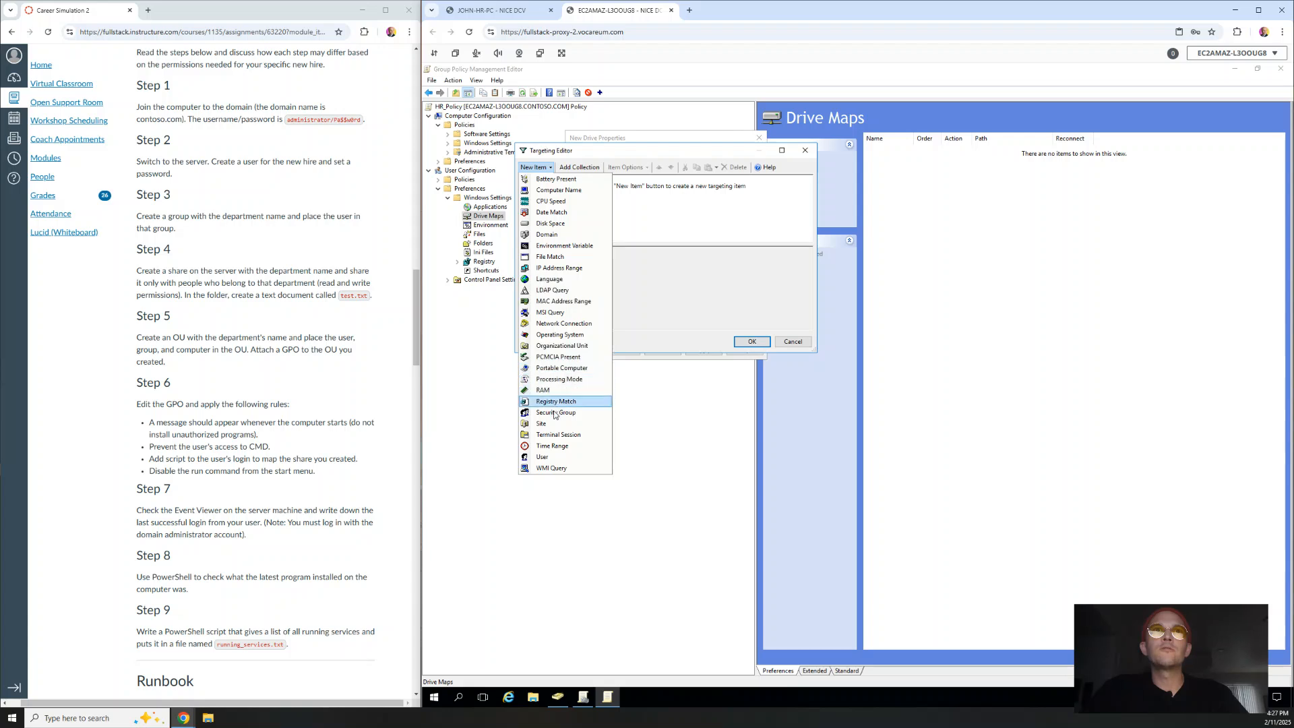
left_click(557, 412)
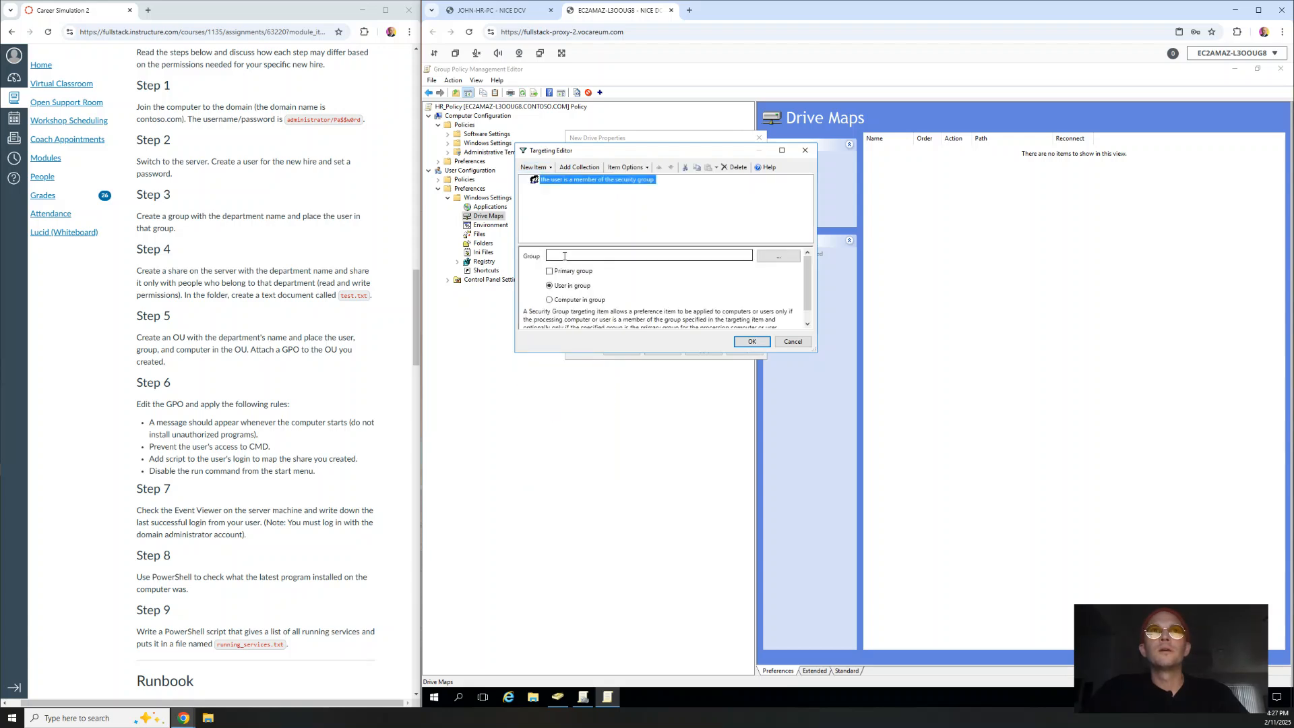
- Set the targeting item's group to HR_Group in contoso.com and save the drive mapping
left_click(571, 257)
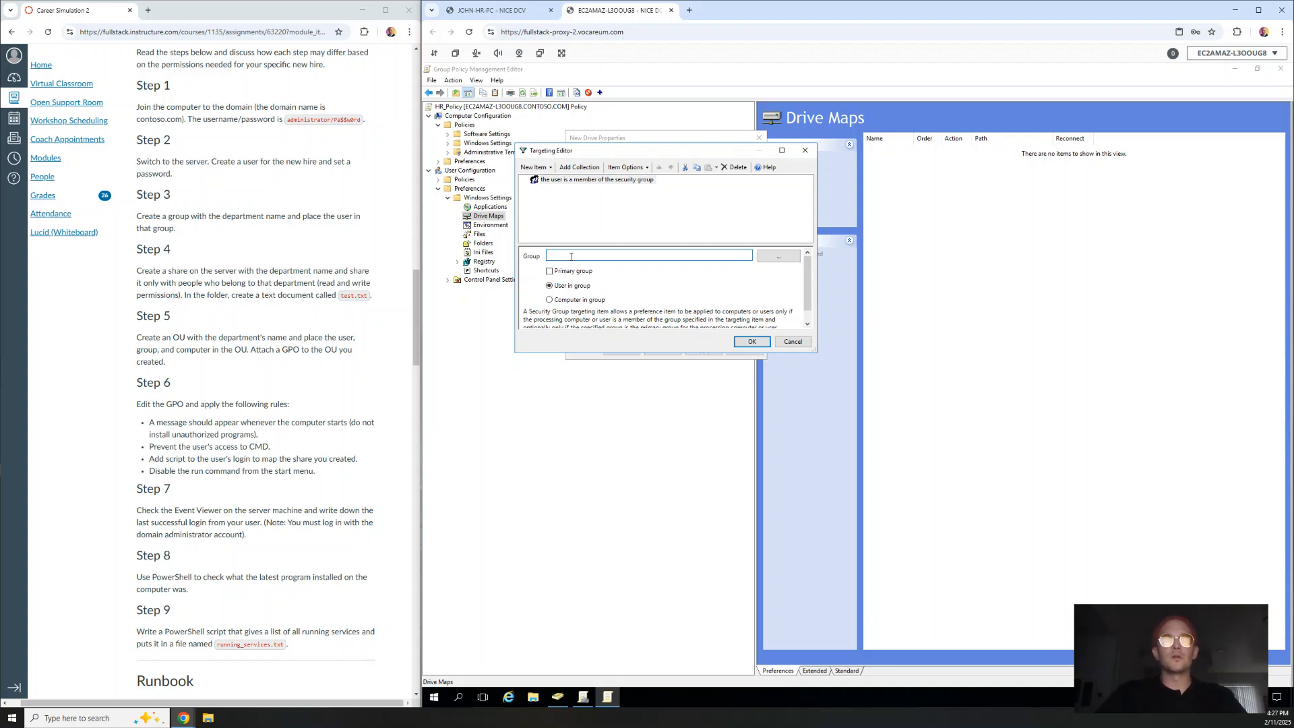
type("H")
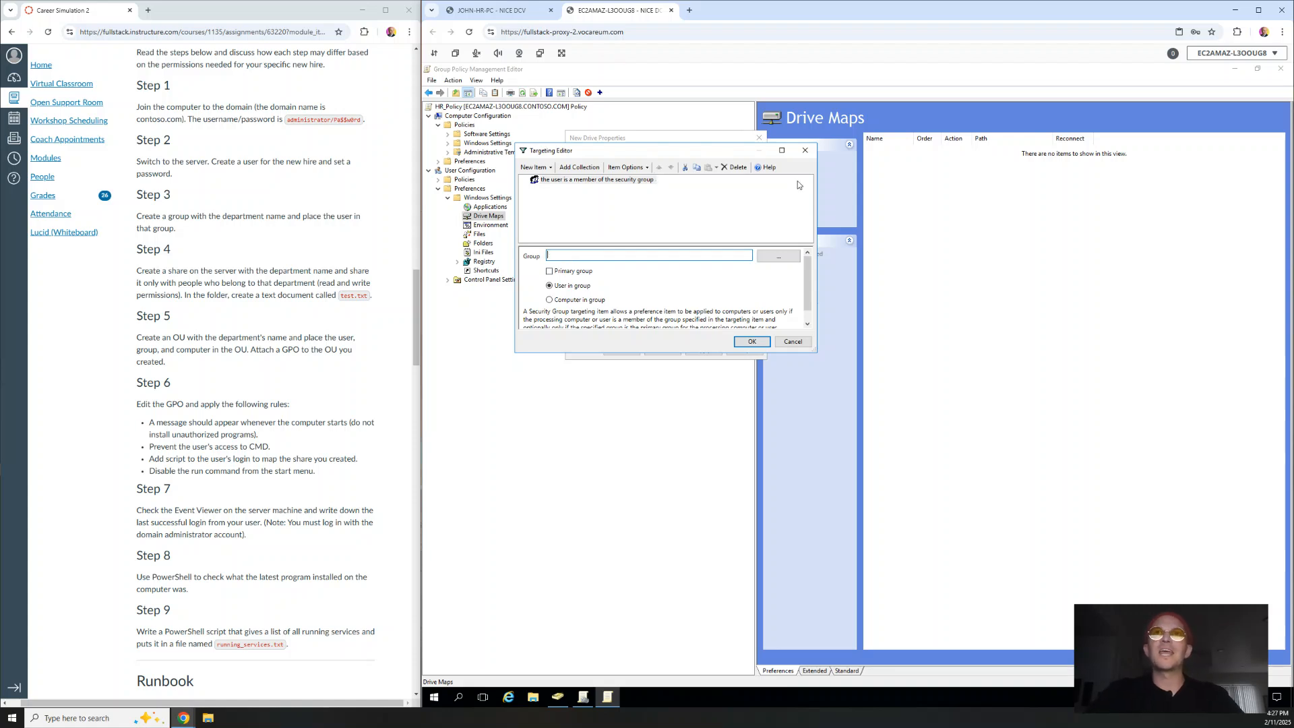
left_click(791, 256)
type("H")
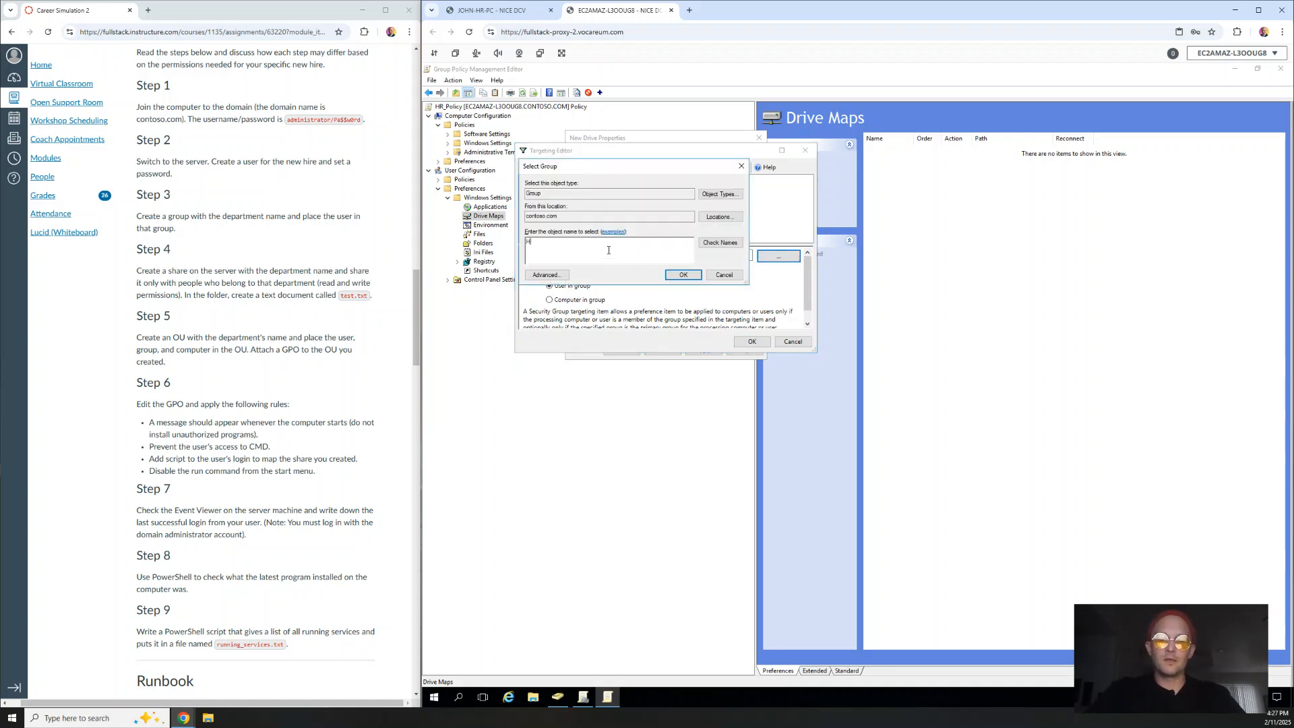
type("R_Group")
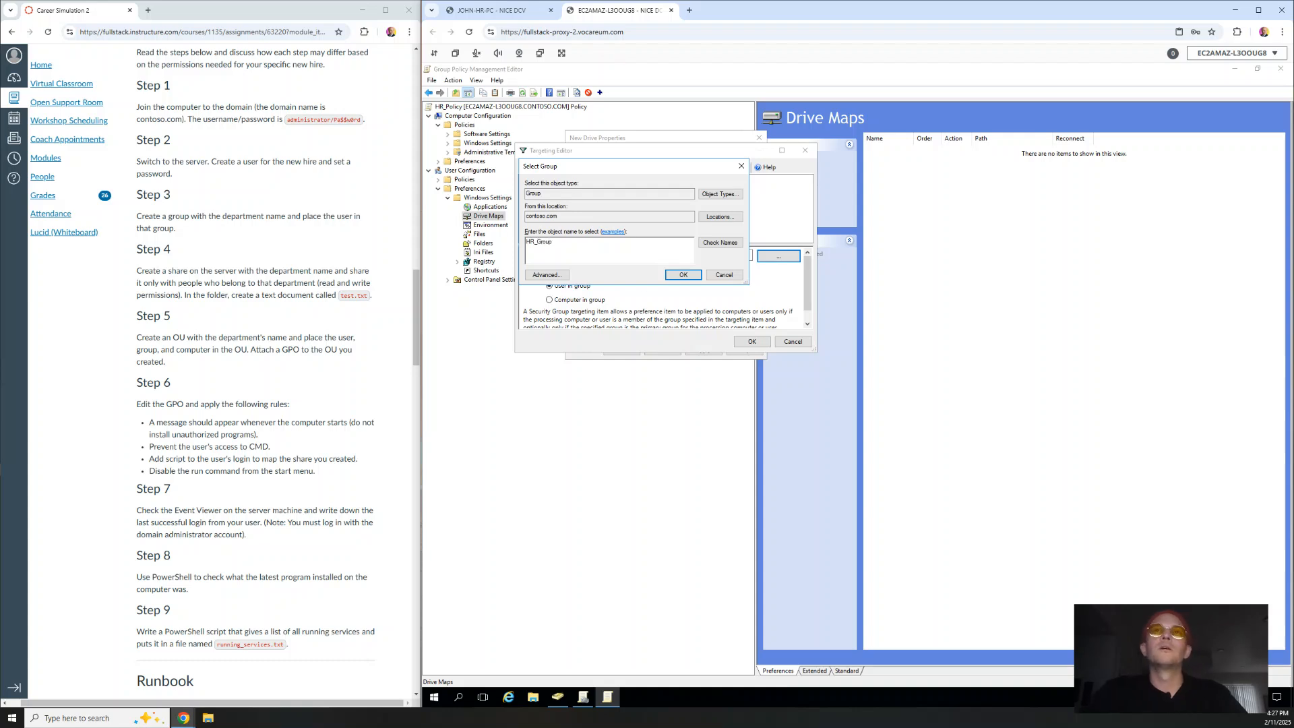
left_click(683, 275)
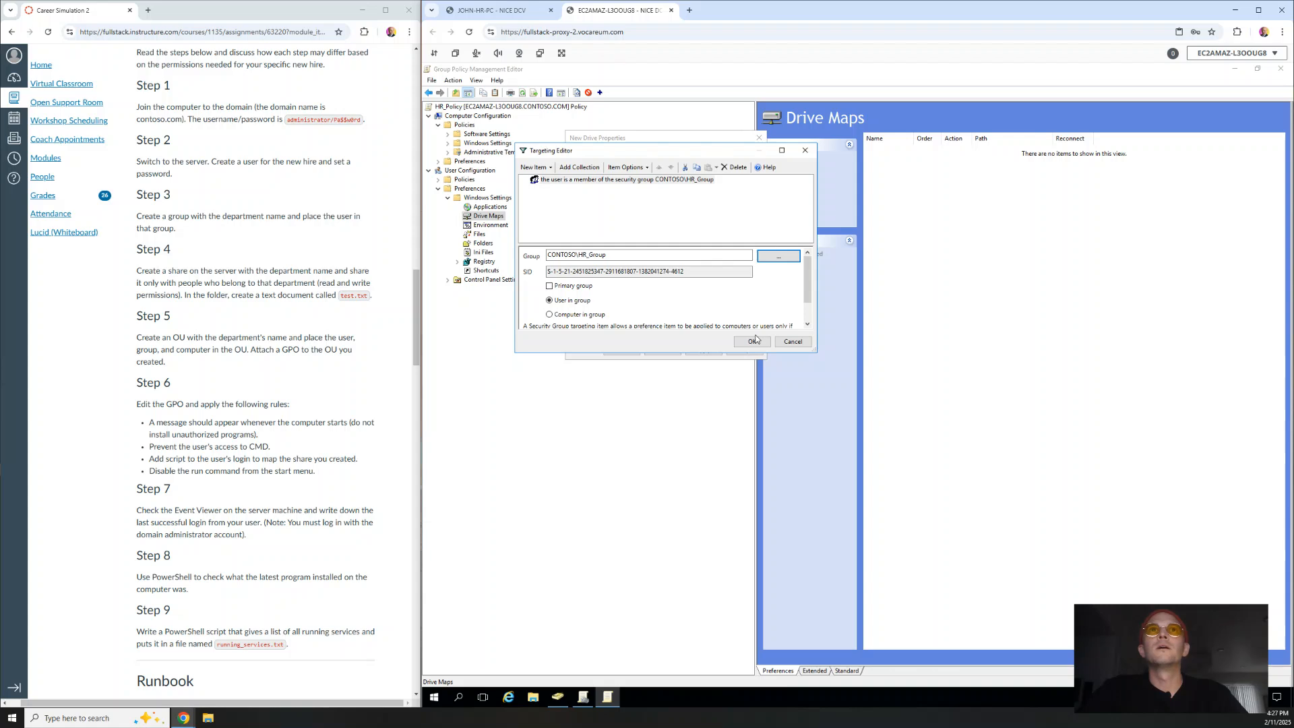
left_click(754, 341)
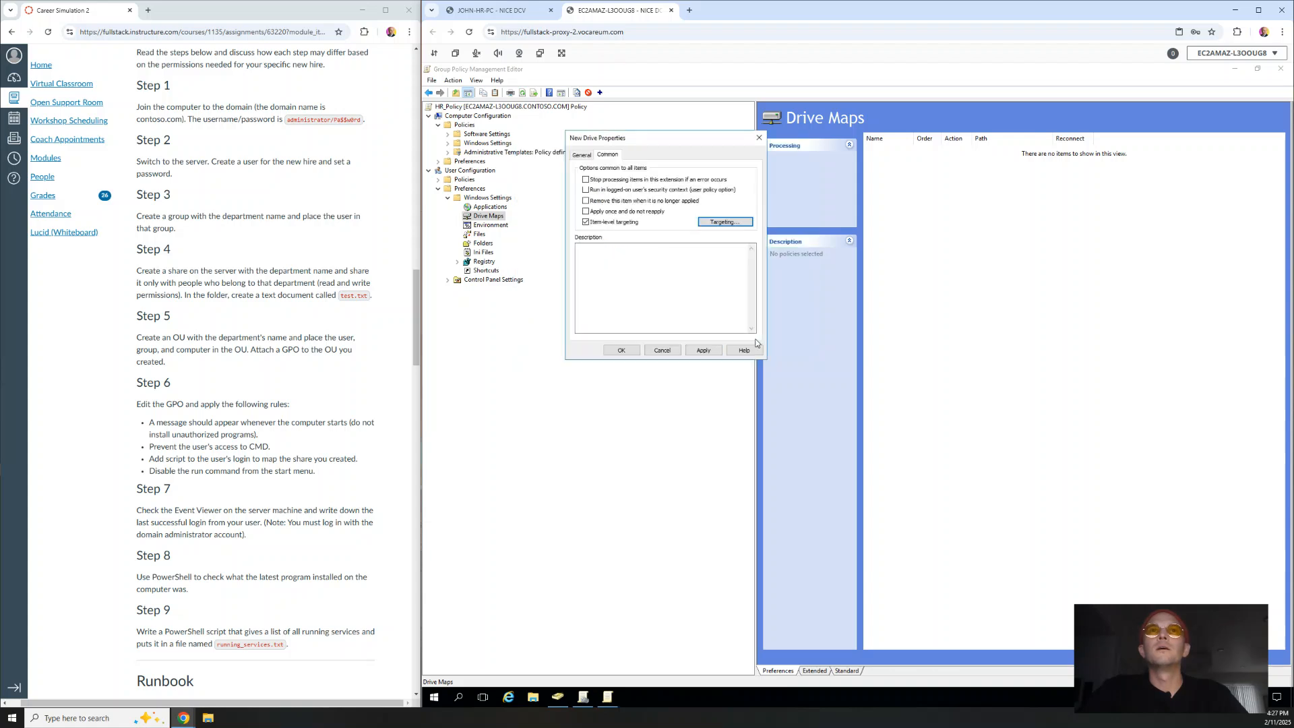
left_click(703, 350)
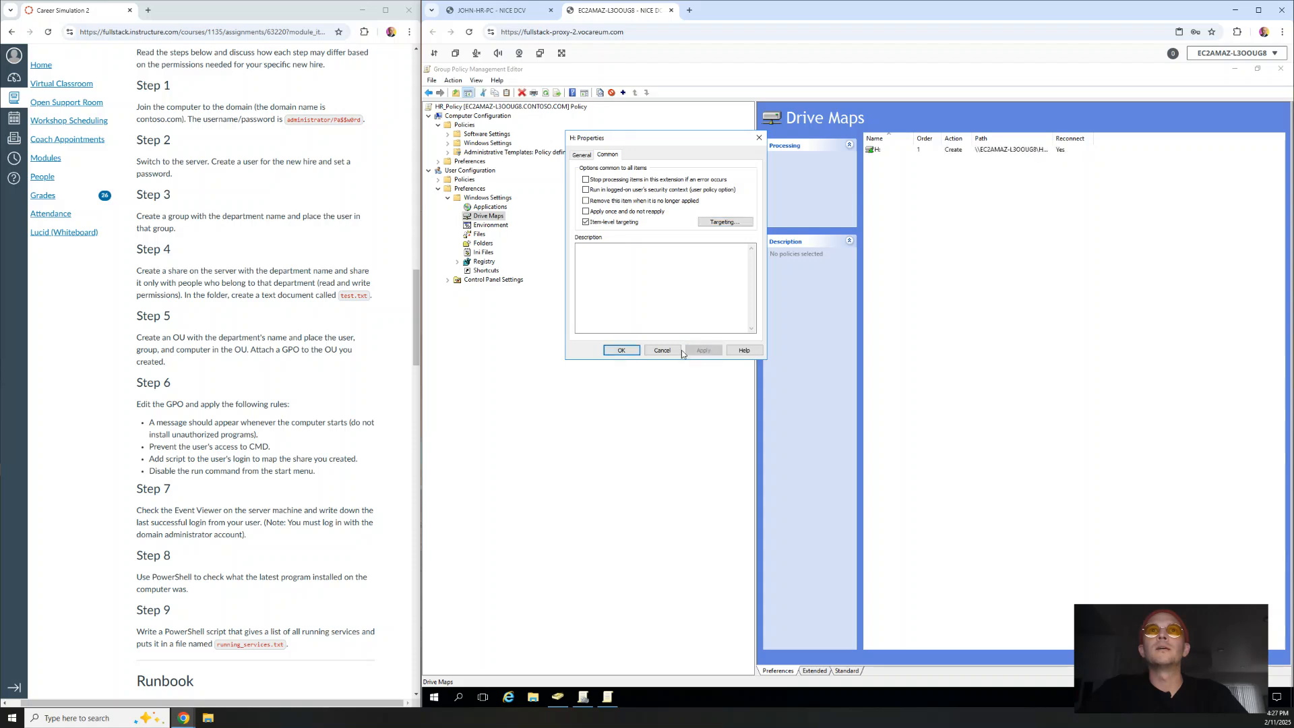
left_click(620, 350)
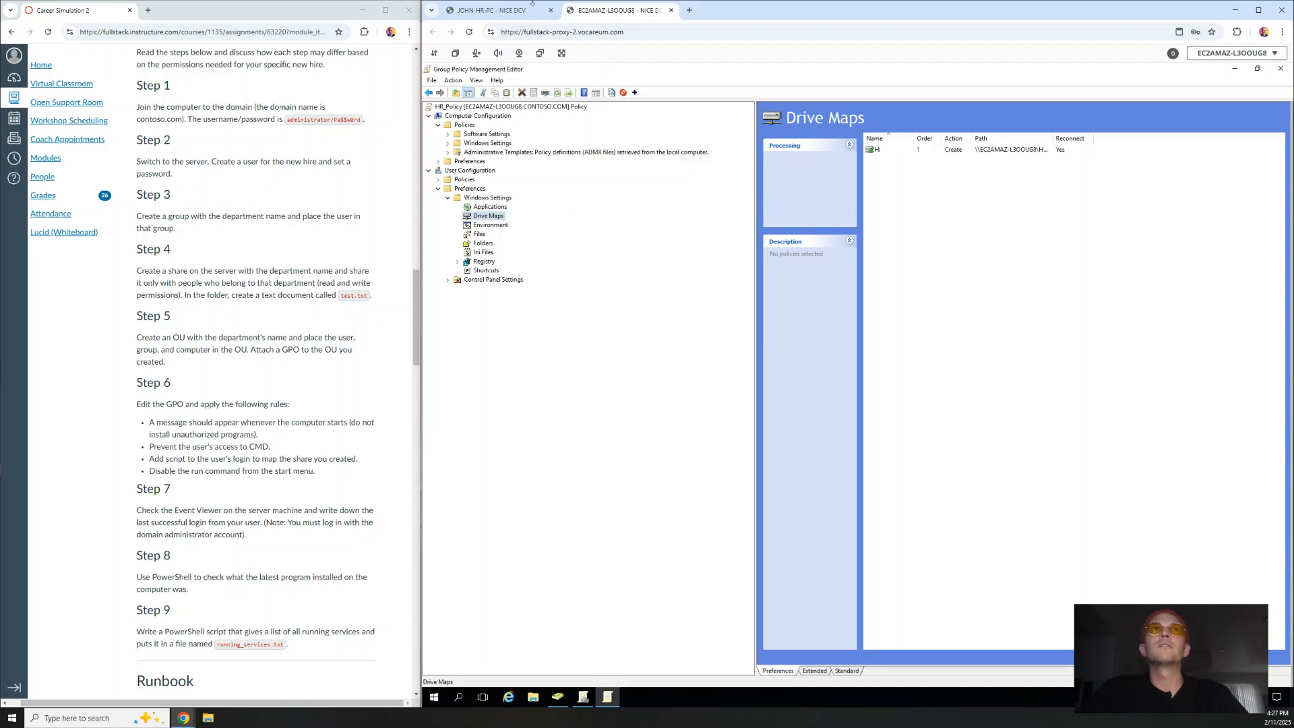
- Check the member list of HR_Group in Active Directory Users and Computers' HR_OU
left_click(1258, 69)
left_click(916, 310)
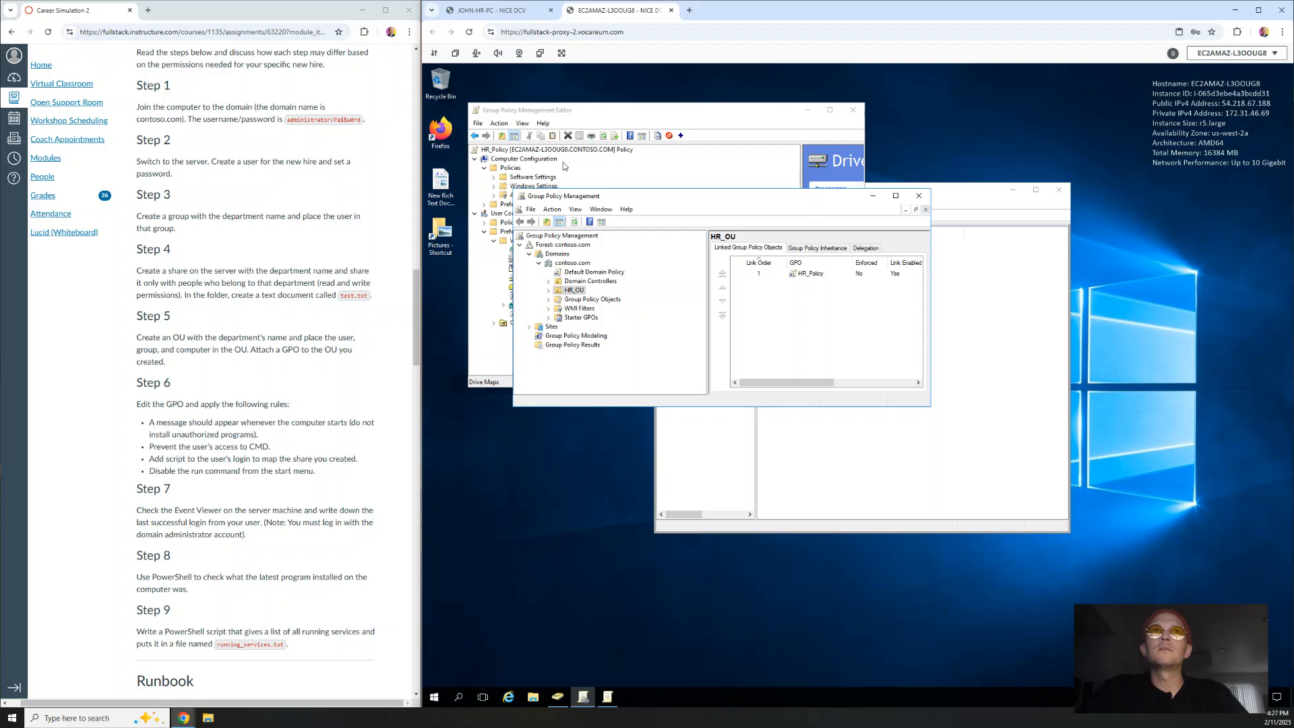
left_click(555, 115)
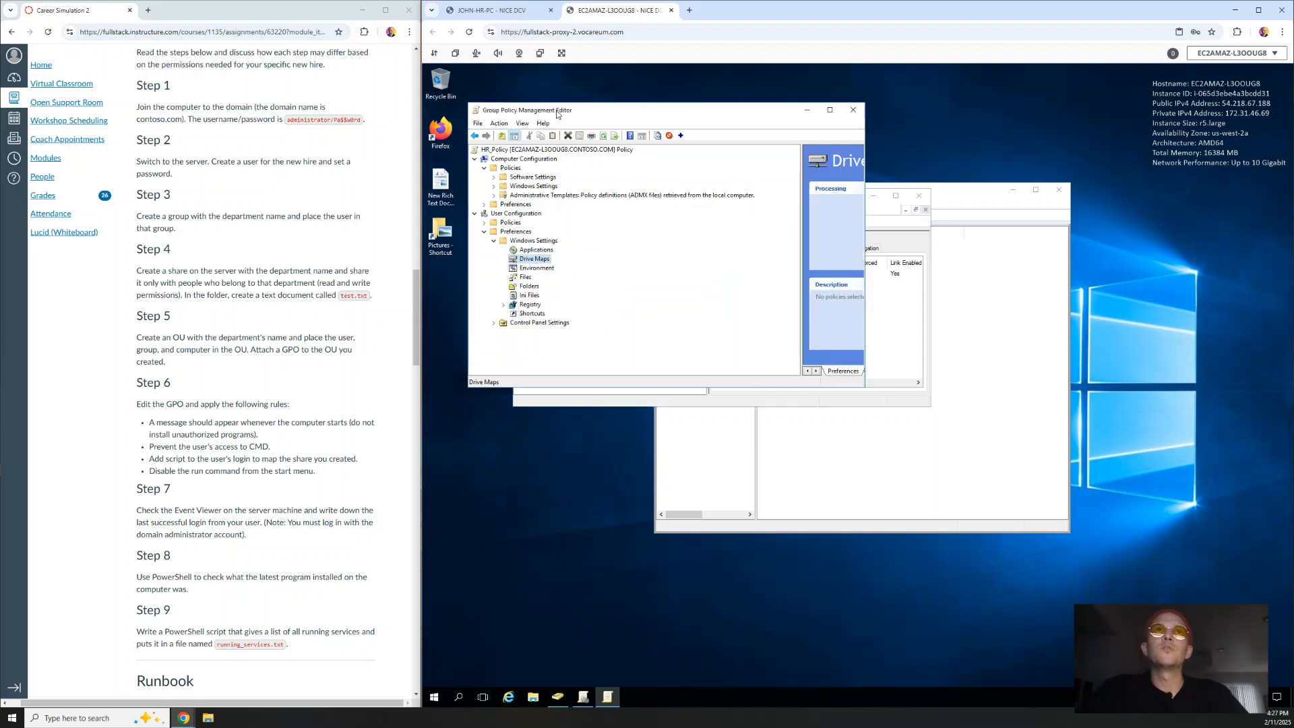
left_click(979, 196)
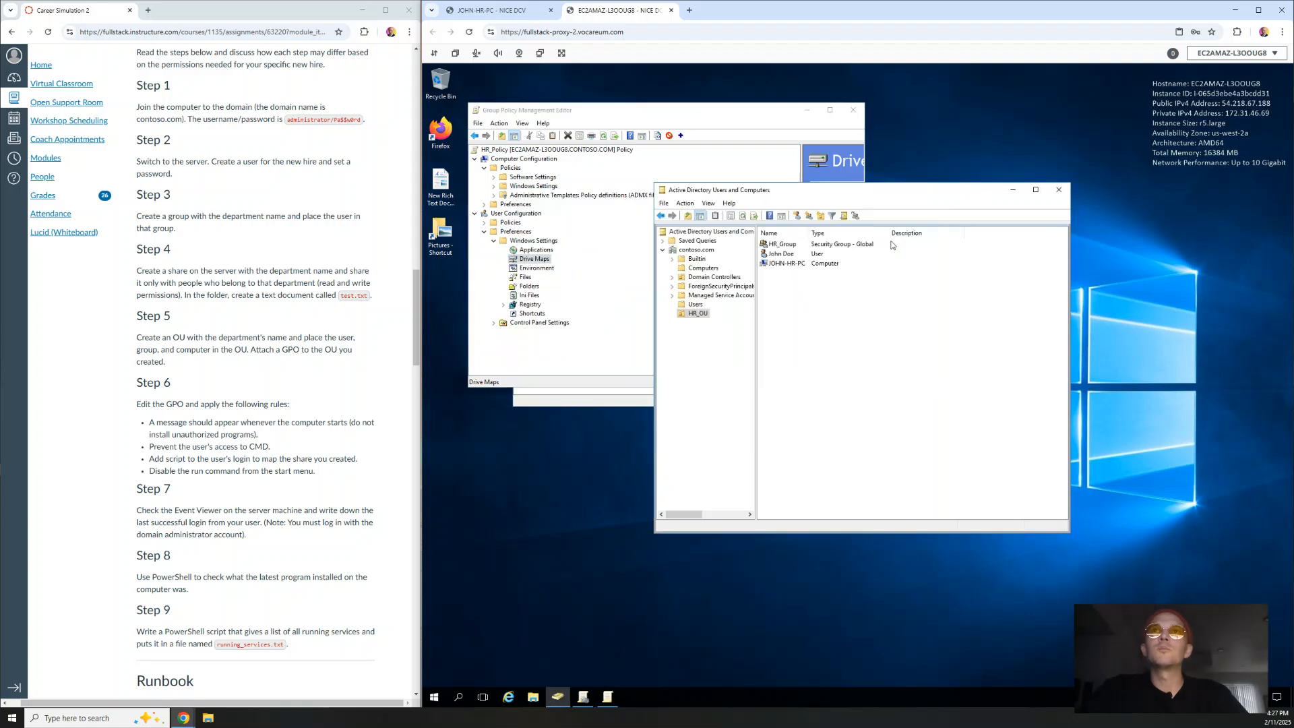
left_click(787, 248)
right_click(786, 245)
left_click(828, 341)
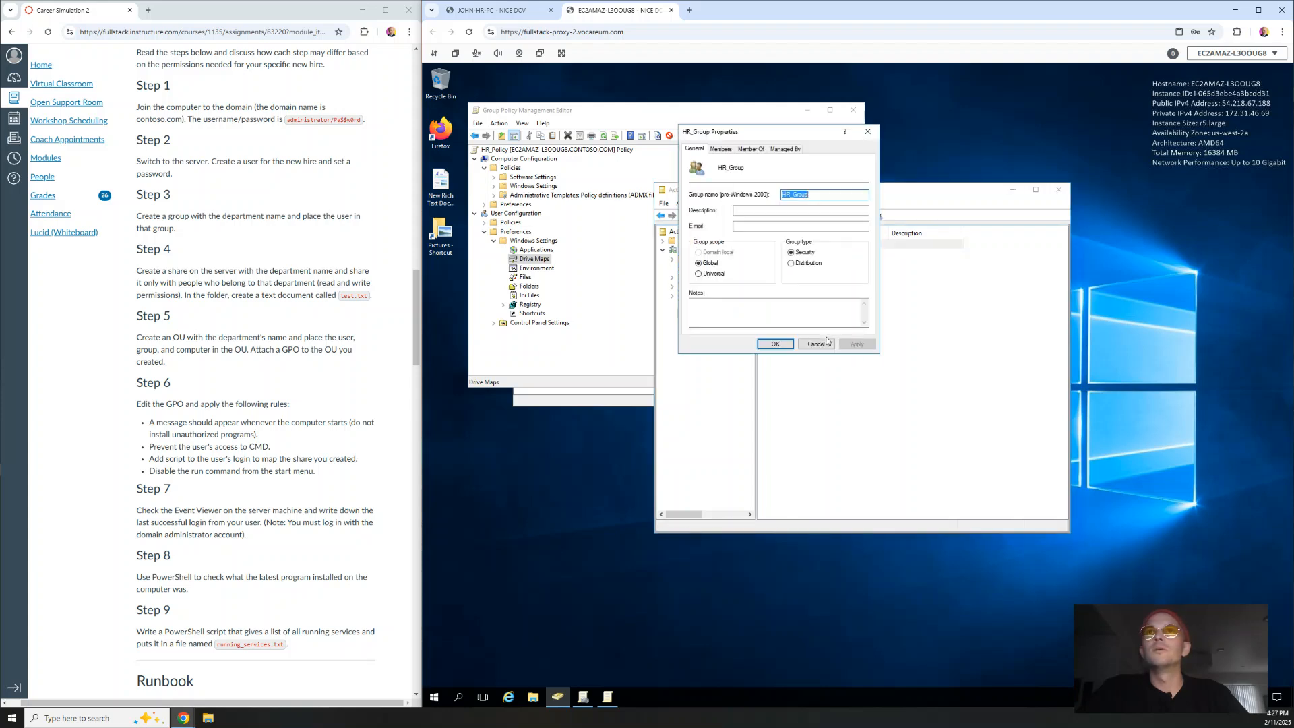
left_click(721, 149)
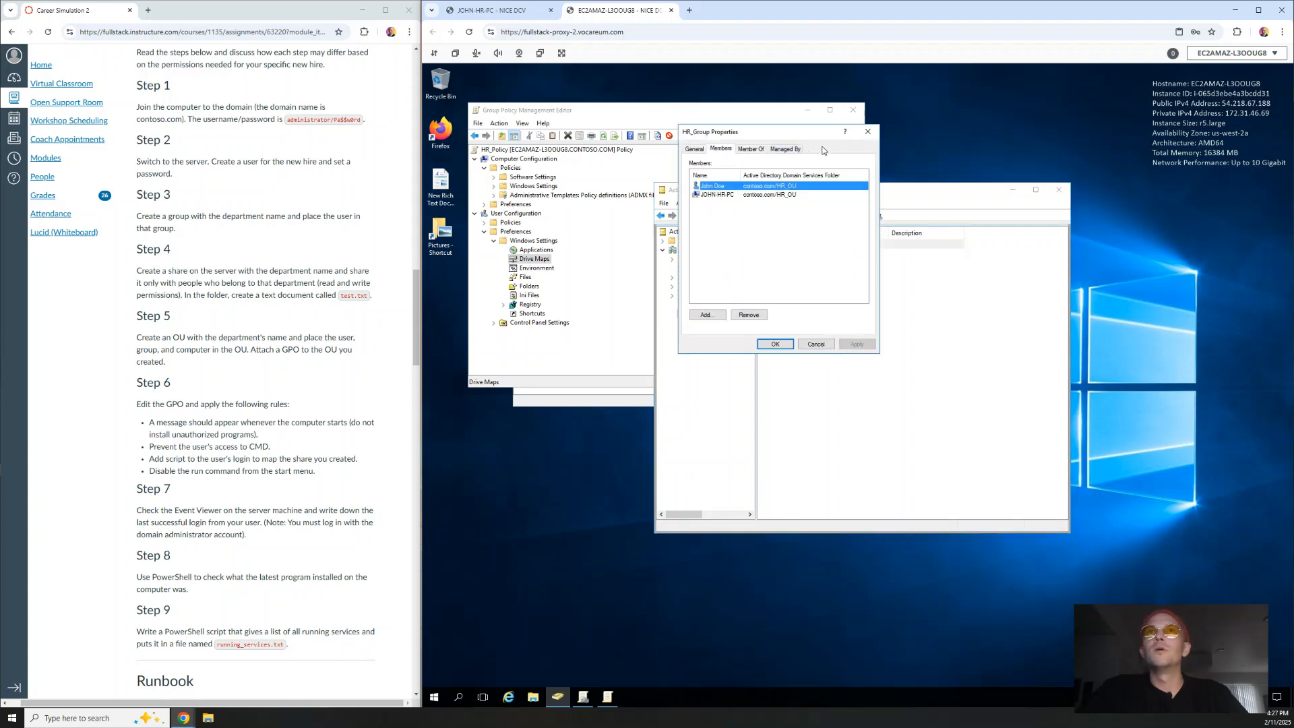
left_click(868, 131)
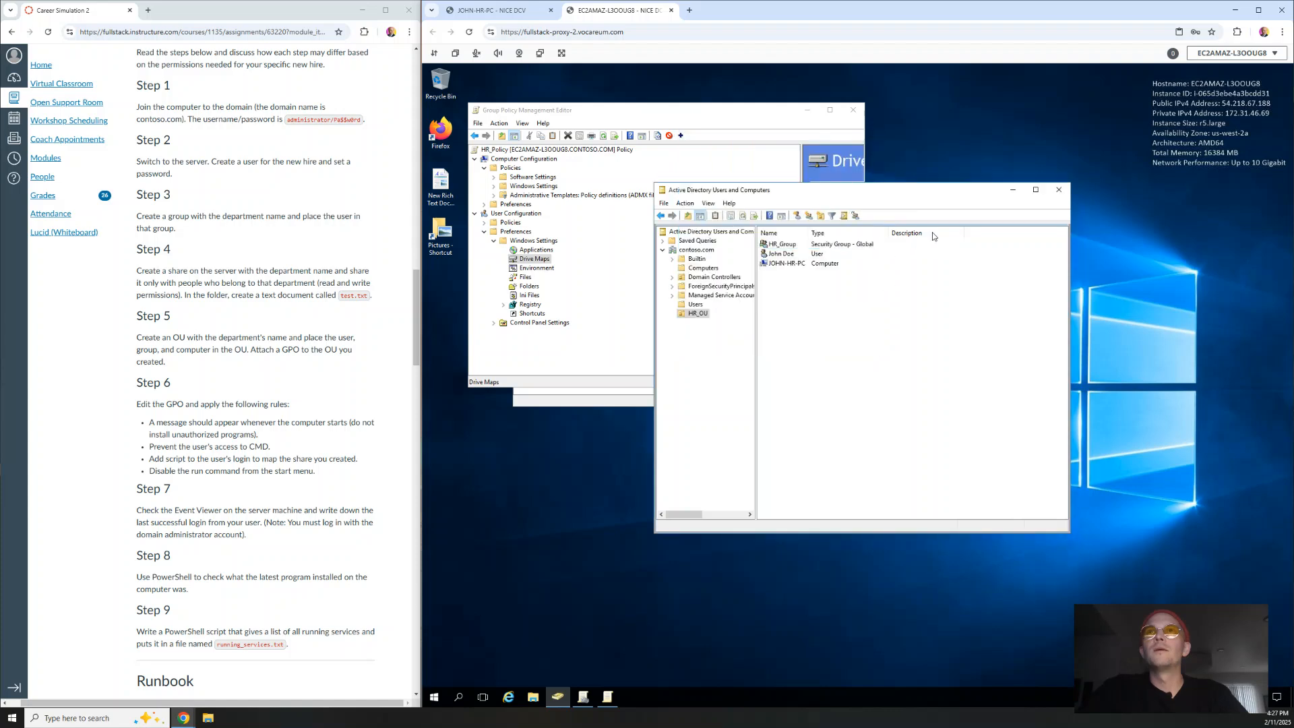
left_click(776, 247)
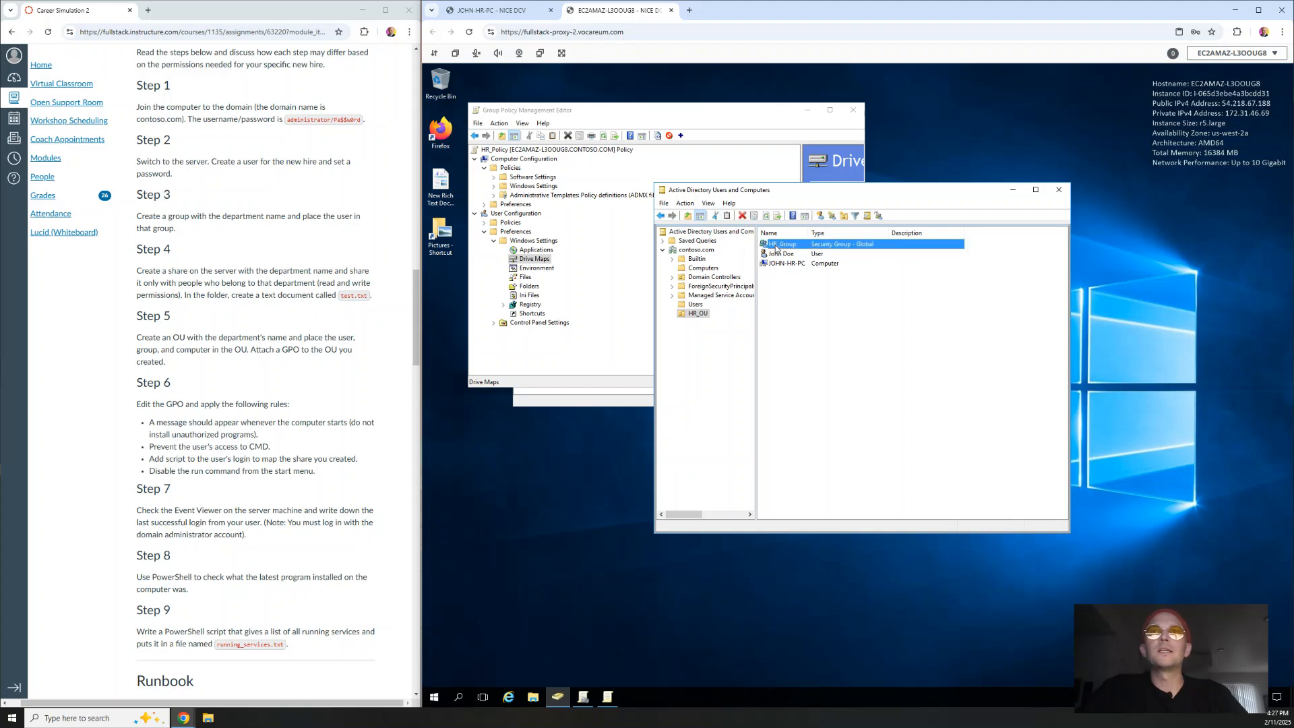
left_click(491, 15)
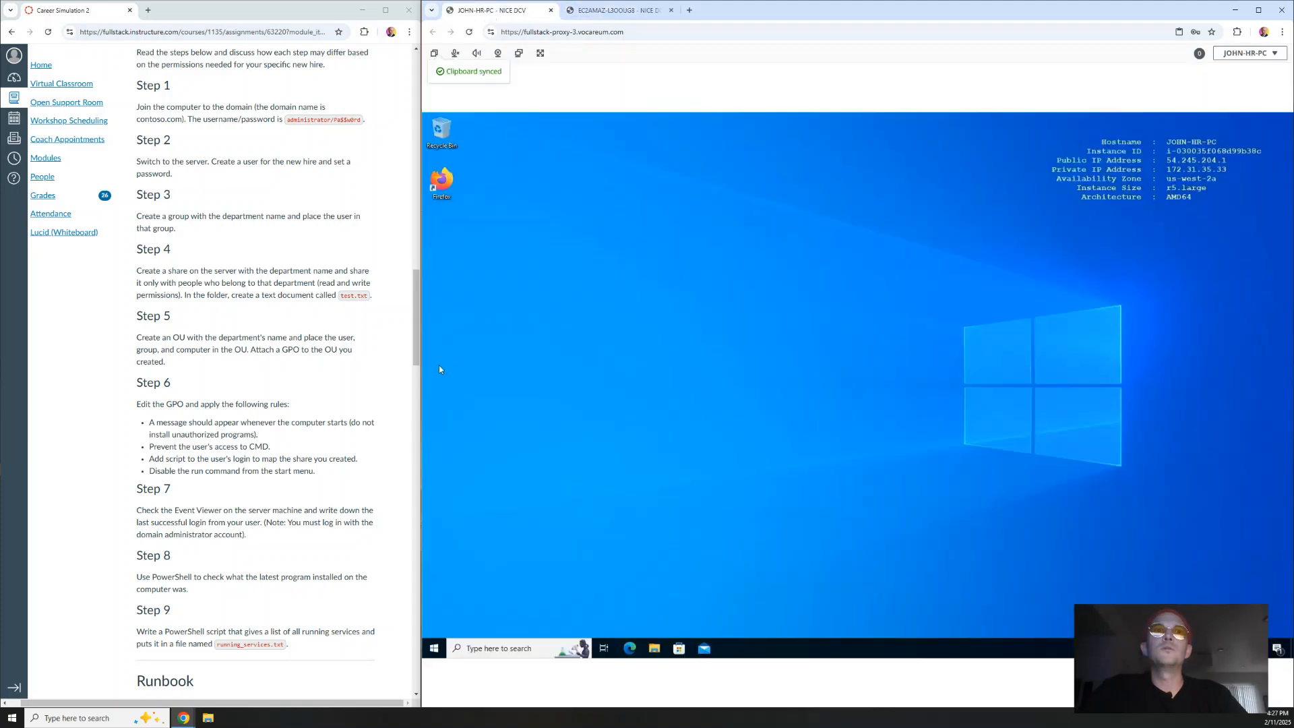
left_click(434, 648)
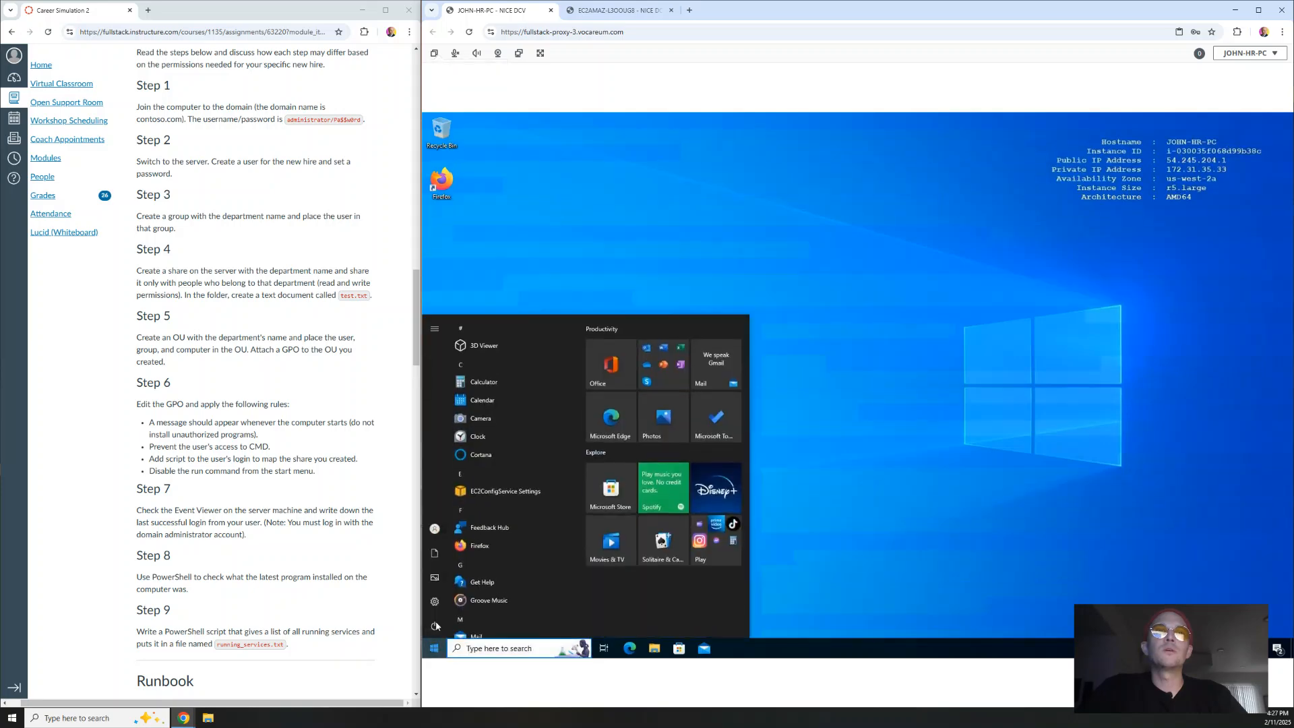
left_click(435, 627)
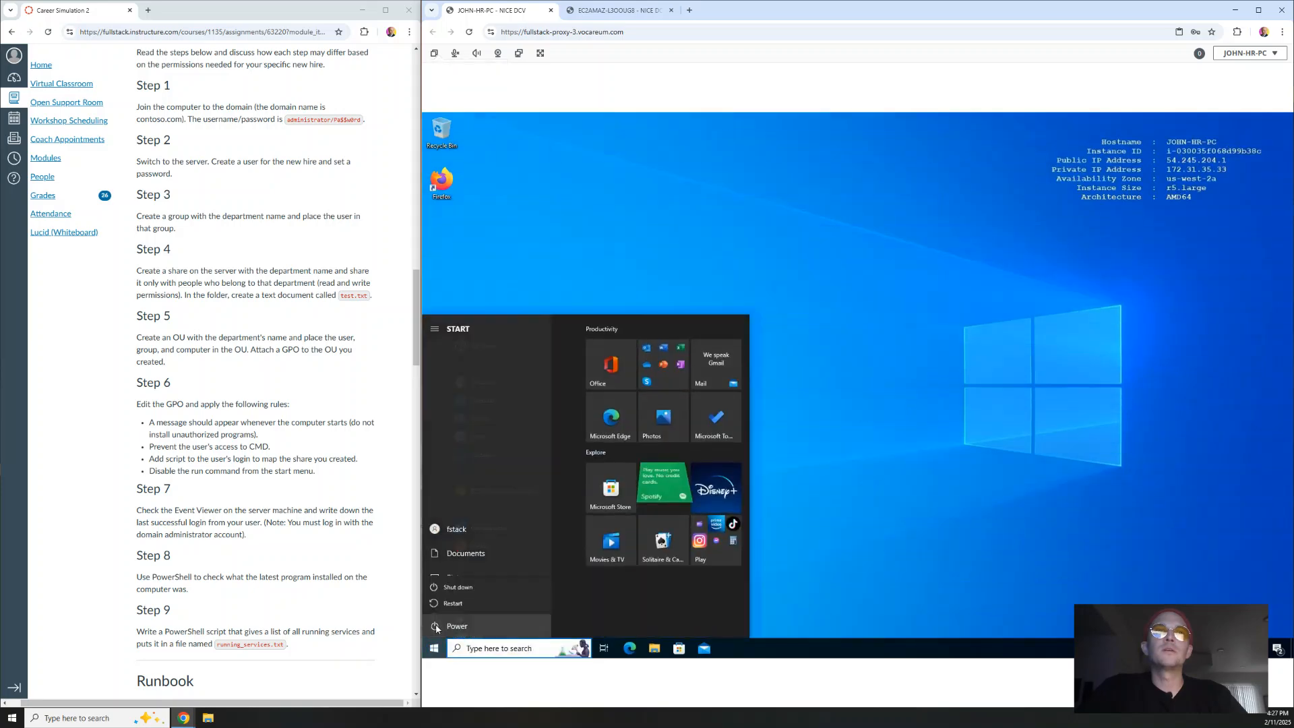
left_click(594, 15)
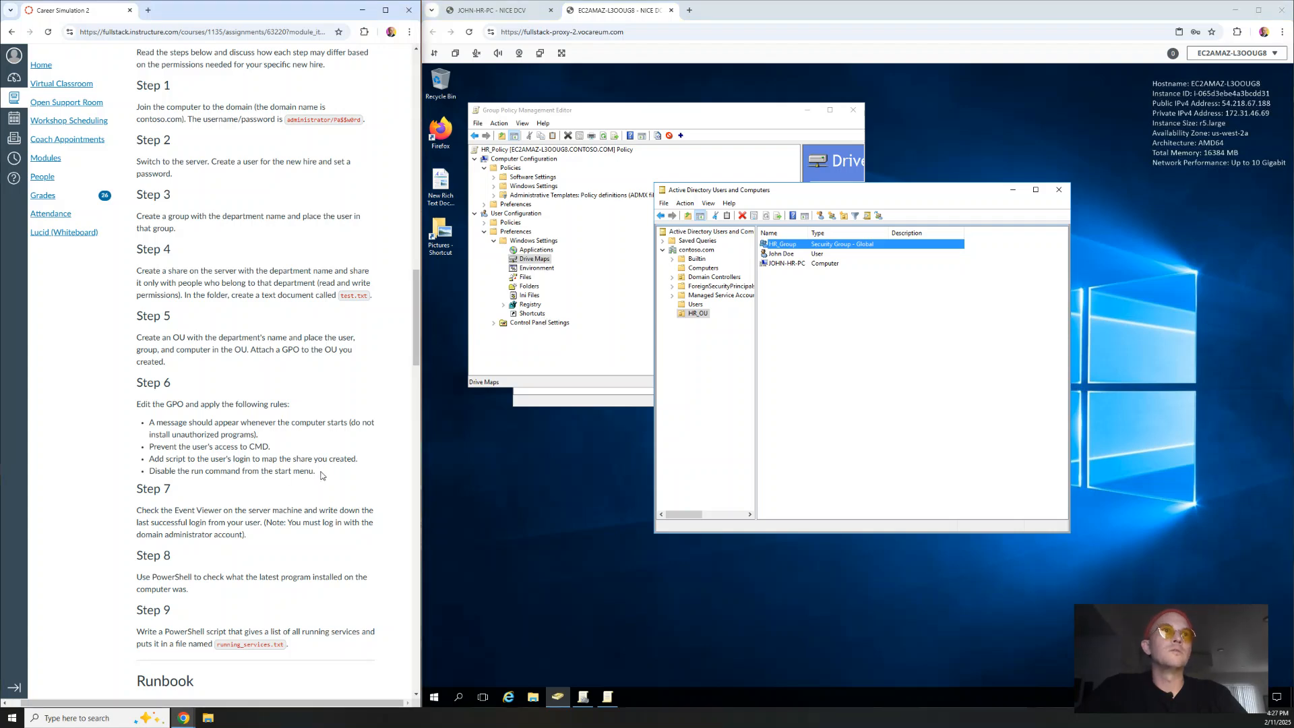
- Copy the assignment's line about disabling the run command from the start menu into a new Gemini prompt
left_click_drag(317, 473, 149, 478)
key("ctrl+c")
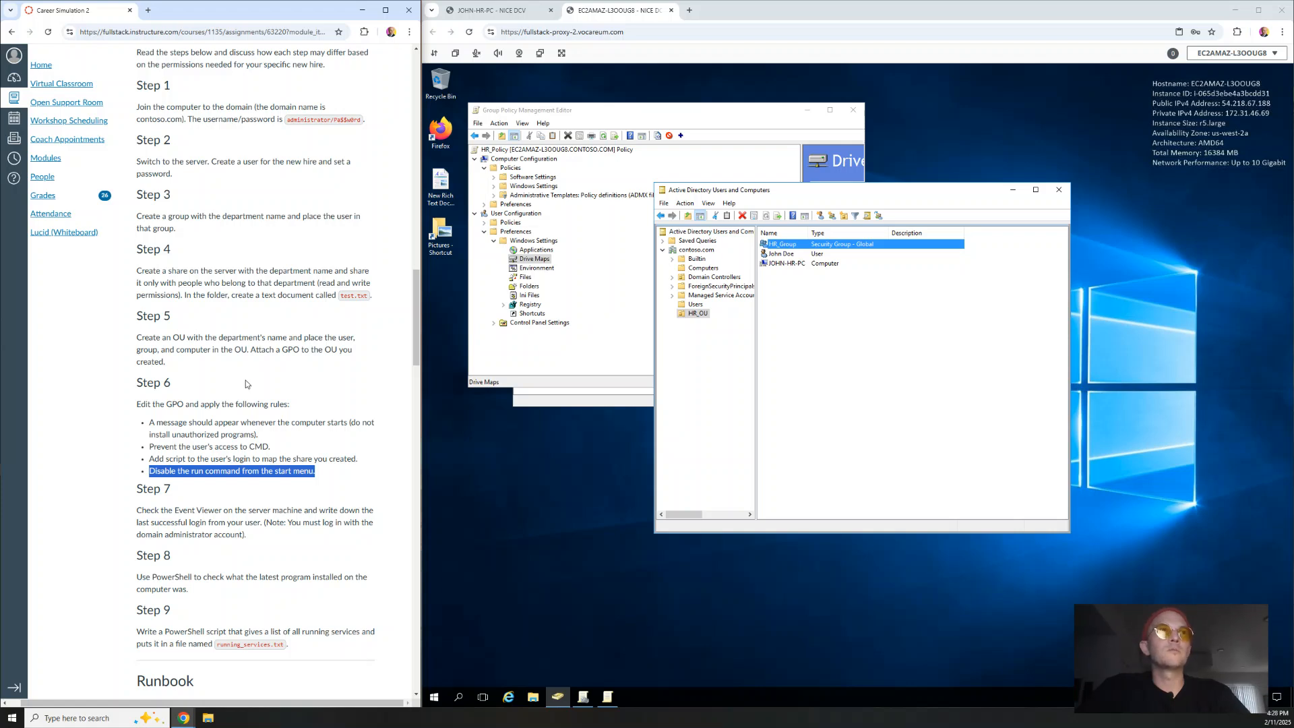
left_click(147, 12)
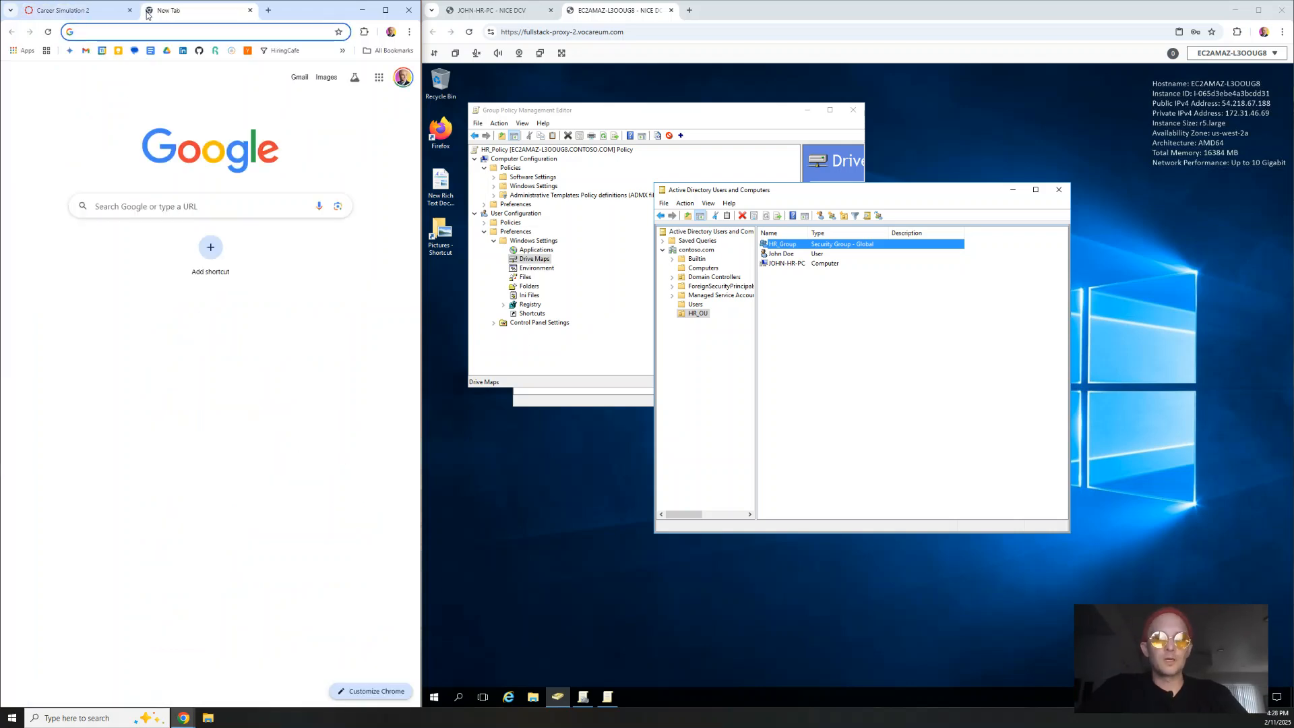
type("gemini.google.com/app")
left_click(138, 63)
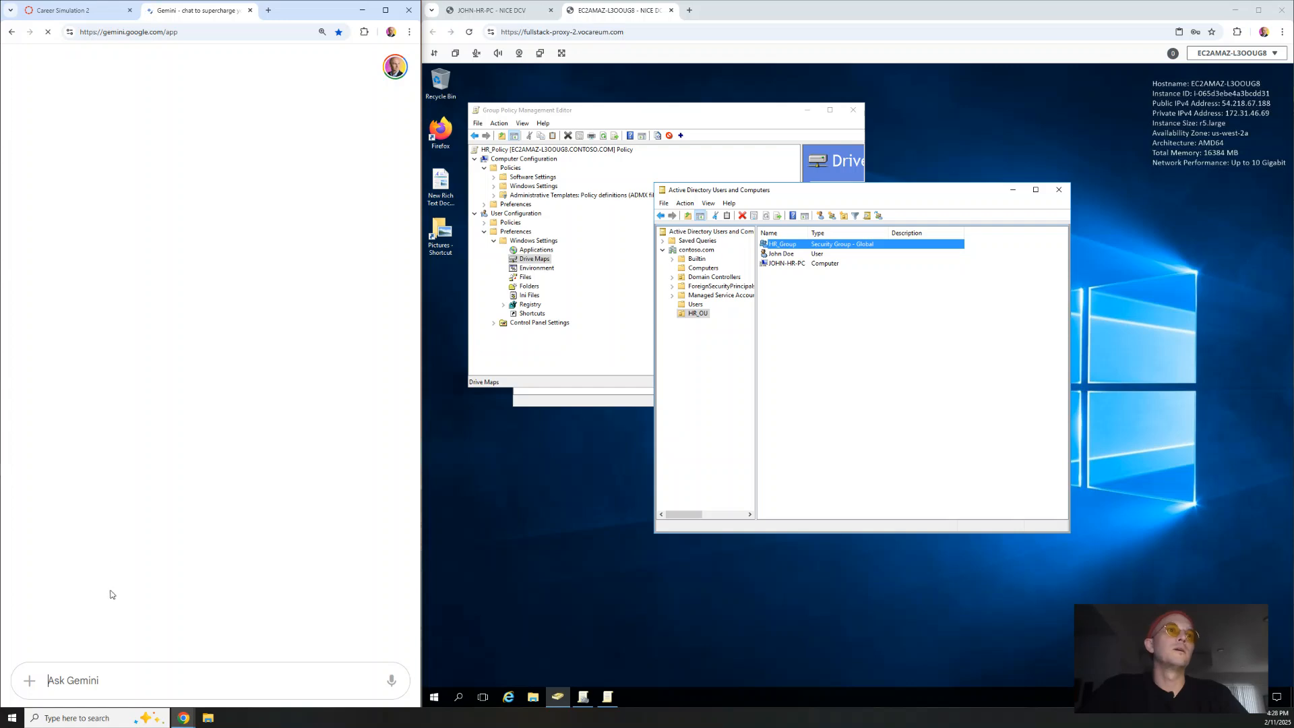
key("ctrl+v")
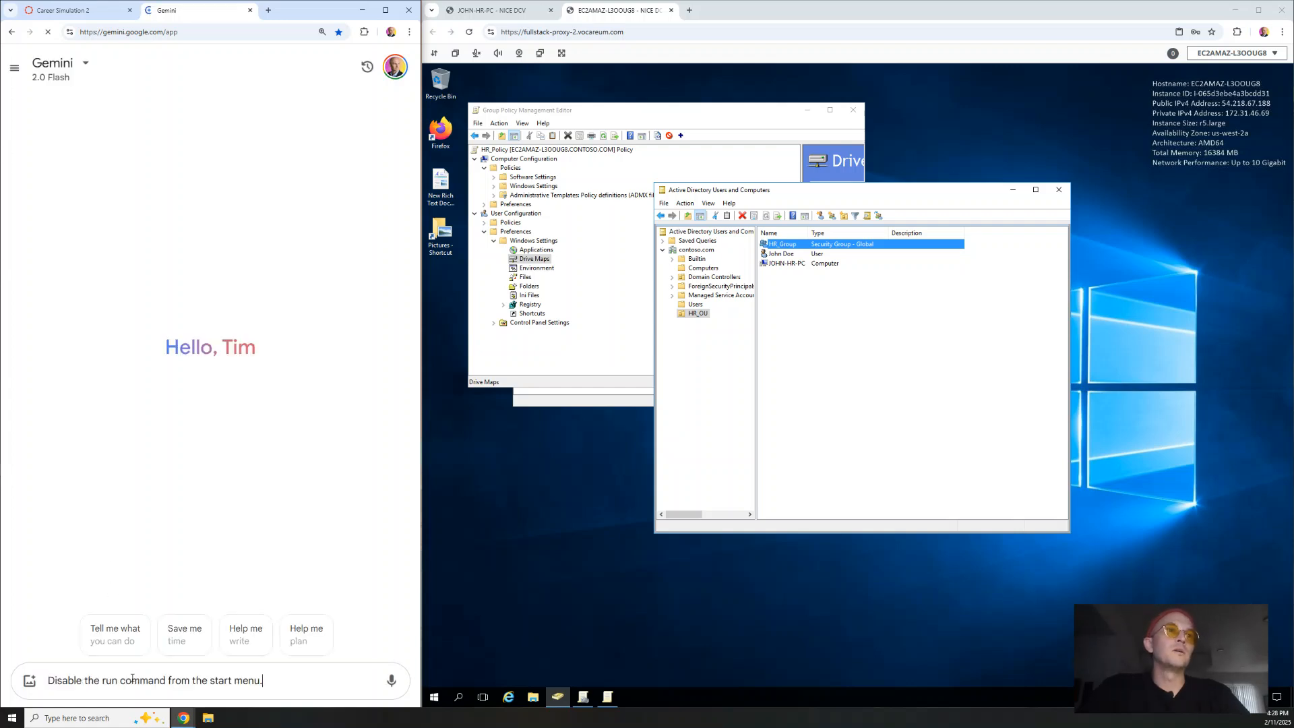
- Add the question "How to do this in GPO Editor?" on a new line of the prompt and send it
key("shift+Return")
type("How t")
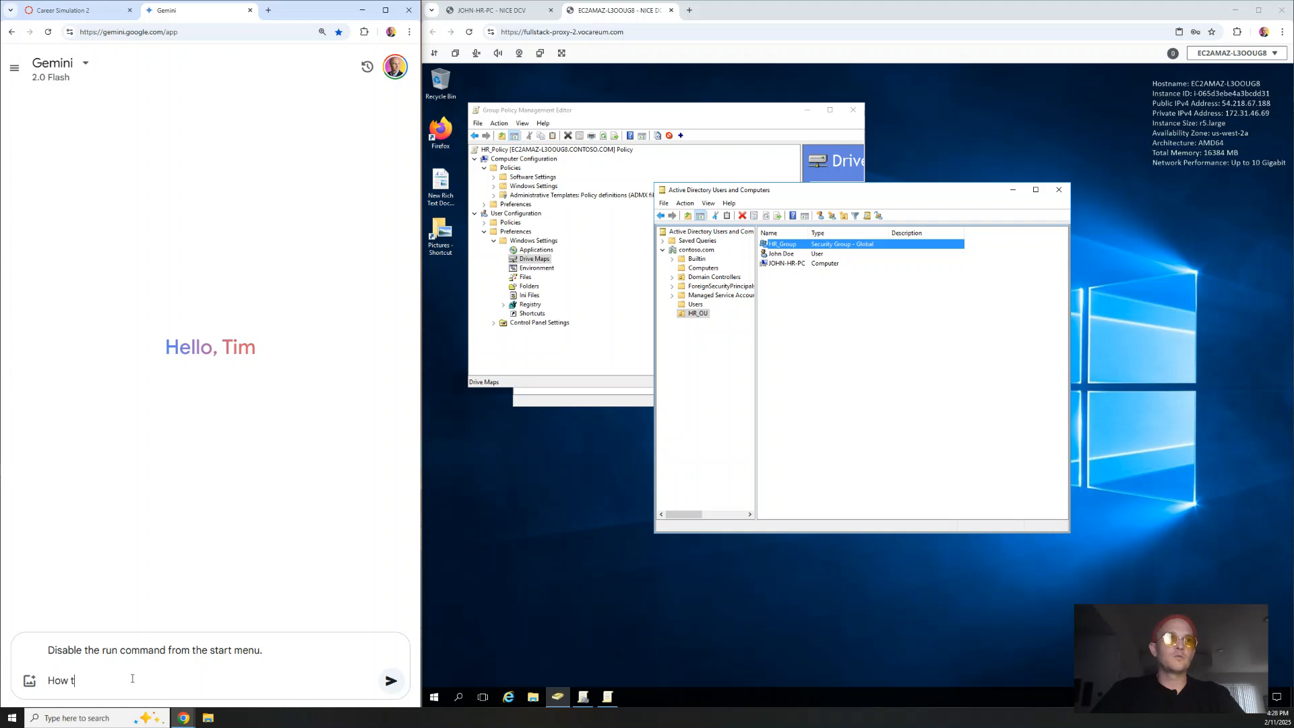
type("o do this in G")
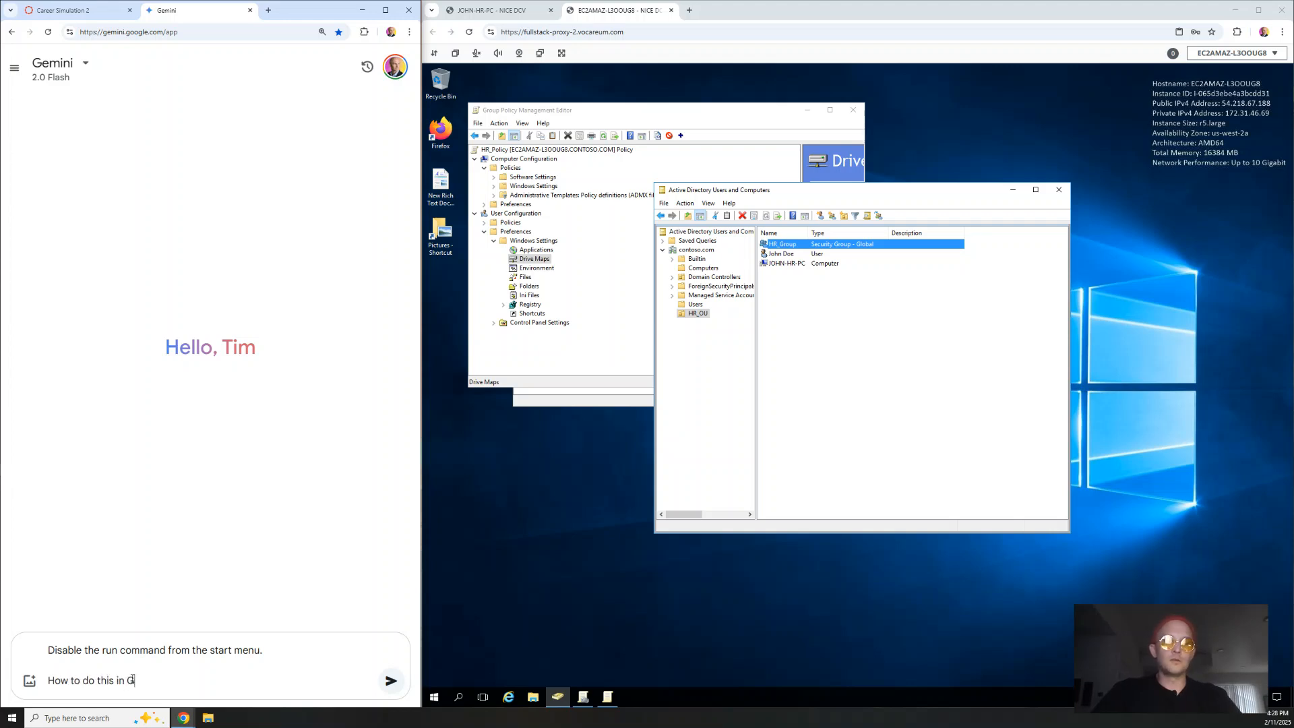
type("PO Editor?")
key("Return")
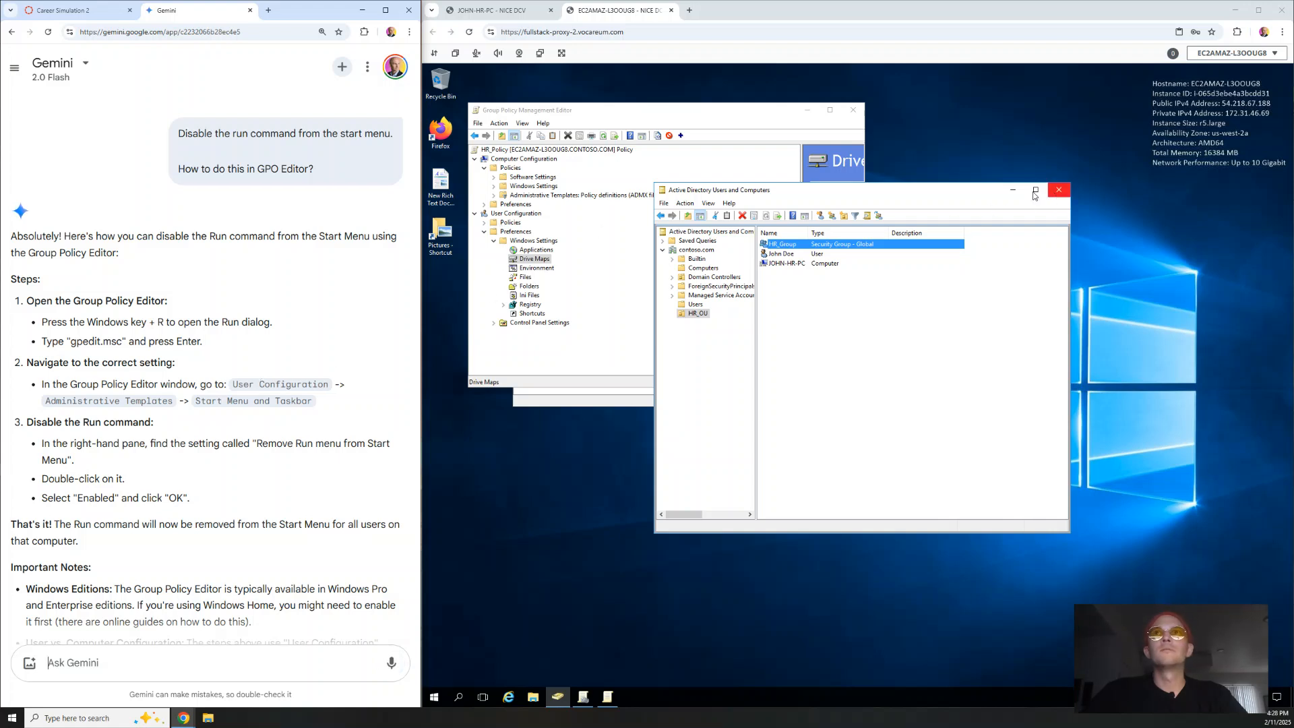
- Expand Policies under User Configuration in HR_Policy and widen the browser window showing Gemini's instructions
left_click(548, 242)
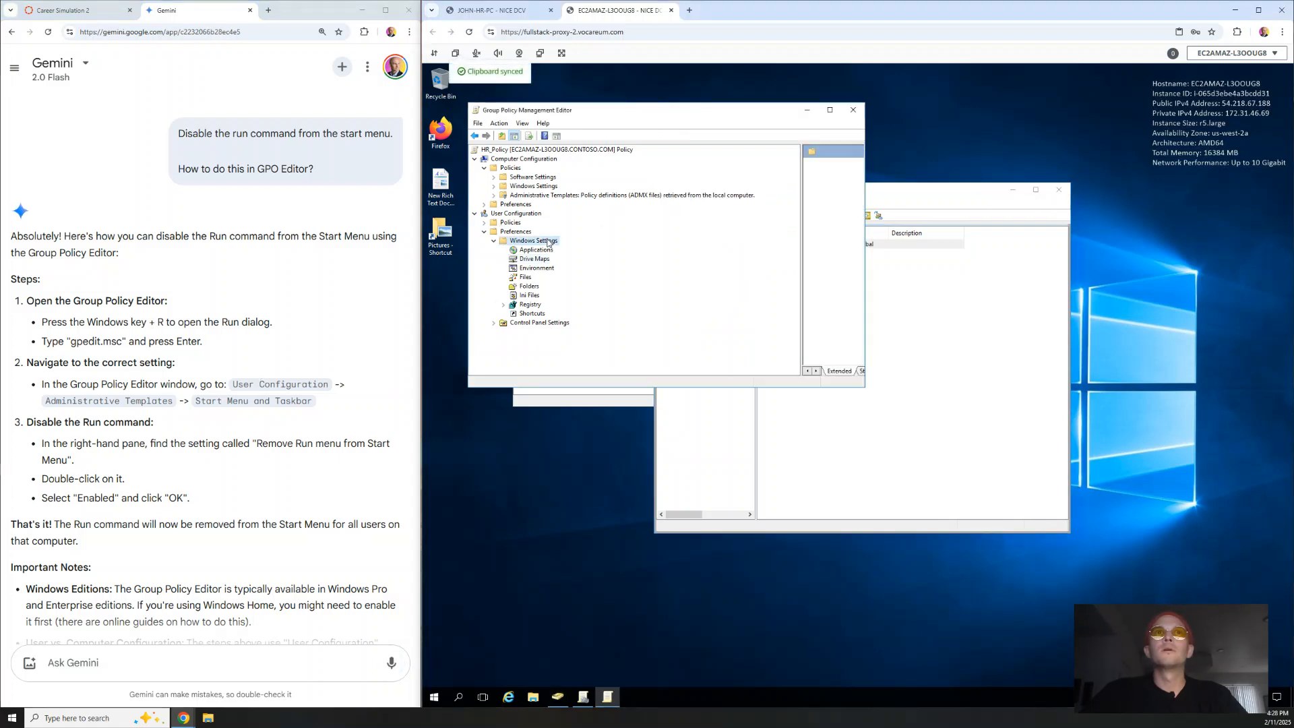
left_click(475, 213)
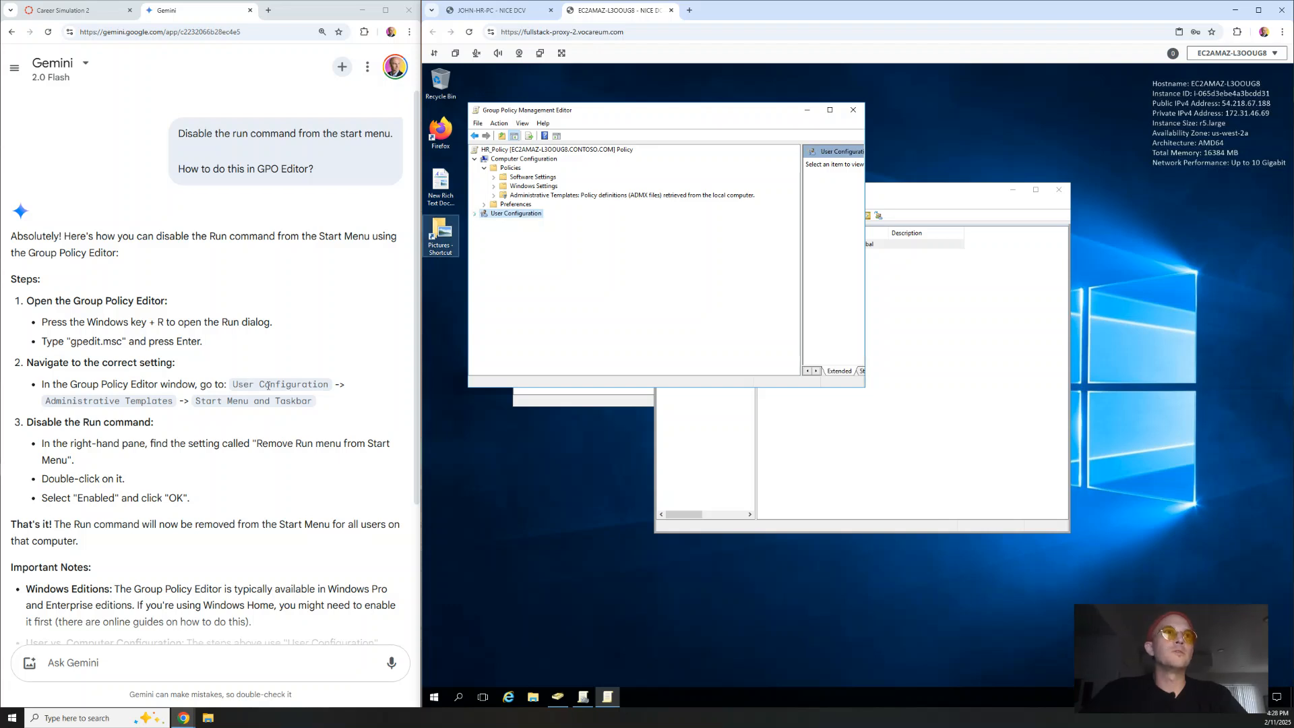
left_click(475, 213)
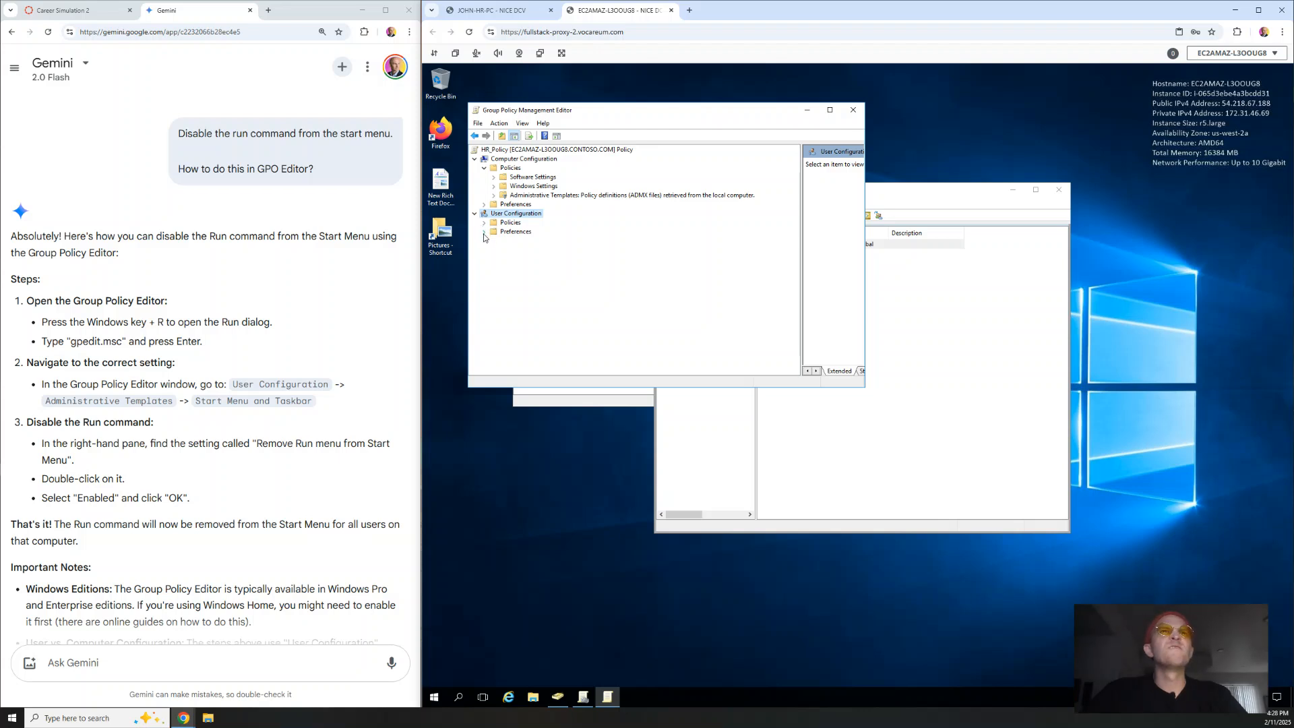
left_click(484, 223)
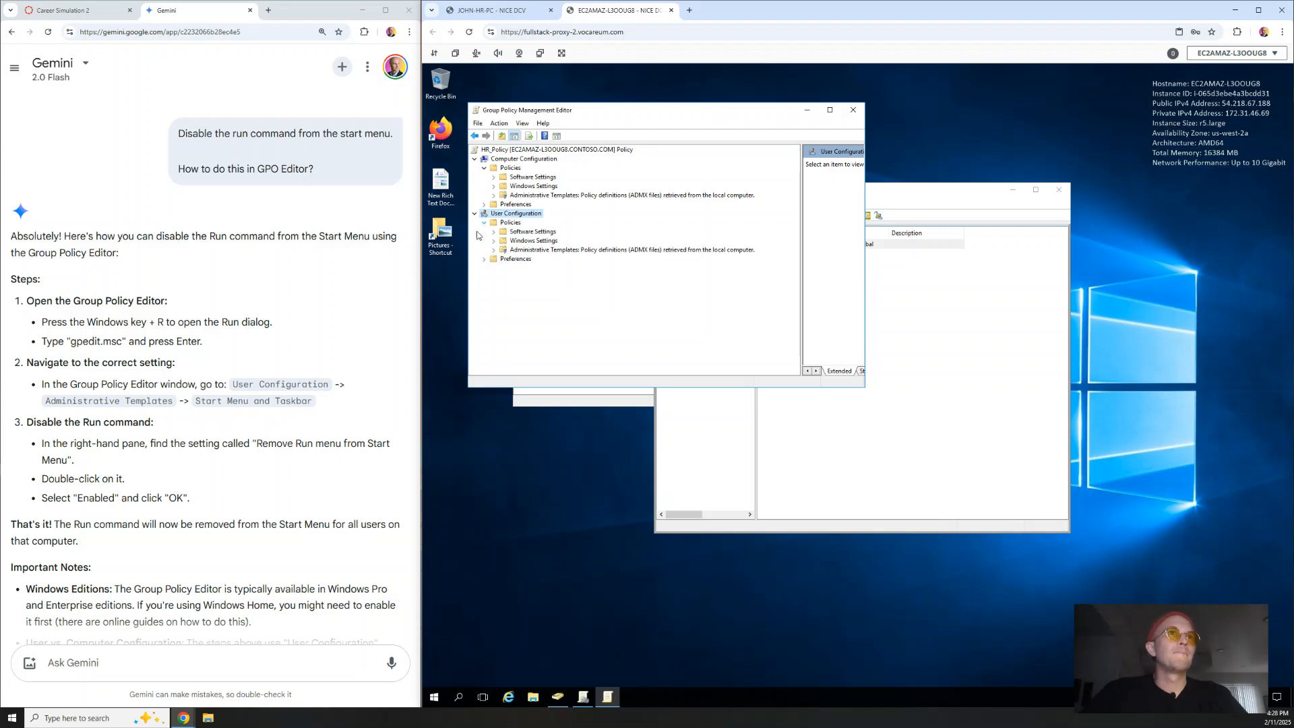
left_click_drag(419, 405, 480, 400)
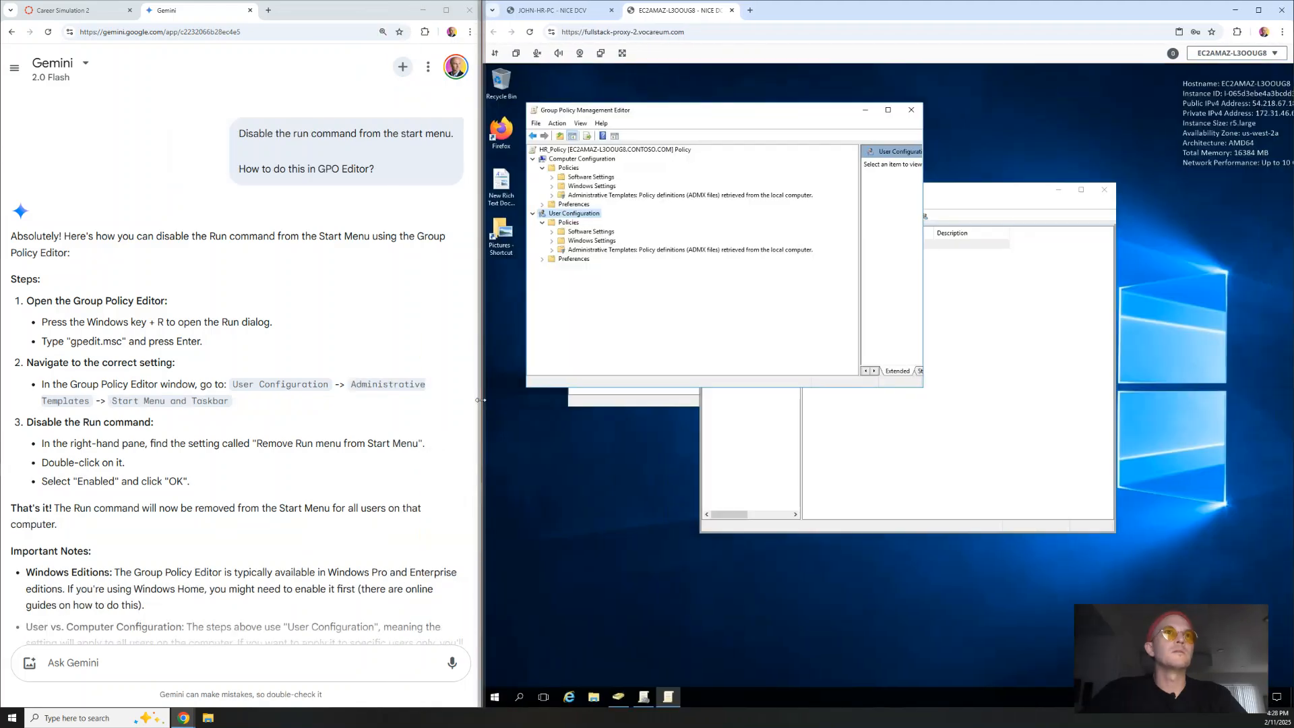
- Turn off the Administrative Templates filter under User Configuration and show the Start Menu and Taskbar settings in a widened editor window
left_click(569, 252)
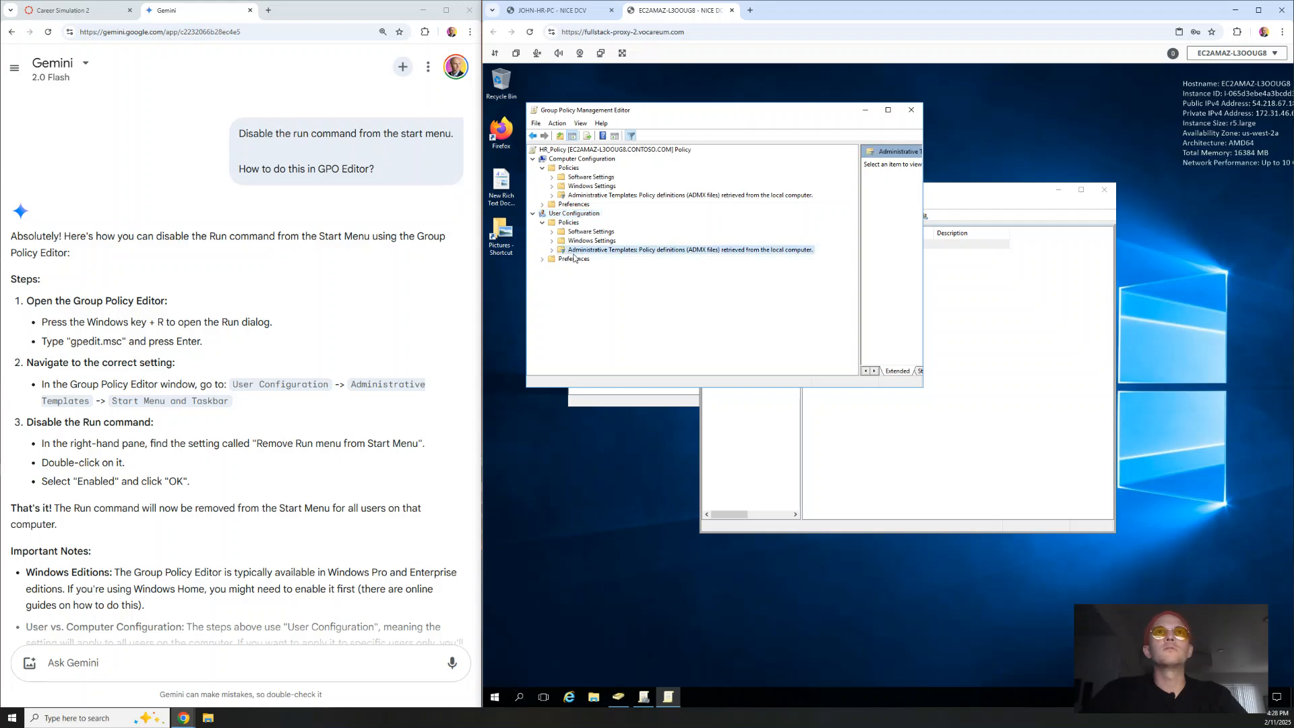
right_click(573, 250)
left_click(601, 269)
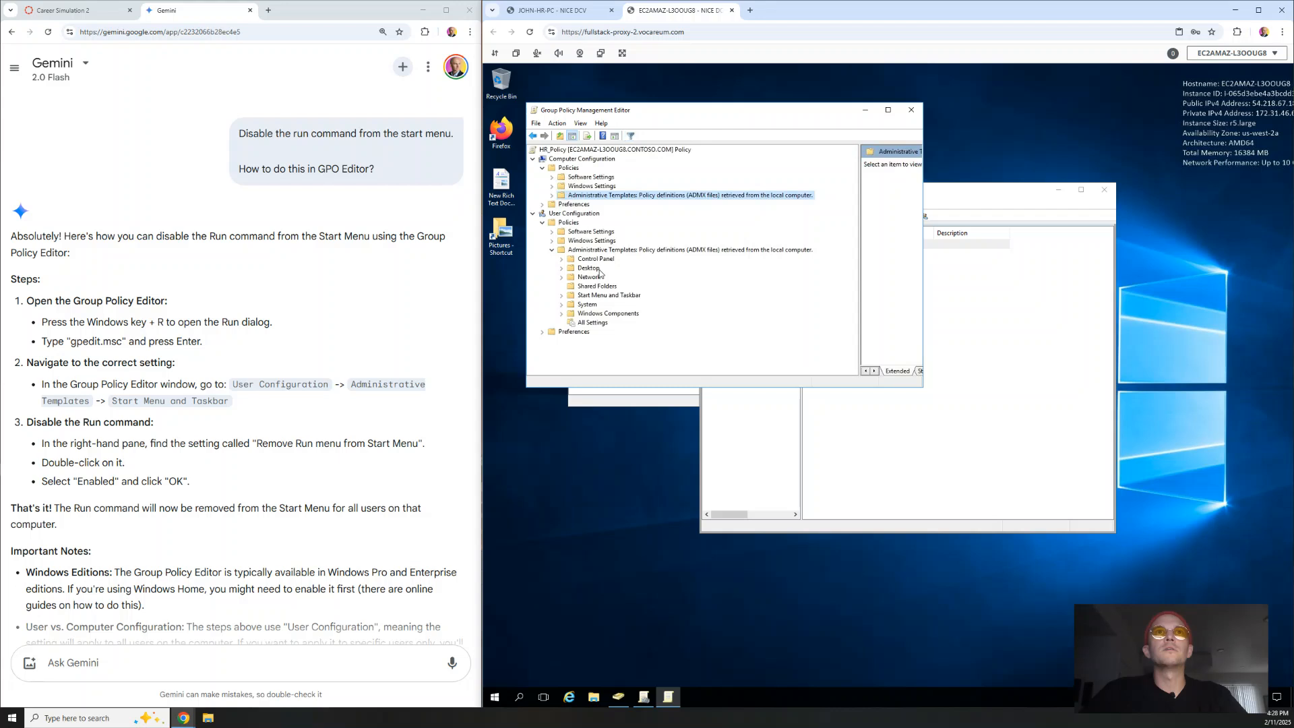
left_click(593, 253)
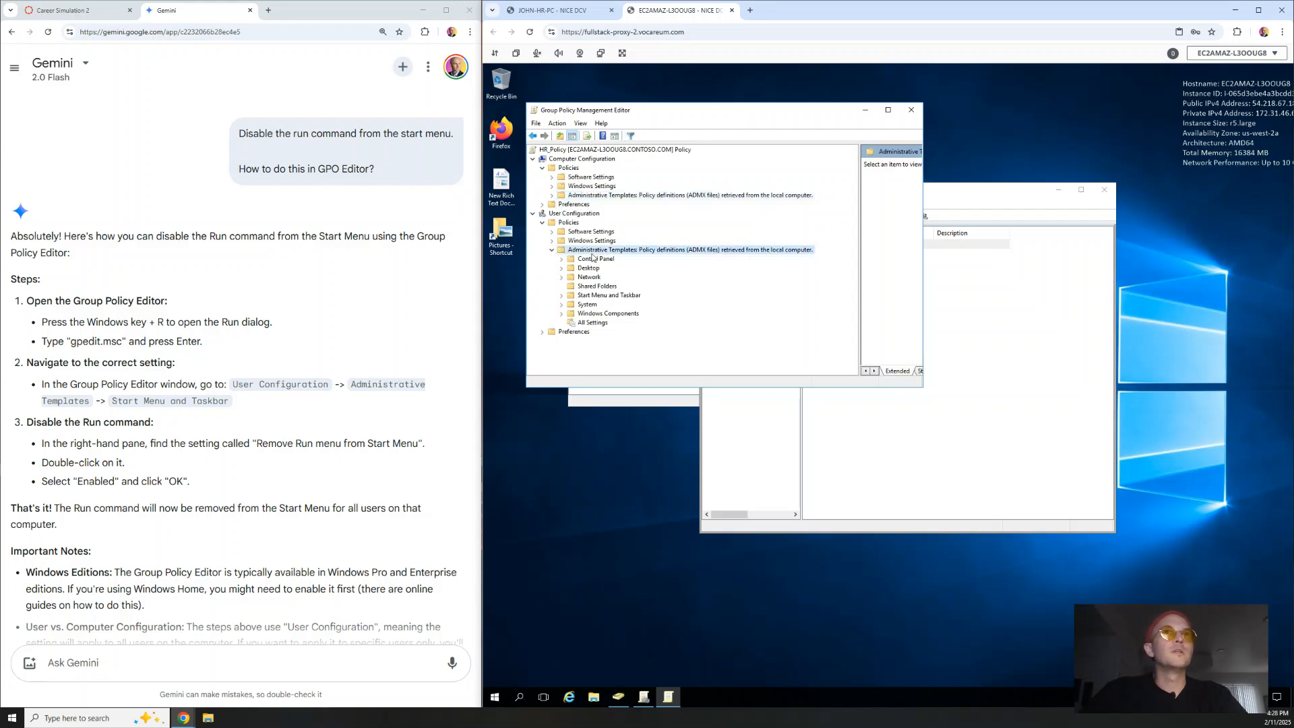
left_click(584, 297)
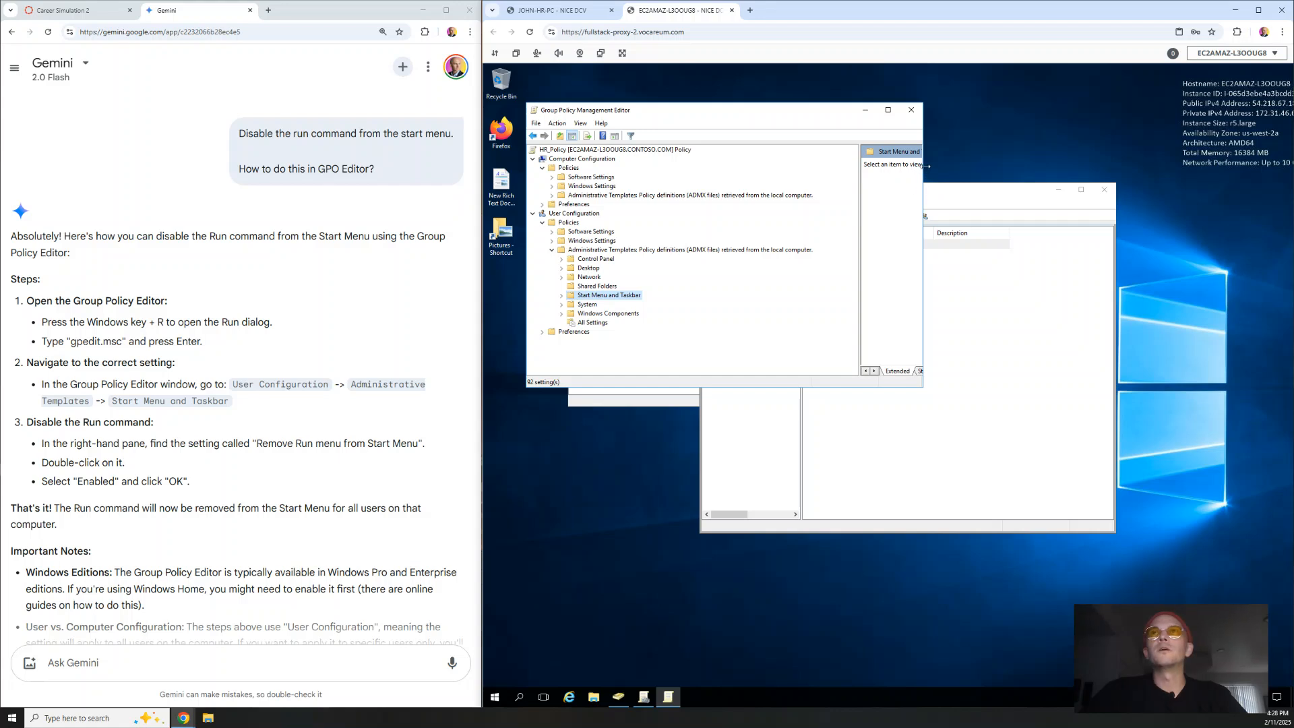
left_click_drag(927, 165, 1176, 172)
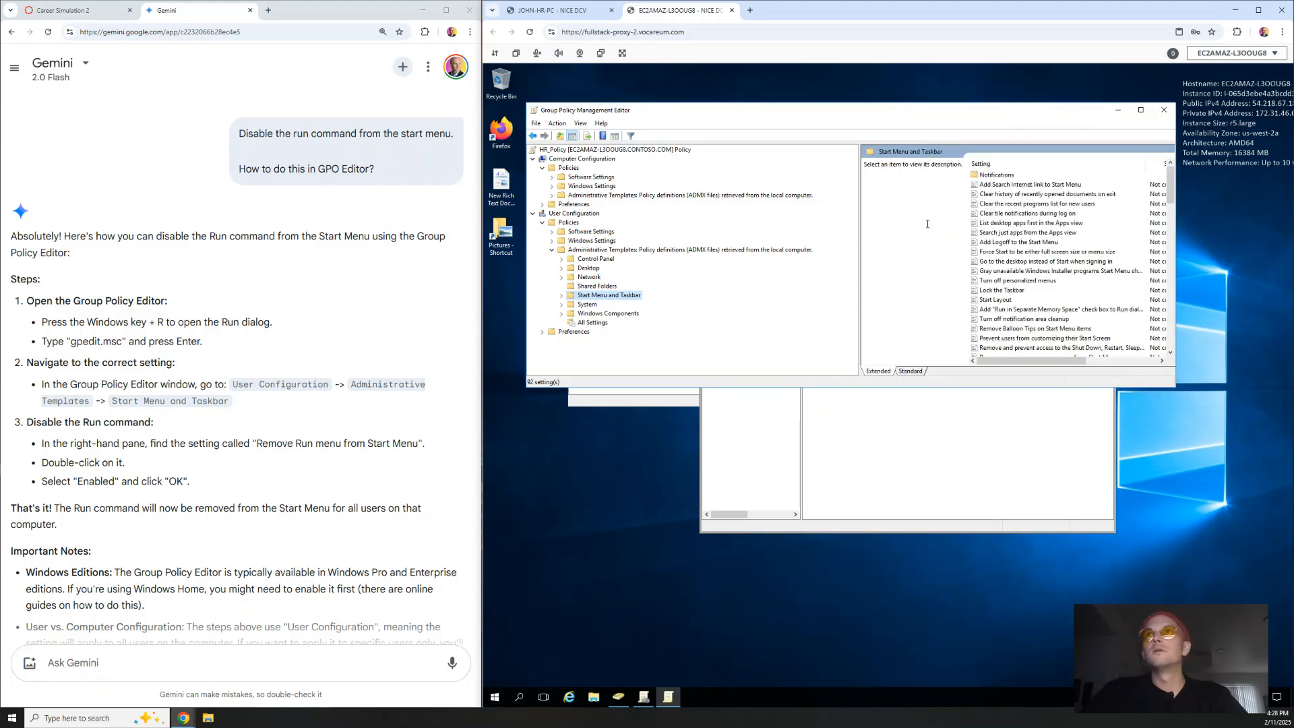
- Turn the template filter back on and set its keyword to run, matching any word in policy setting titles
right_click(601, 299)
left_click(639, 308)
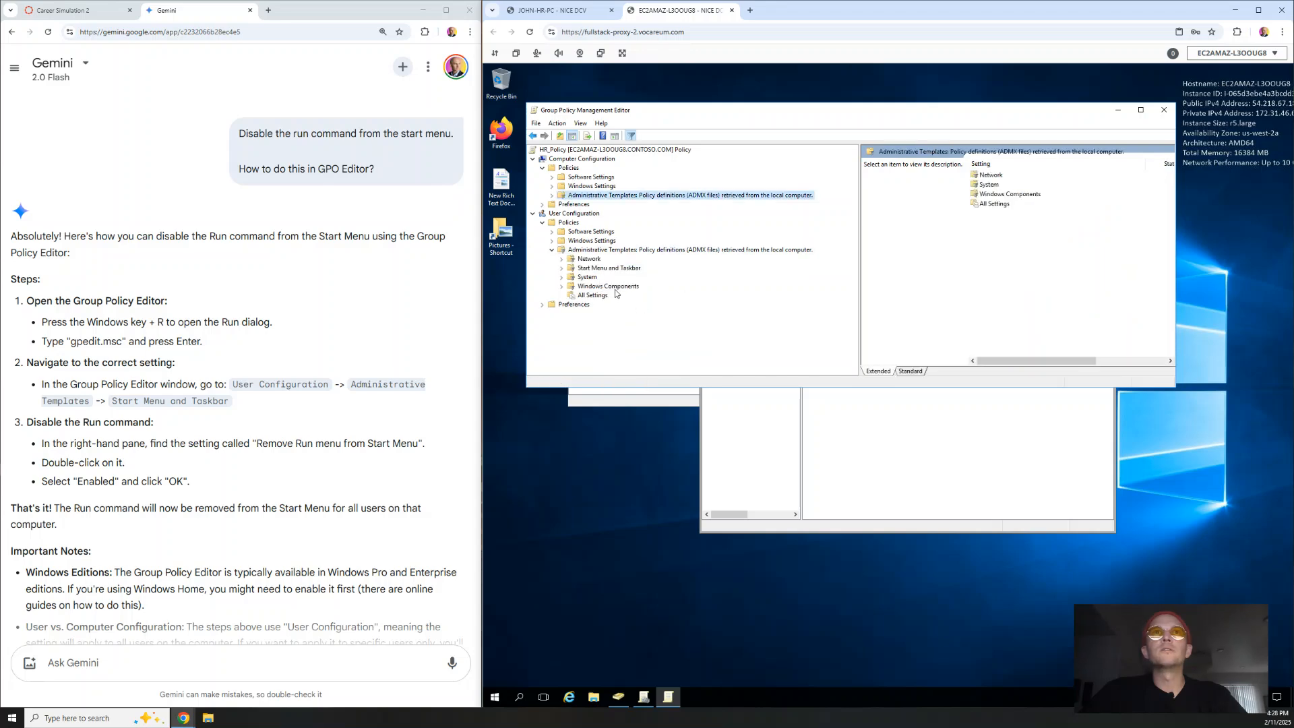
right_click(599, 268)
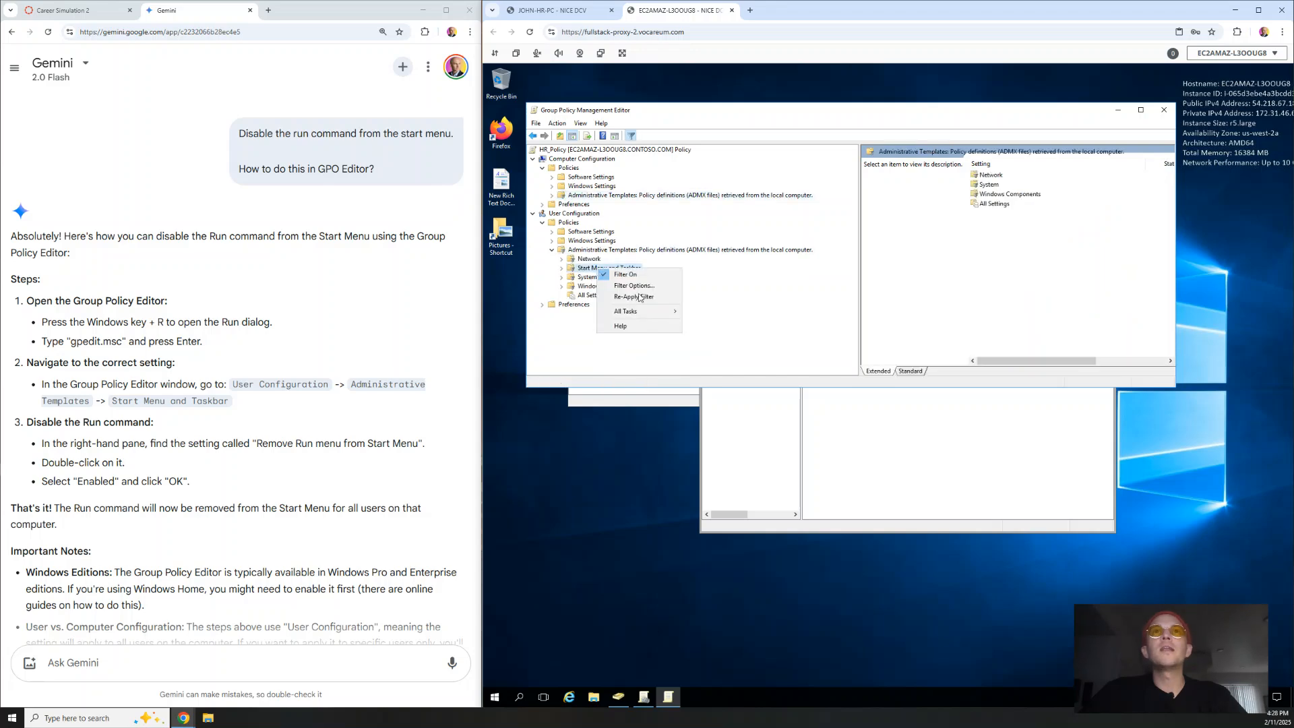
left_click(639, 292)
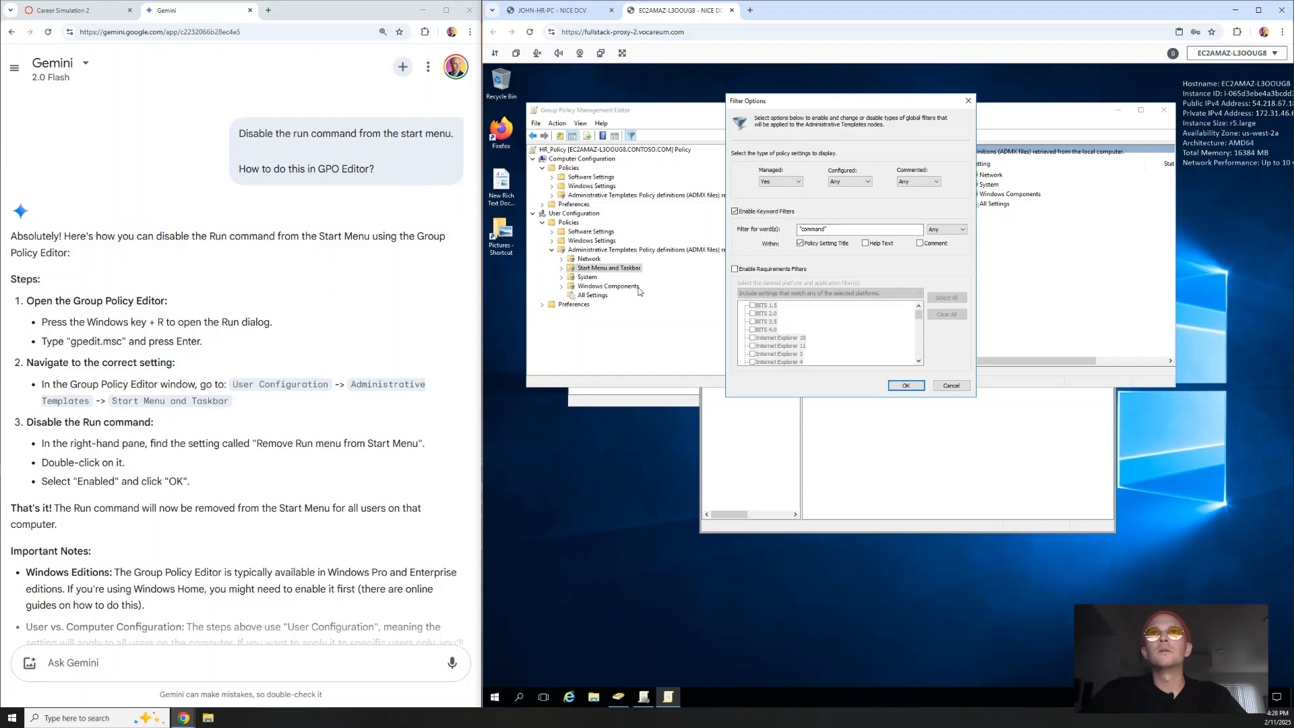
double_click(819, 229)
type("run")
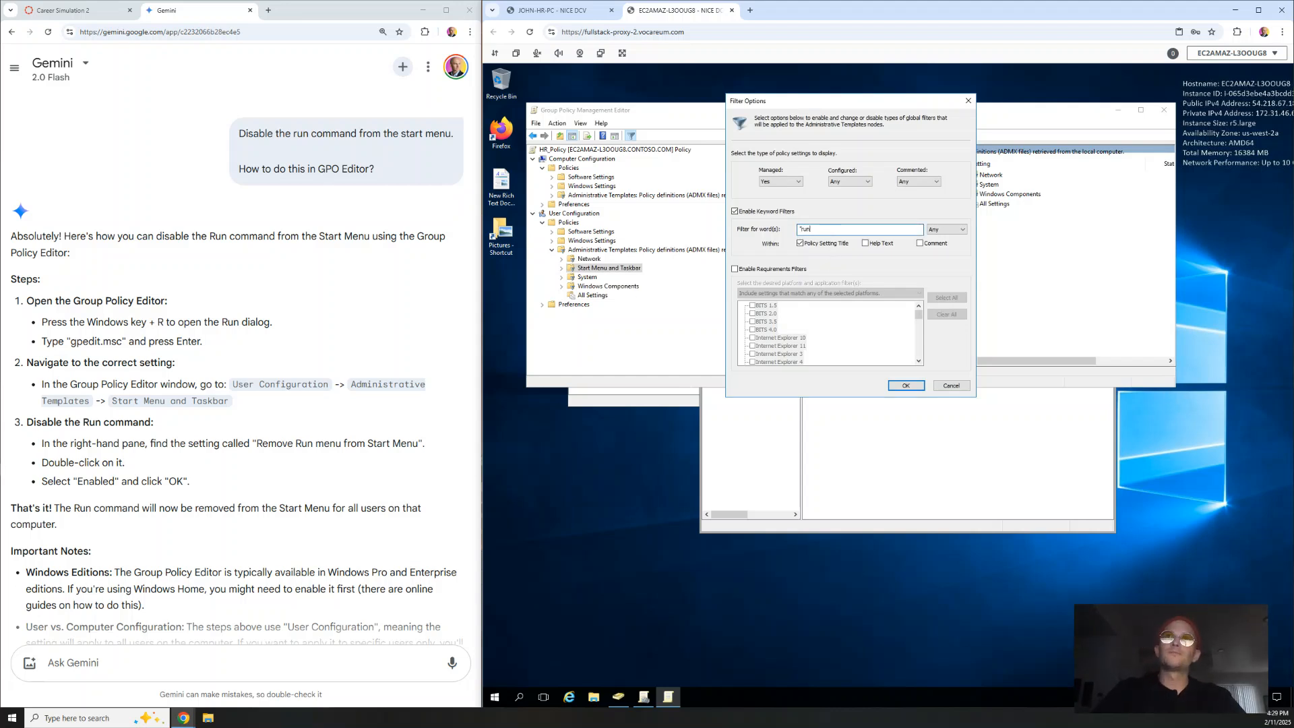
key("BackSpace")
key("BackSpace")
key("BackSpace")
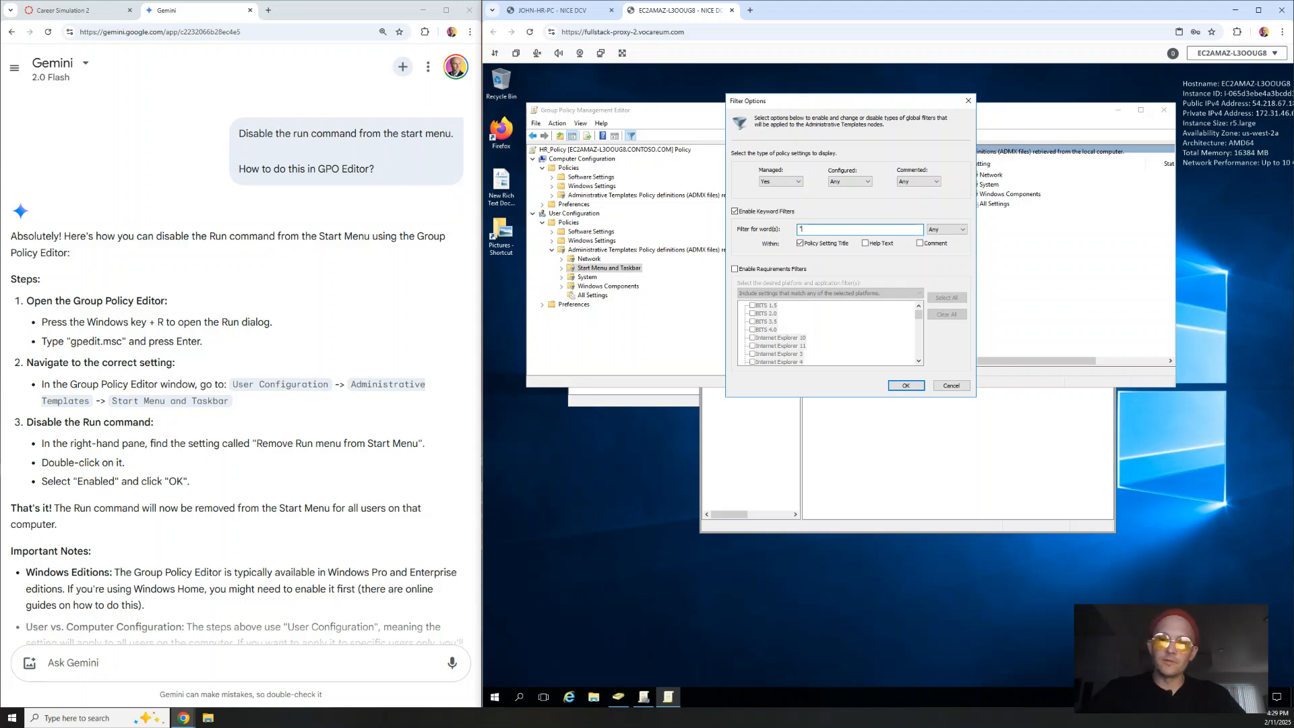
type("run")
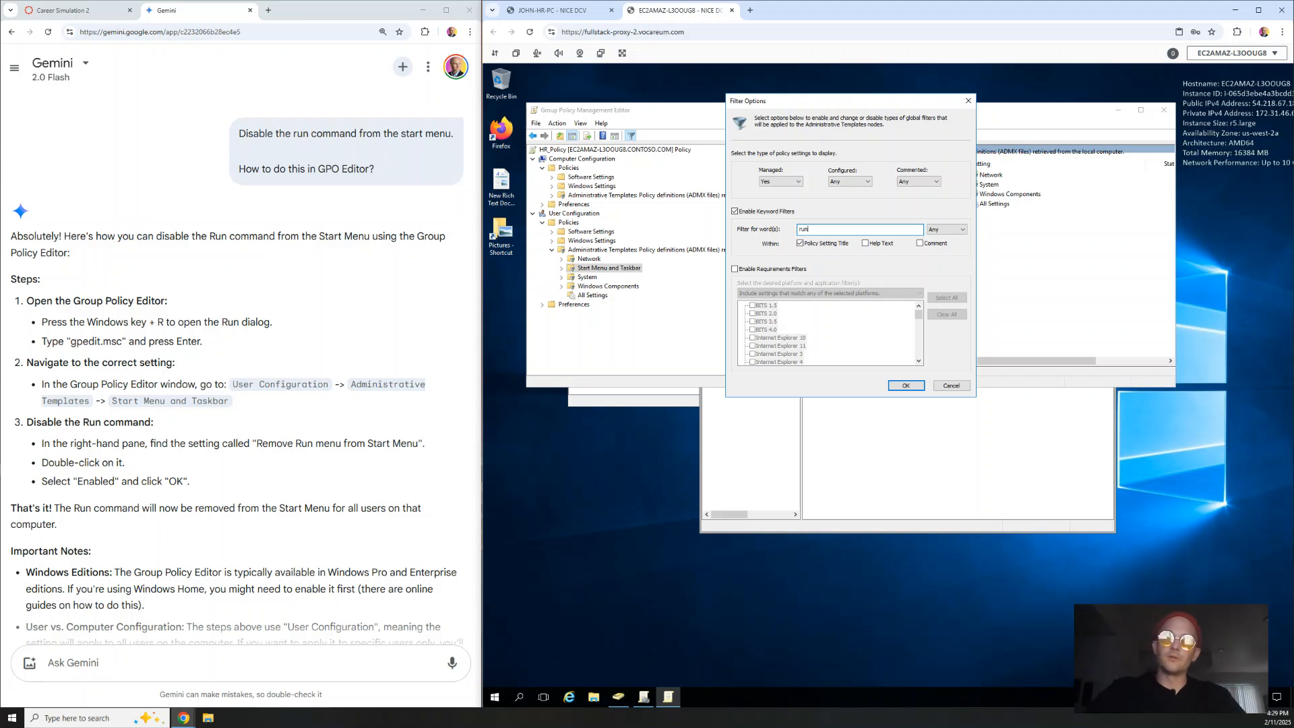
left_click(898, 387)
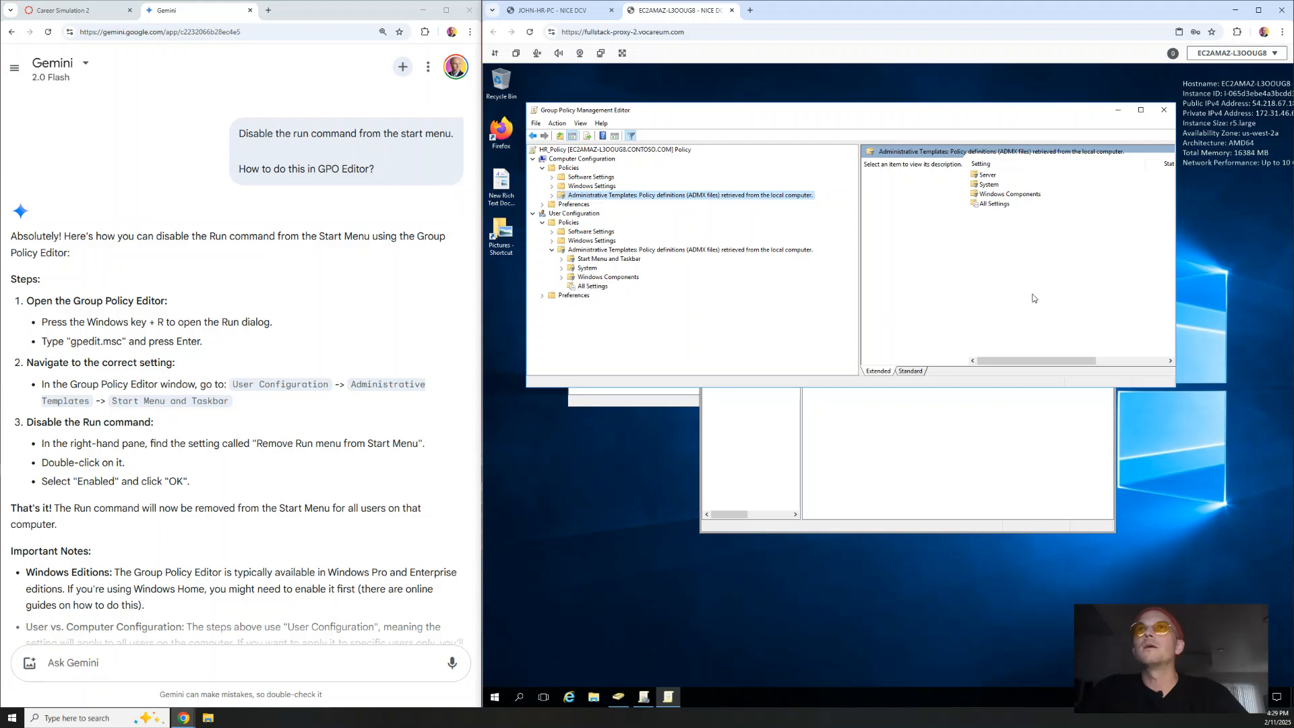
- Enable Remove Run menu from Start Menu under Start Menu and Taskbar and close the policy editor
left_click(590, 269)
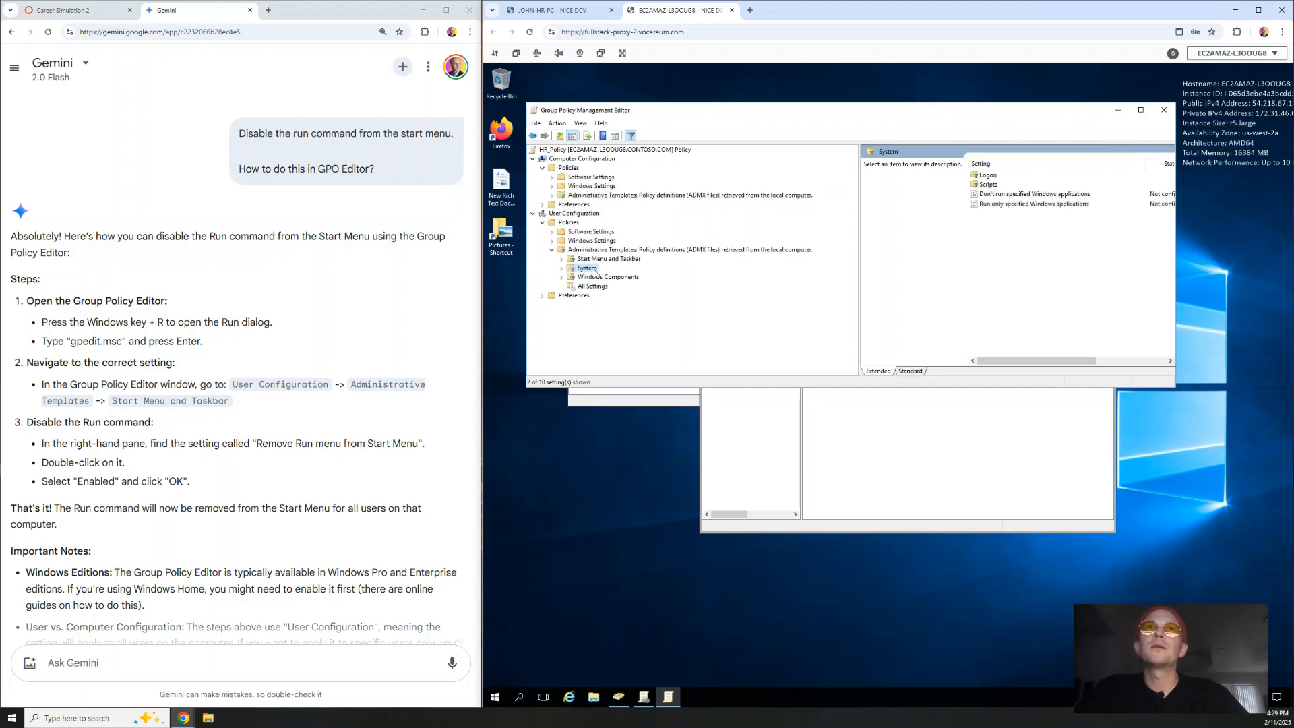
left_click(602, 261)
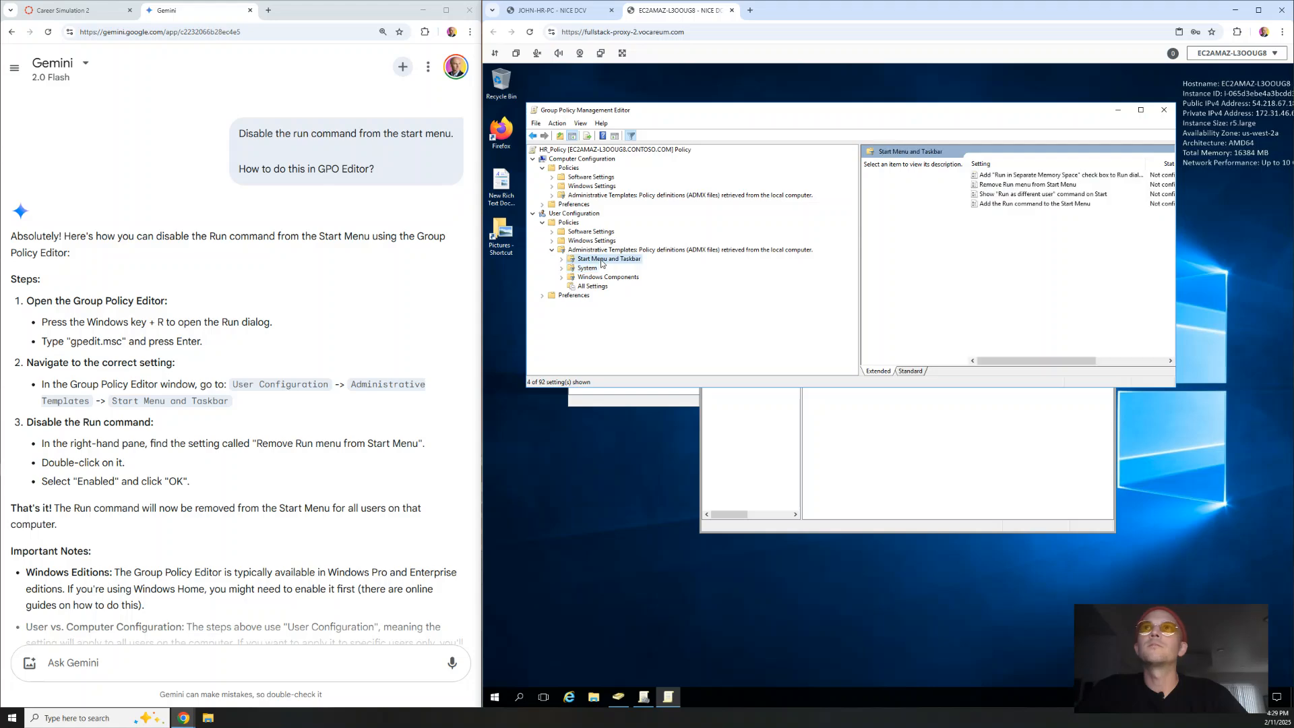
double_click(1023, 186)
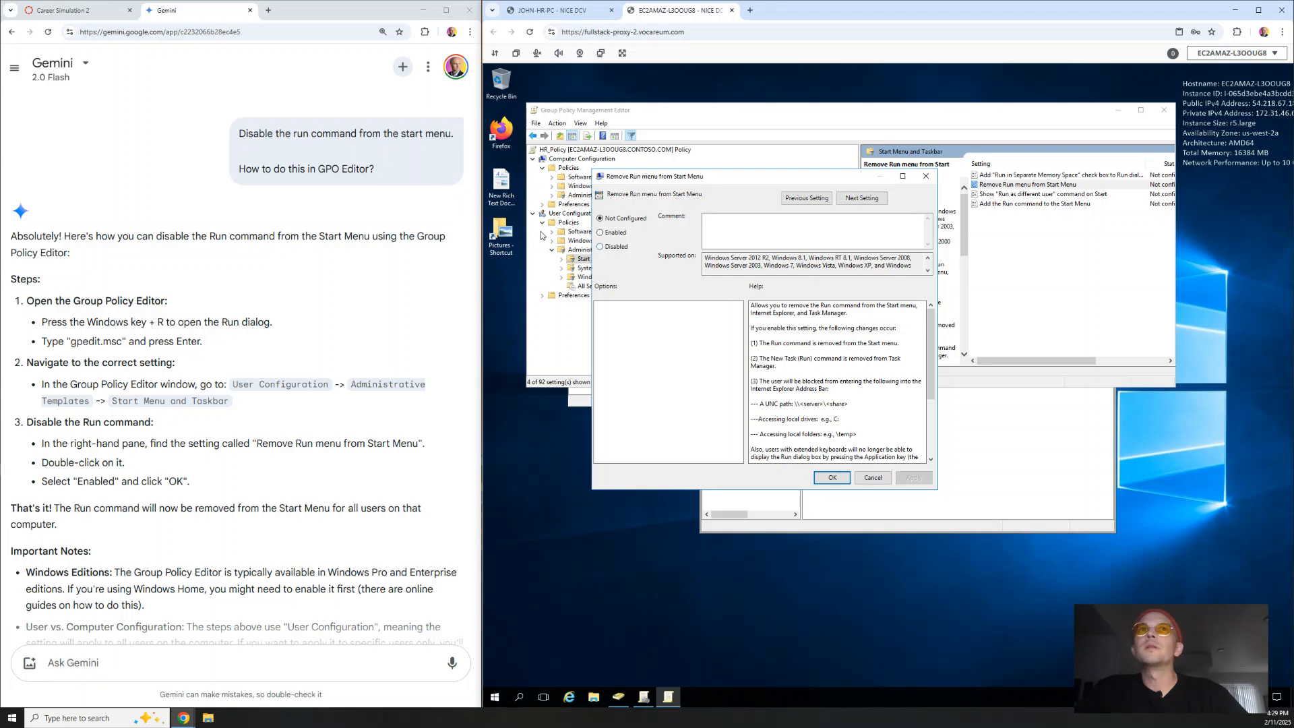
left_click(601, 233)
left_click(914, 478)
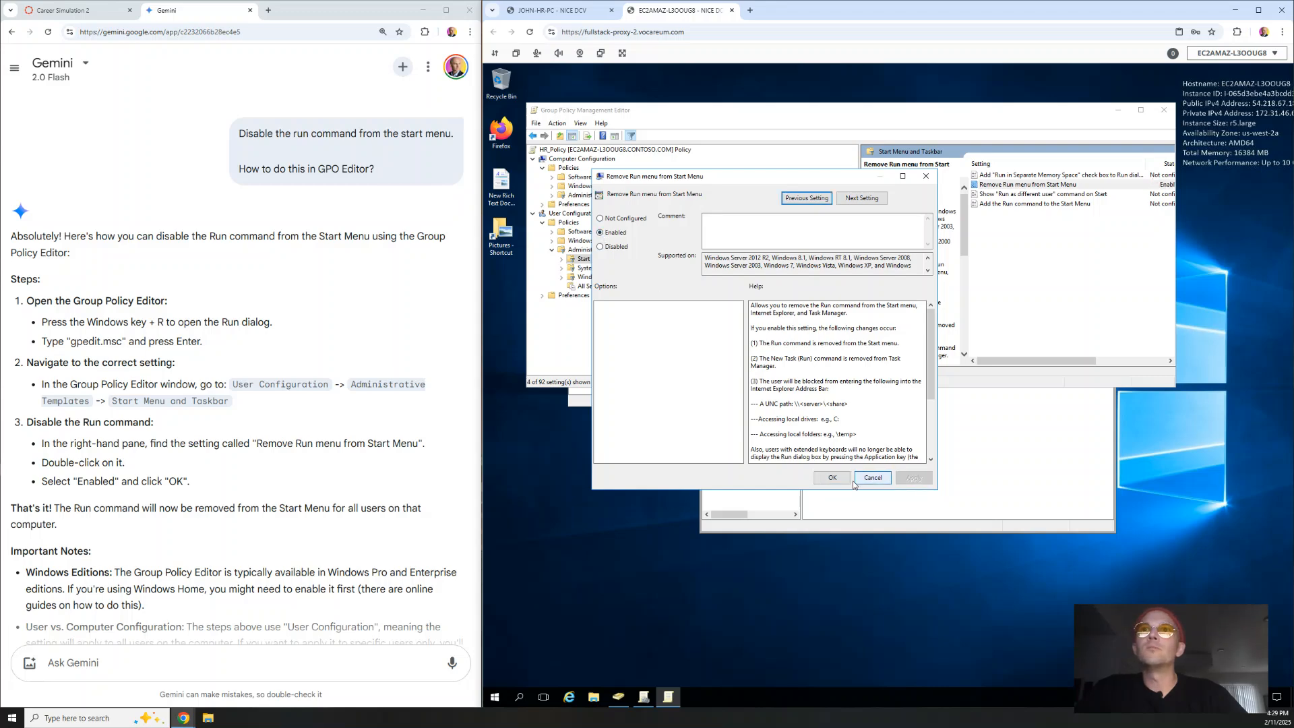
left_click(834, 478)
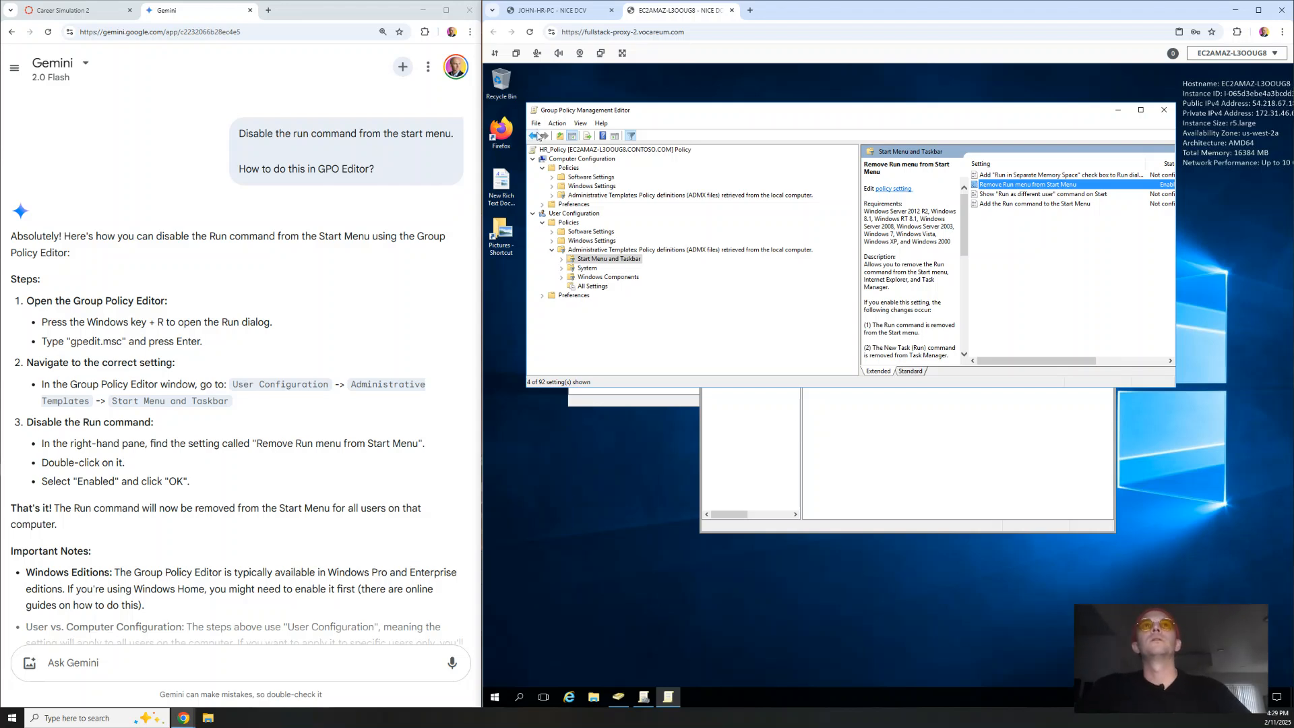
left_click(532, 135)
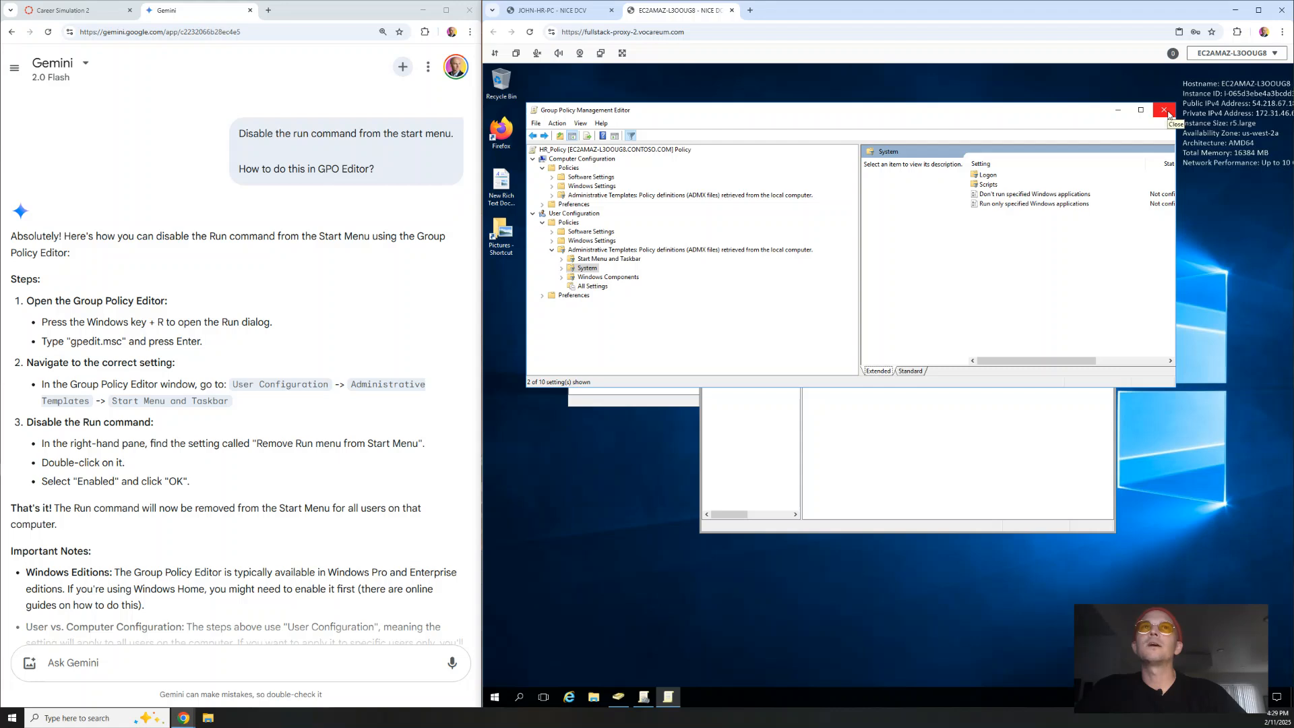
left_click(1165, 111)
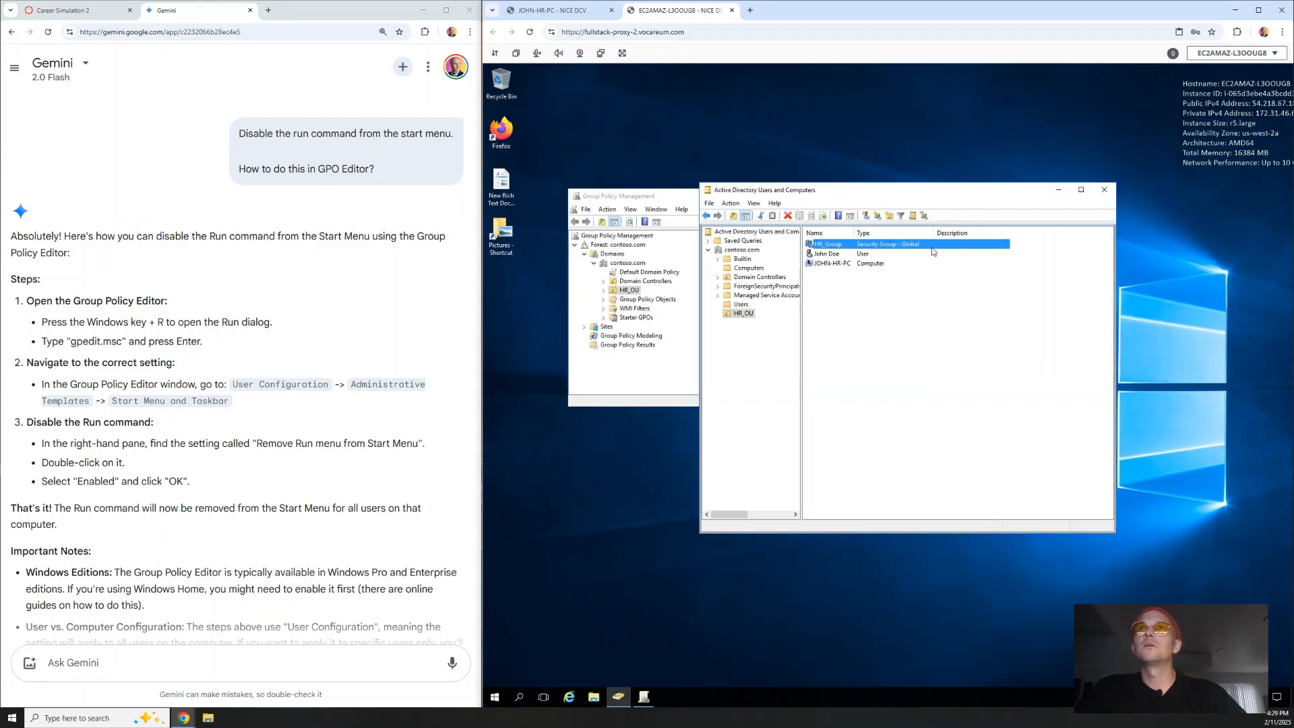
- Show HR_Policy's settings report under HR_OU in an enlarged Group Policy Management window, with all report sections expanded
left_click(653, 198)
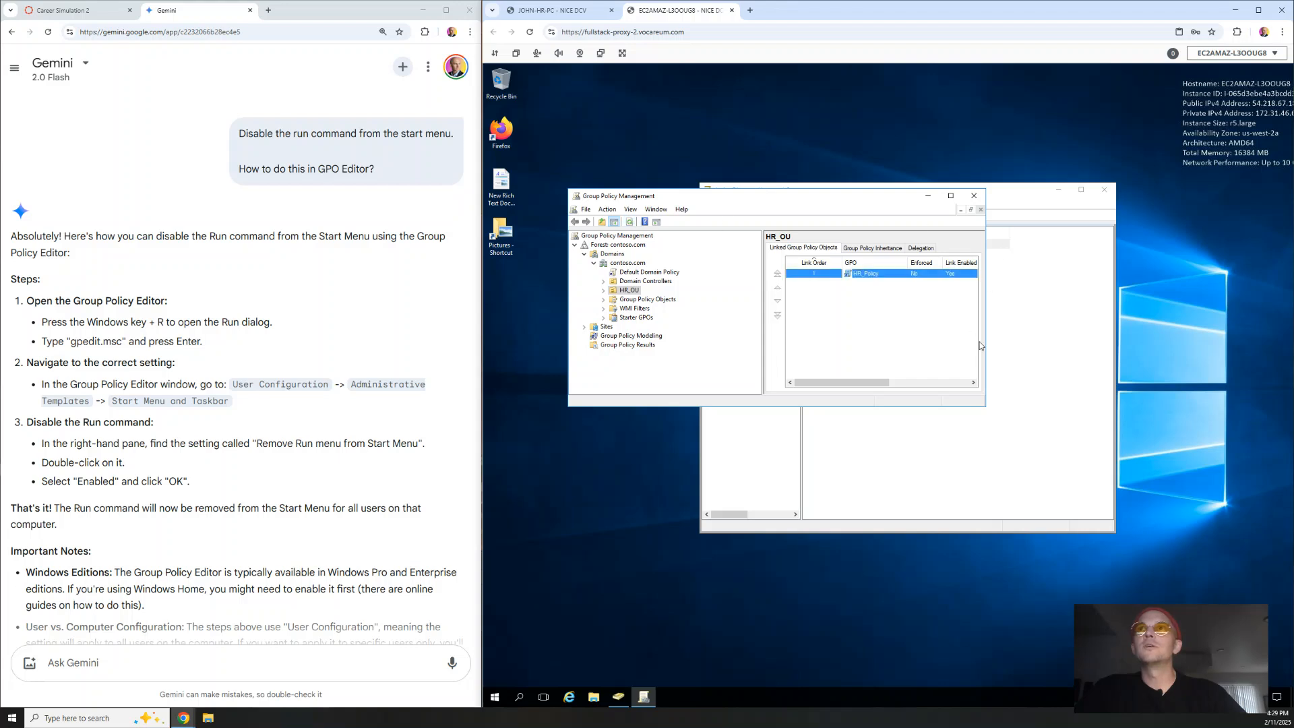
left_click_drag(988, 405, 1132, 405)
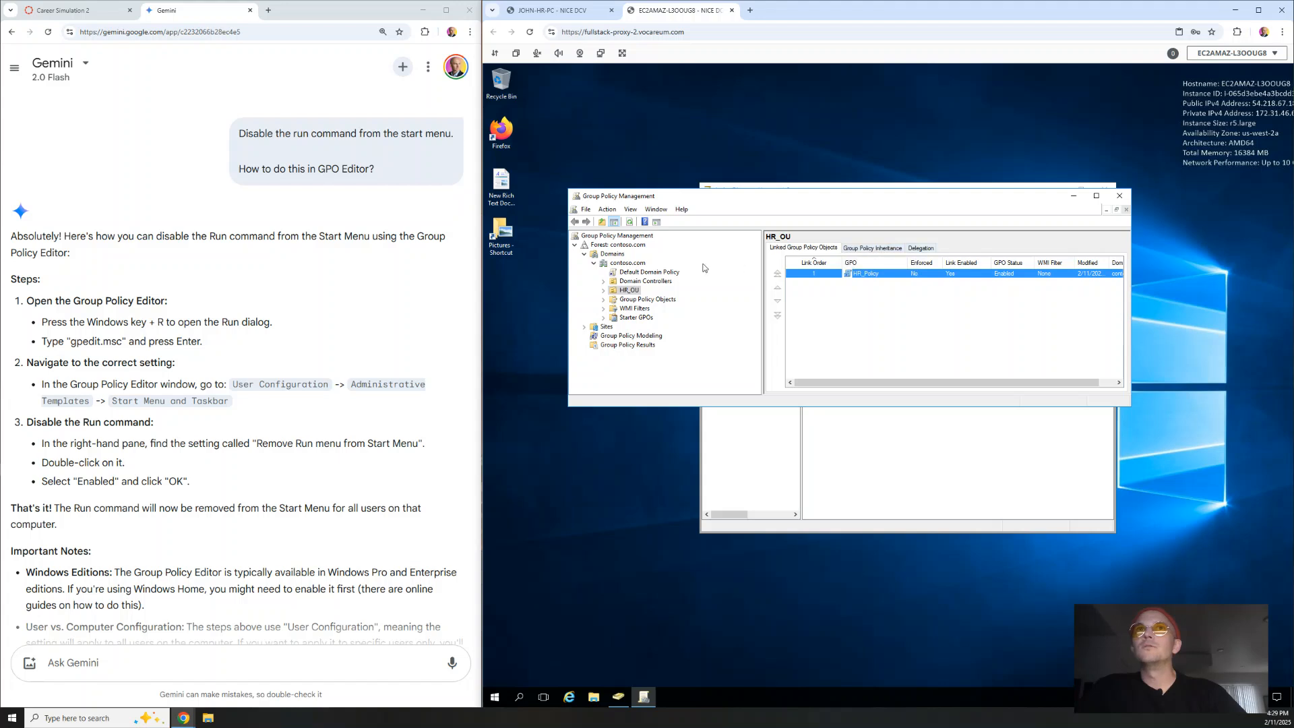
left_click(627, 291)
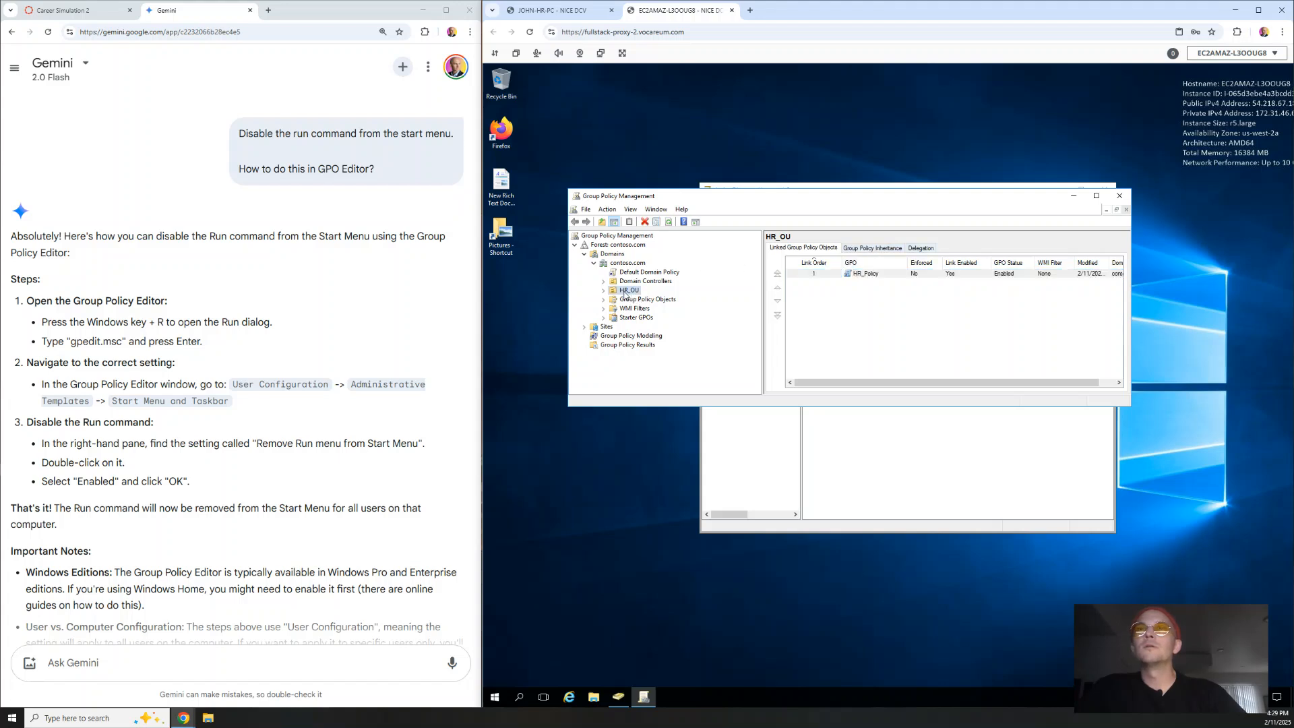
left_click(604, 291)
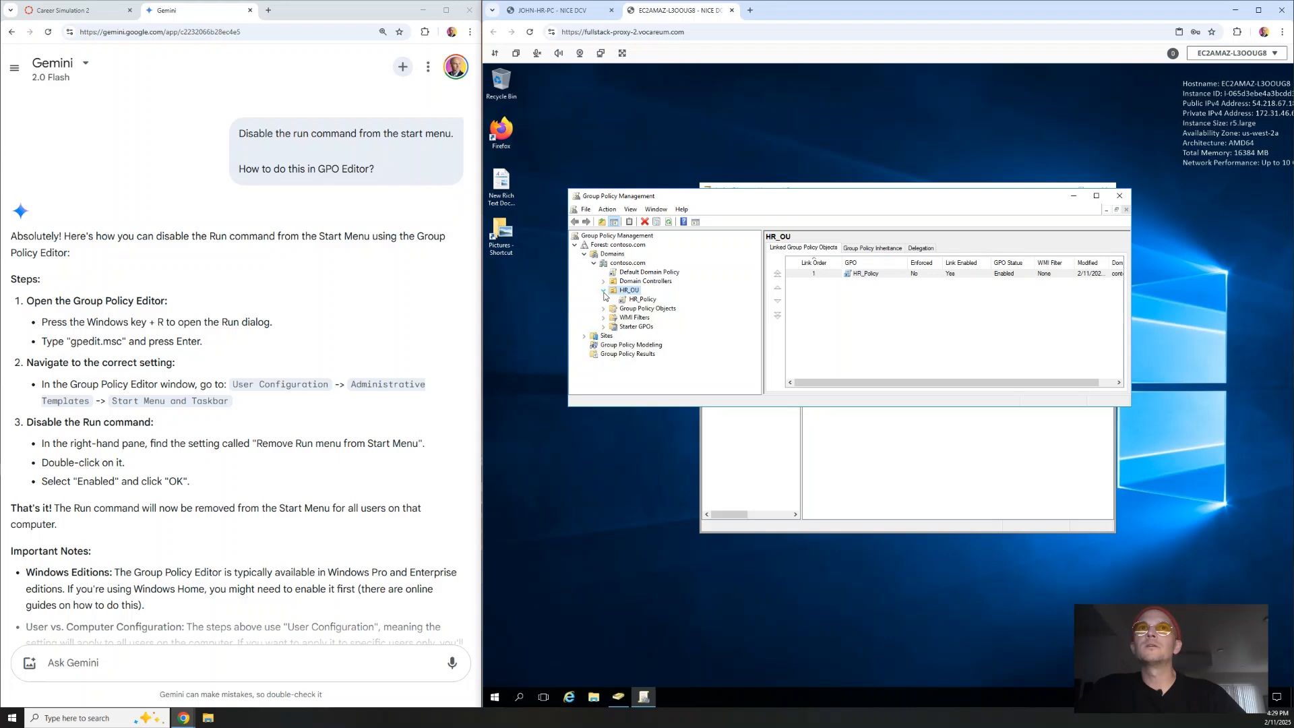
left_click(642, 299)
left_click(906, 321)
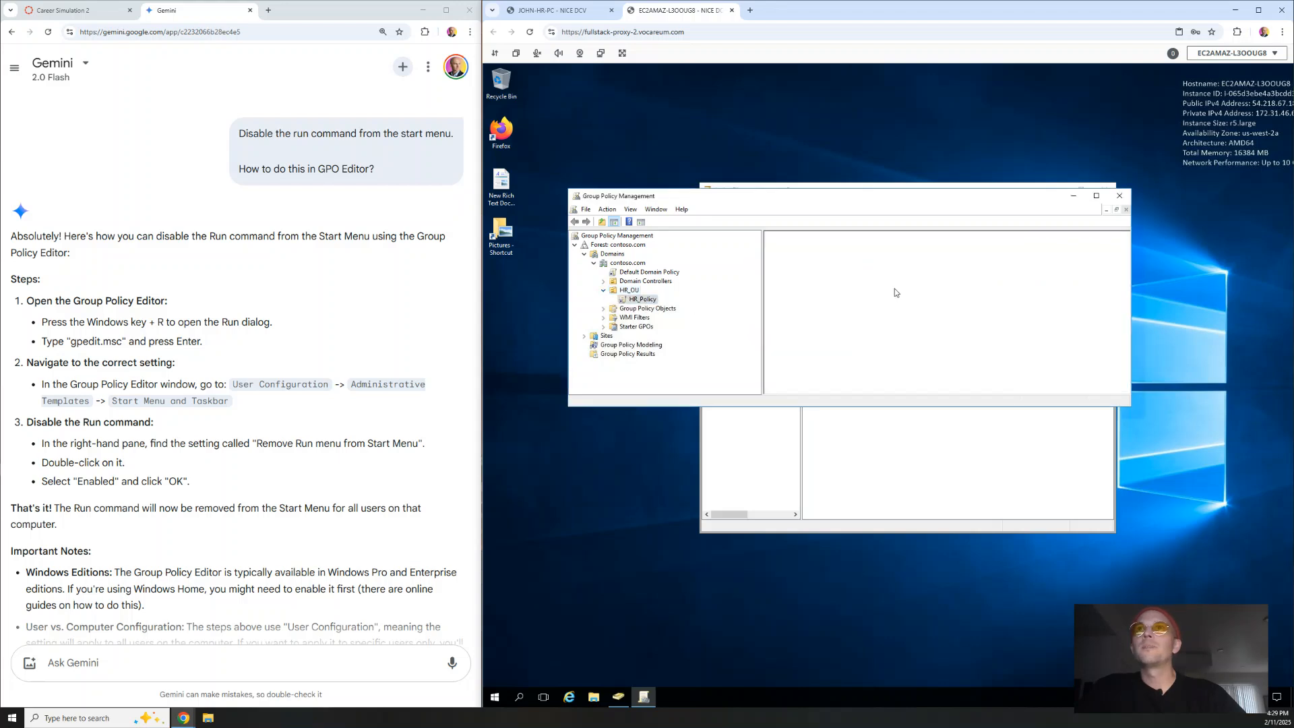
left_click(823, 250)
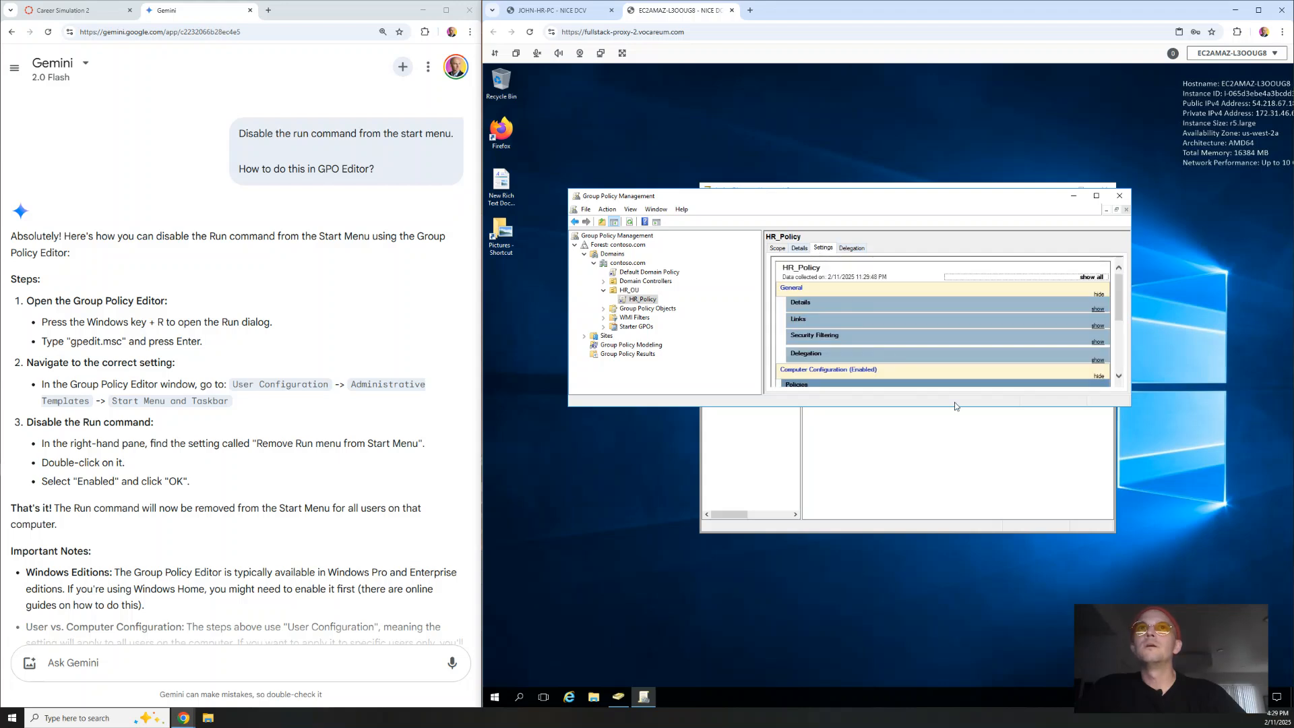
left_click_drag(1130, 409, 1258, 602)
left_click(1234, 278)
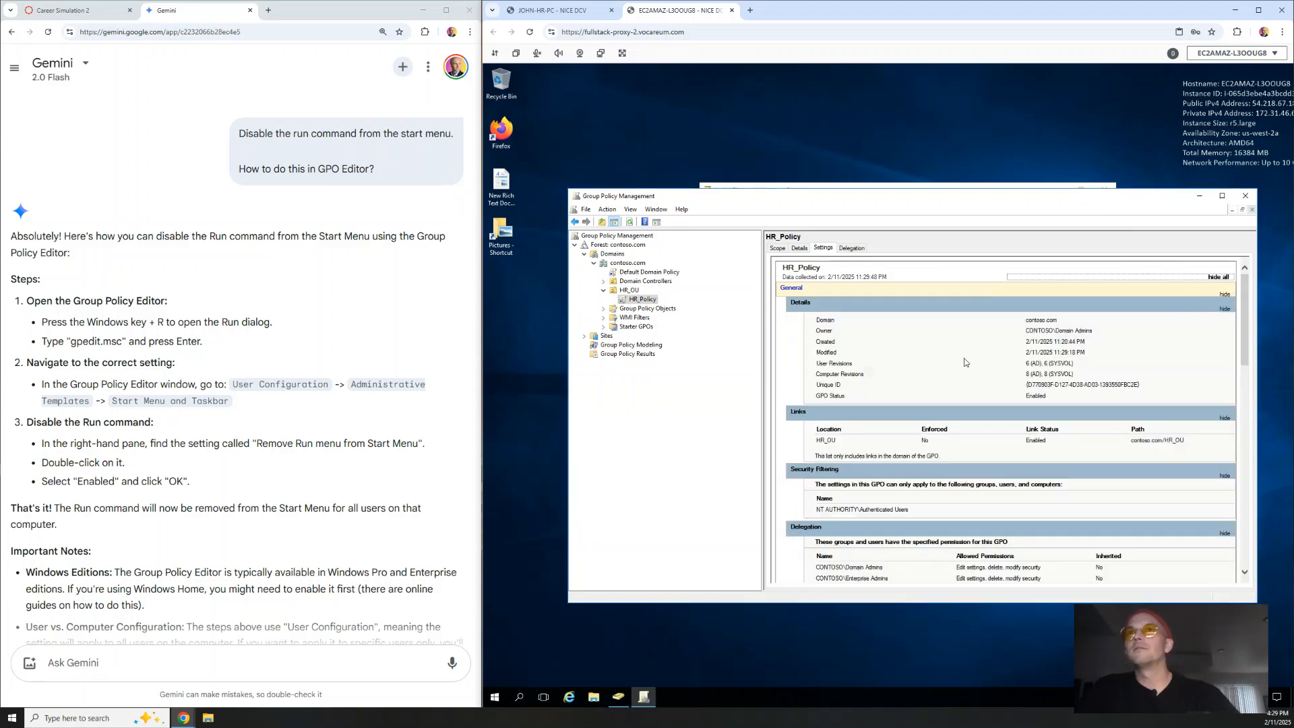
- Examine the report's interactive logon message, Remove Run menu and Prevent access to the command prompt settings
scroll(920, 415, "down", 5)
scroll(864, 443, "down", 3)
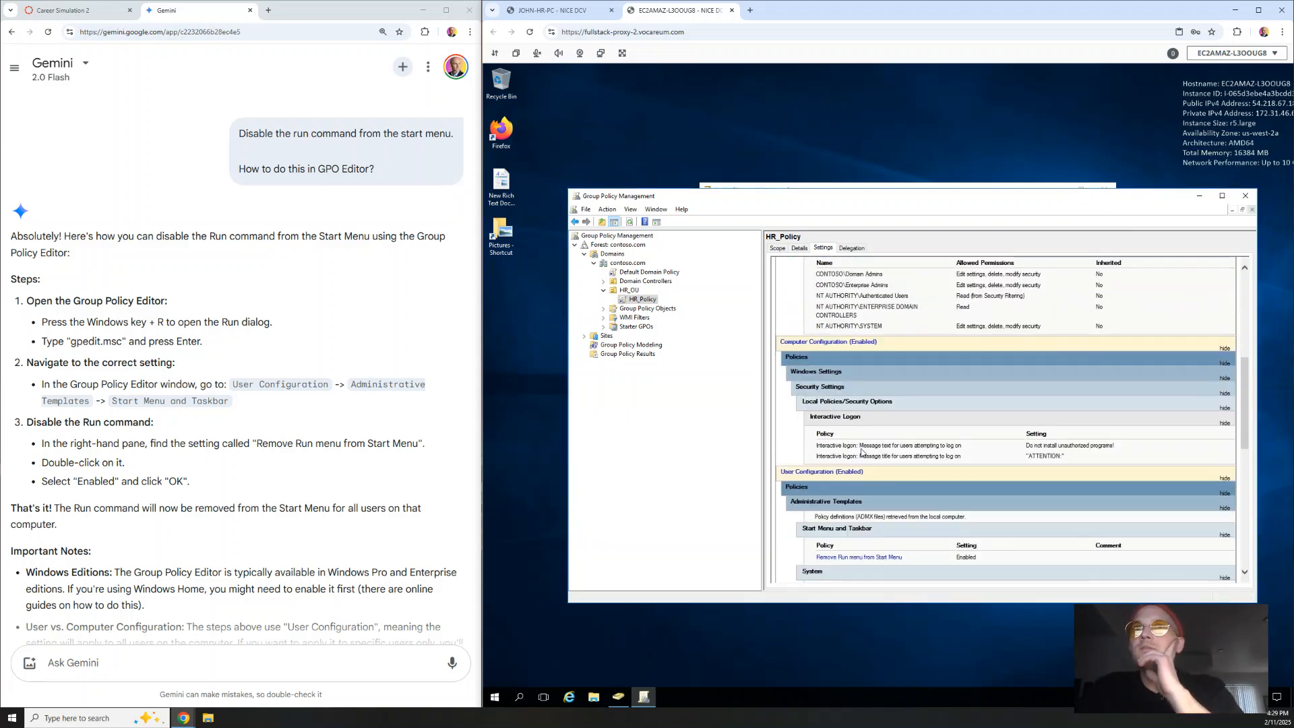
left_click_drag(817, 445, 1066, 458)
scroll(921, 438, "down", 3)
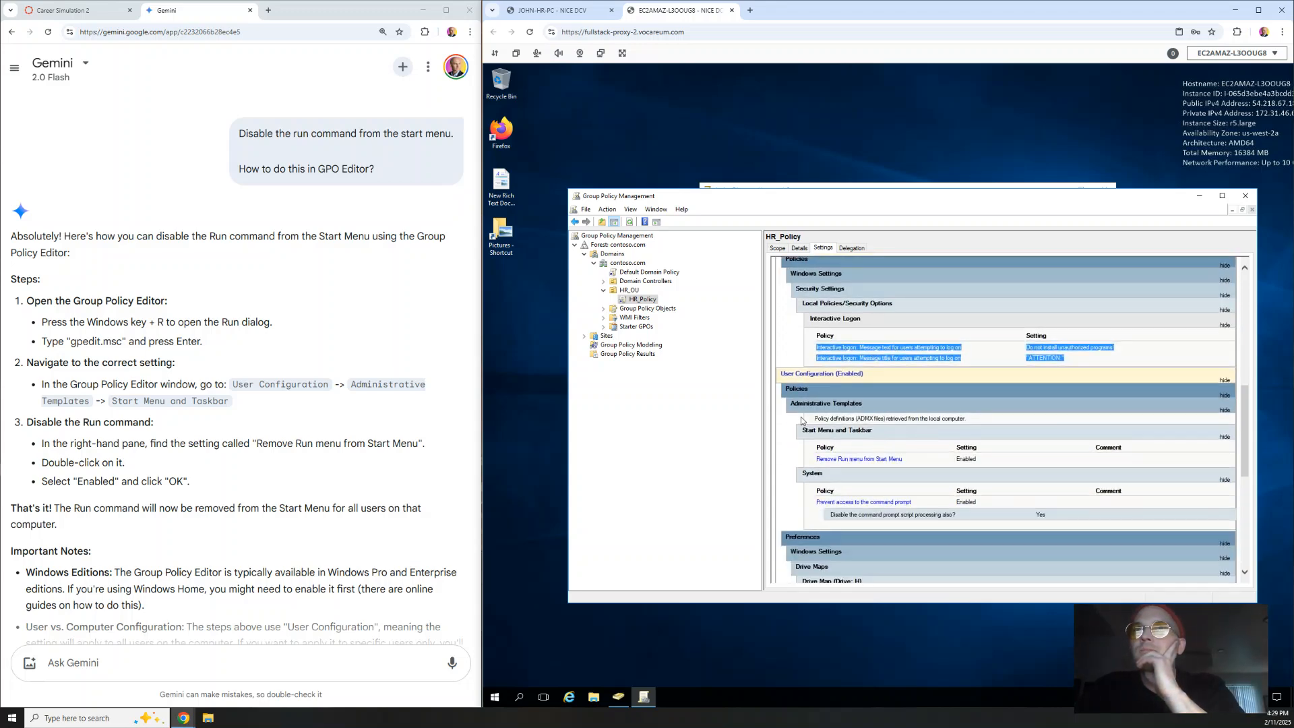
left_click_drag(816, 459, 911, 459)
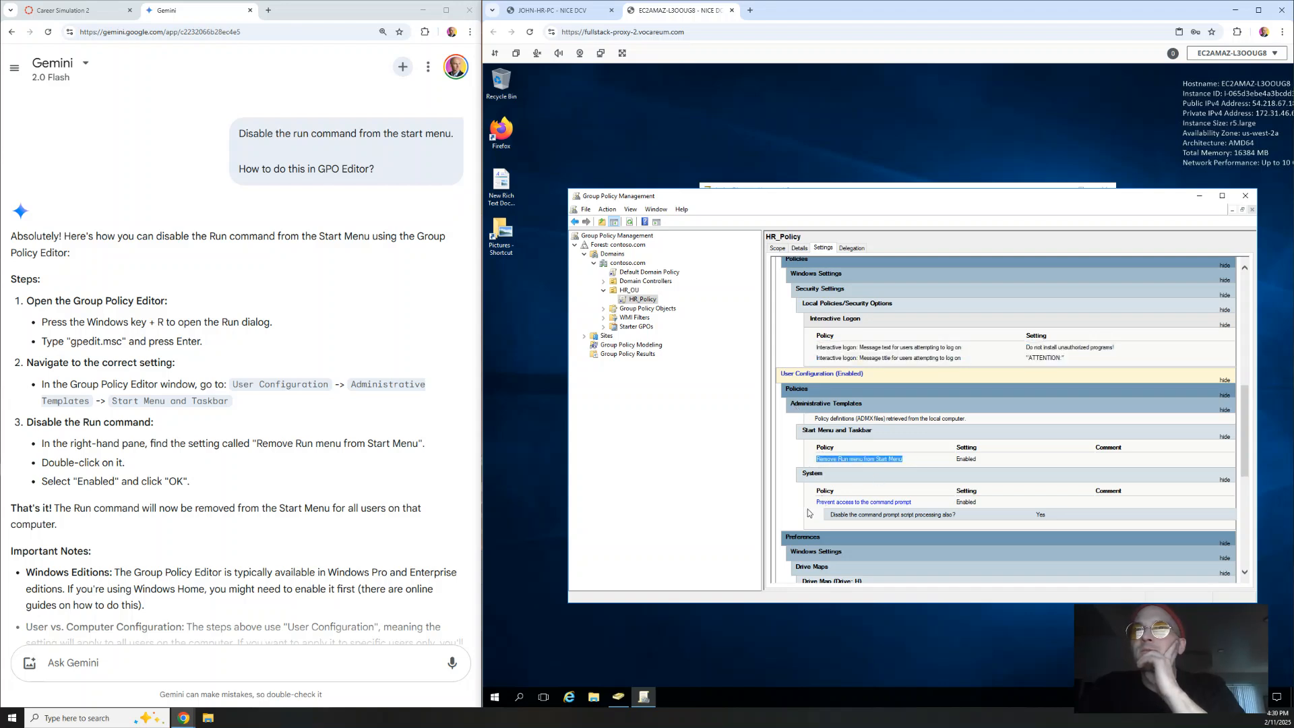
left_click_drag(834, 505, 941, 509)
scroll(784, 479, "down", 1)
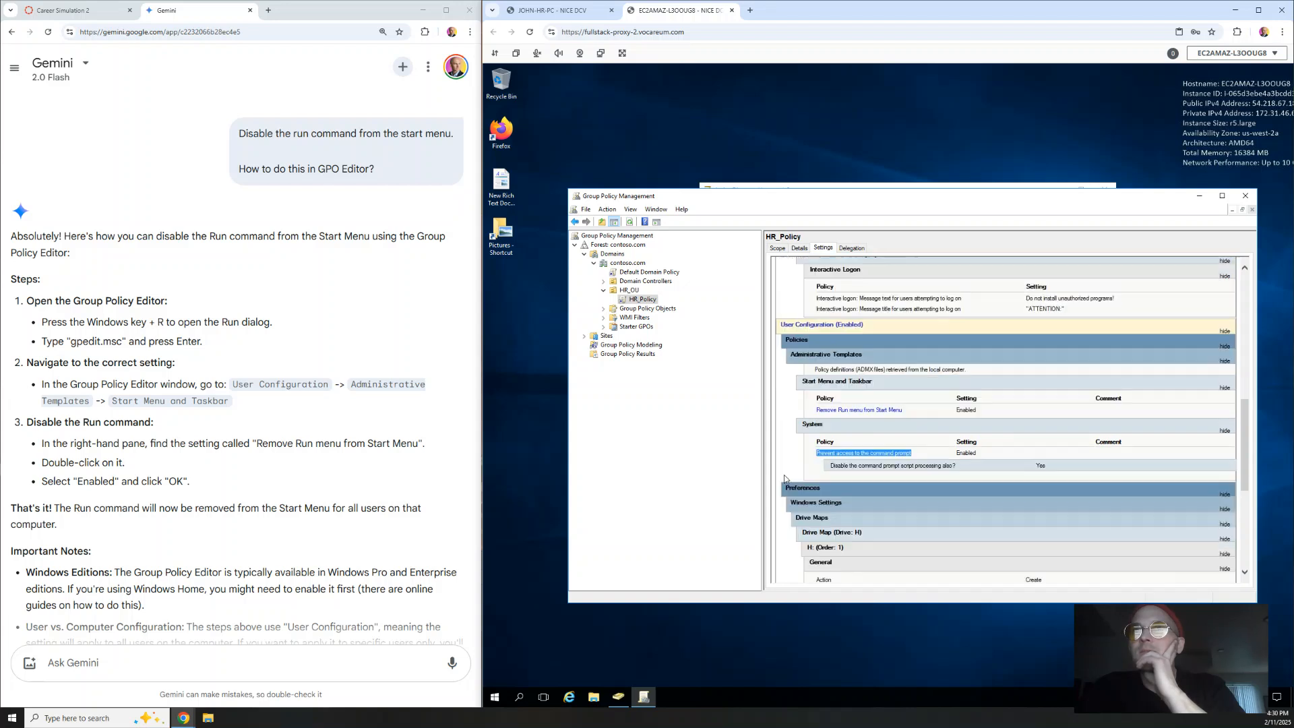
left_click_drag(850, 466, 941, 466)
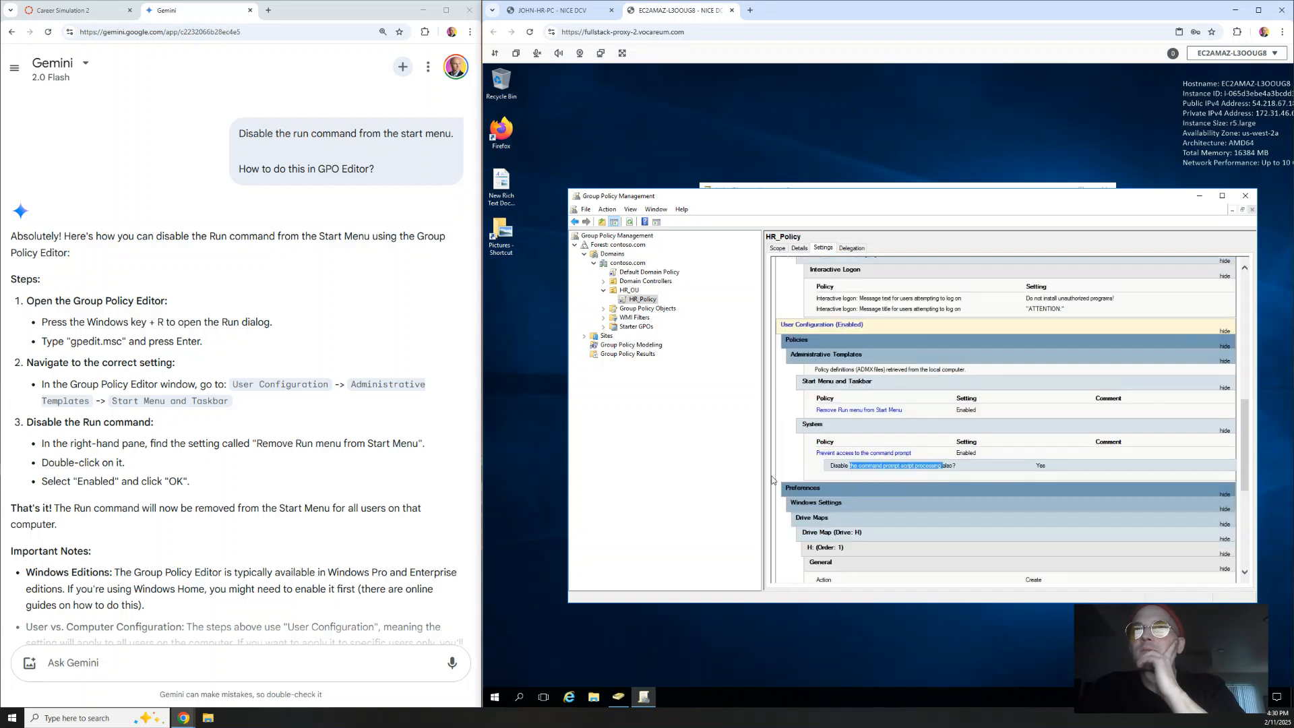
- Examine the H: drive map properties and its security group item-level targeting in the HR_Policy report
scroll(820, 478, "down", 3)
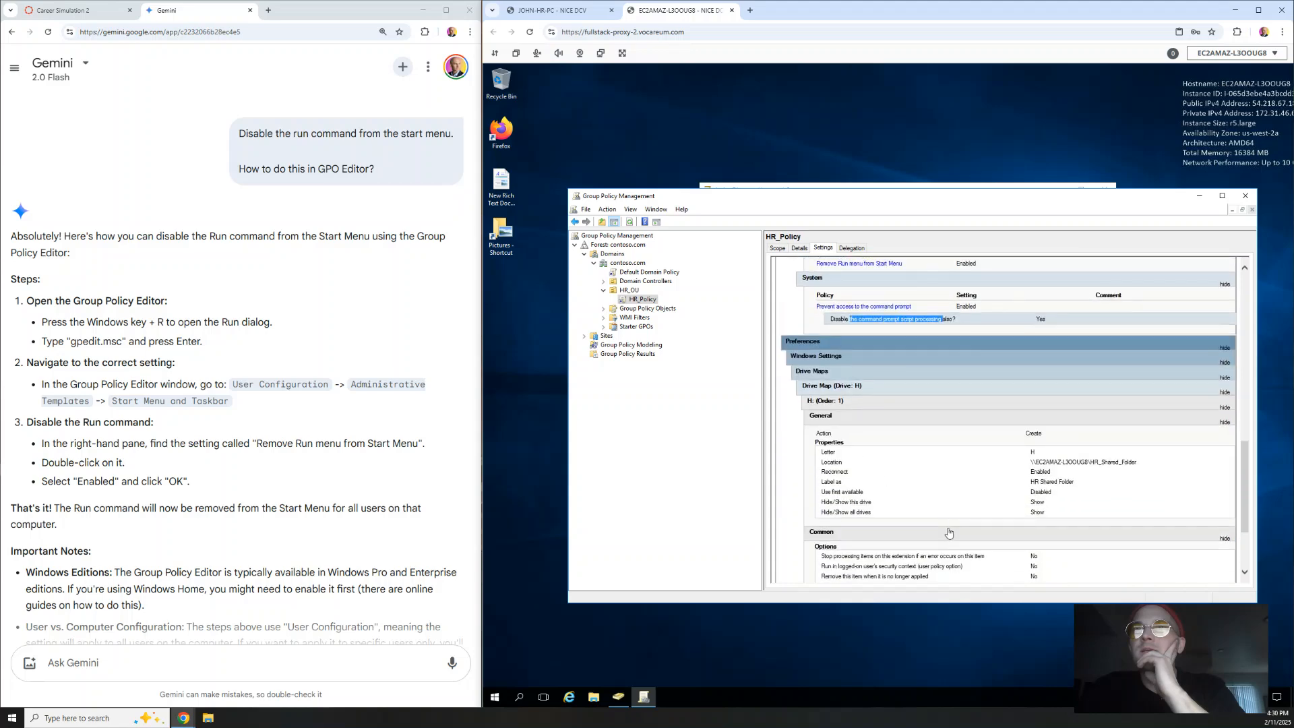
scroll(949, 534, "down", 2)
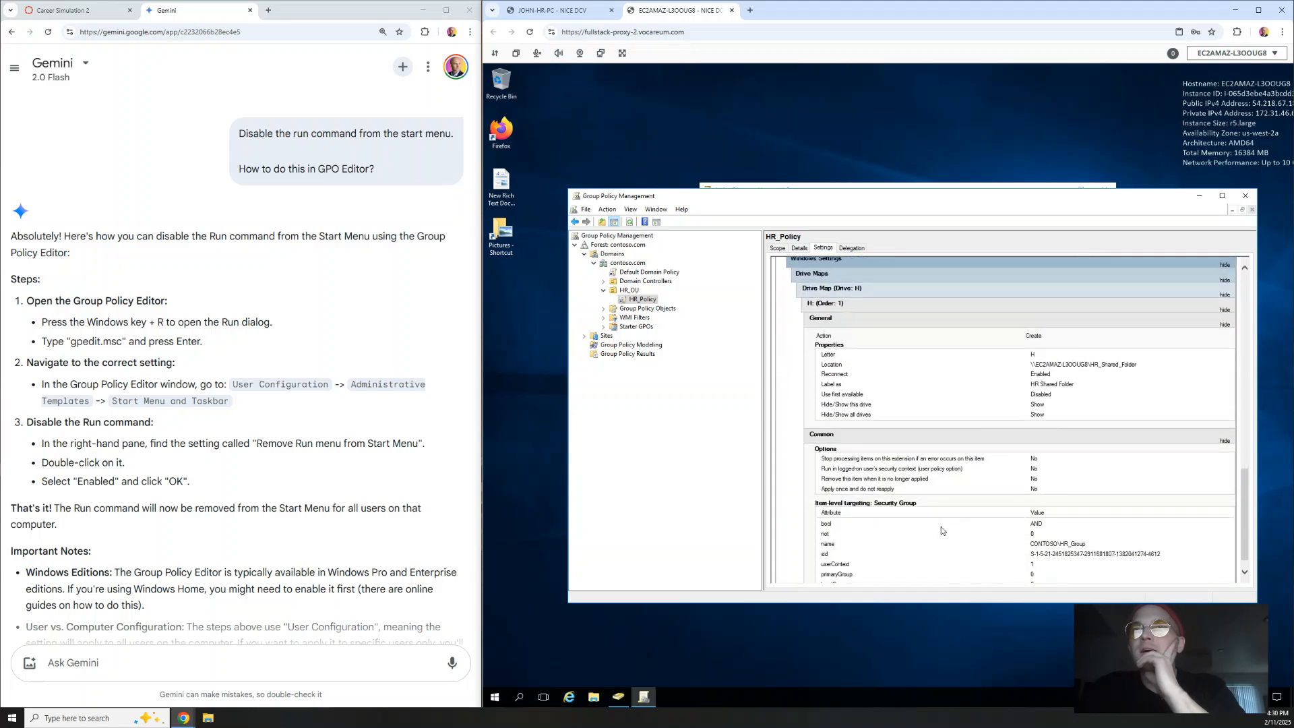
scroll(941, 527, "up", 1)
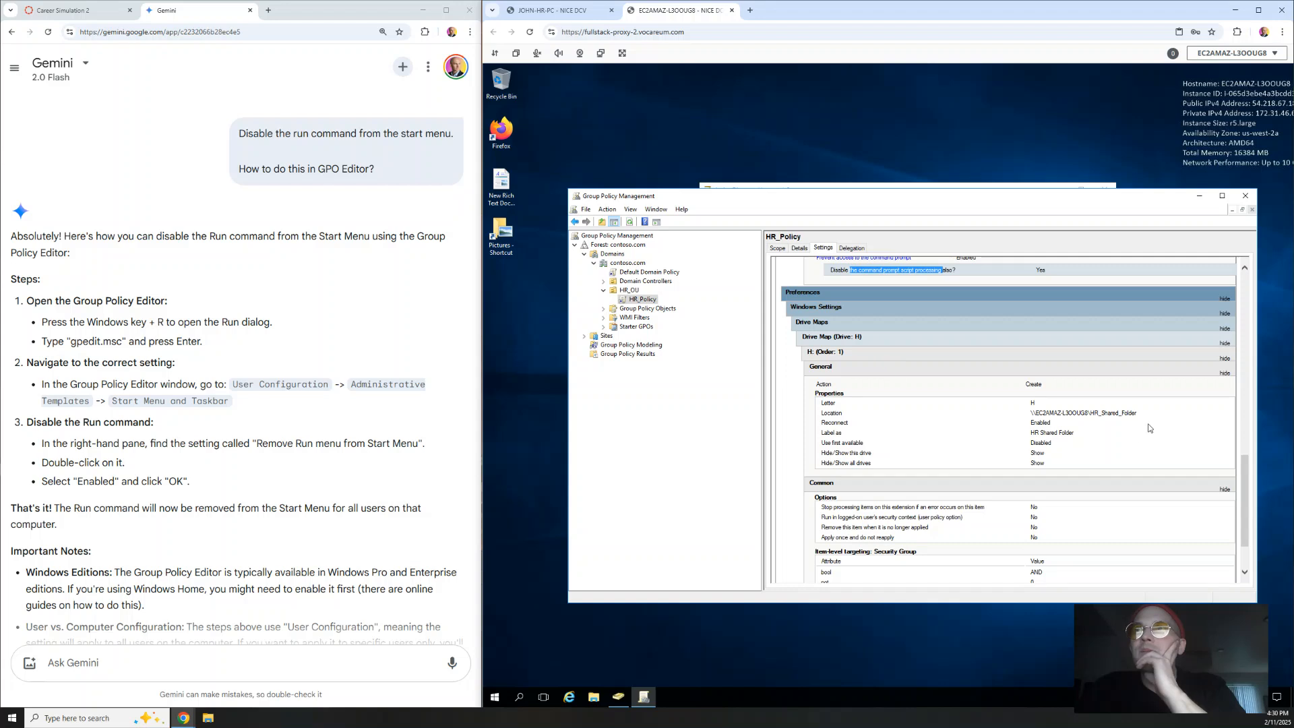
triple_click(1061, 420)
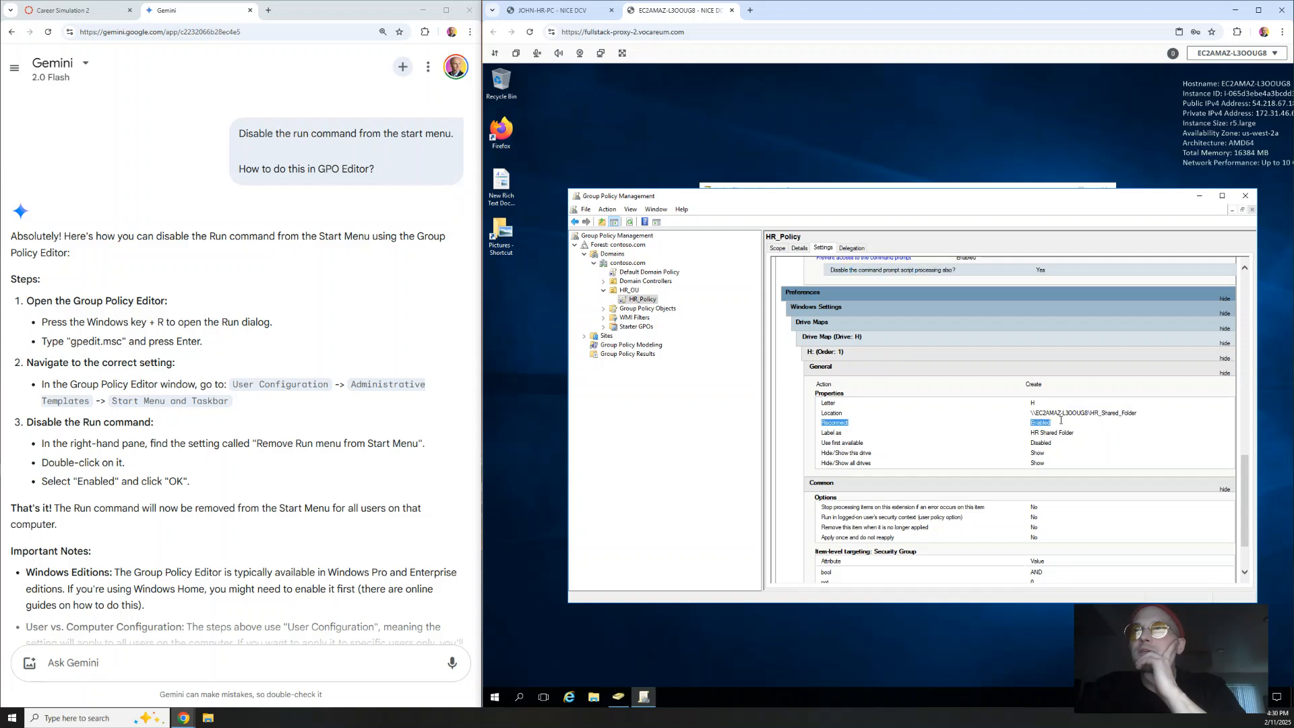
left_click(1002, 446)
scroll(954, 460, "down", 2)
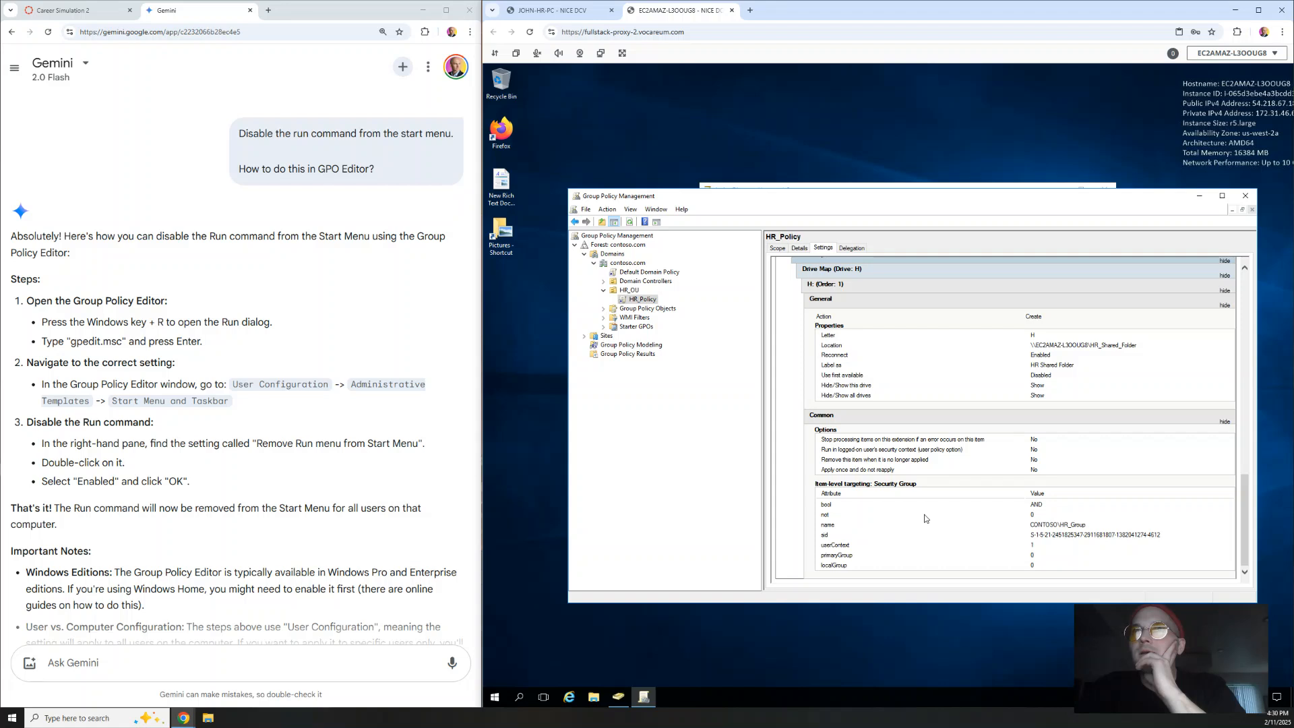
double_click(1060, 528)
left_click(1109, 527)
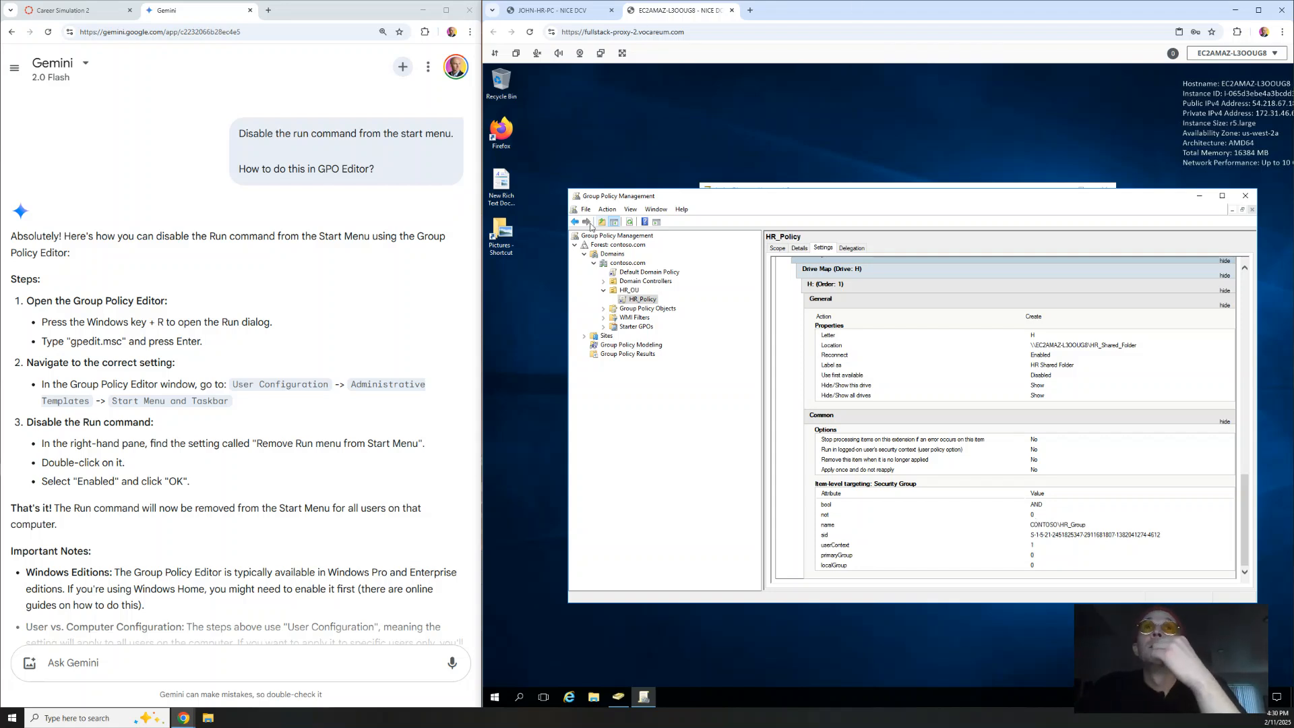
- Set the HR_Policy link under HR_OU to Enforced
right_click(629, 293)
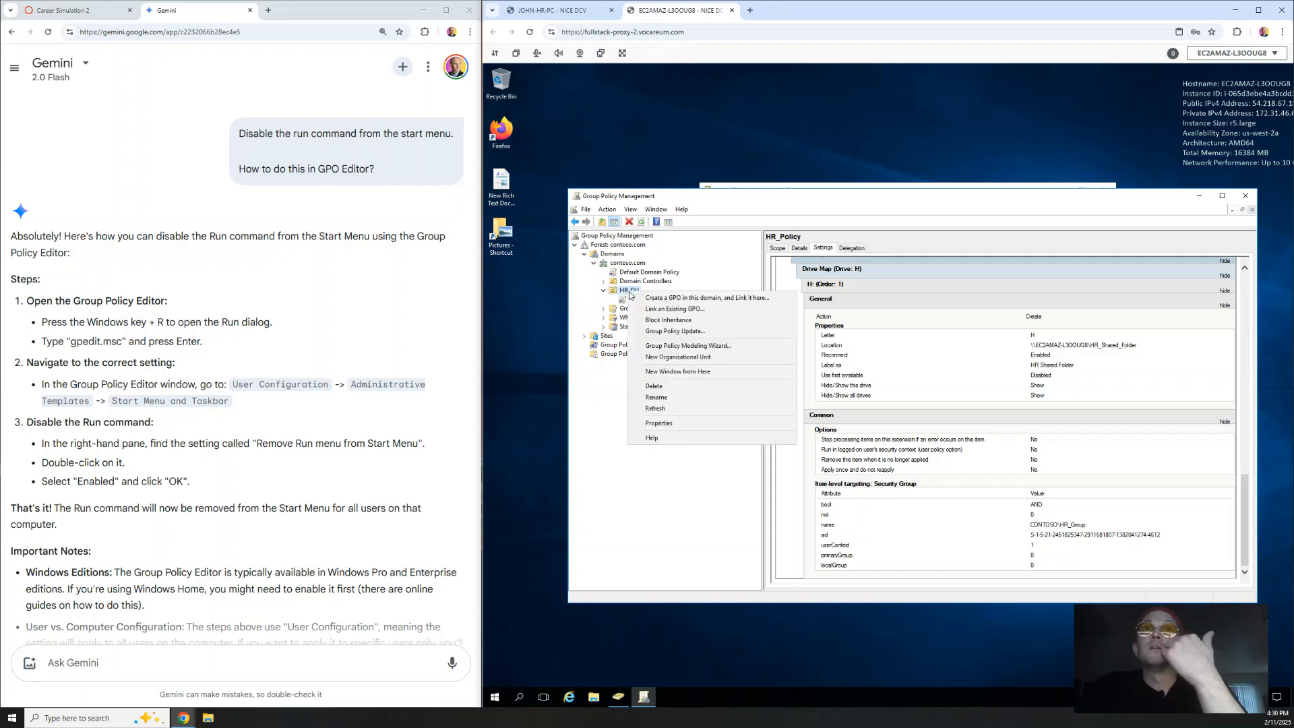
left_click(625, 302)
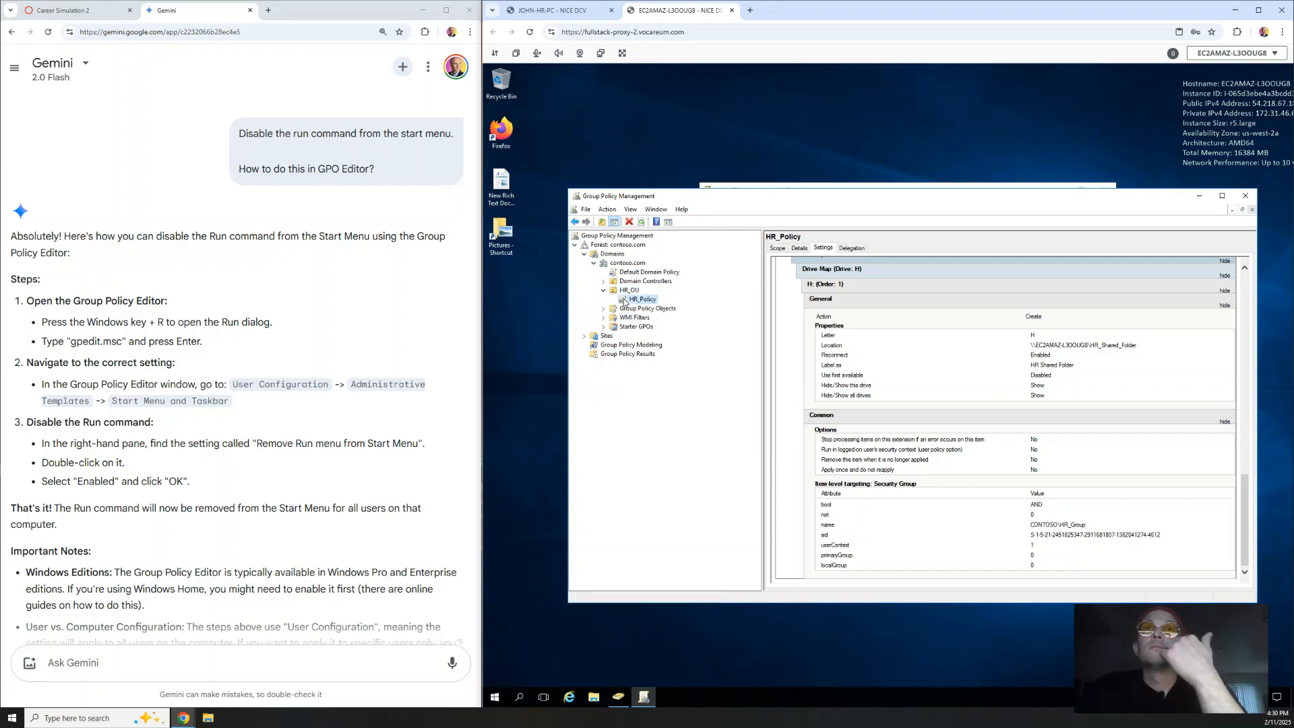
right_click(637, 302)
left_click(670, 321)
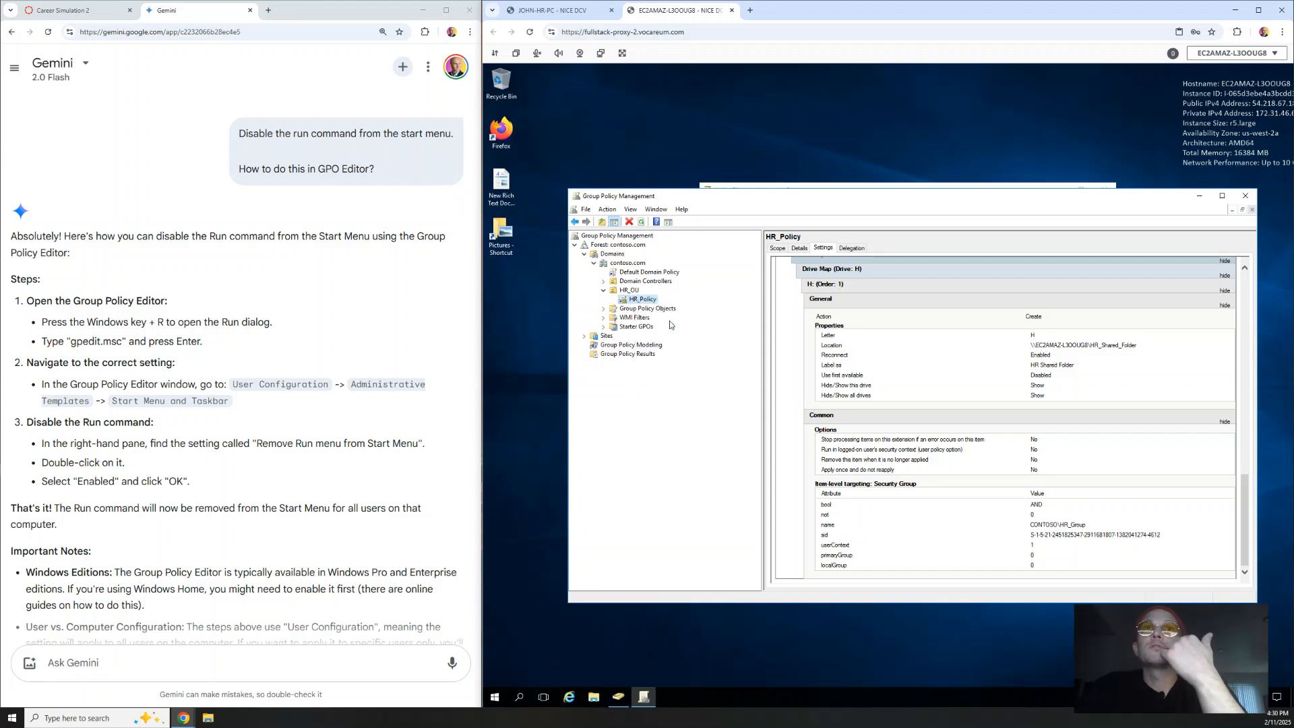
left_click(530, 486)
- Open a Command Prompt on the server and run gpupdate /force to refresh the policies
left_click(491, 695)
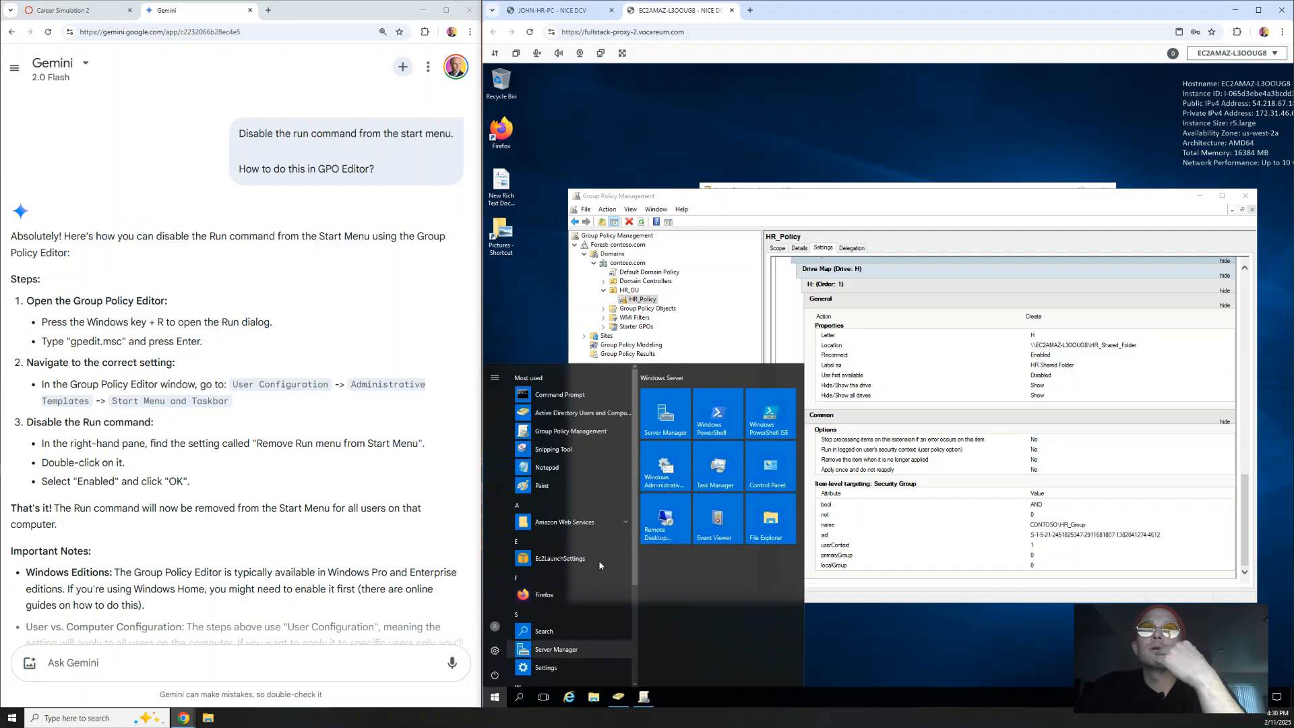
left_click(571, 398)
left_click(787, 329)
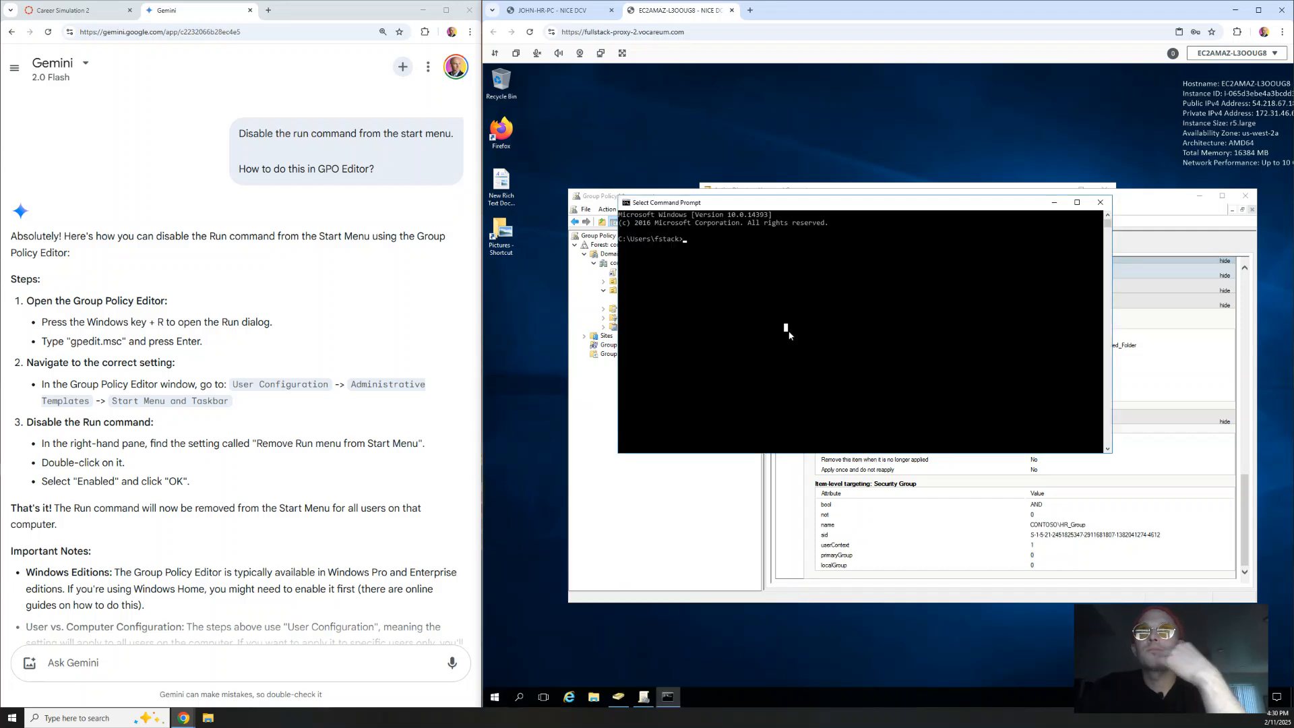
type("gpupdate /force")
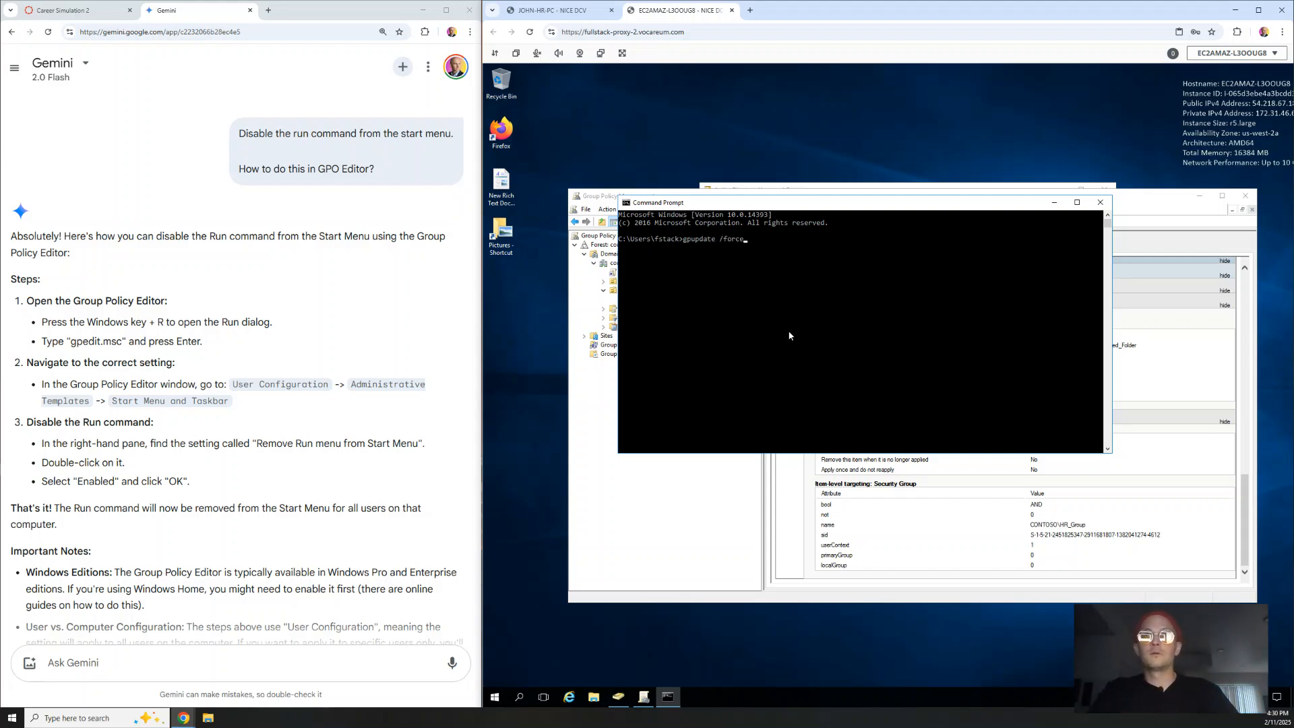
key("Return")
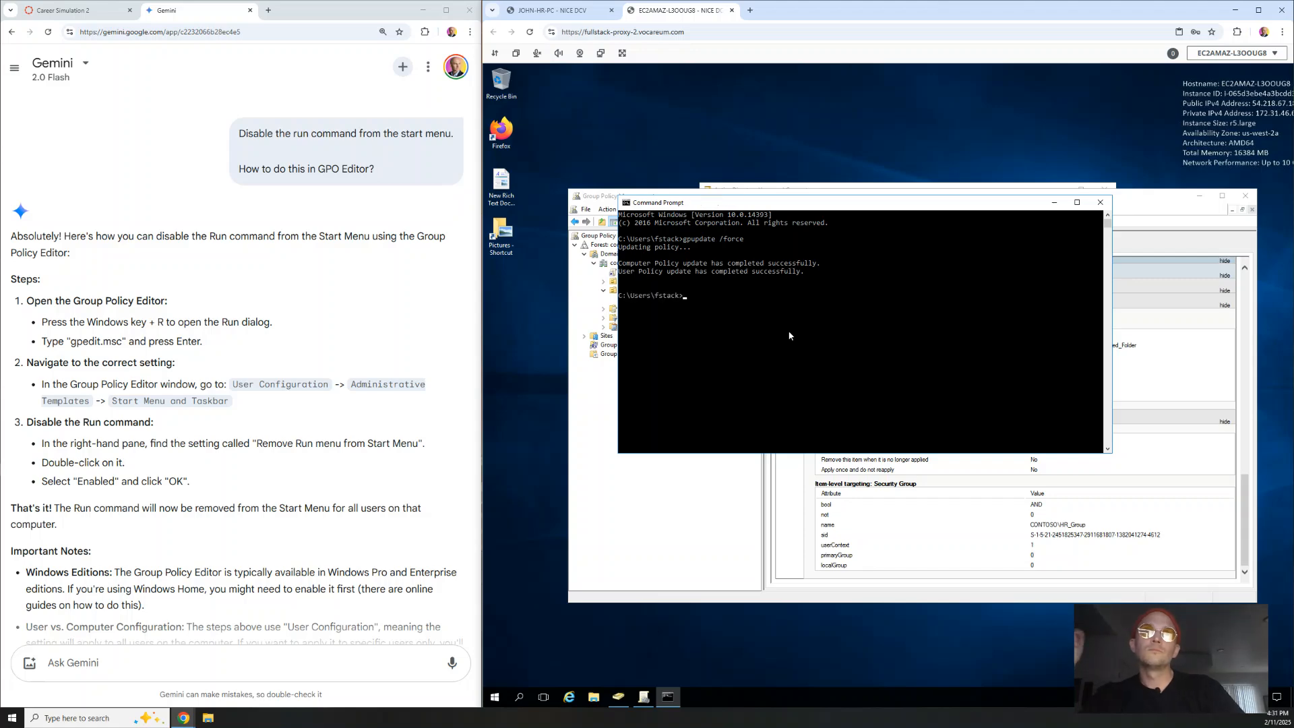
- Review the Step 6 GPO rules in the Career Simulation 2 assignment and switch to the client PC's remote session
left_click(59, 10)
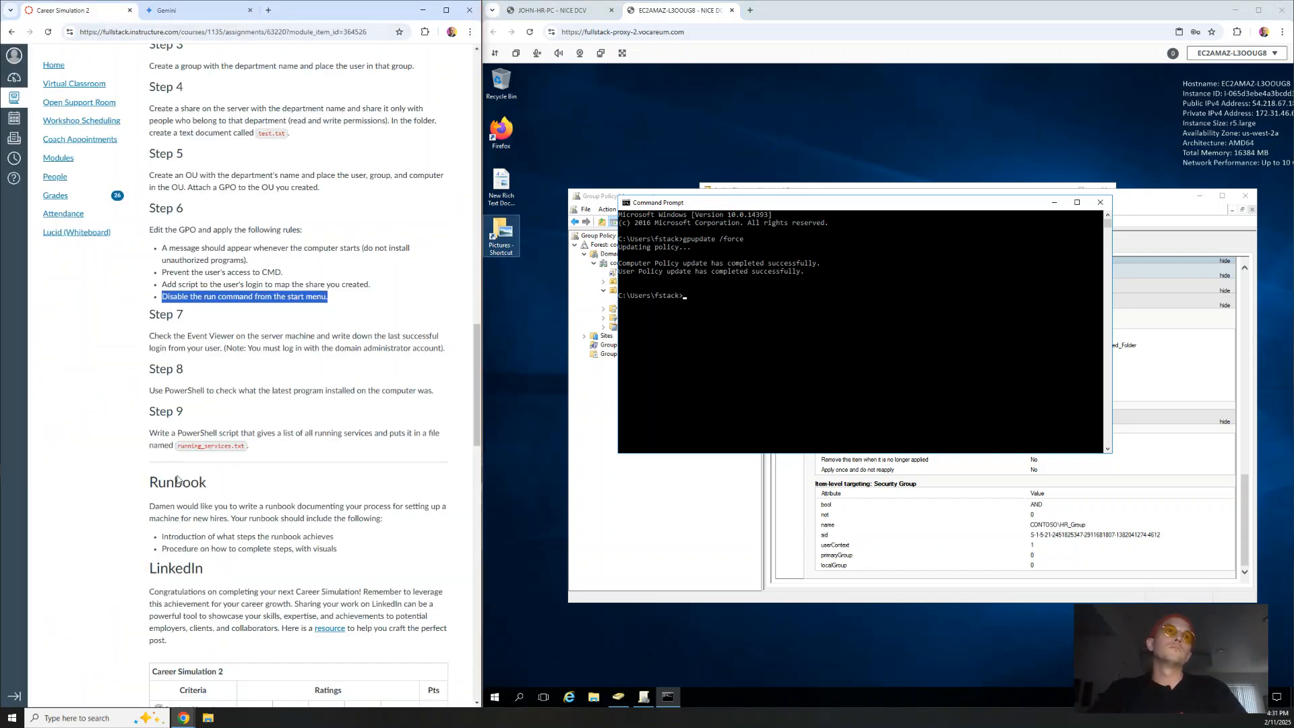
left_click(247, 291)
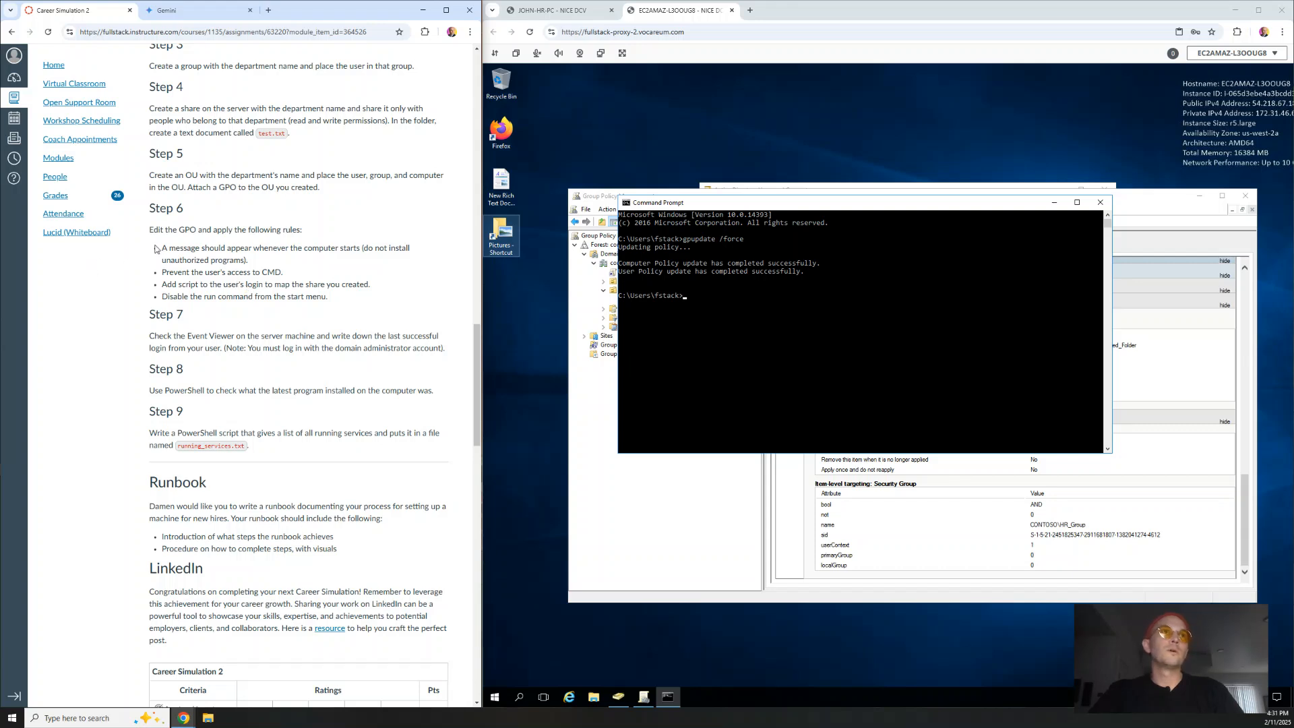
left_click_drag(155, 249, 344, 300)
left_click(364, 303)
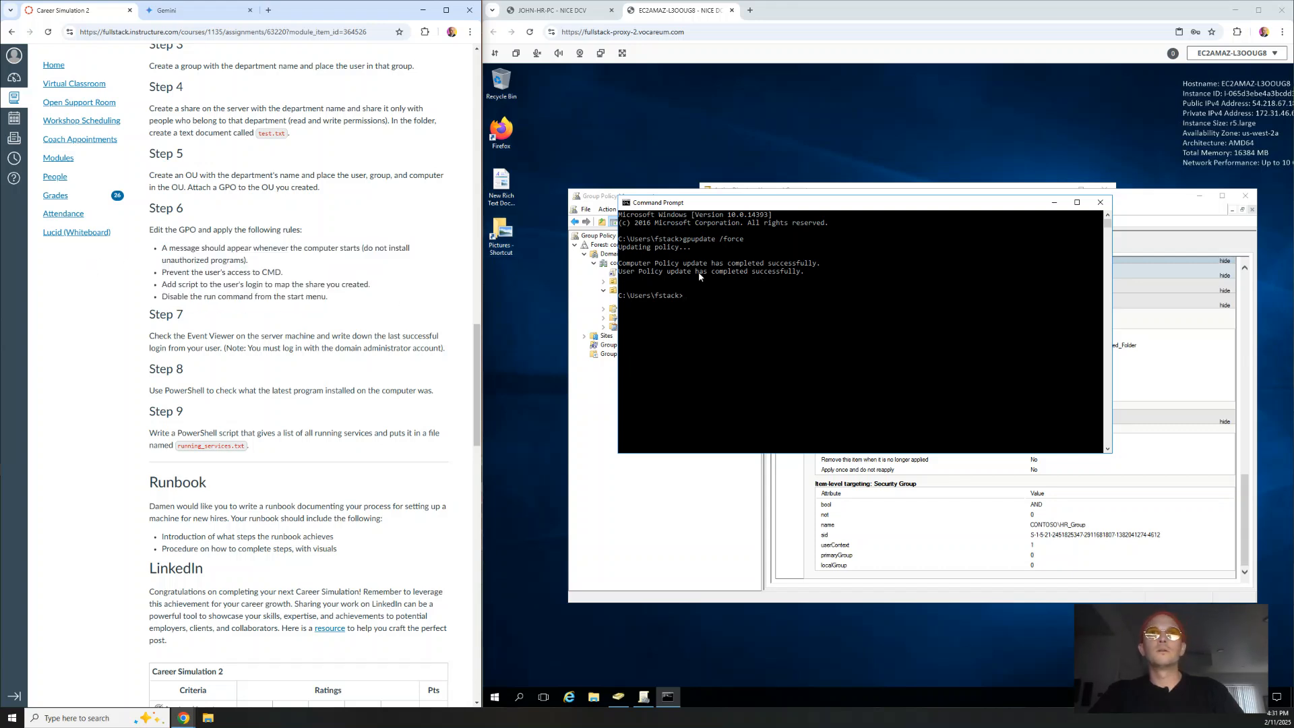
left_click(576, 11)
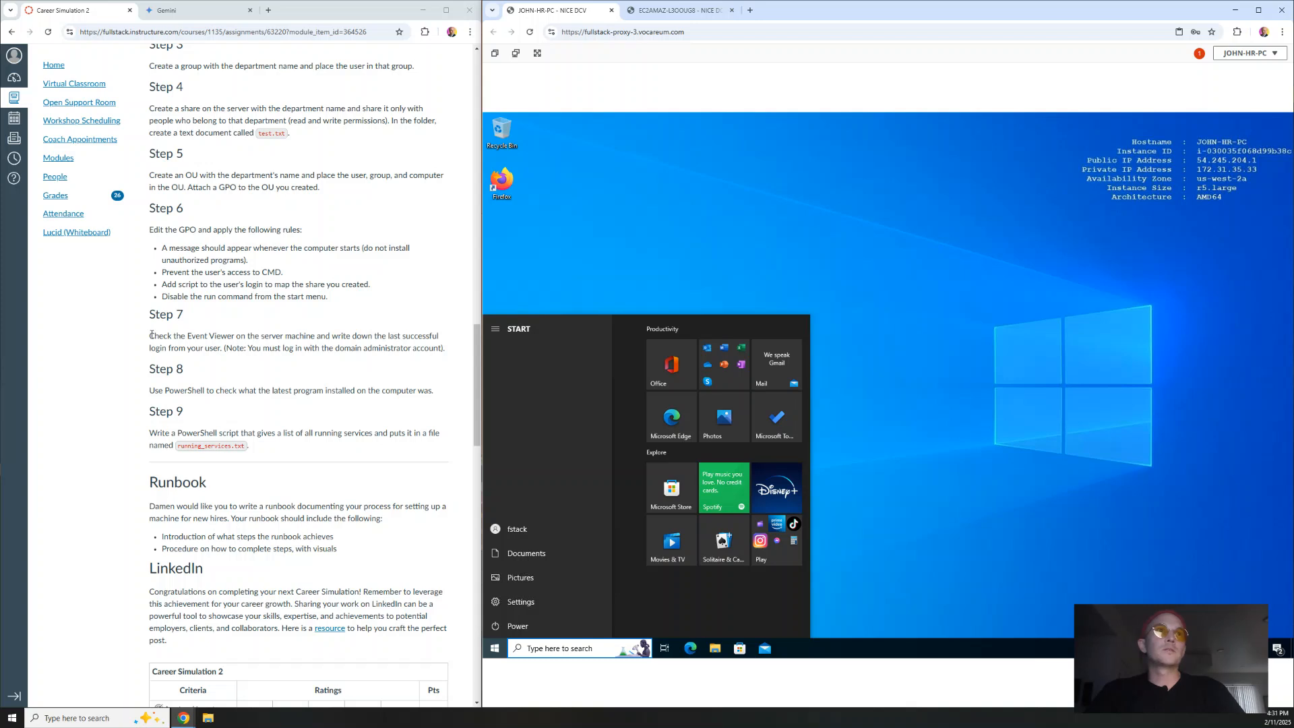
- Read Step 7 of the assignment about the Event Viewer login check and the note on the administrator account
left_click_drag(152, 335, 435, 334)
left_click(334, 348)
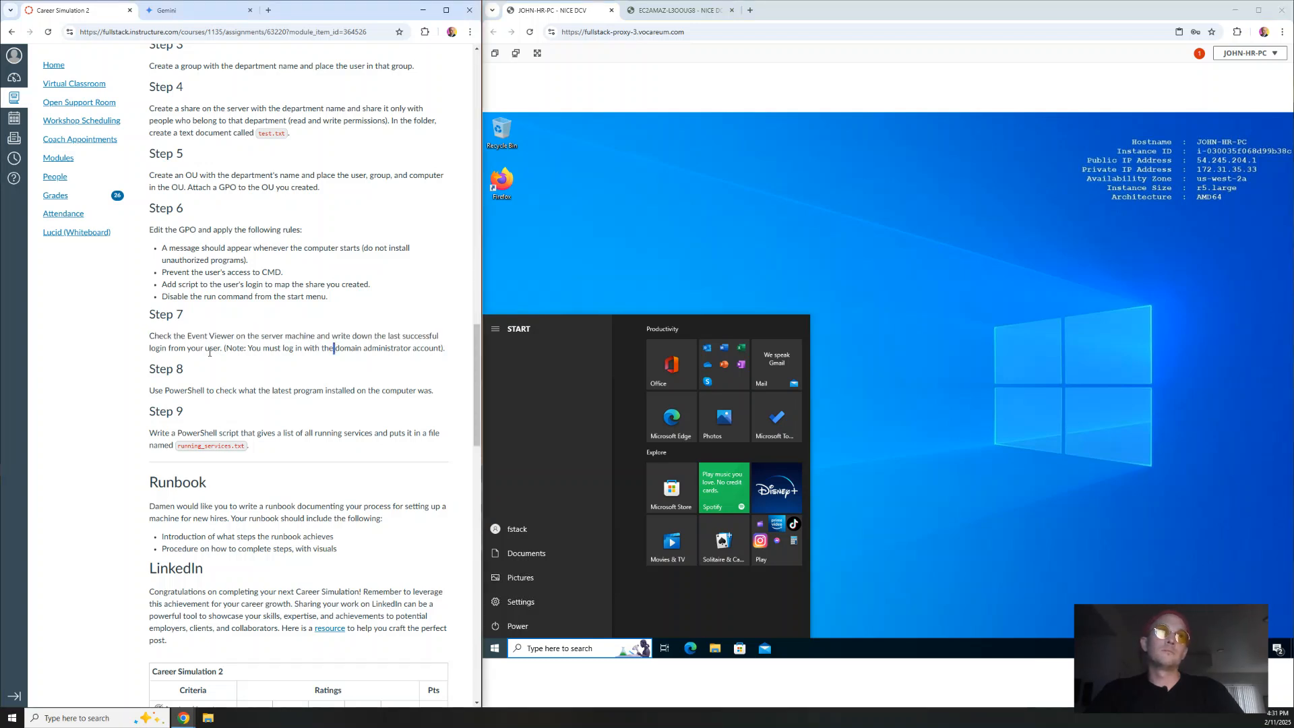
left_click_drag(237, 337, 188, 337)
left_click(192, 354)
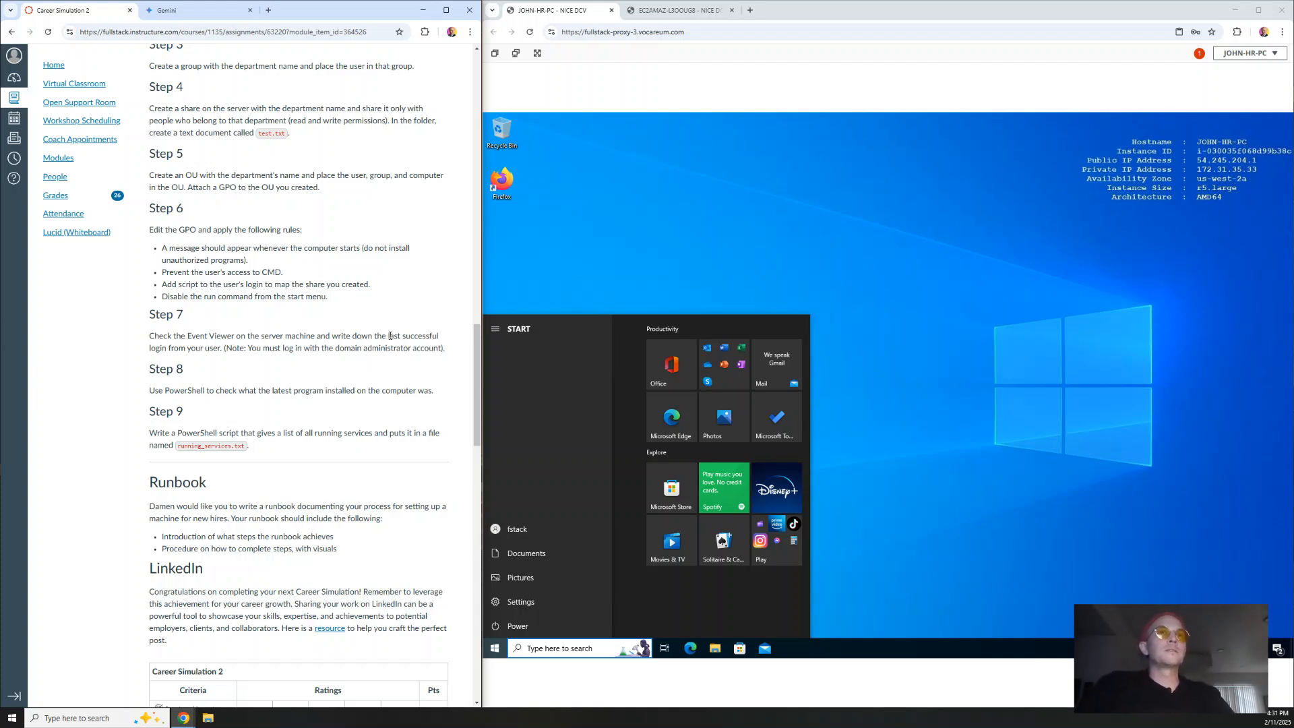
left_click_drag(220, 348, 443, 350)
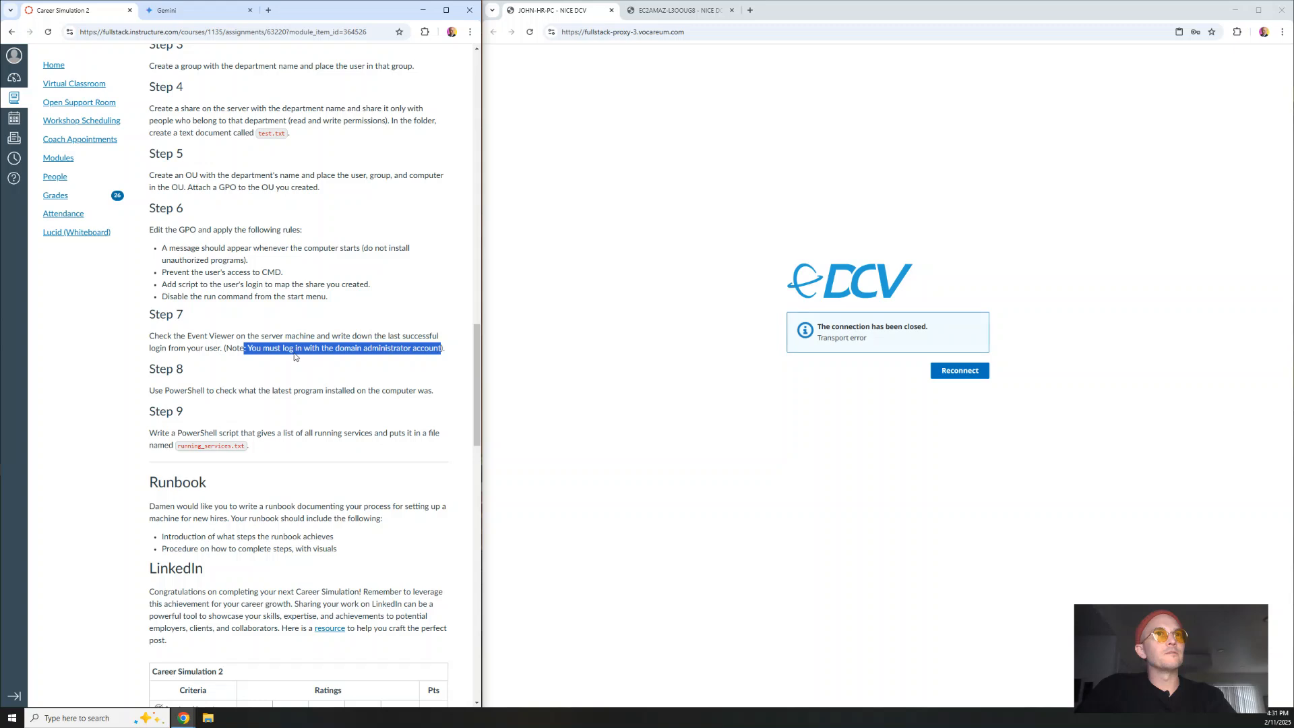
- Reconnect to the client PC's remote session, reloading its page until the sign-in form loads
left_click(444, 367)
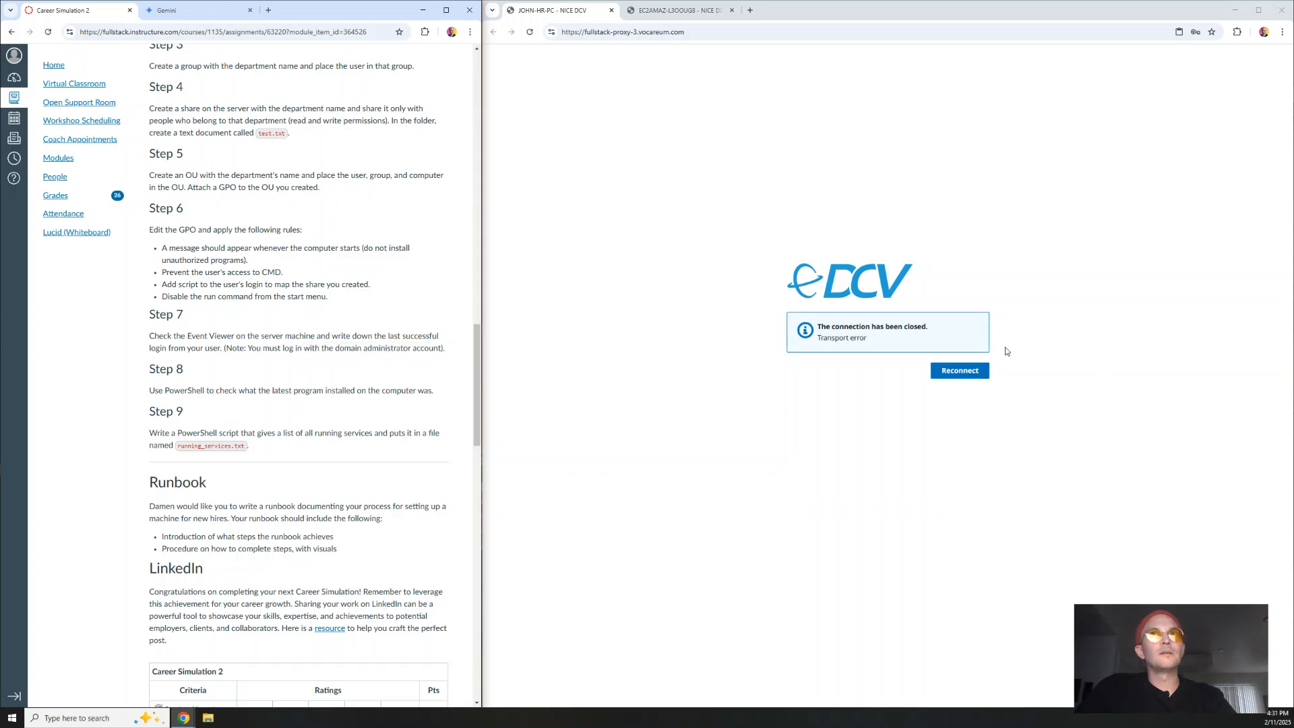
left_click(960, 371)
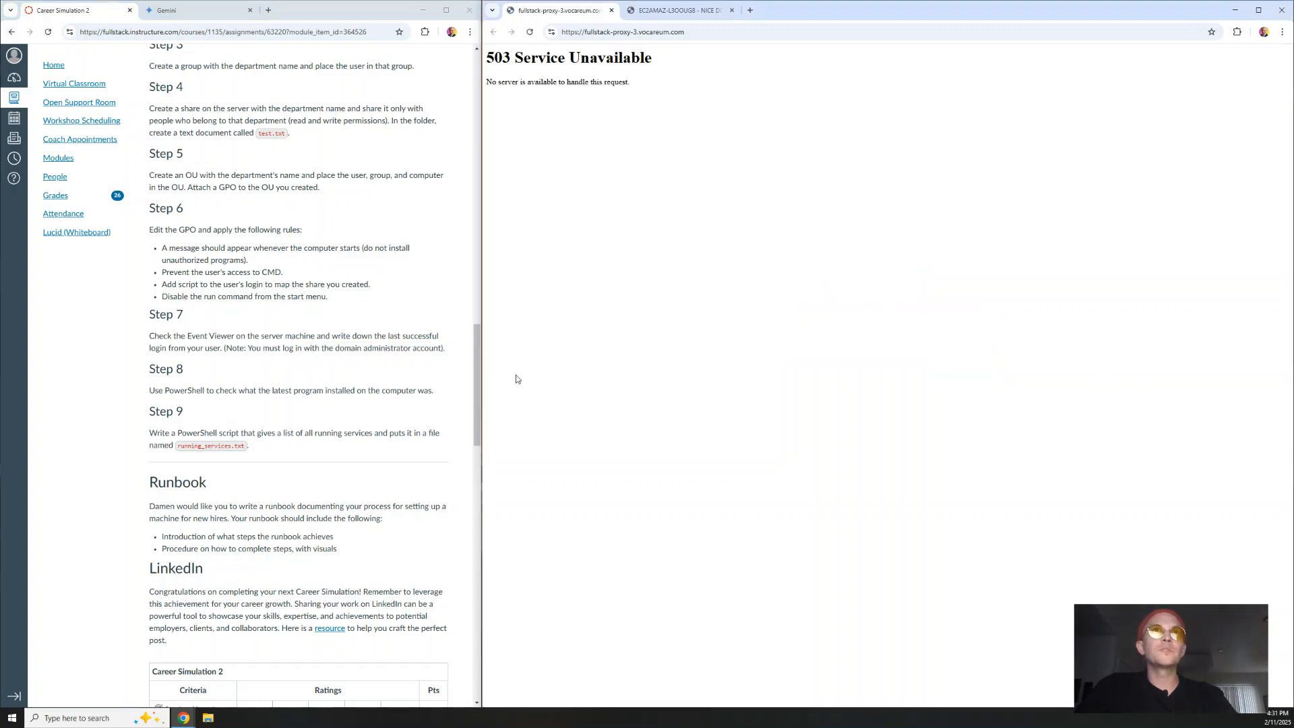
left_click(530, 32)
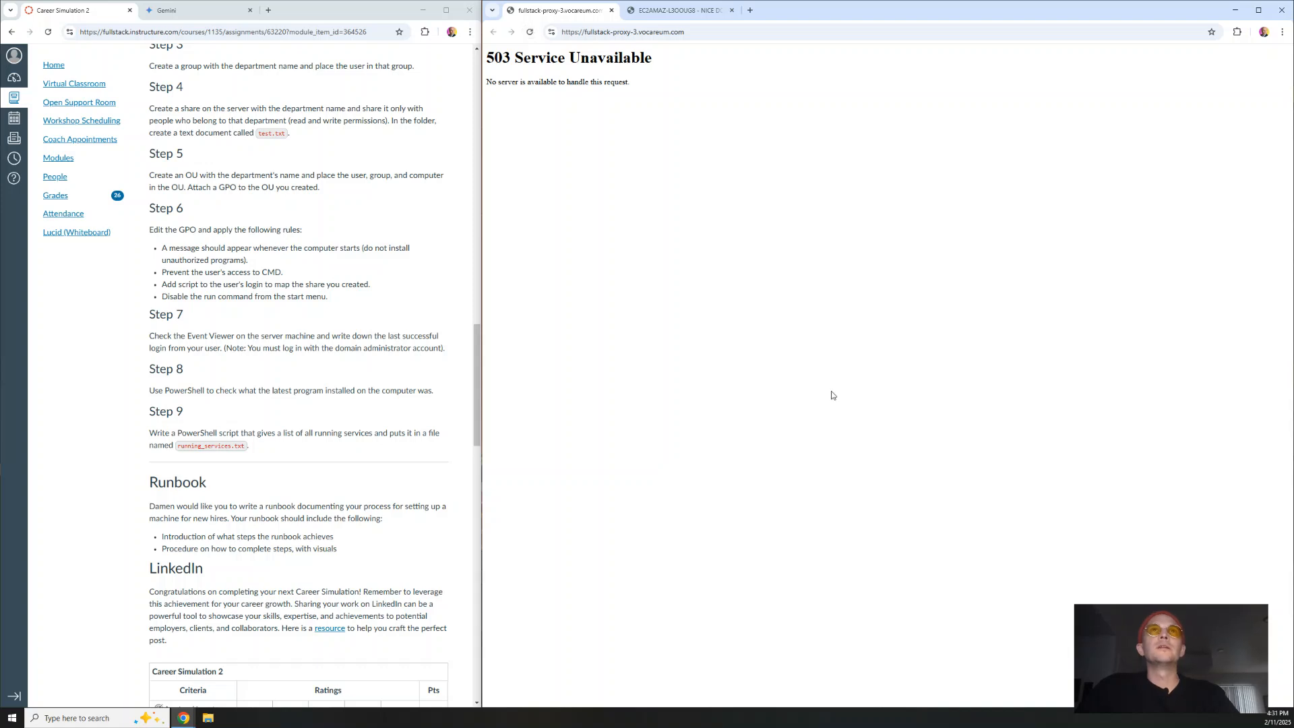
left_click(532, 33)
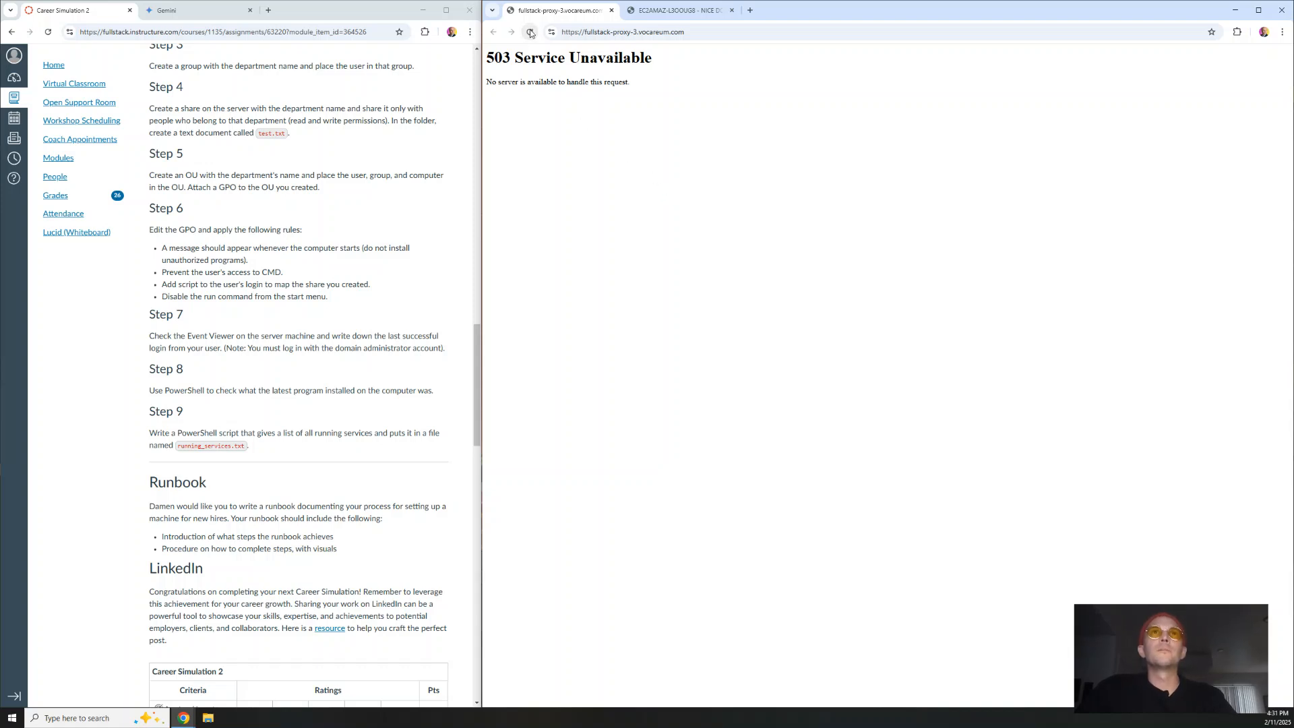
left_click(530, 33)
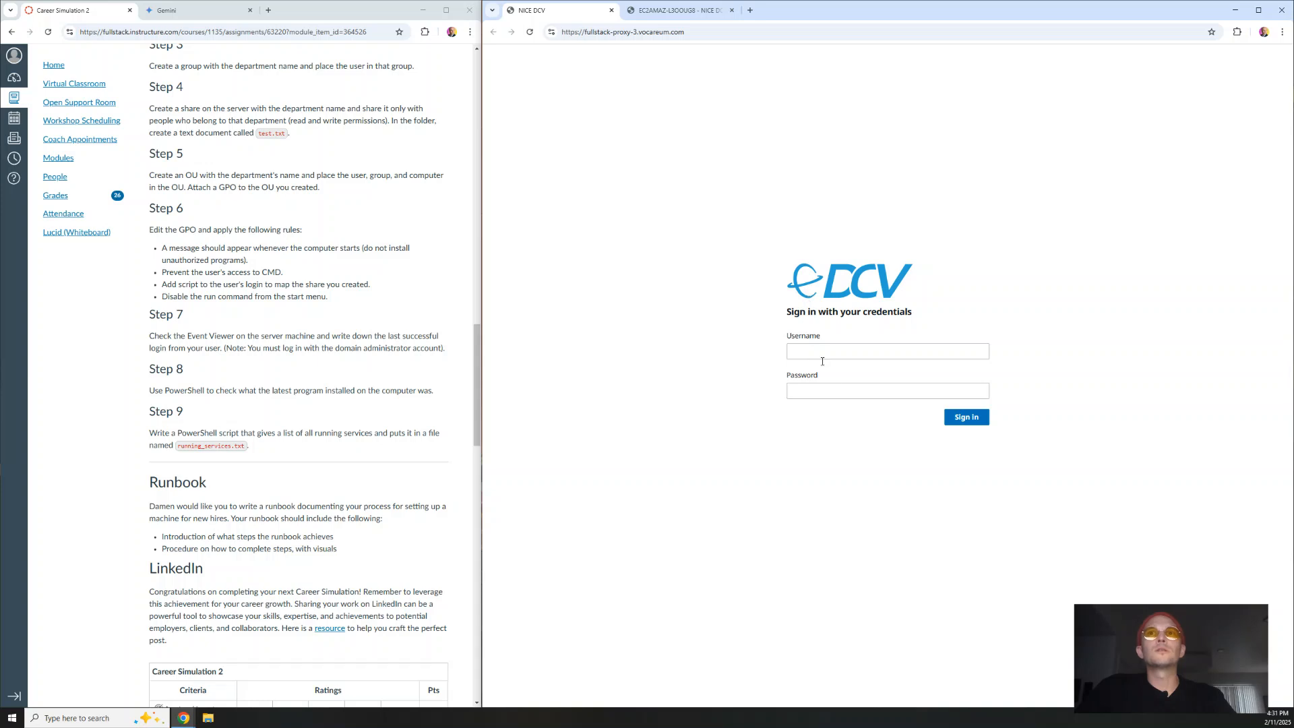
- Sign in to the client PC's remote session as fstack with the account password and acknowledge the unauthorized-programs logon message
left_click(817, 352)
type("fstack")
key("Tab")
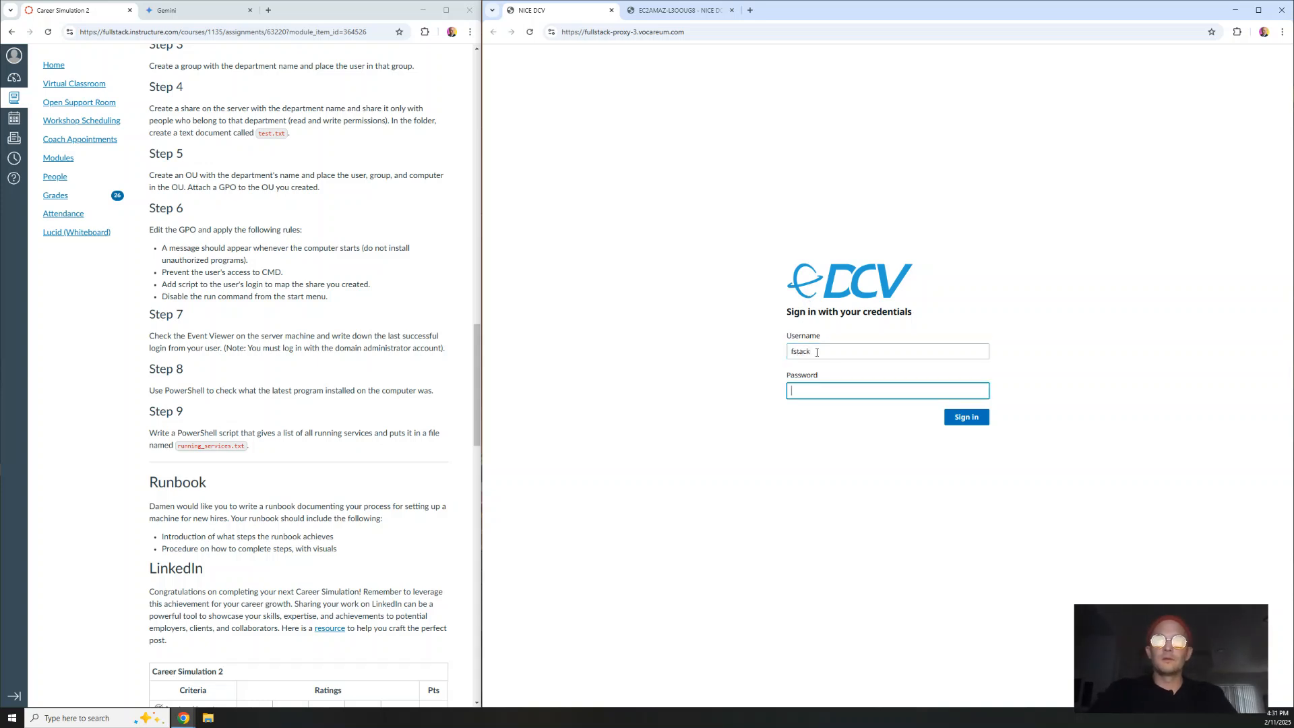
type("*****")
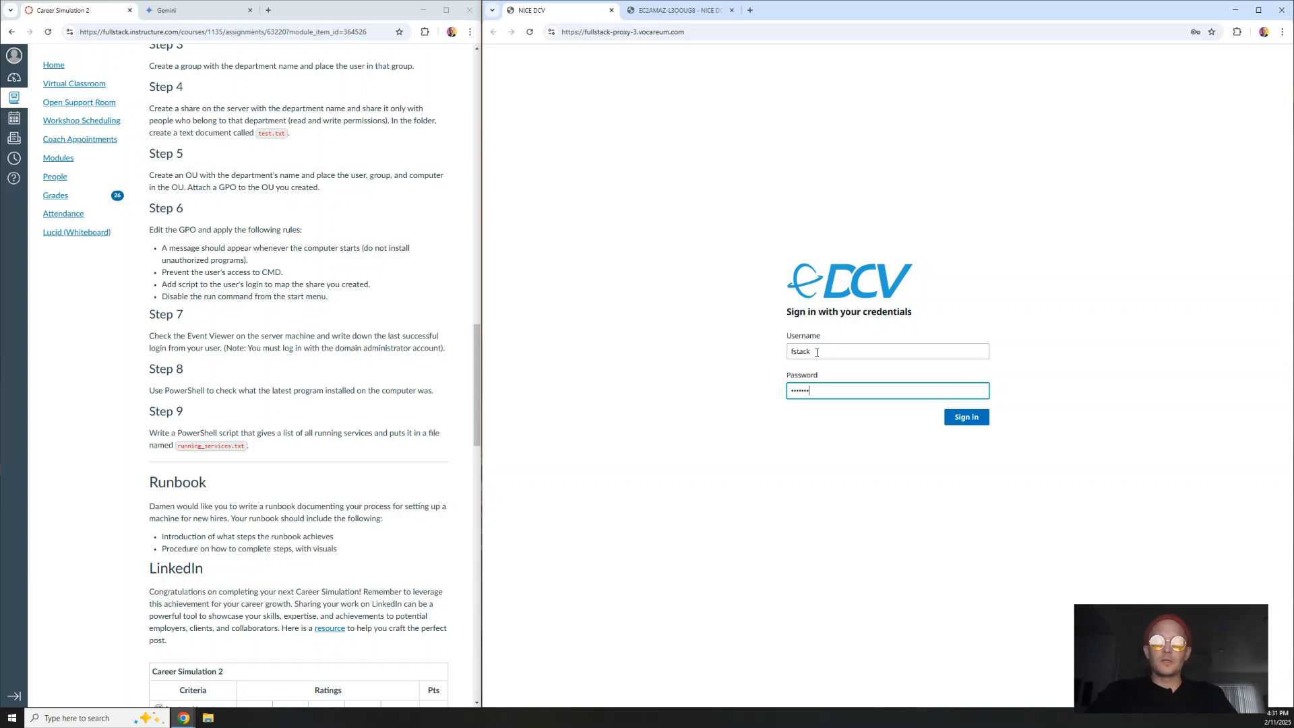
key("Return")
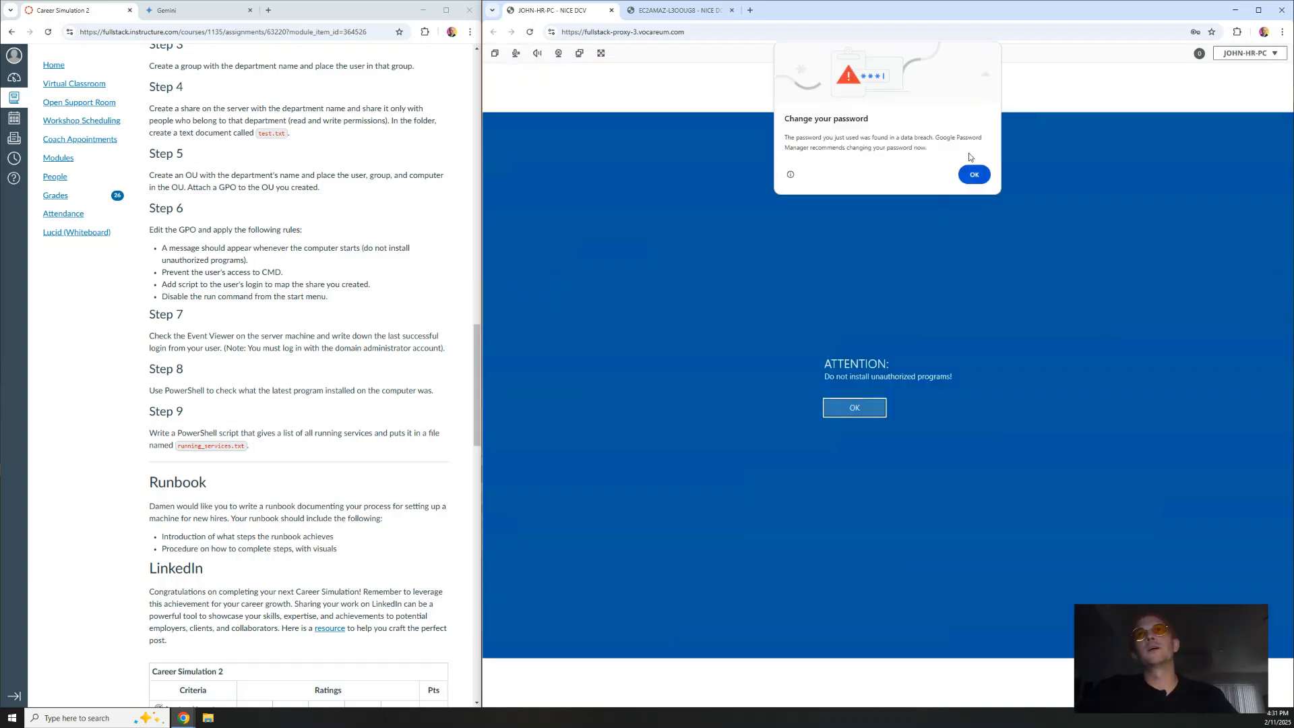
left_click(975, 175)
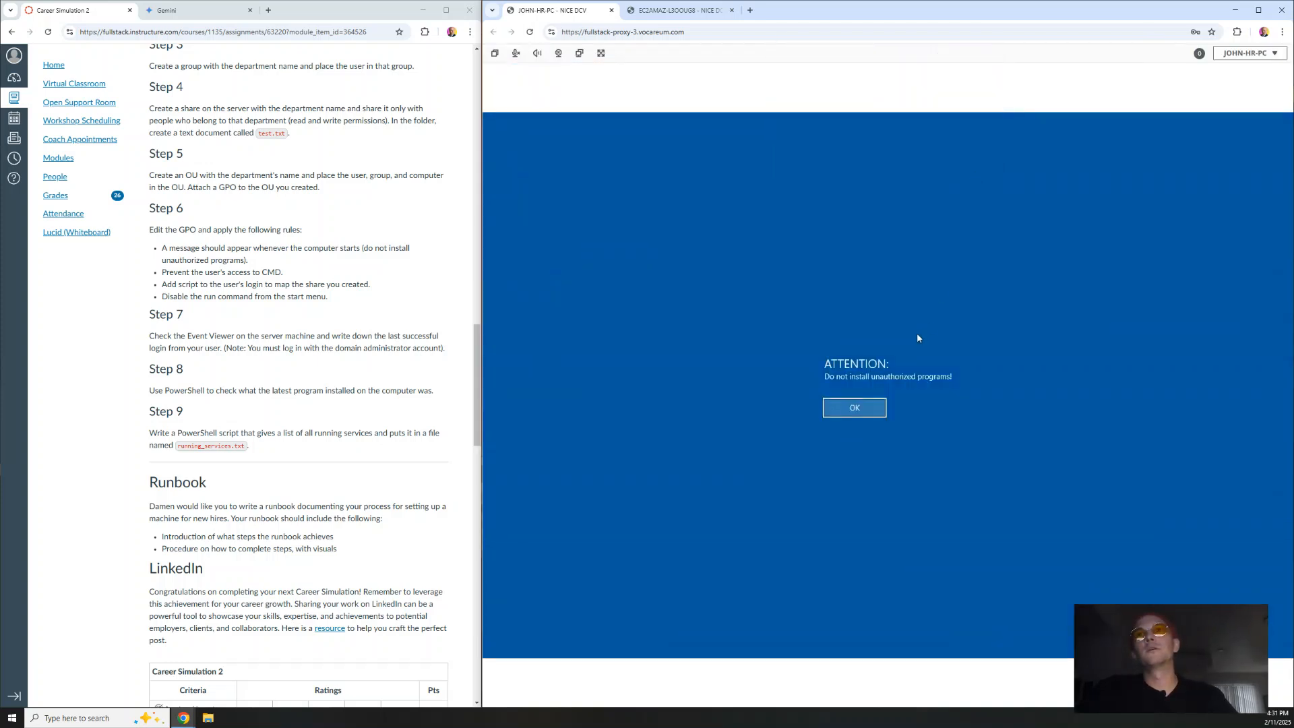
left_click(845, 410)
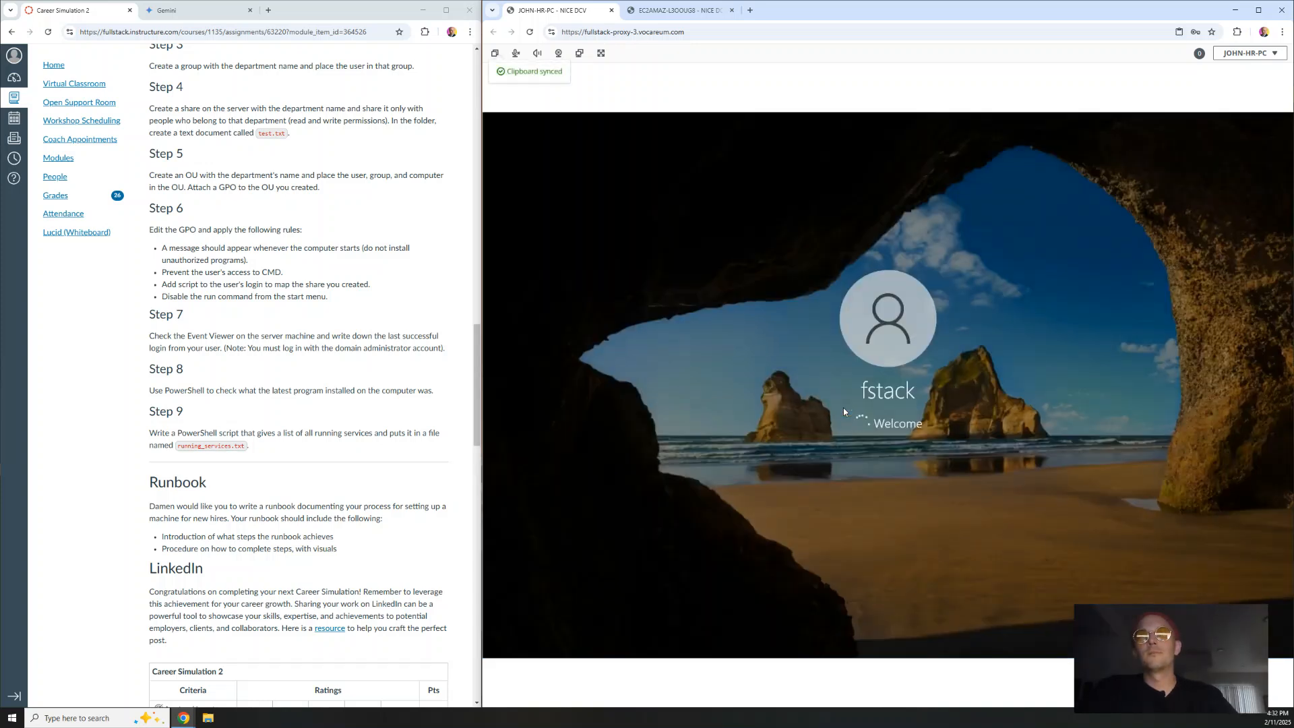
- Review the Step 6 rules on the startup message, CMD access and share-mapping login script
double_click(212, 248)
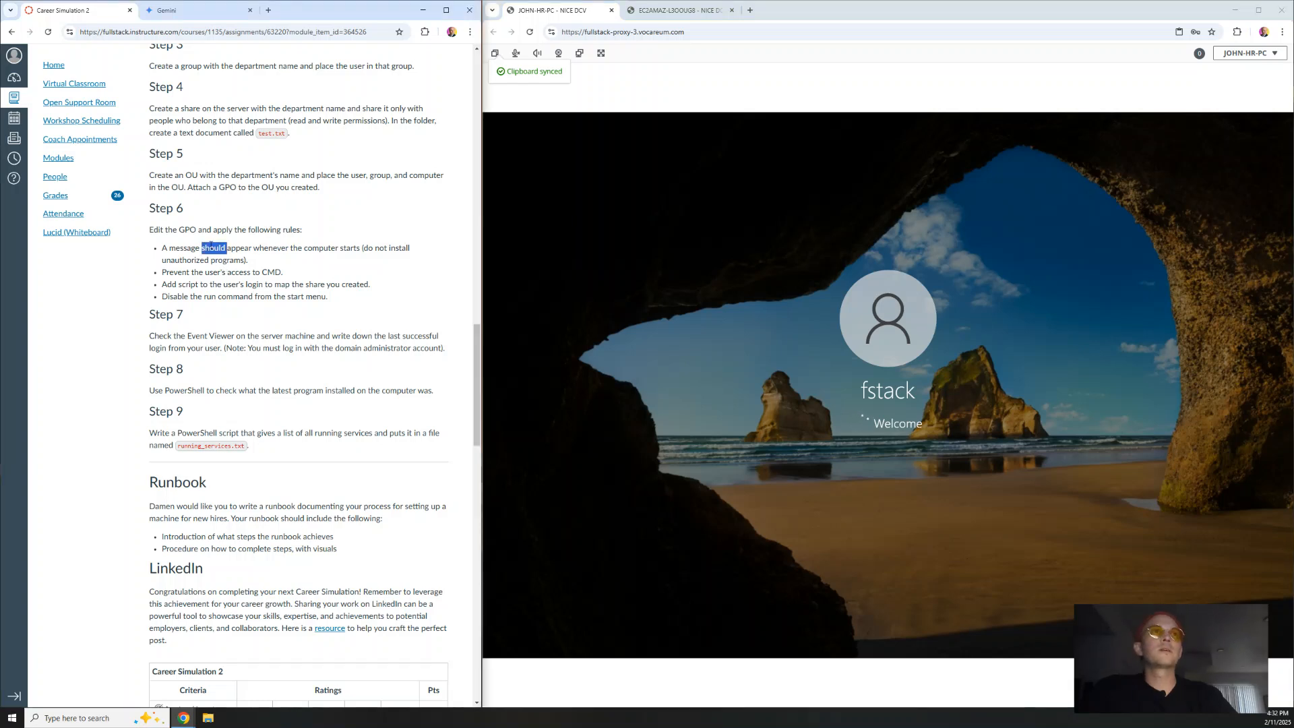
triple_click(211, 245)
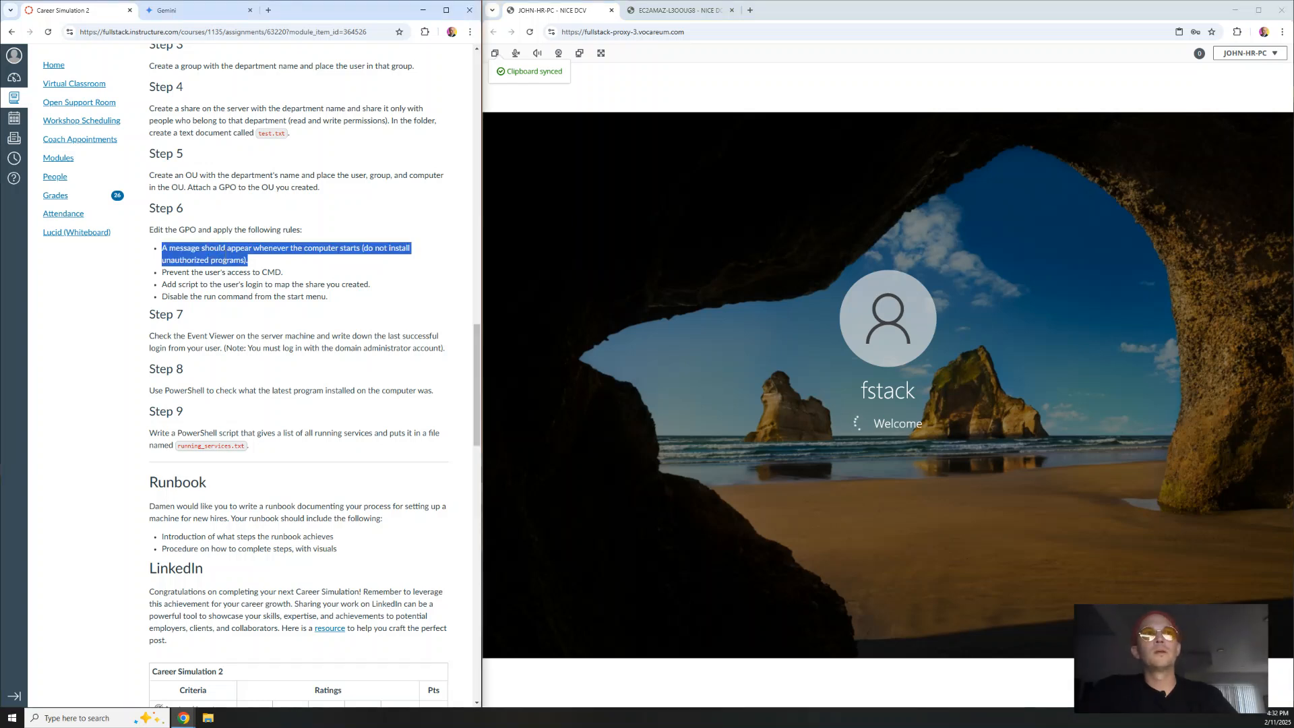
double_click(229, 272)
triple_click(229, 272)
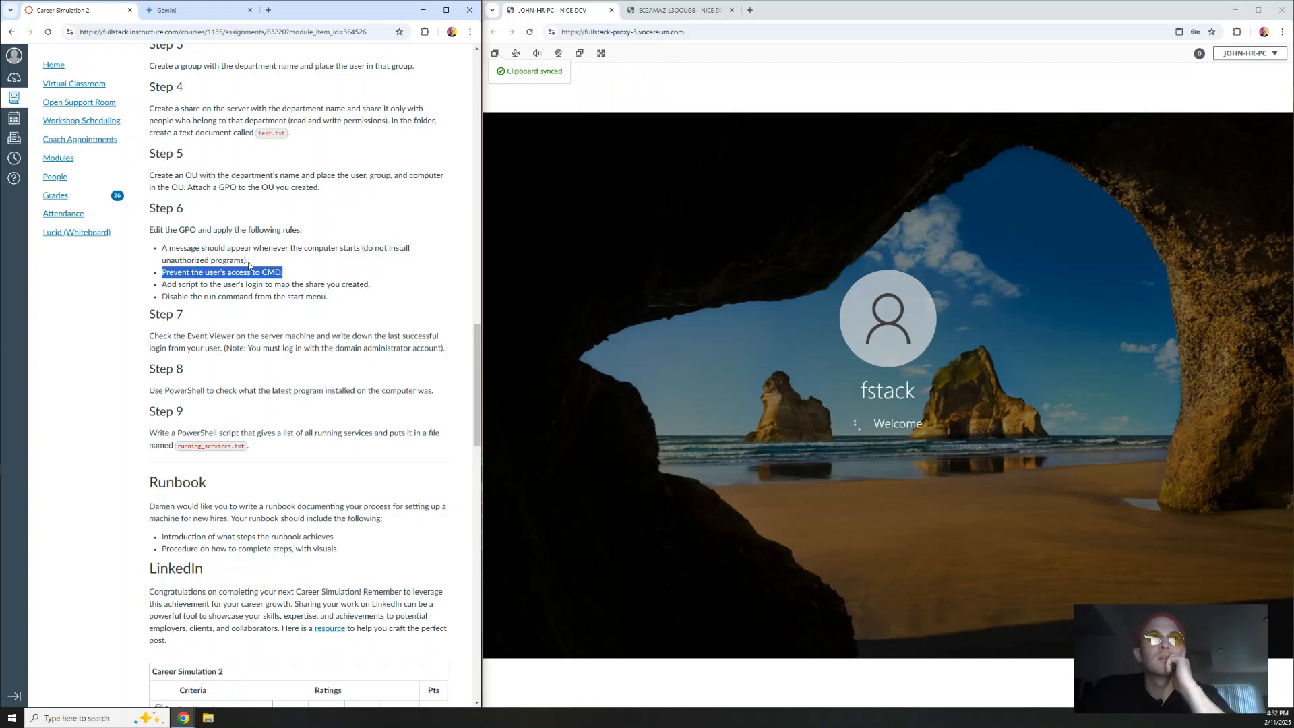
triple_click(232, 286)
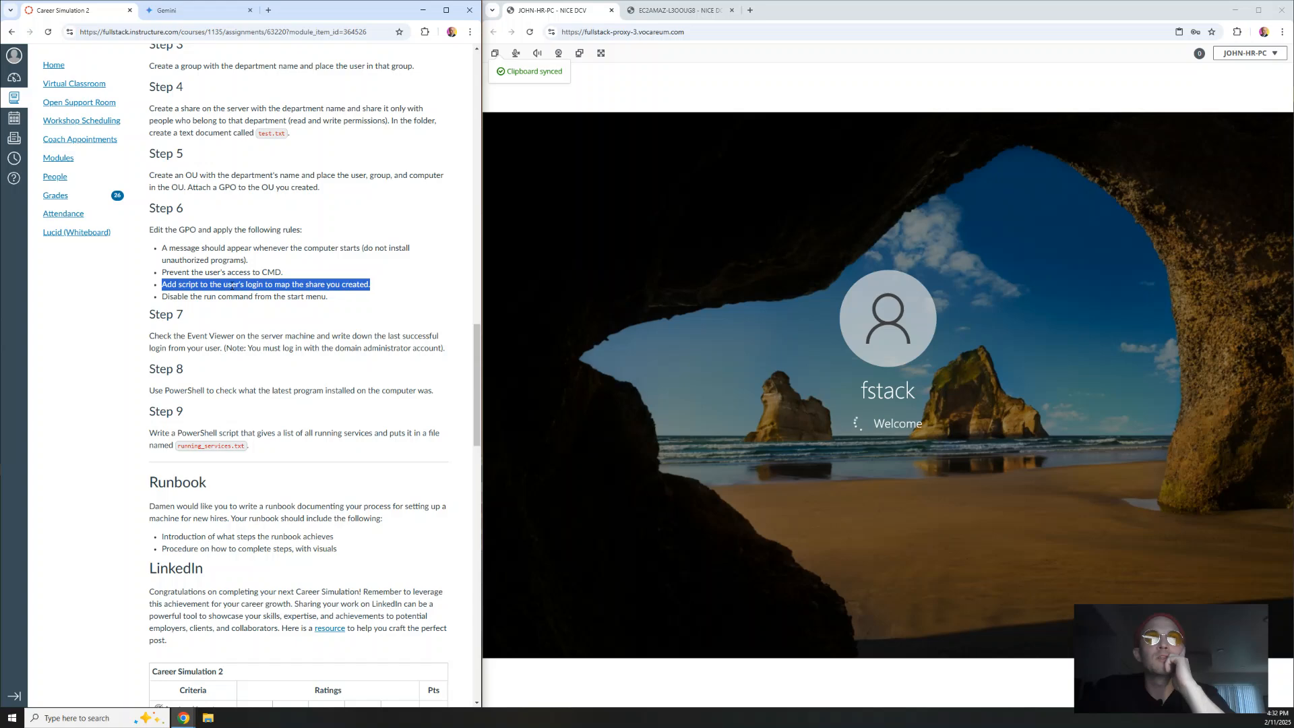
left_click(232, 286)
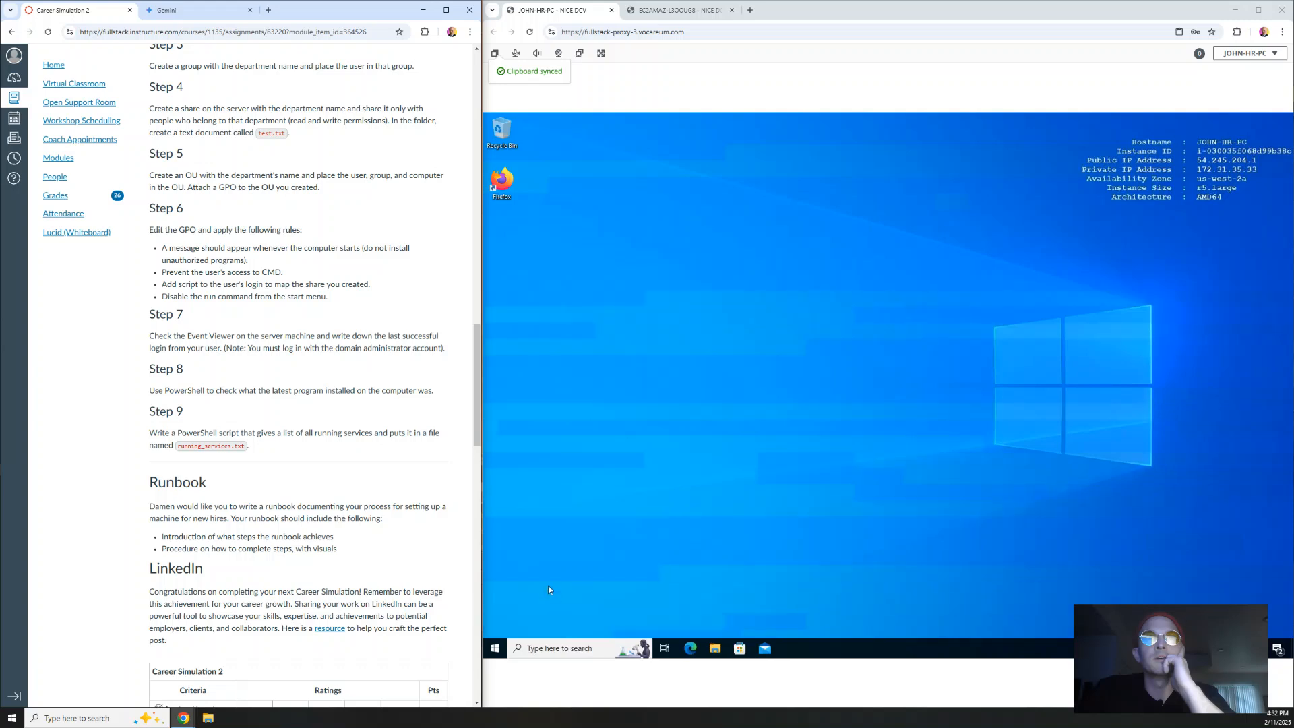
- Sign the fstack account out of the client PC and review the rule on disabling the run command
left_click(494, 648)
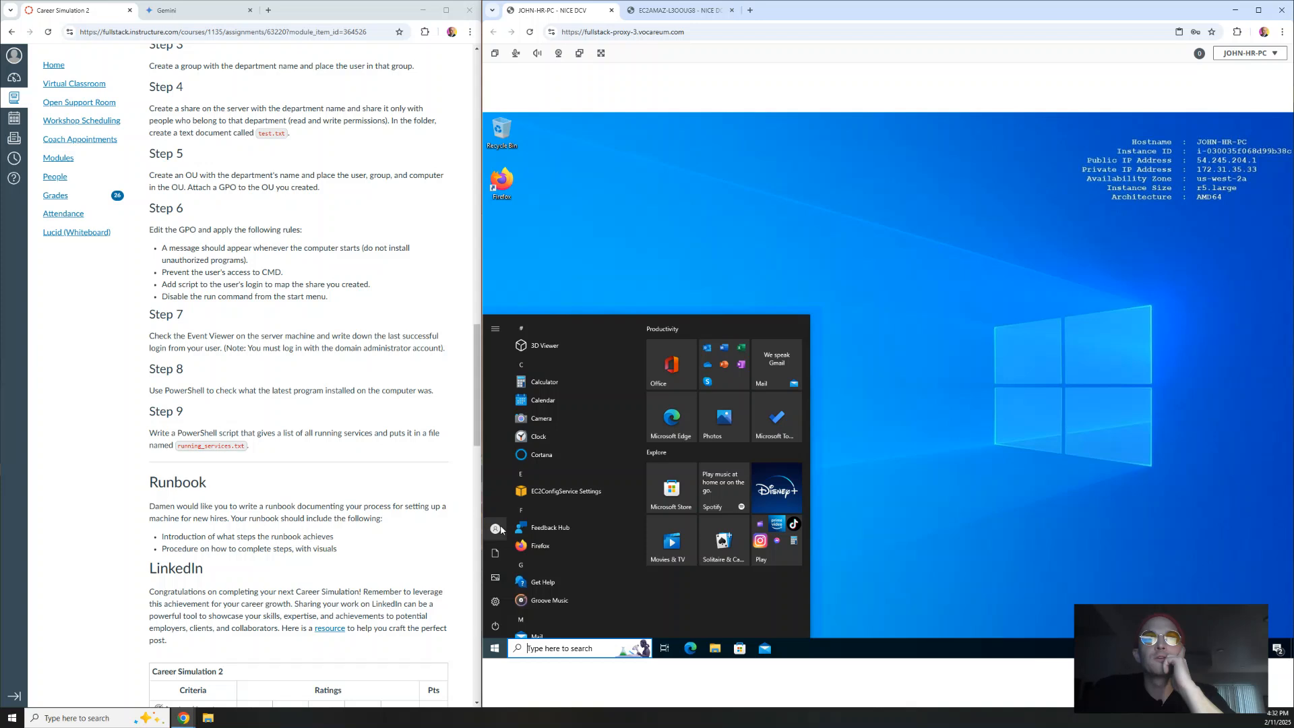
mouse_move(501, 530)
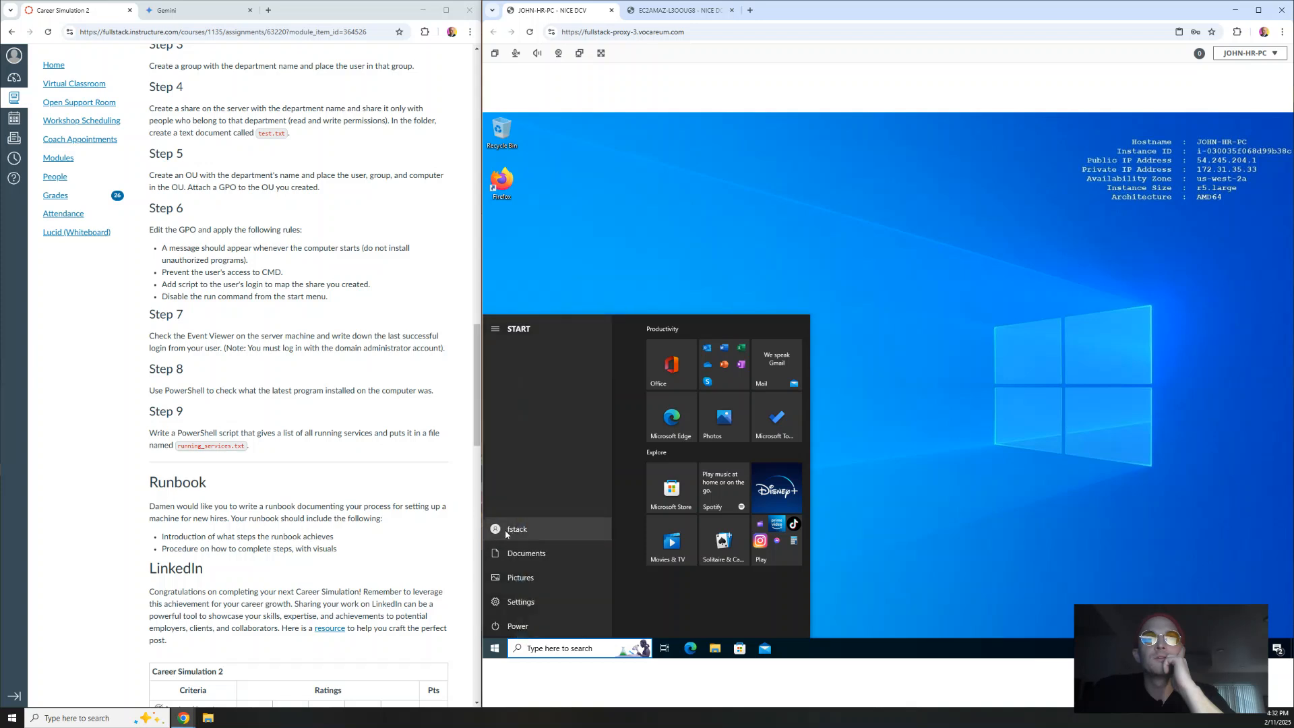
left_click(506, 531)
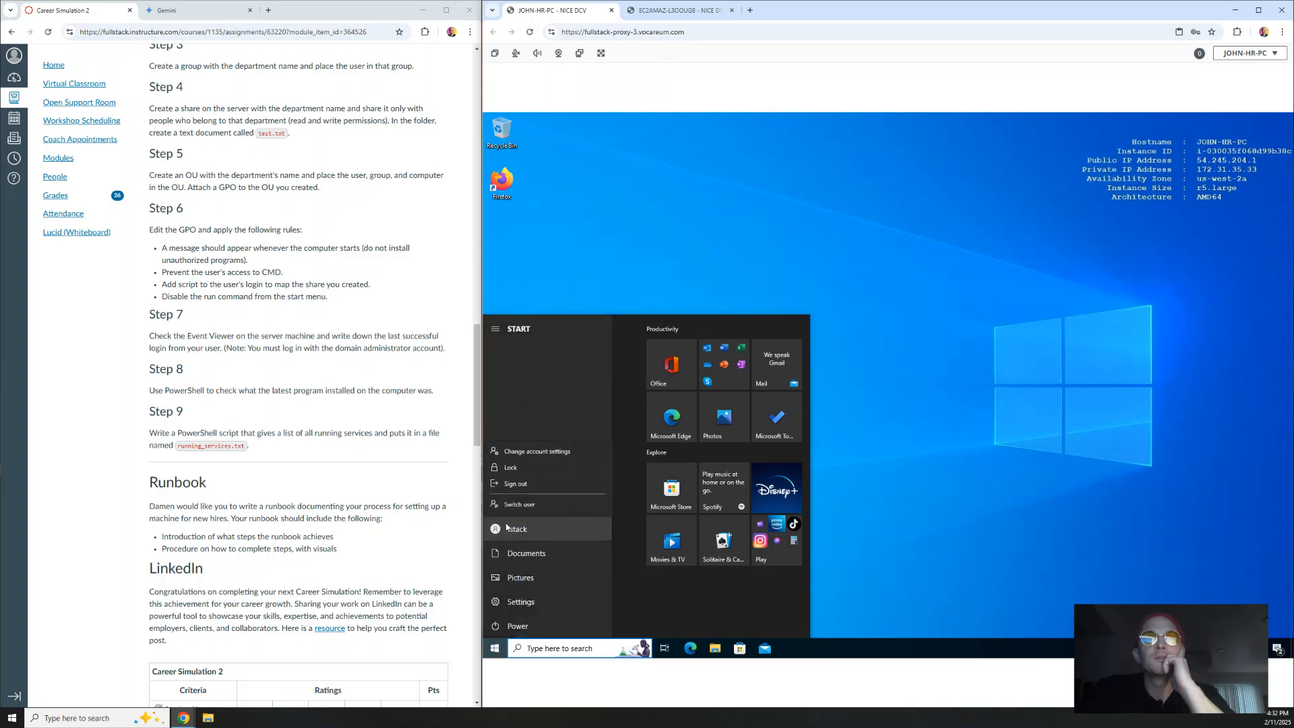
left_click(518, 484)
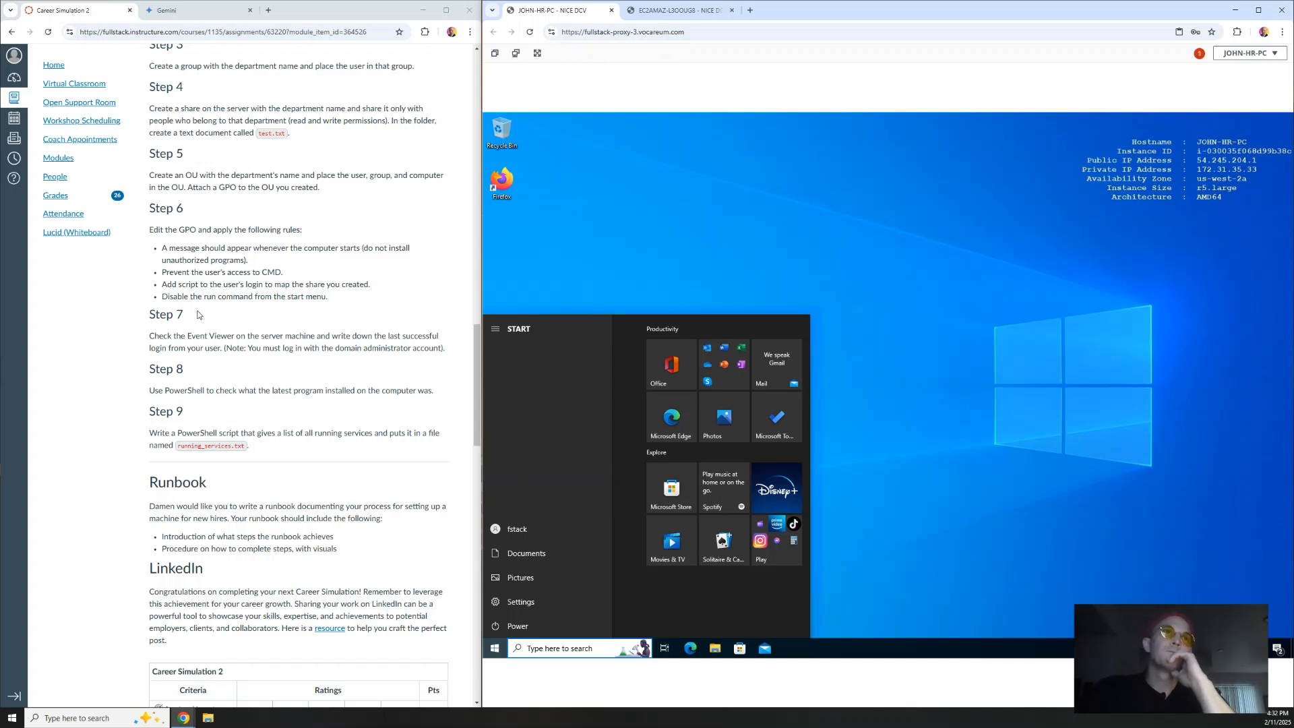
left_click_drag(197, 298, 357, 301)
left_click(357, 302)
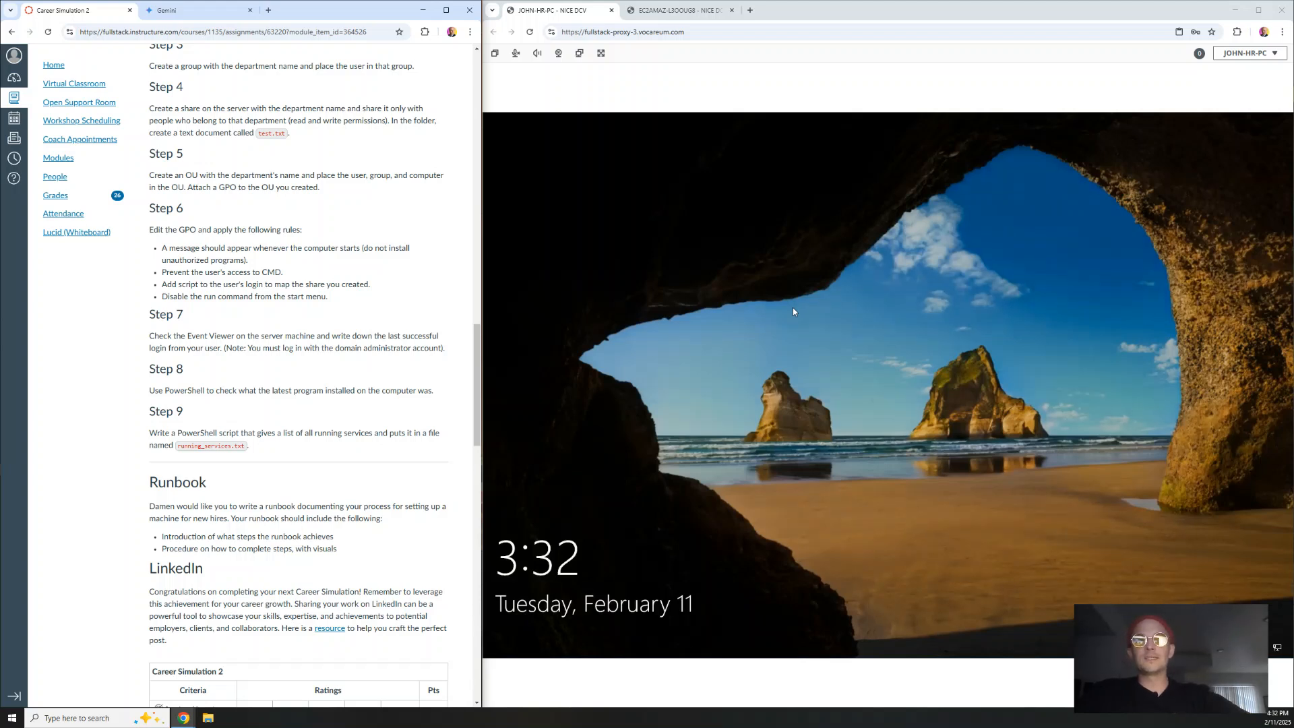
- Unlock the client PC, acknowledge the logon message, and sign in as the HR domain user with the account password
left_click(1227, 52)
left_click(1172, 91)
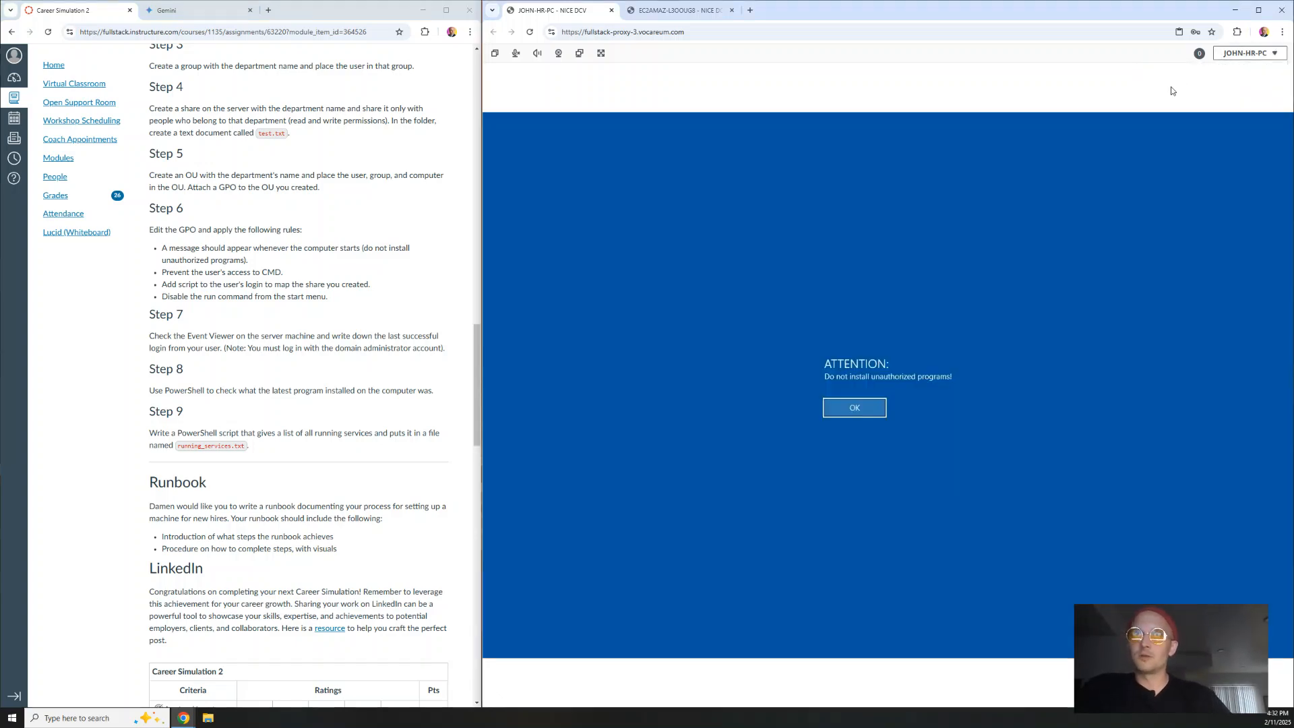
left_click(850, 413)
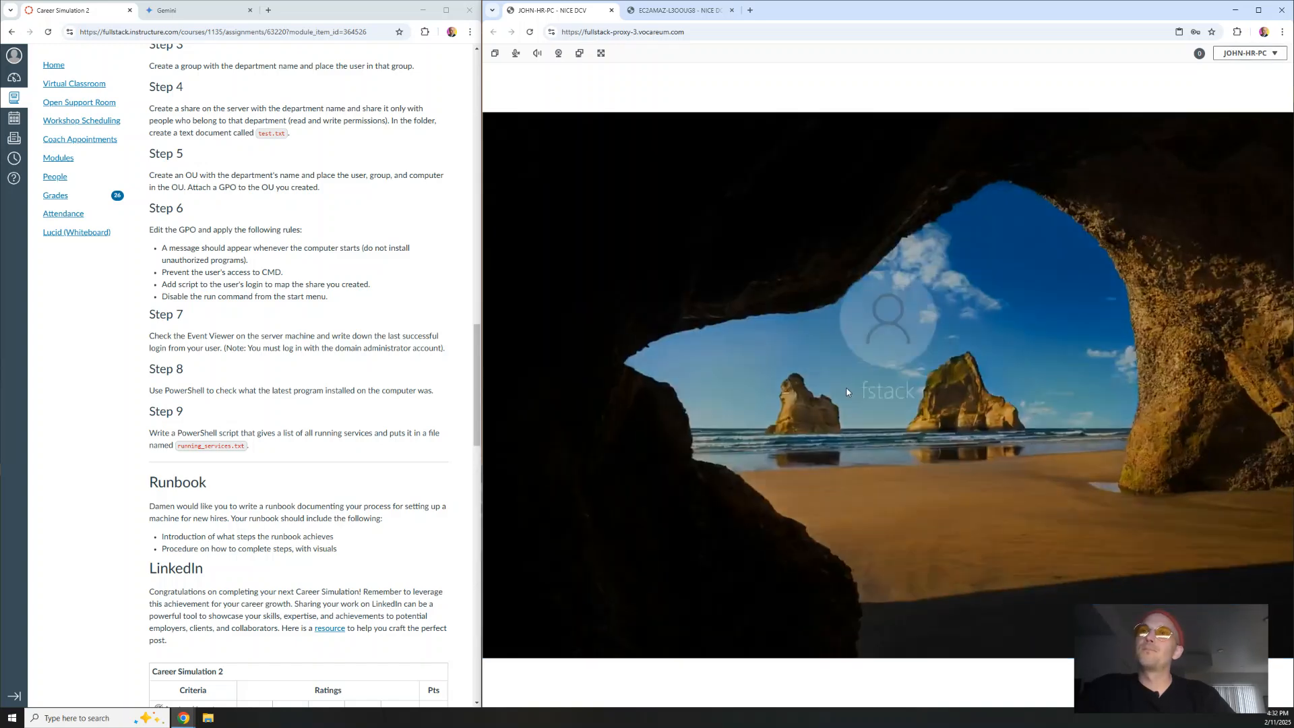
left_click(538, 634)
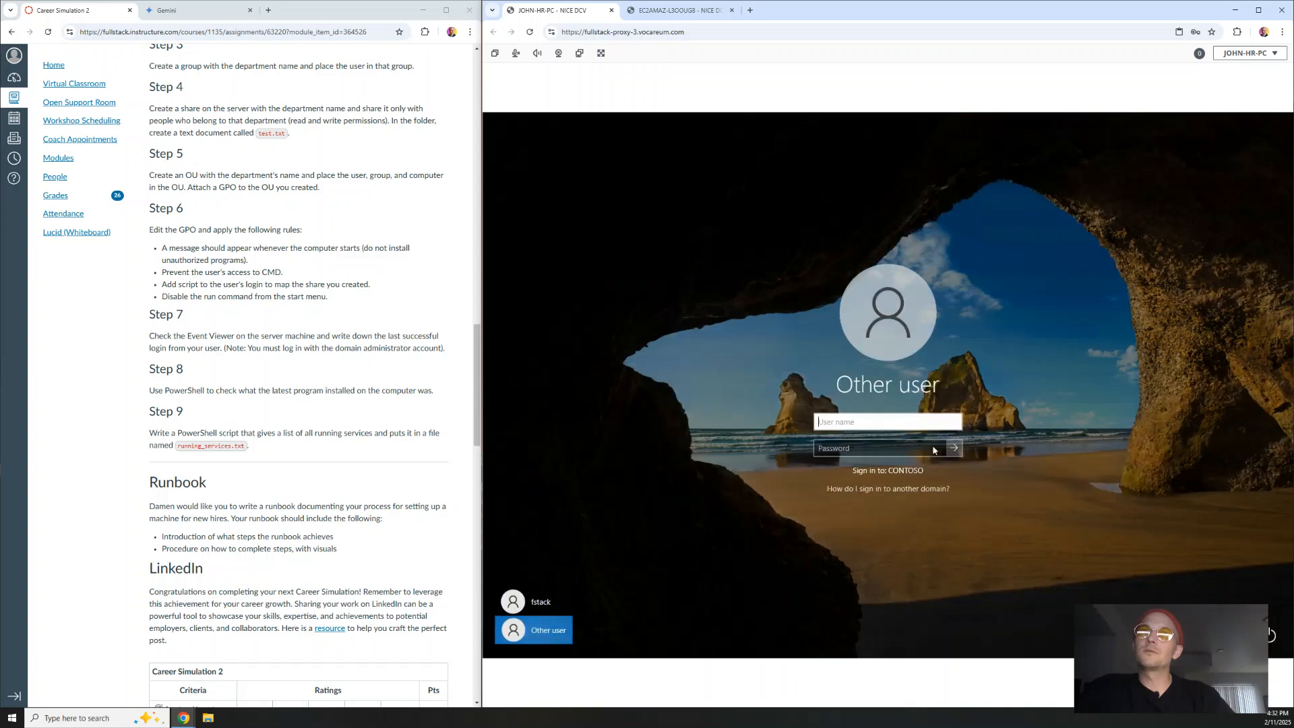
type("jo")
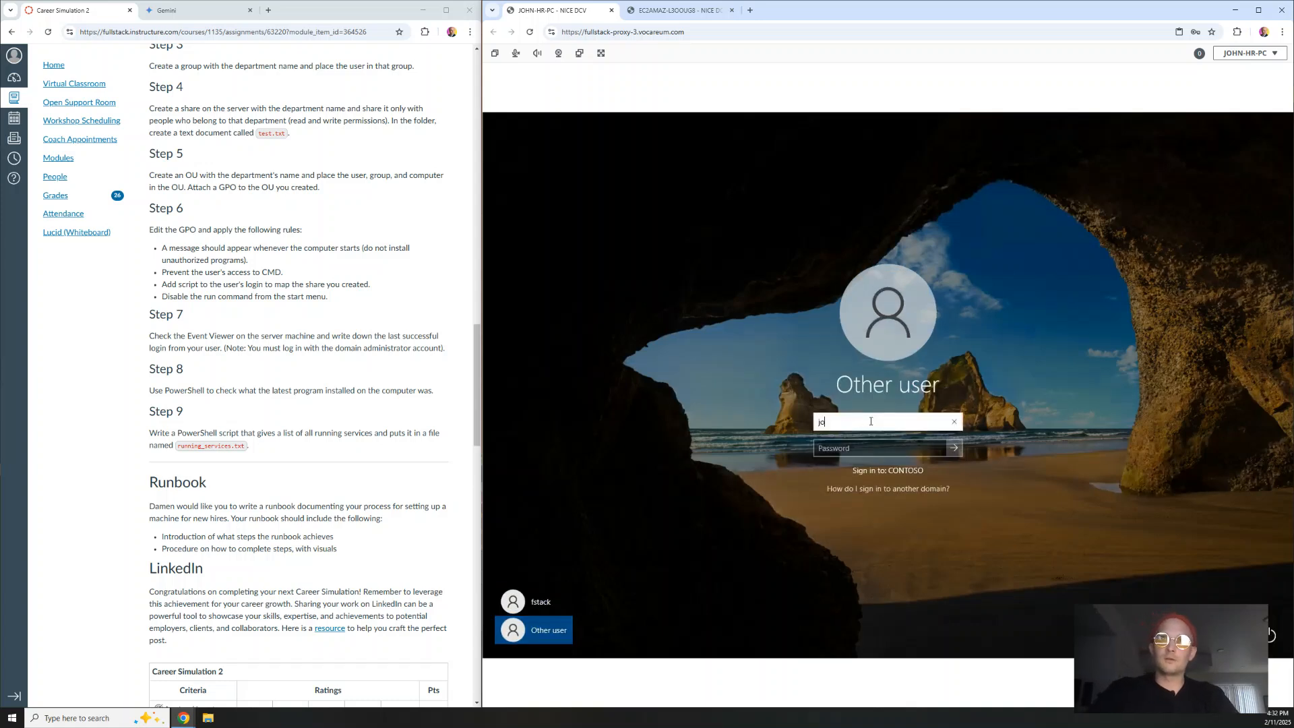
type("hn")
key("Tab")
type("••••")
key("Return")
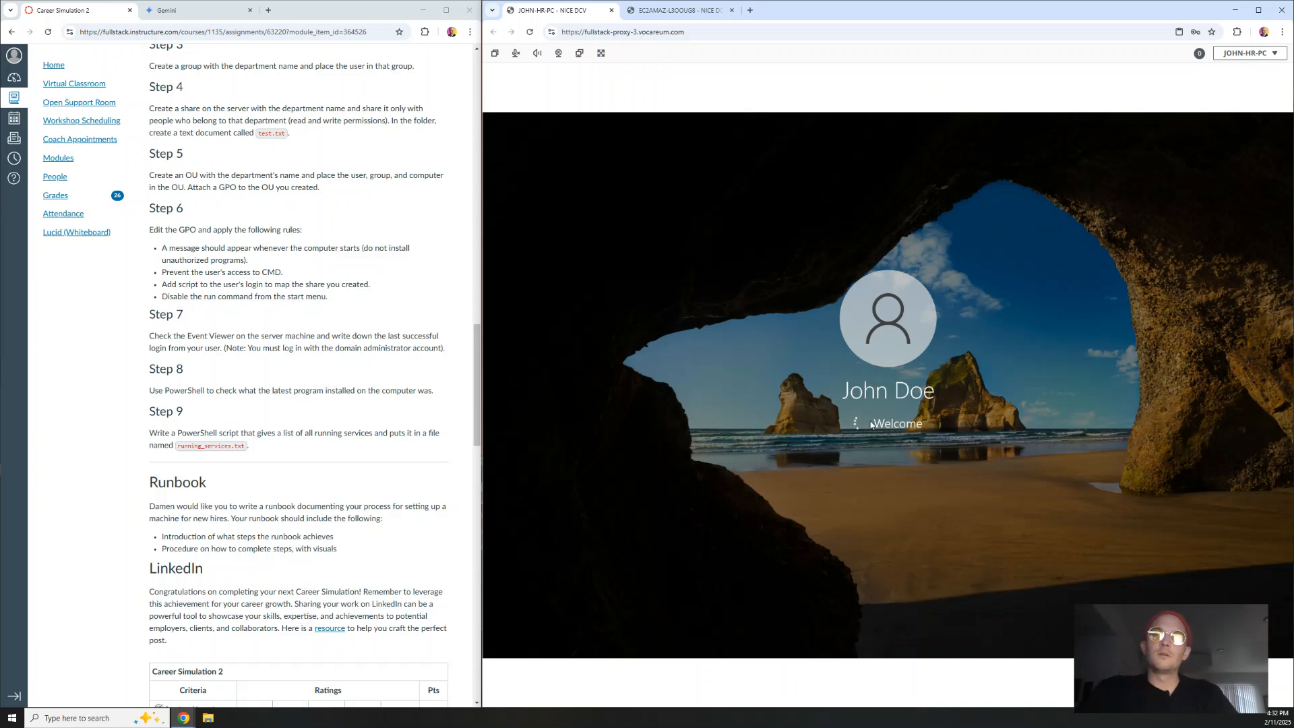
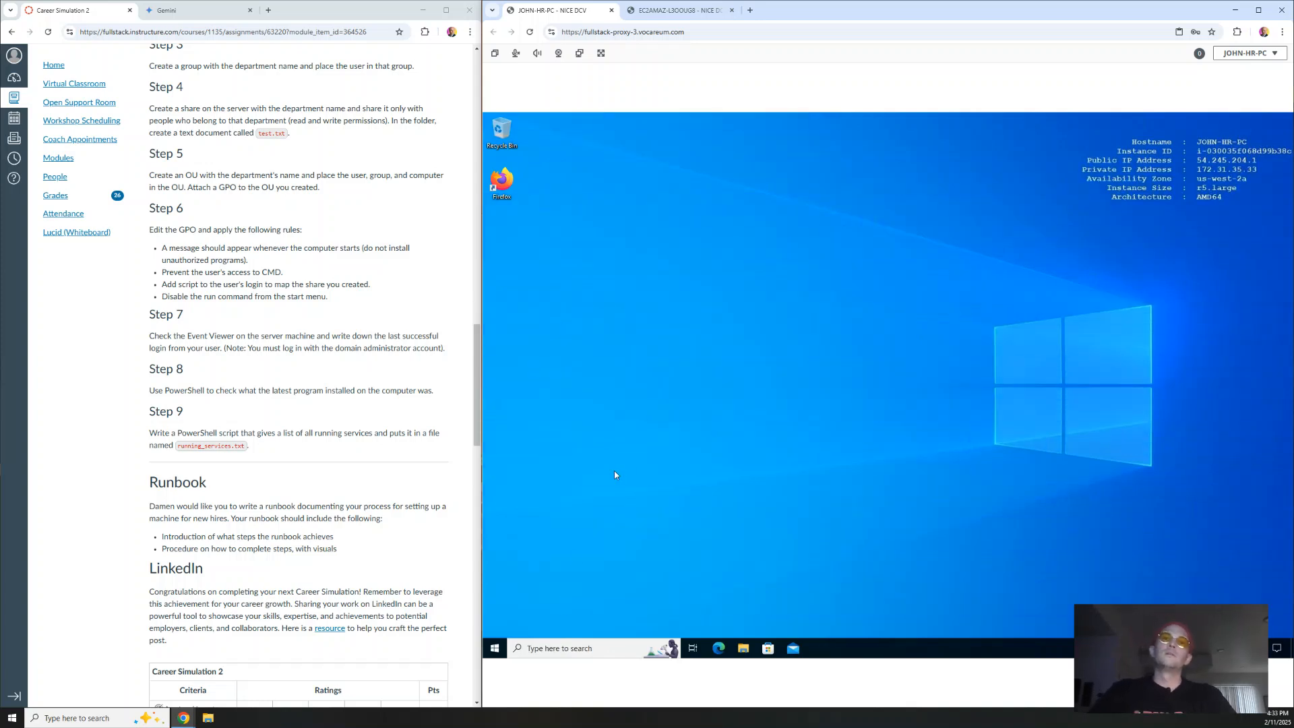
- Test the CMD restriction by opening Command Prompt on the client PC, and close its window
left_click(550, 650)
type("com")
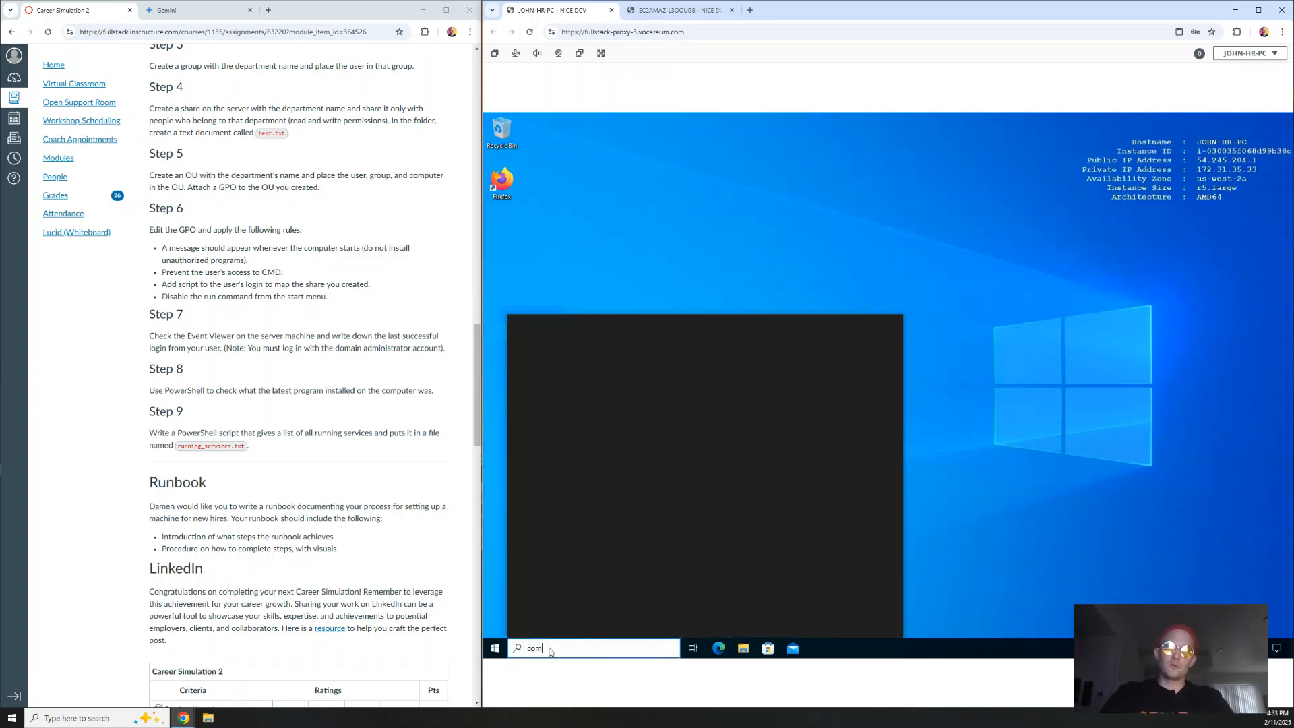
type("mand")
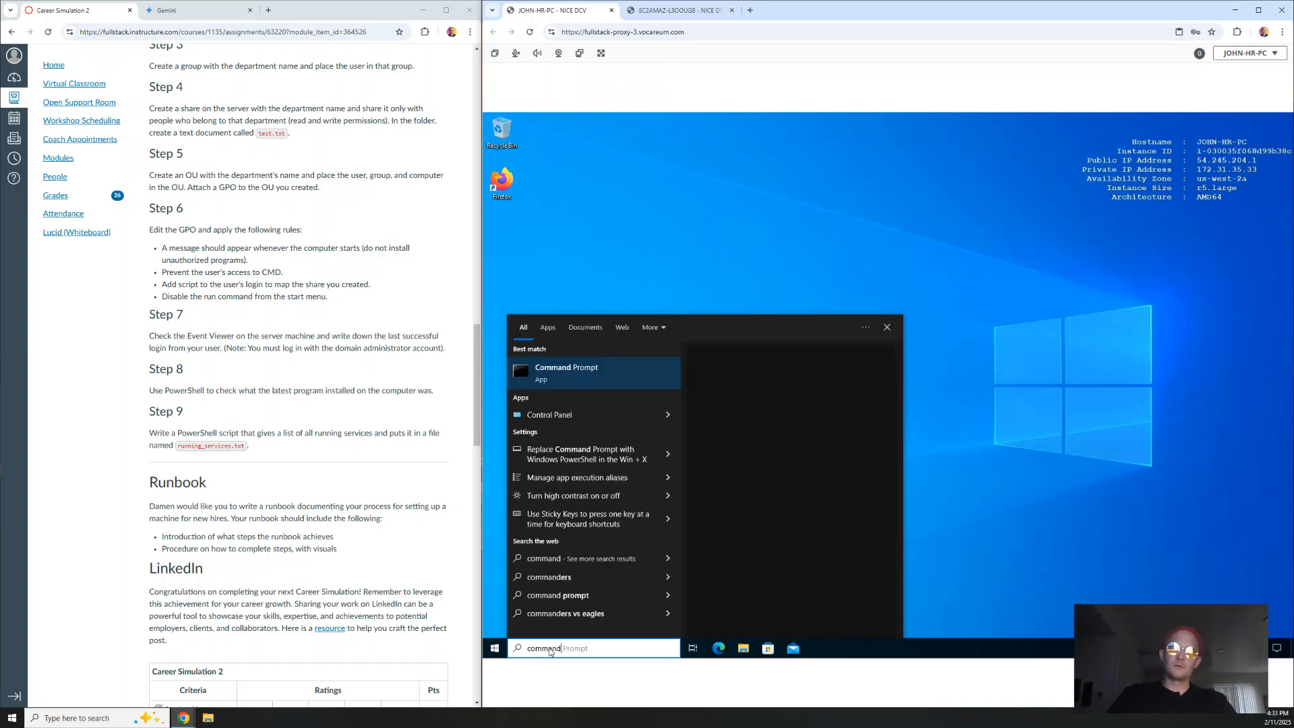
key("Return")
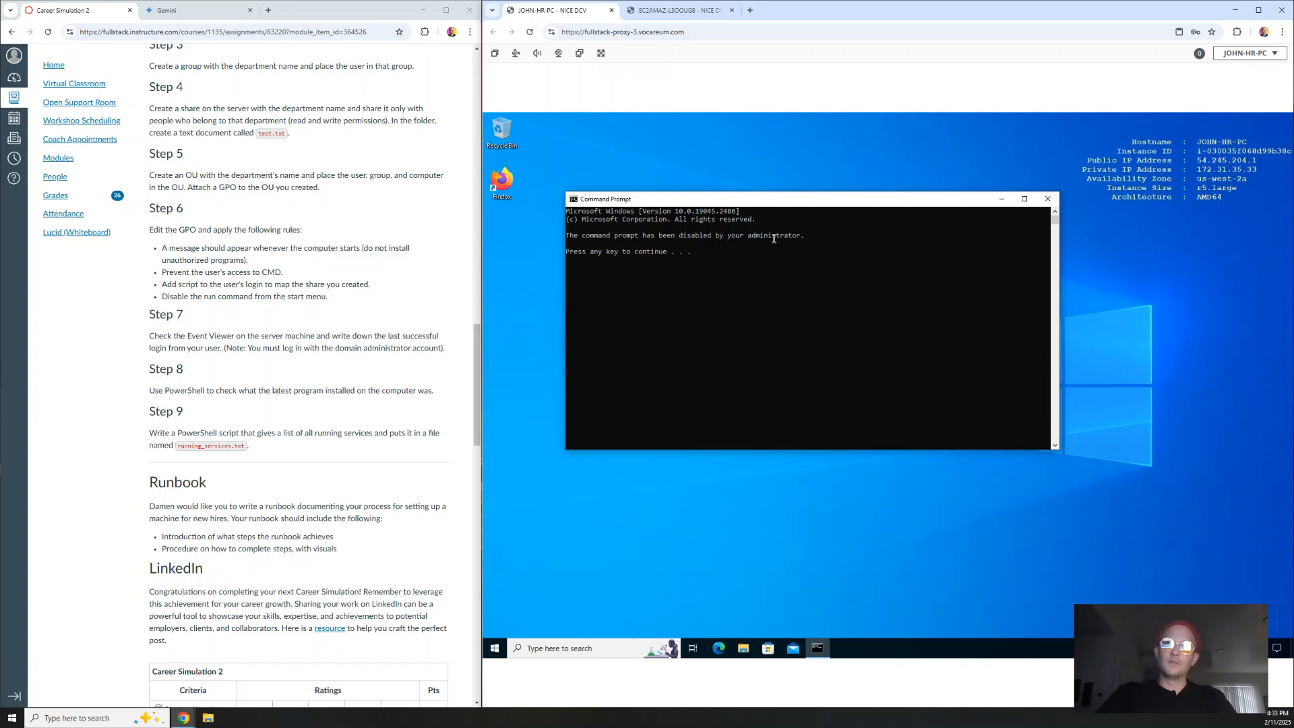
left_click(1047, 199)
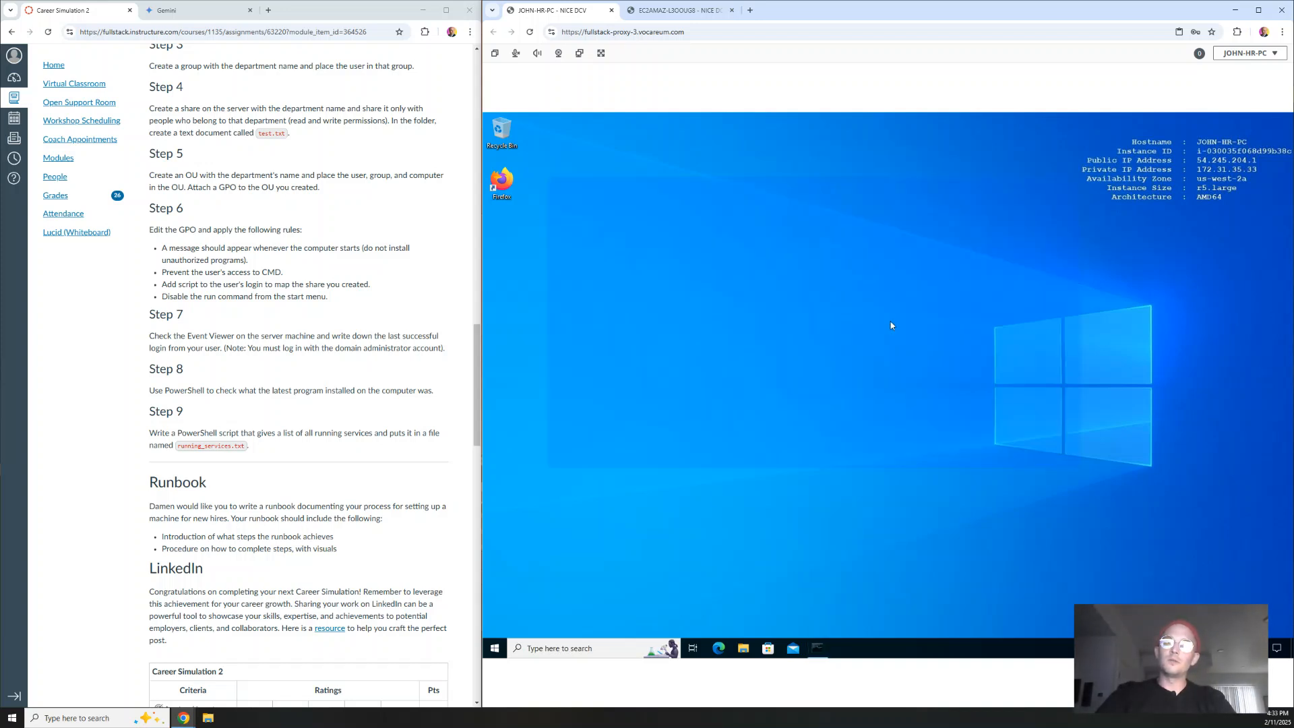
- Test the Run restriction by searching for and launching Run on the client PC, and dismiss the resulting dialog
left_click(565, 655)
type("run")
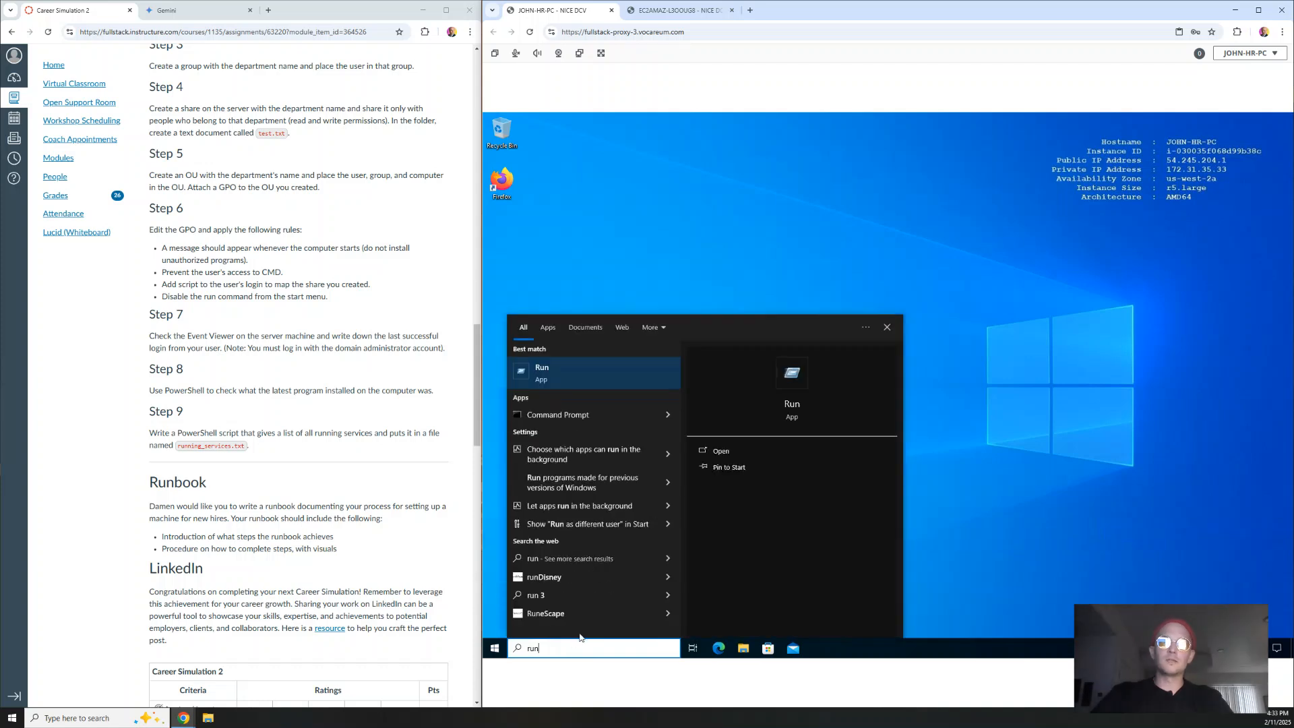
left_click(613, 373)
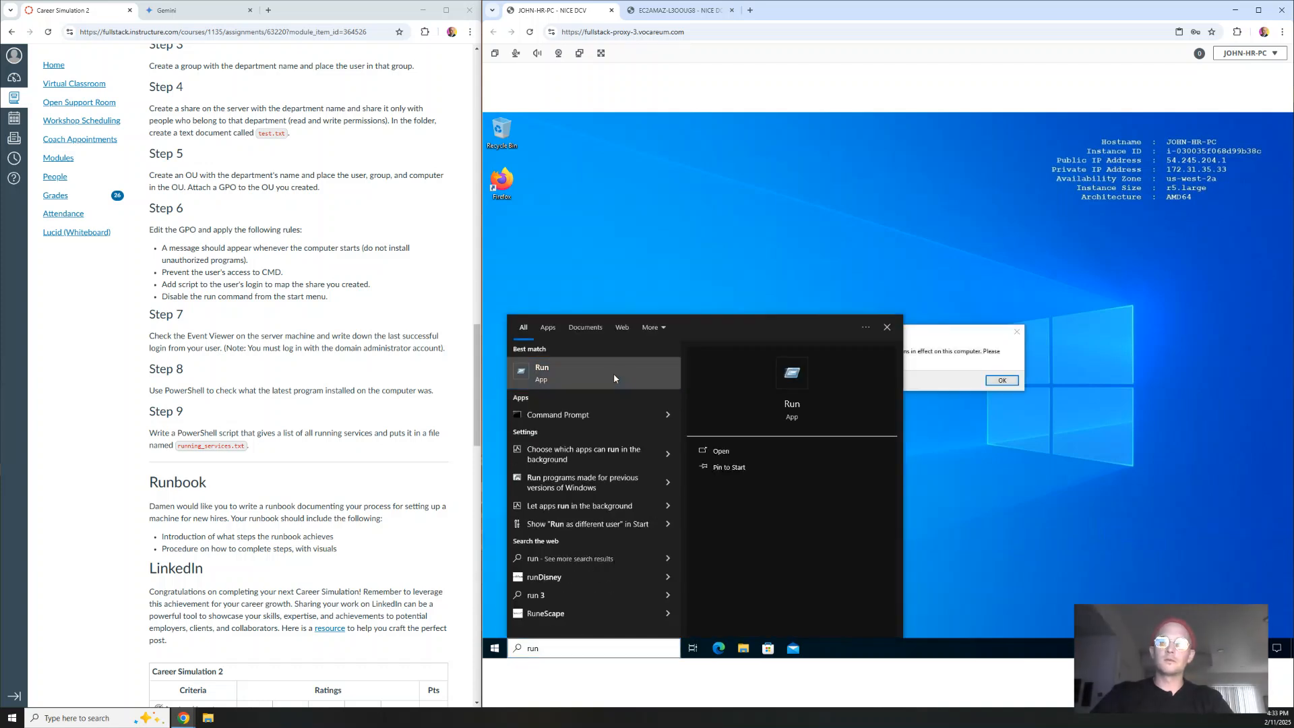
left_click(887, 328)
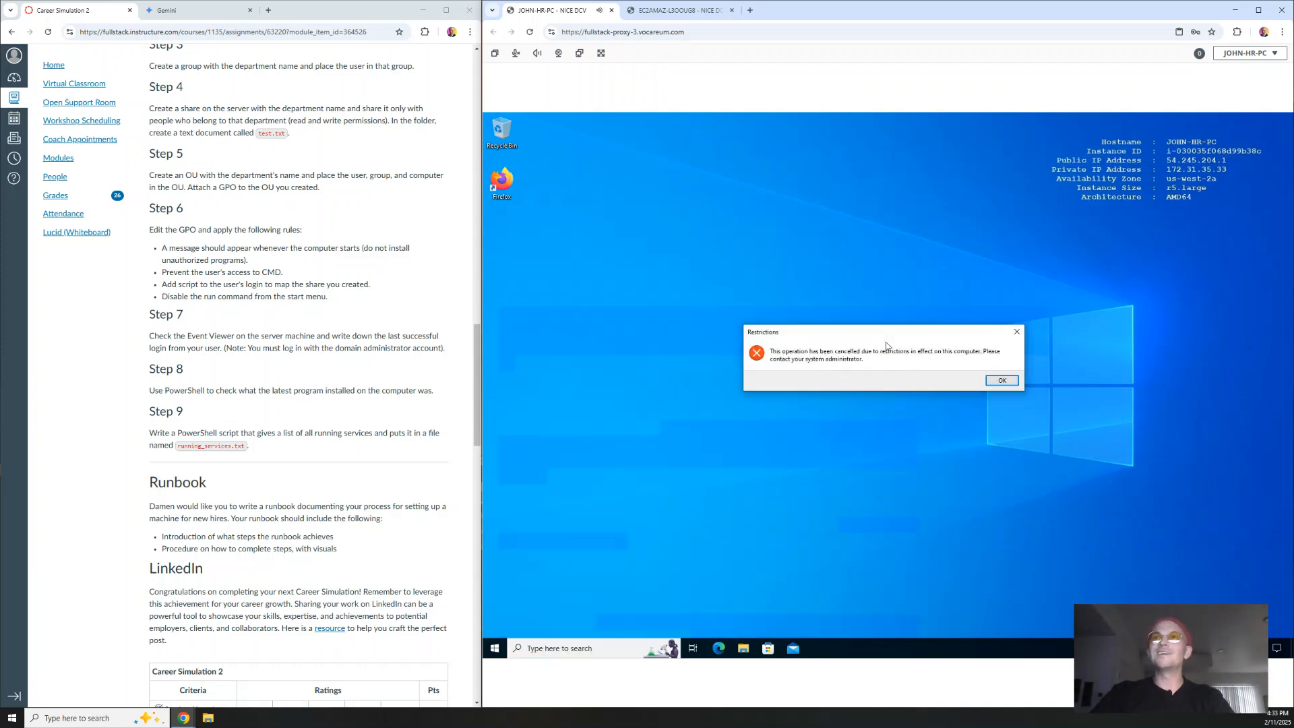
left_click(1002, 381)
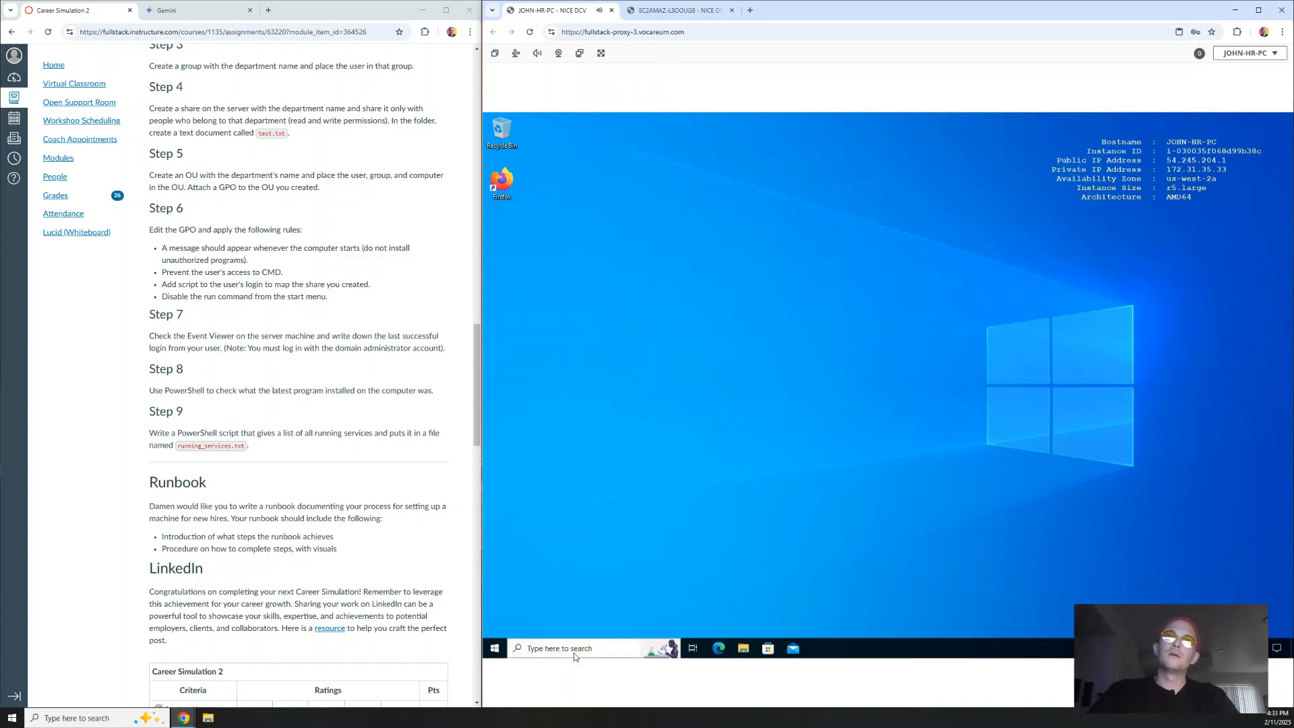
- Start an Active Directory search from the client PC's network location and limit it to the HR_OU container
left_click(742, 649)
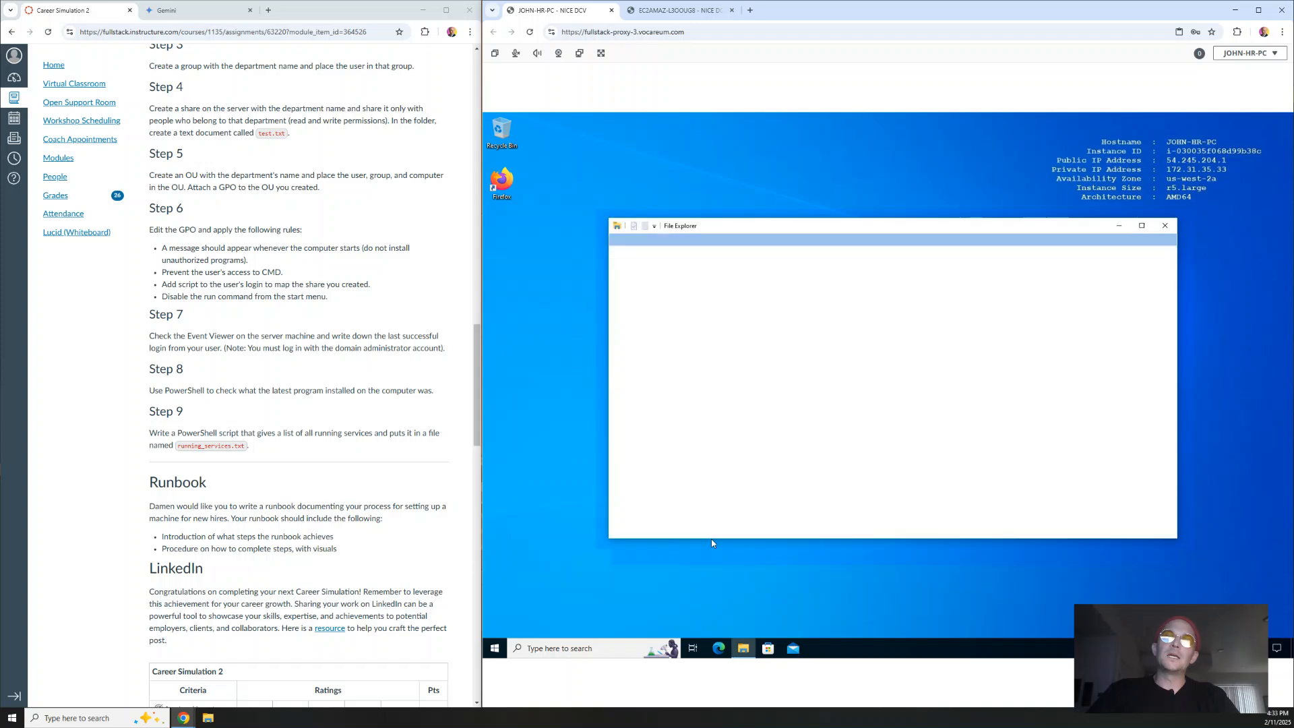
left_click(632, 407)
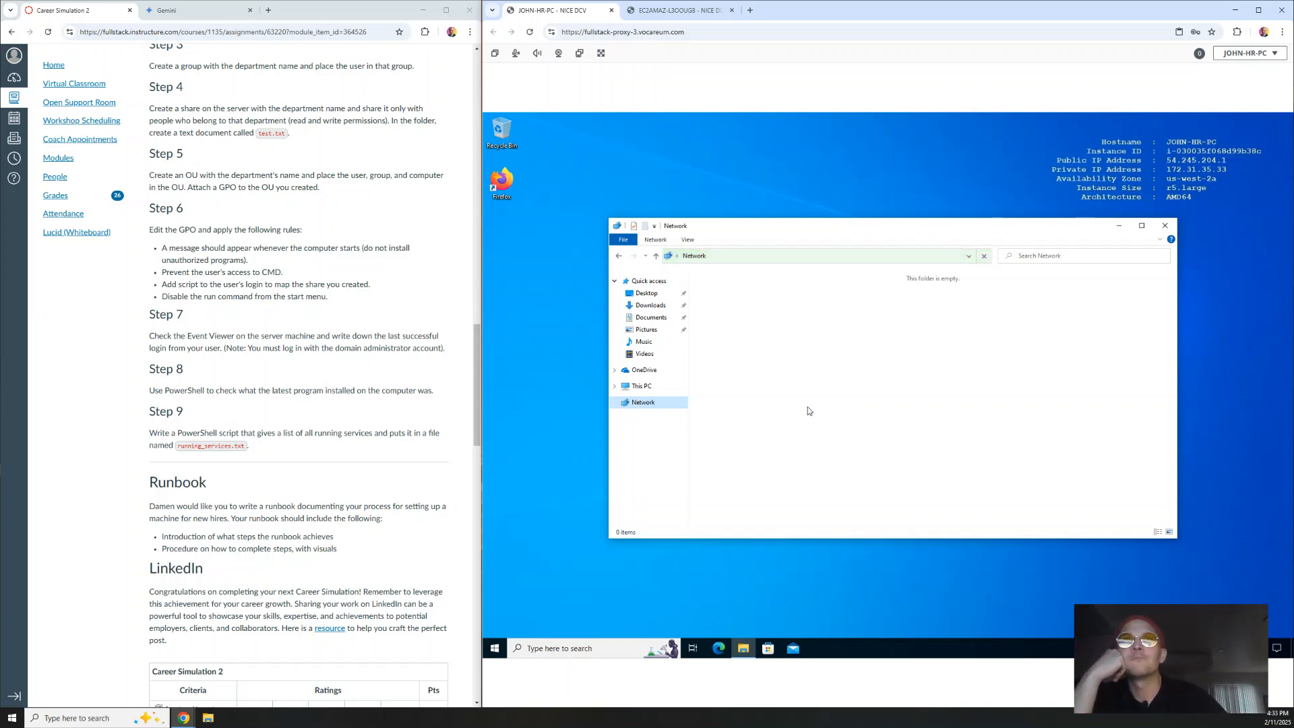
left_click(655, 240)
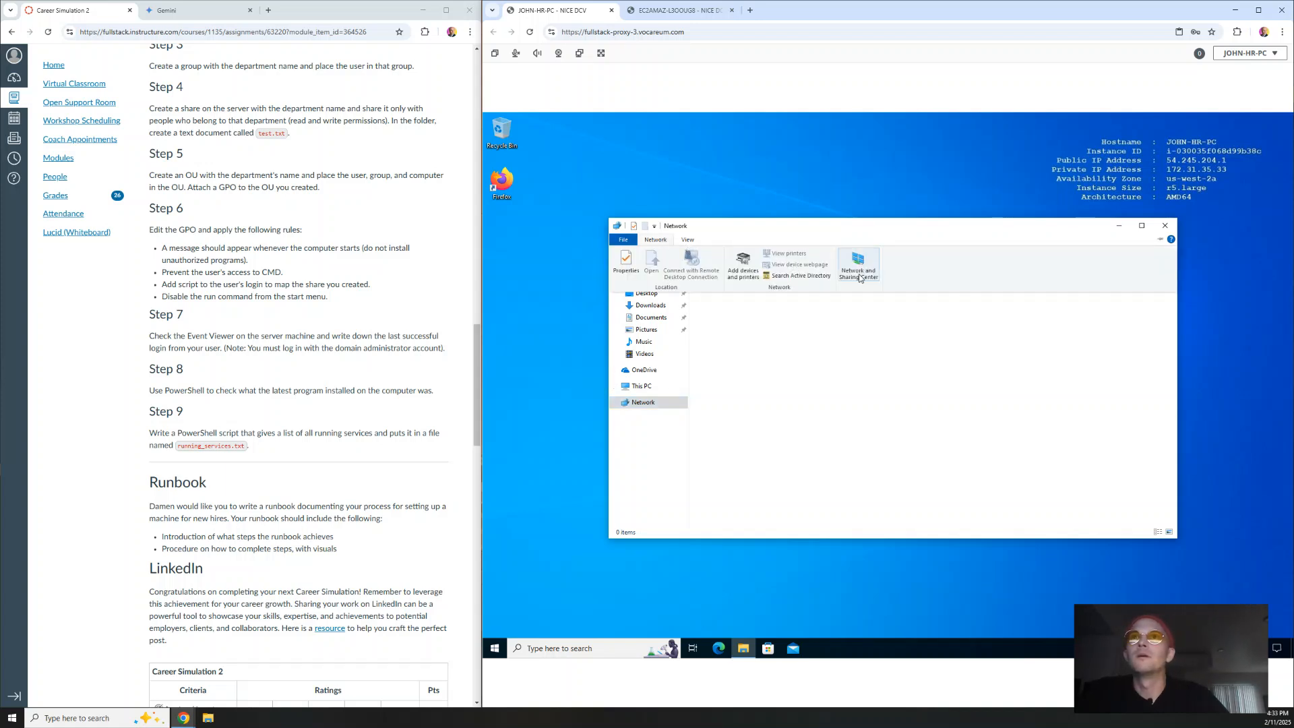
left_click(802, 276)
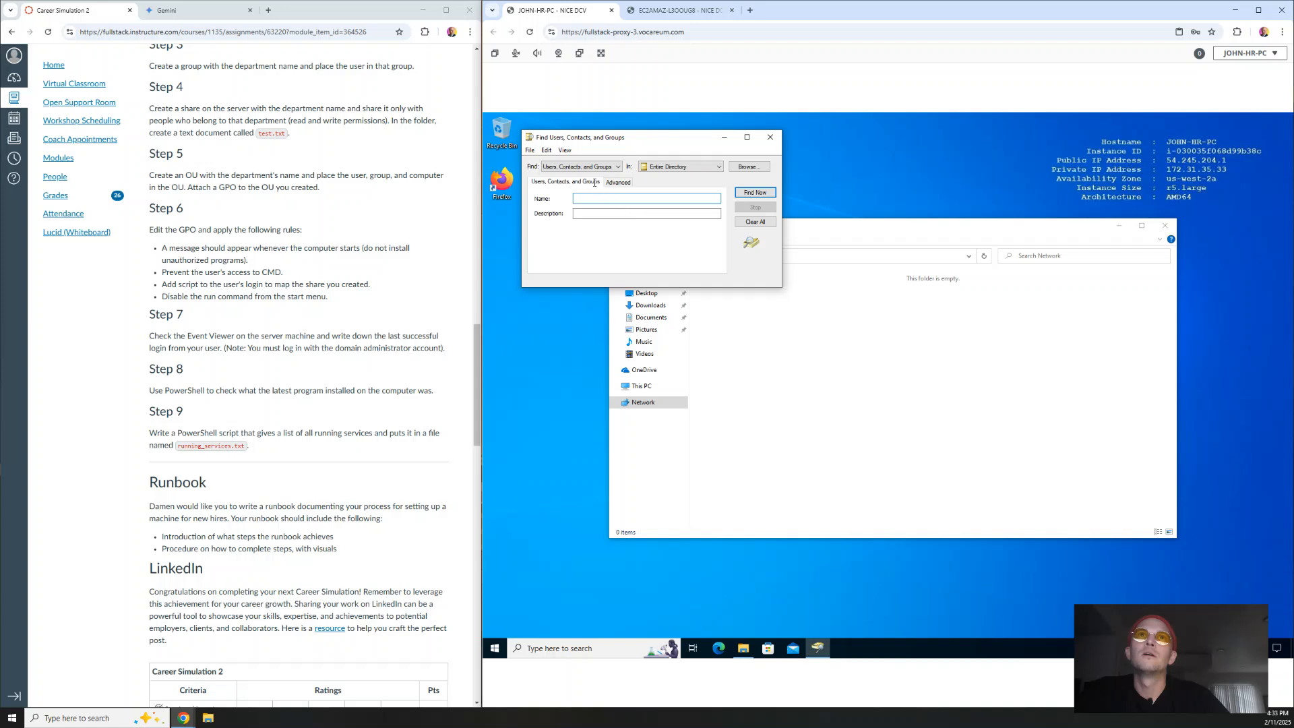
left_click(750, 168)
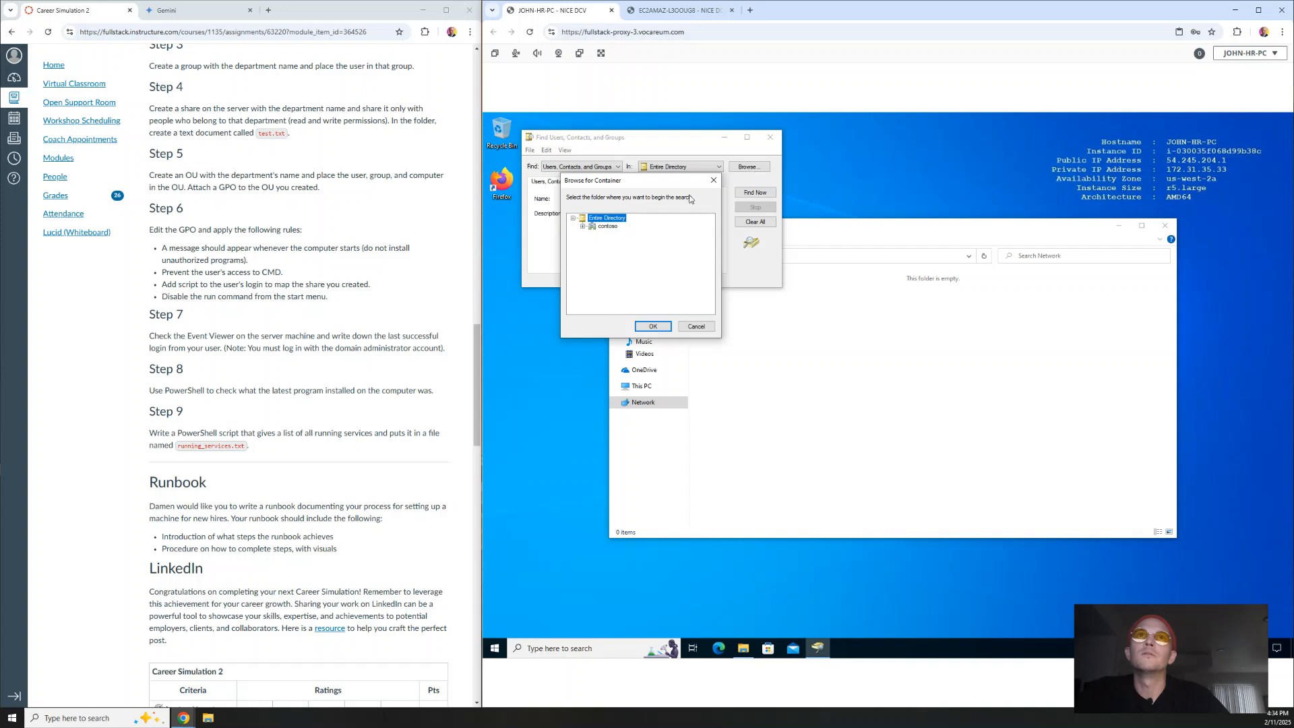
left_click(583, 228)
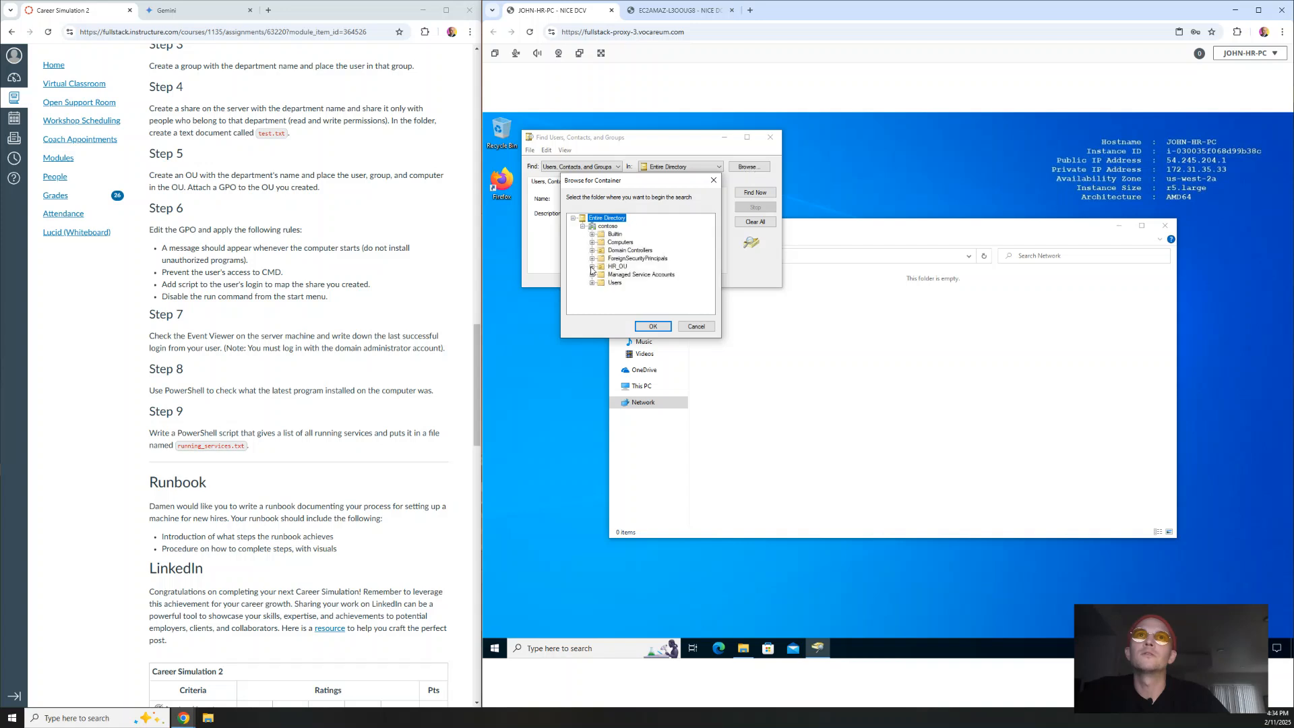
left_click(614, 267)
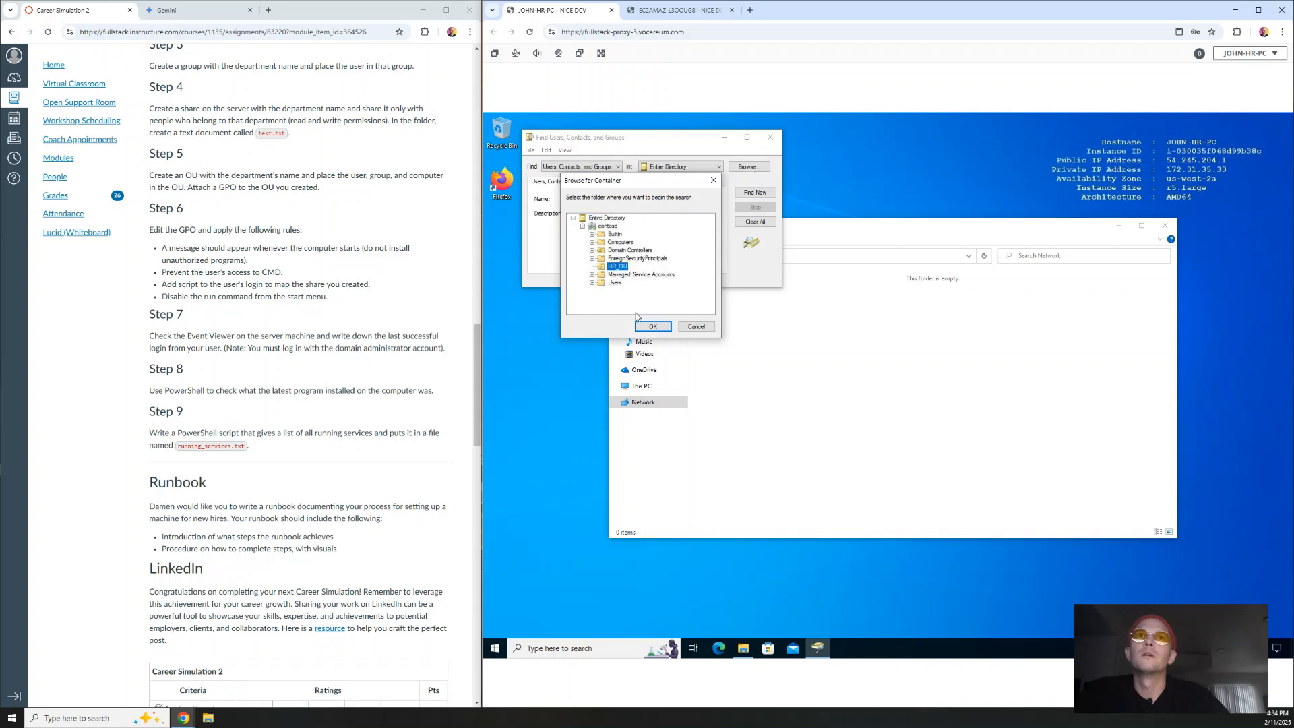
left_click(653, 327)
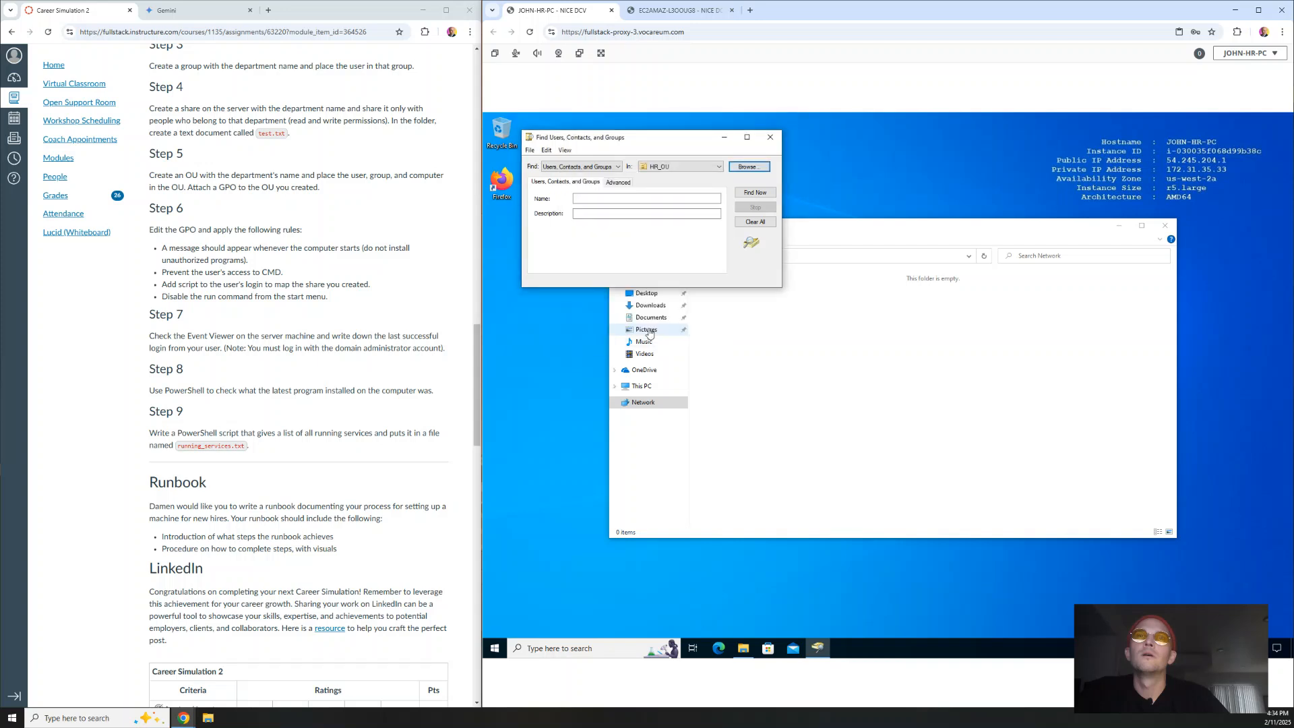
- Search the HR_OU container for the name HR_Group
left_click(606, 198)
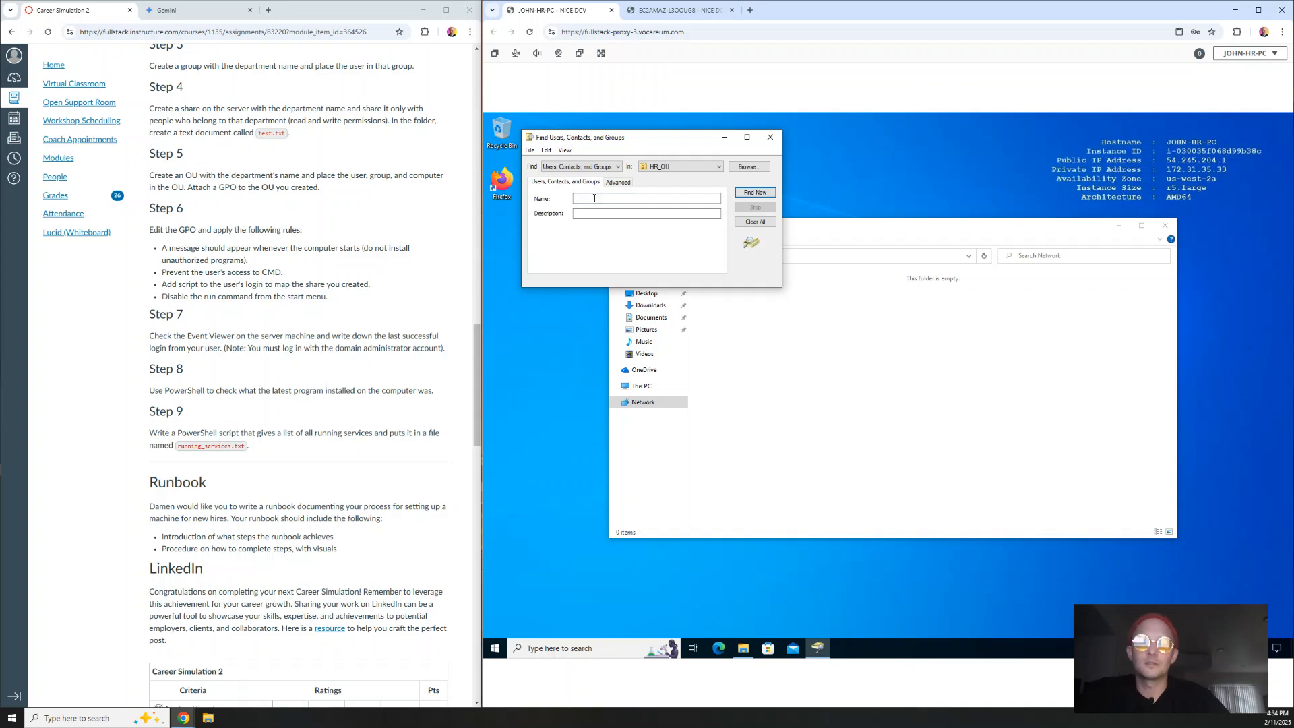
type("Hr_Grou")
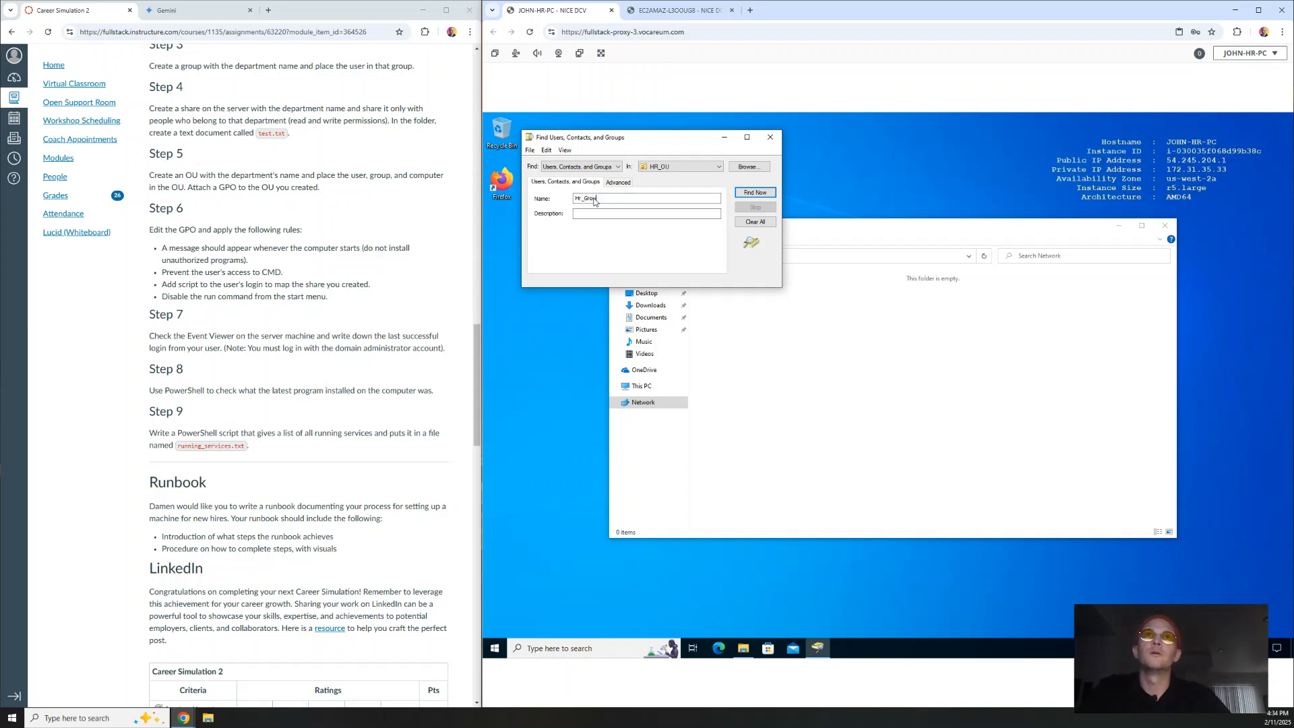
type("p")
left_click(582, 200)
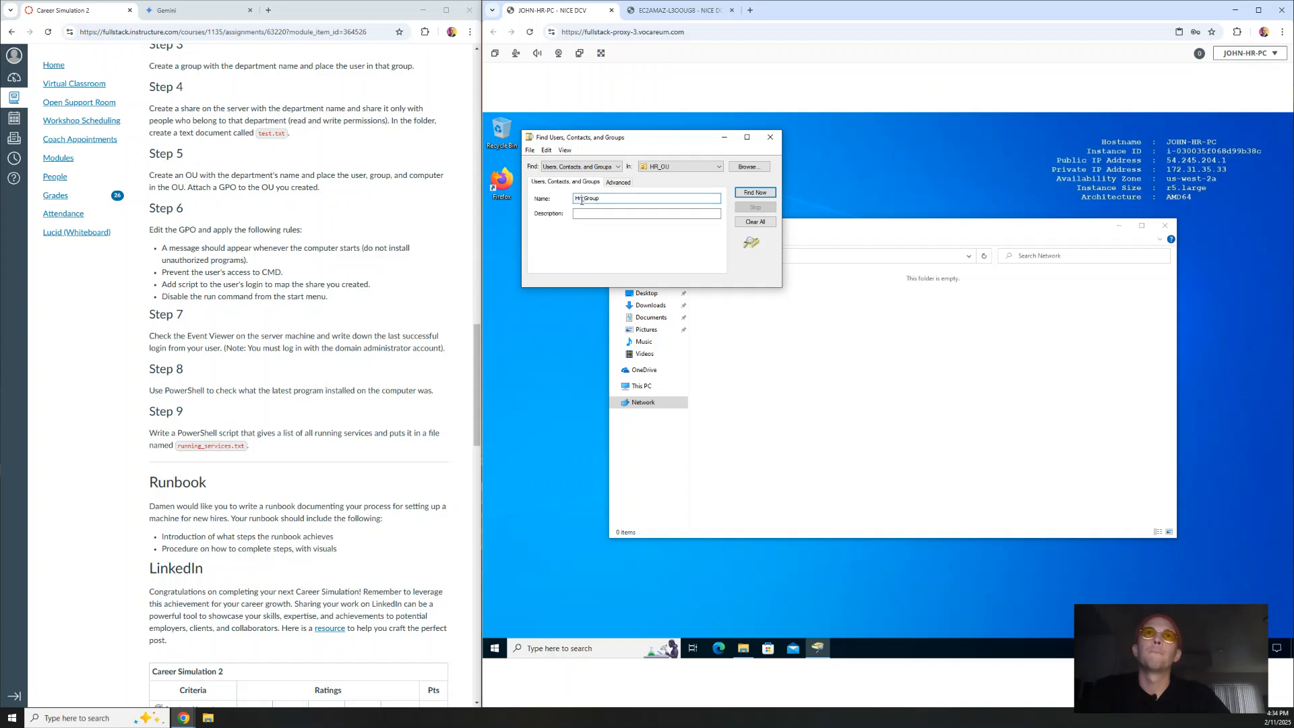
key("BackSpace")
type("R")
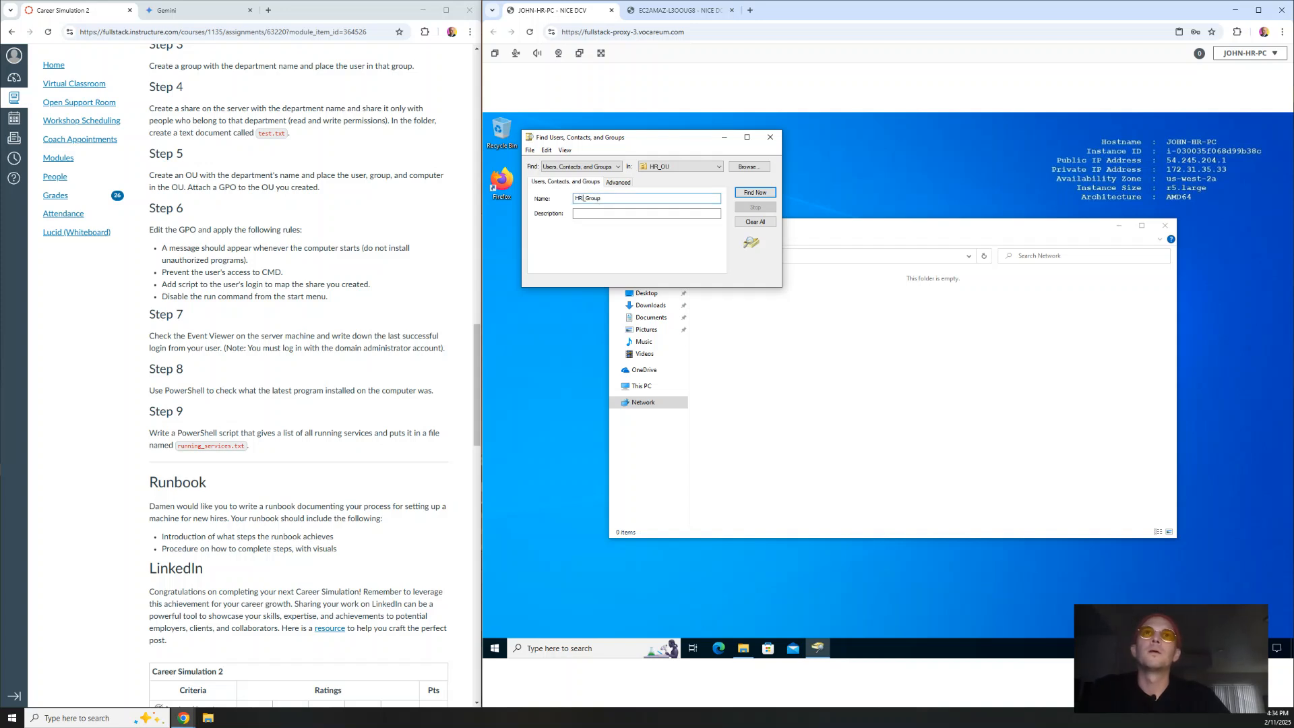
left_click(755, 192)
- Examine the members in HR_Group's properties, and close the properties and the directory search
double_click(550, 308)
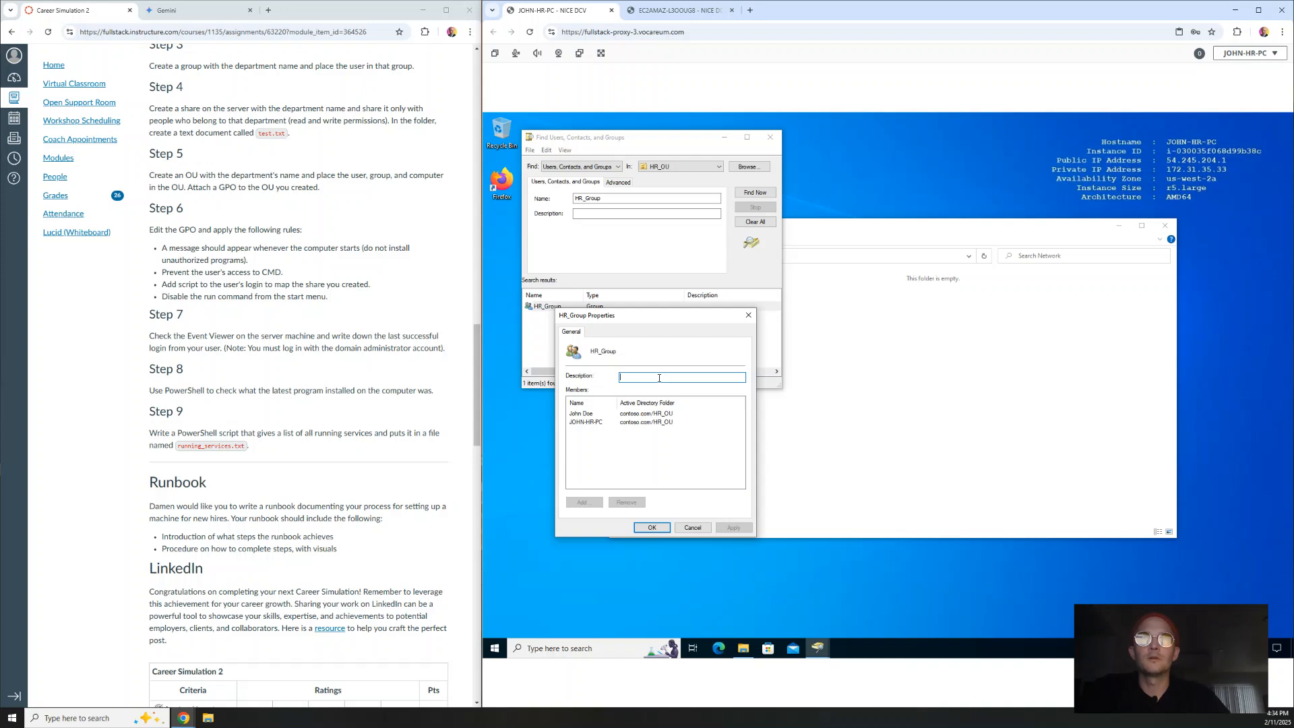
left_click(584, 418)
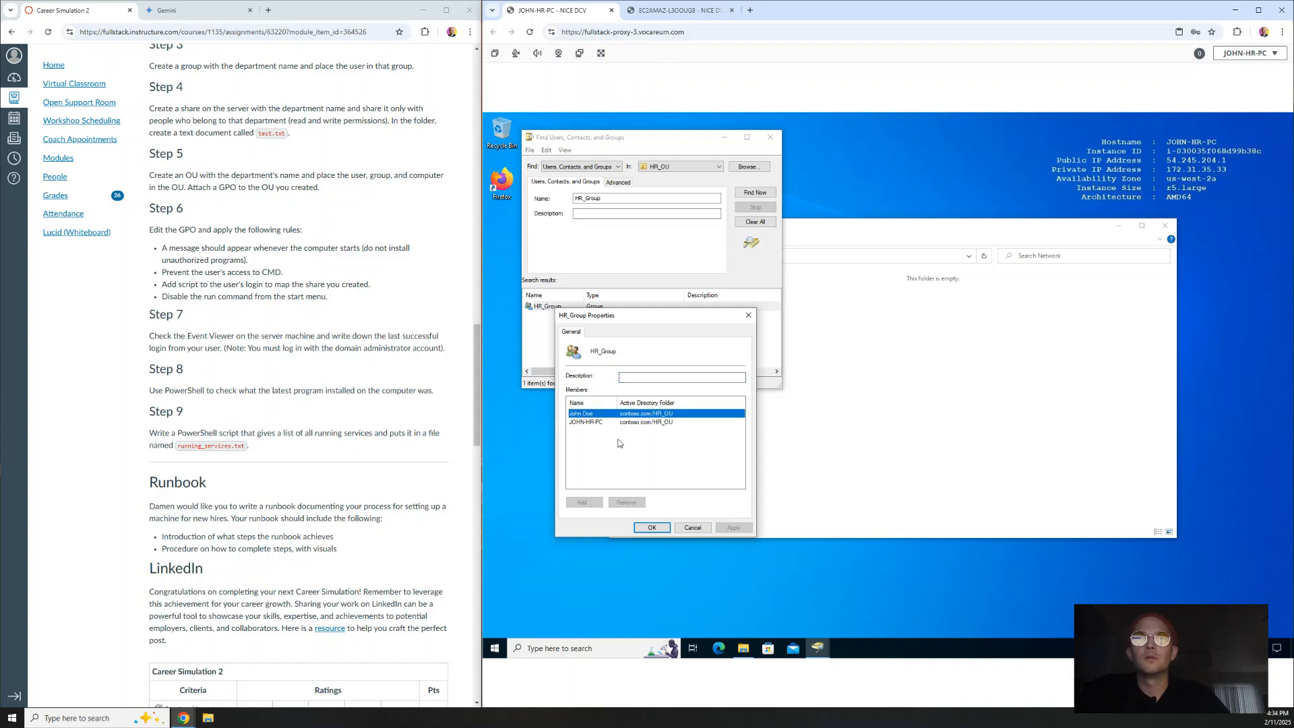
left_click(651, 527)
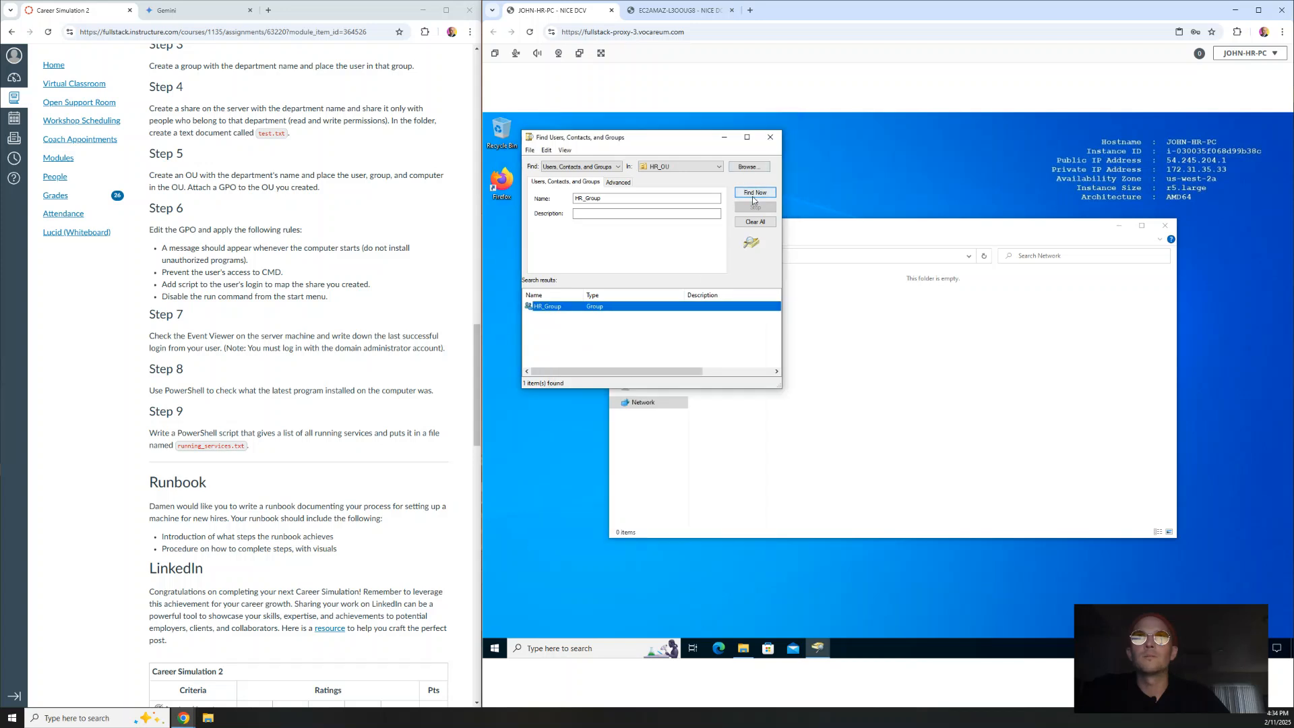
left_click(771, 137)
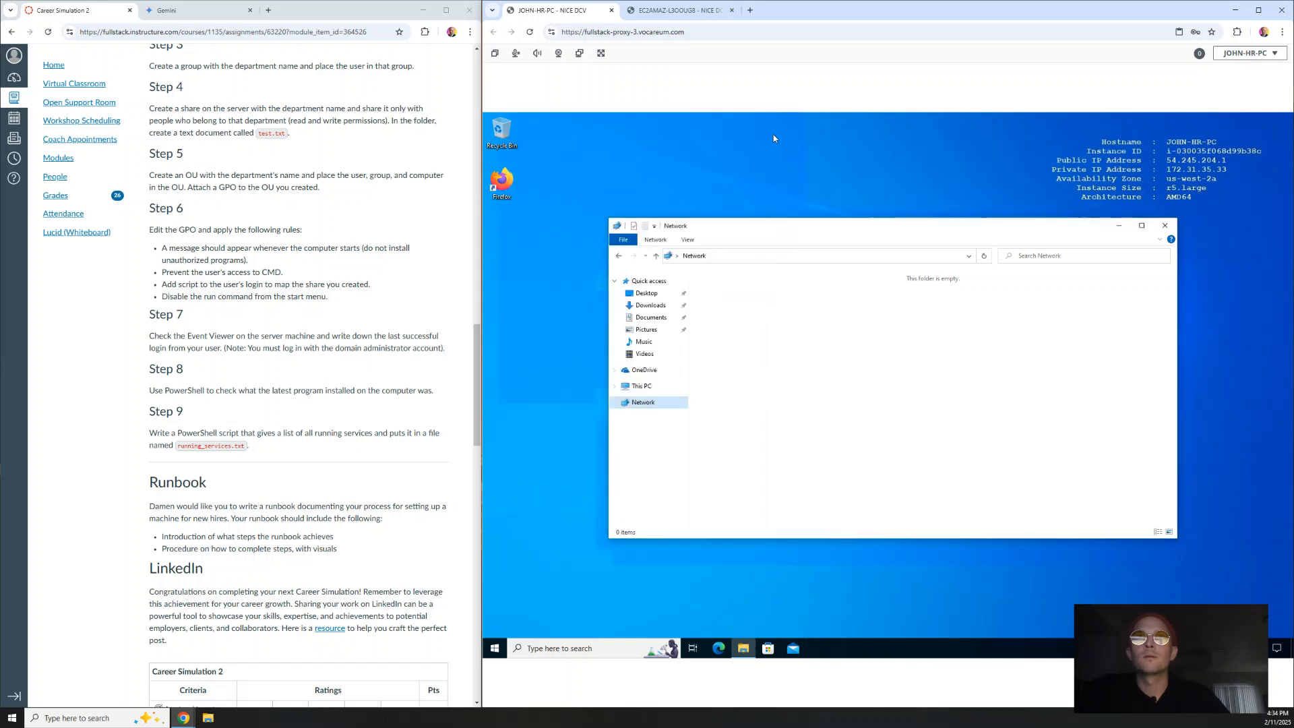
- Open the Network and Sharing Center from the client PC's network location, and close the Settings window
left_click(655, 241)
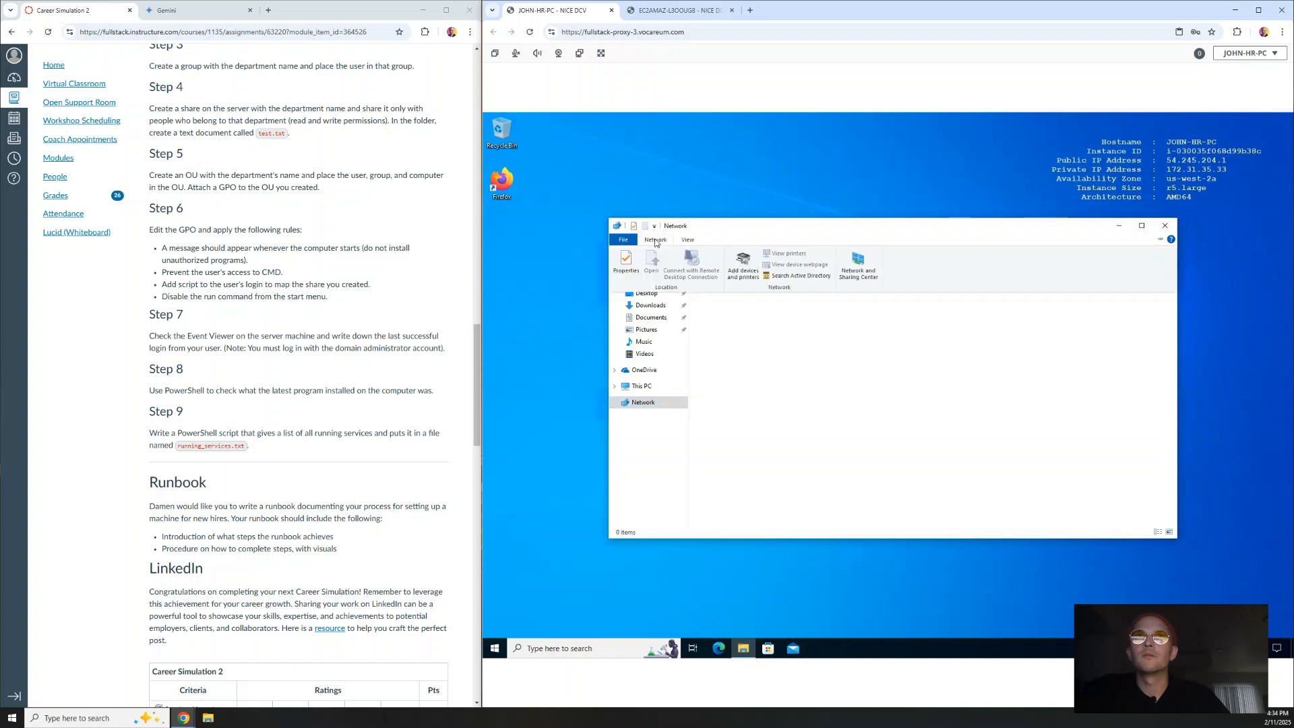
left_click(870, 264)
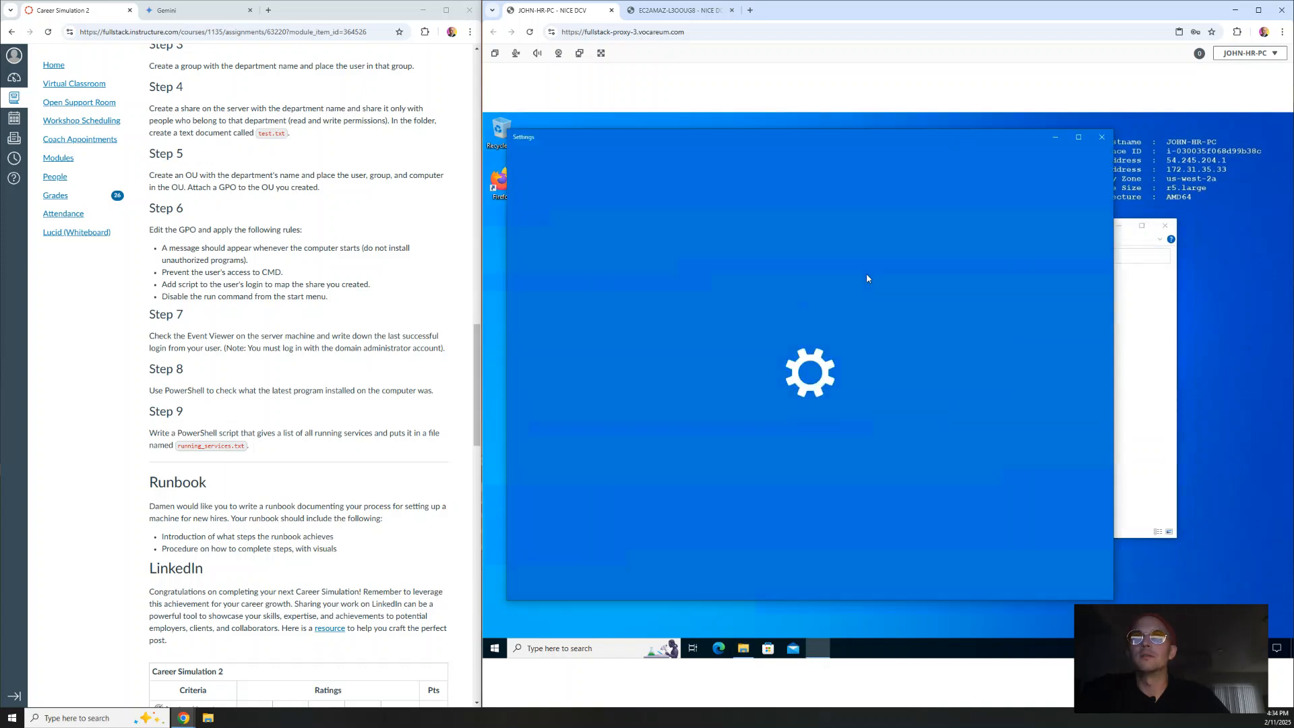
left_click(1104, 138)
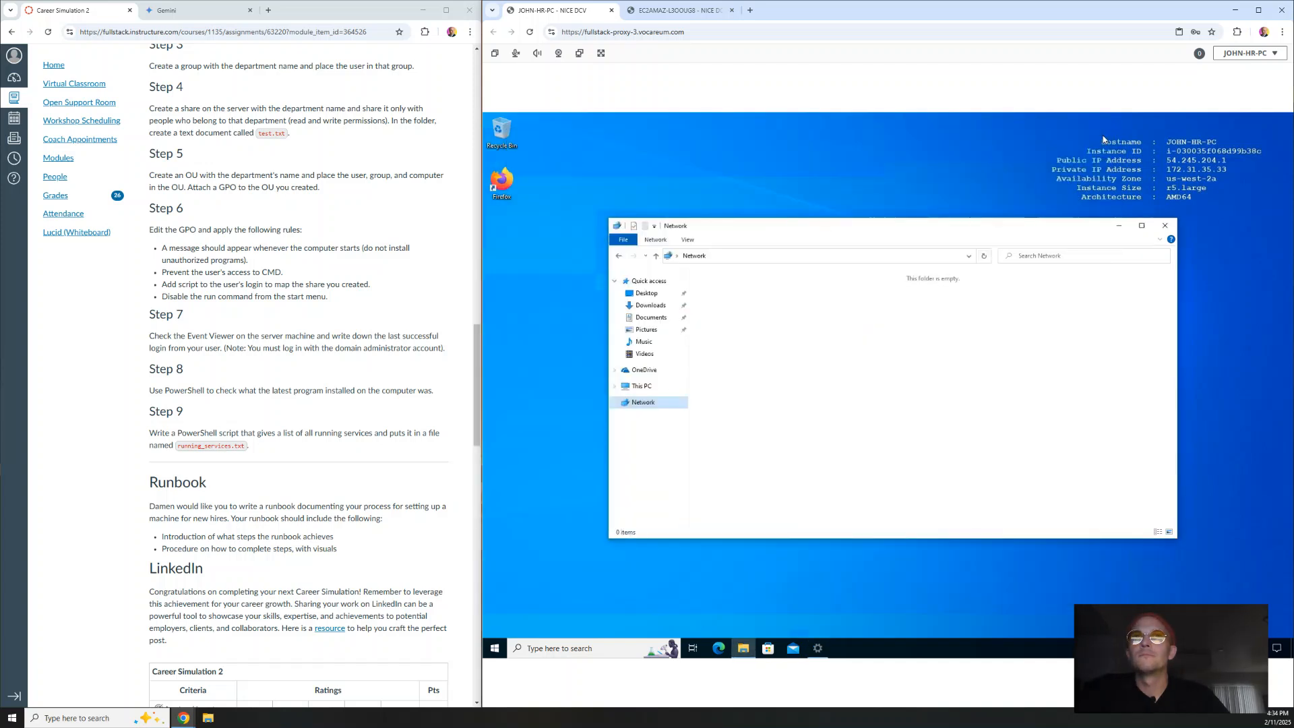
left_click(657, 242)
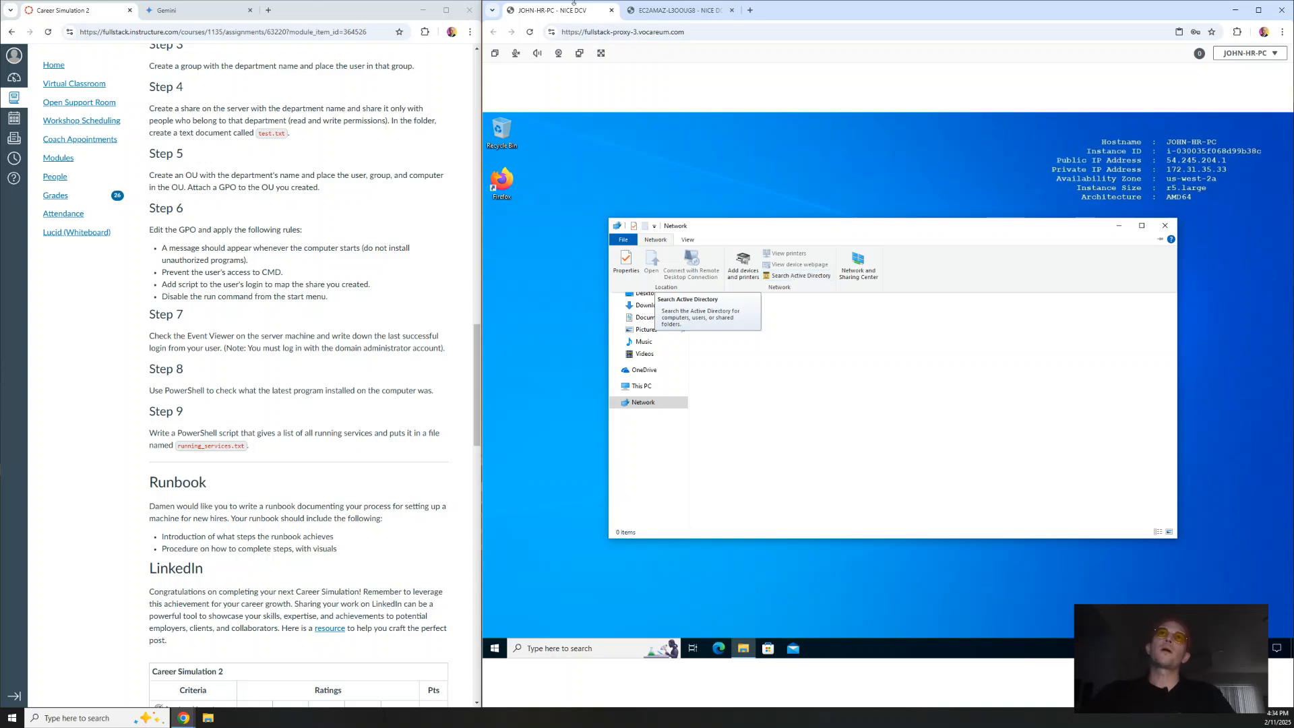
- Switch to the server session and review the HR_OU objects and the HR_Policy drive map settings
left_click(681, 10)
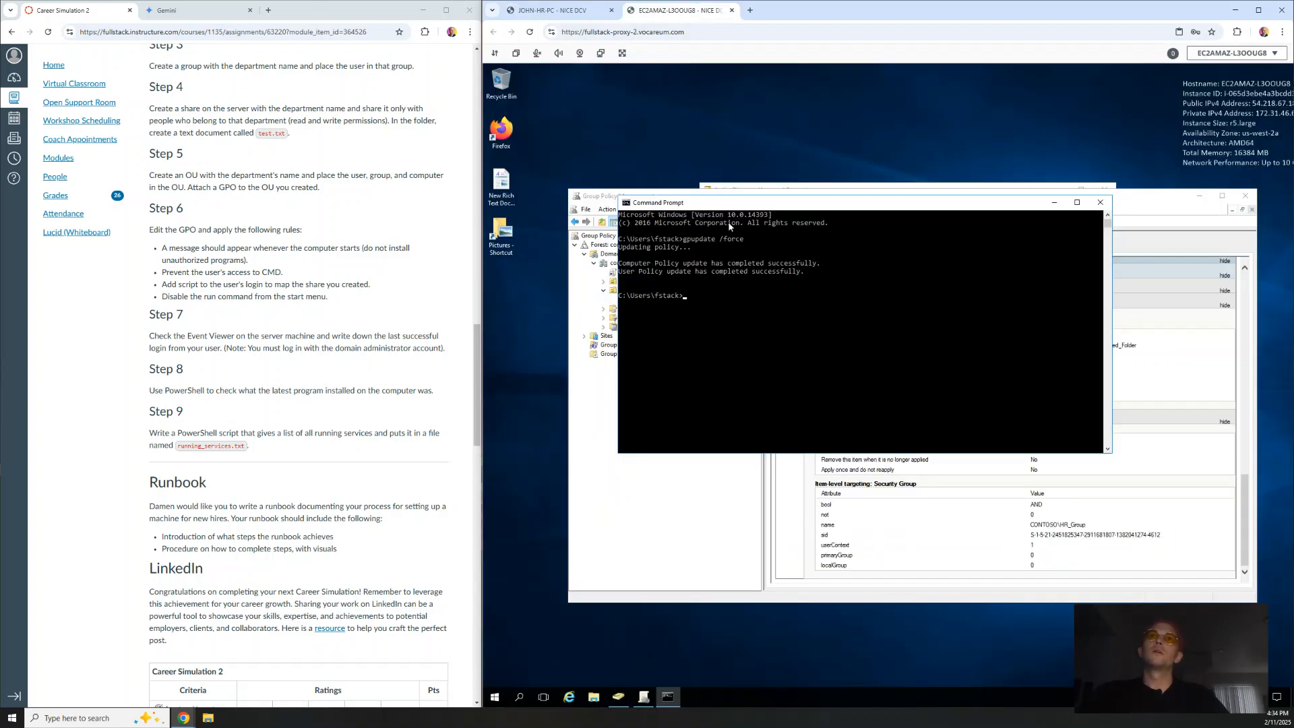
left_click(690, 522)
left_click(793, 185)
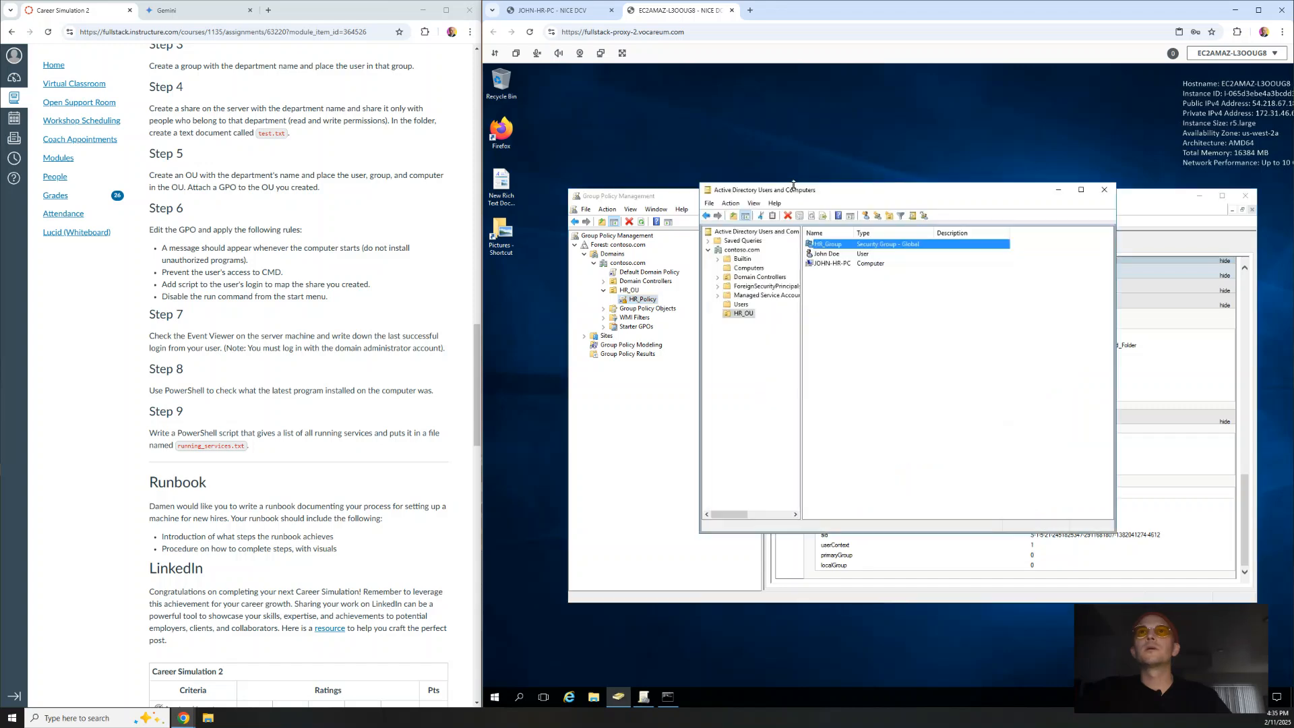
left_click(1172, 377)
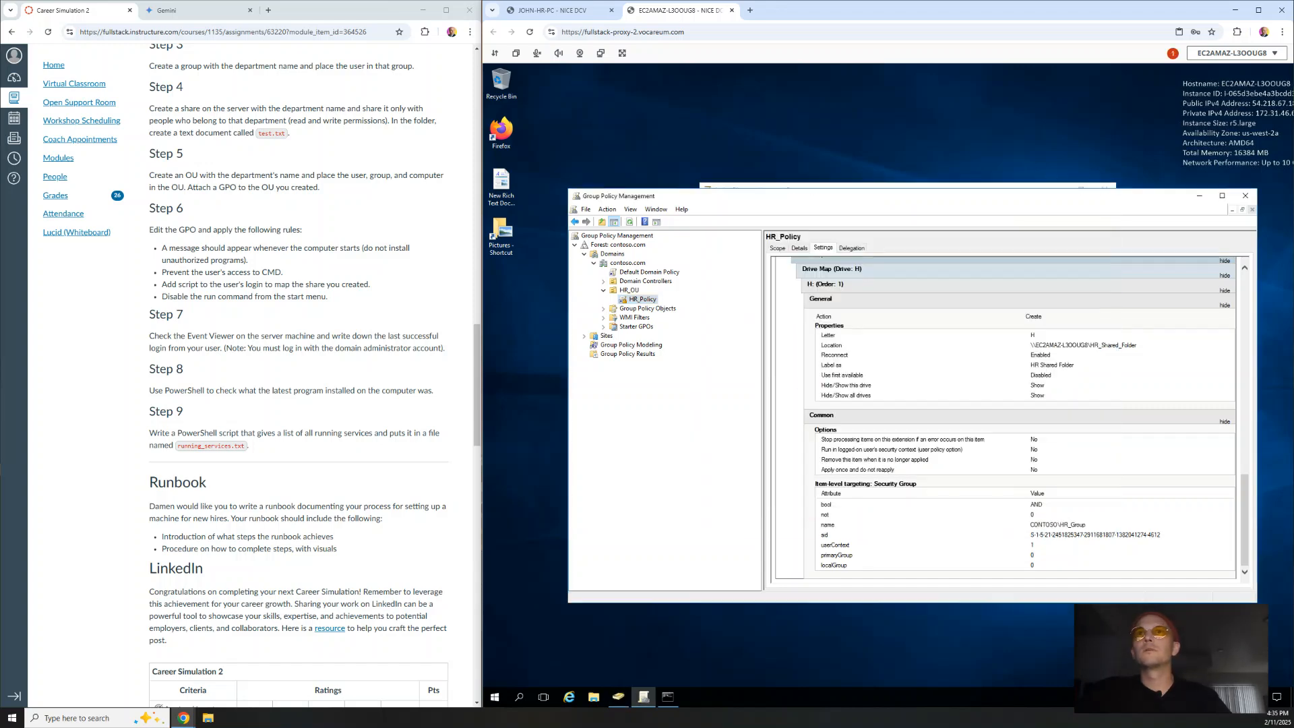
- Begin a new shared folder object in HR_OU and name it "HR Shared Folder"
left_click(882, 185)
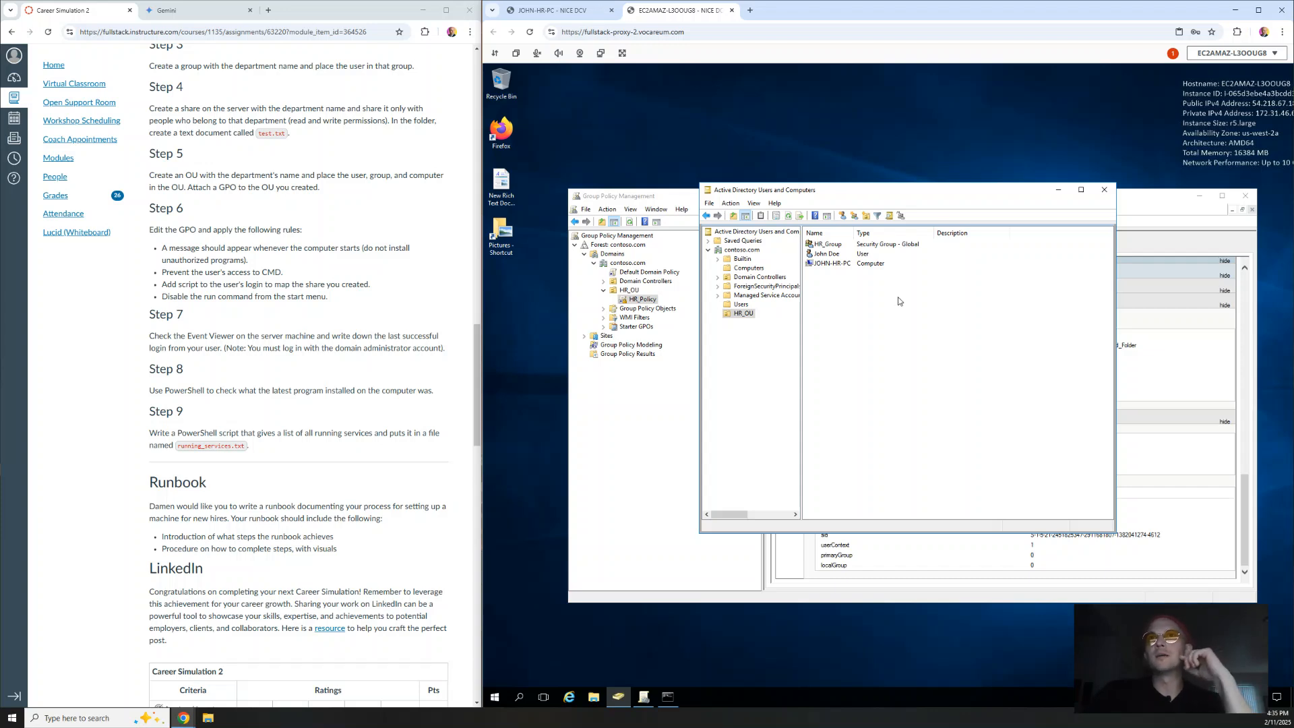
right_click(897, 302)
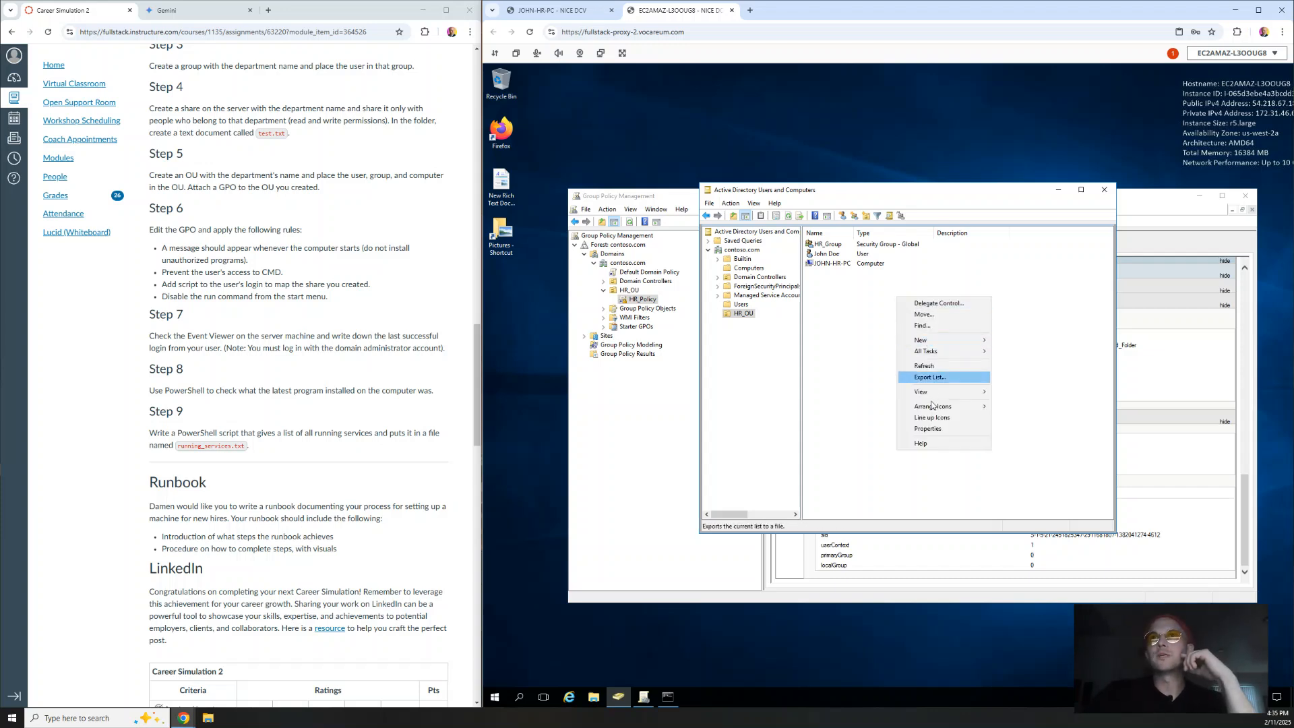
mouse_move(934, 343)
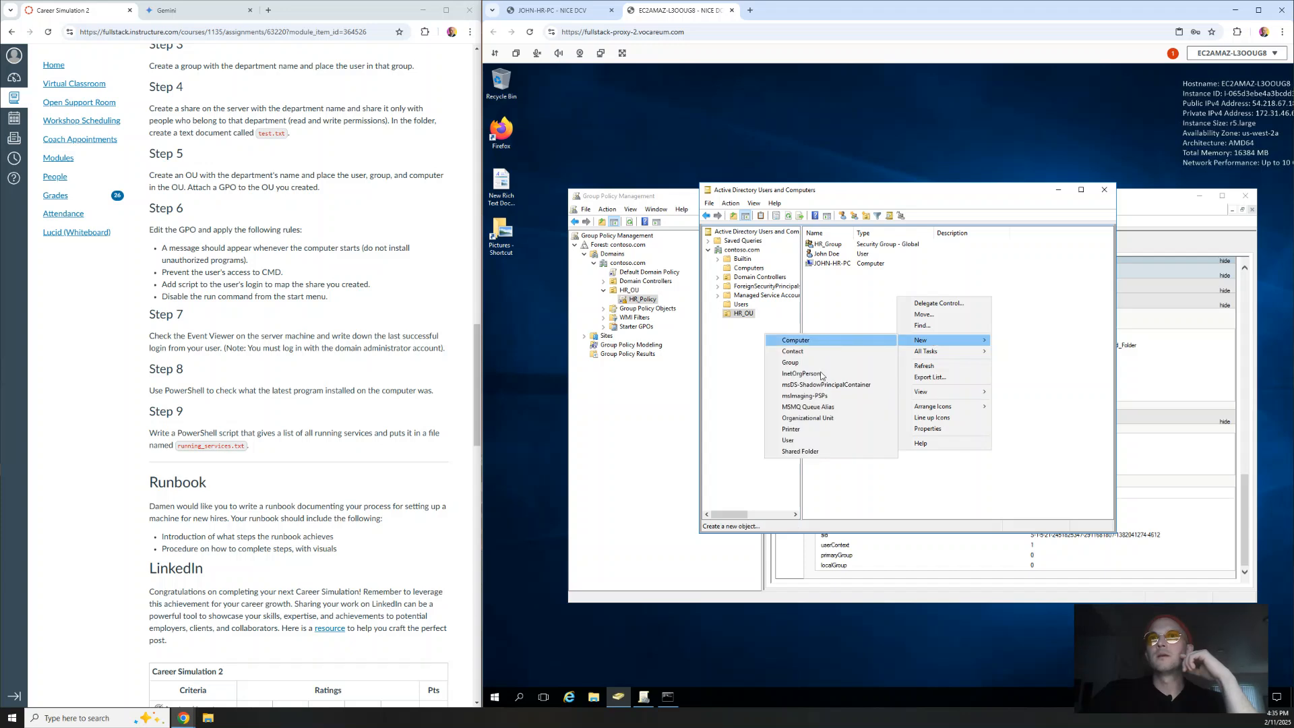
left_click(805, 451)
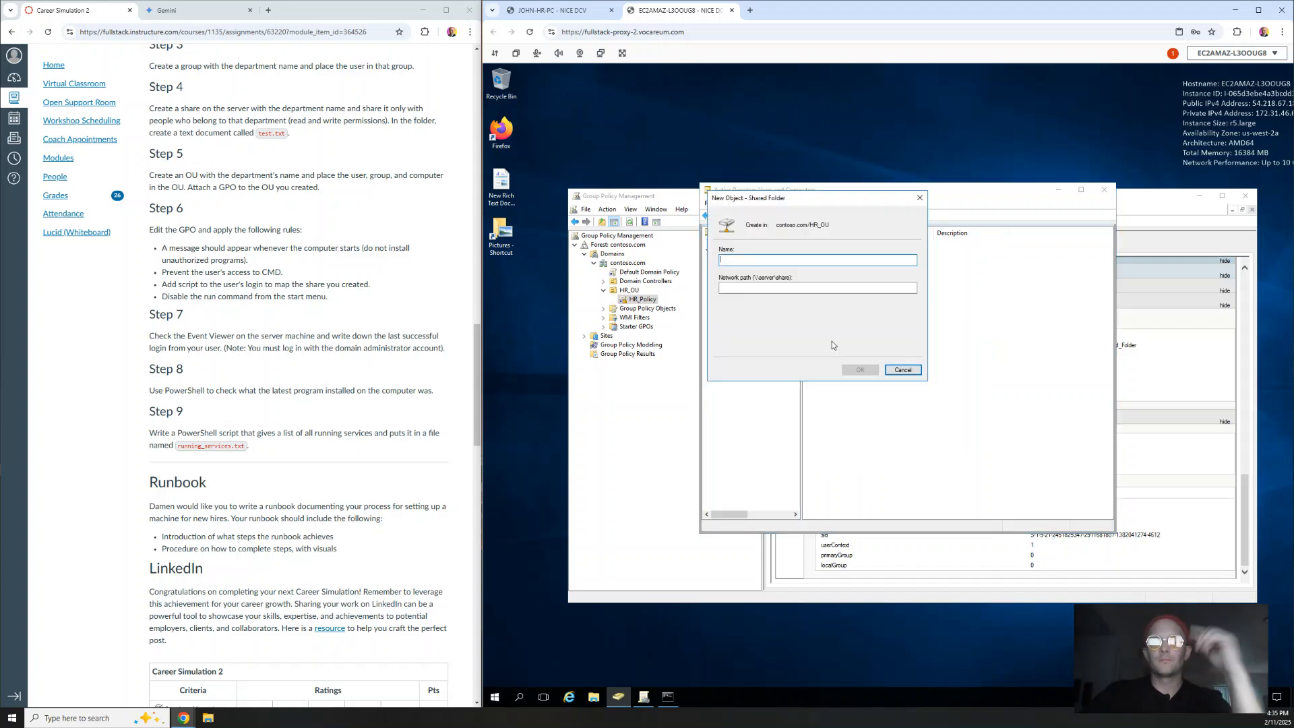
type("HR Shared Folder")
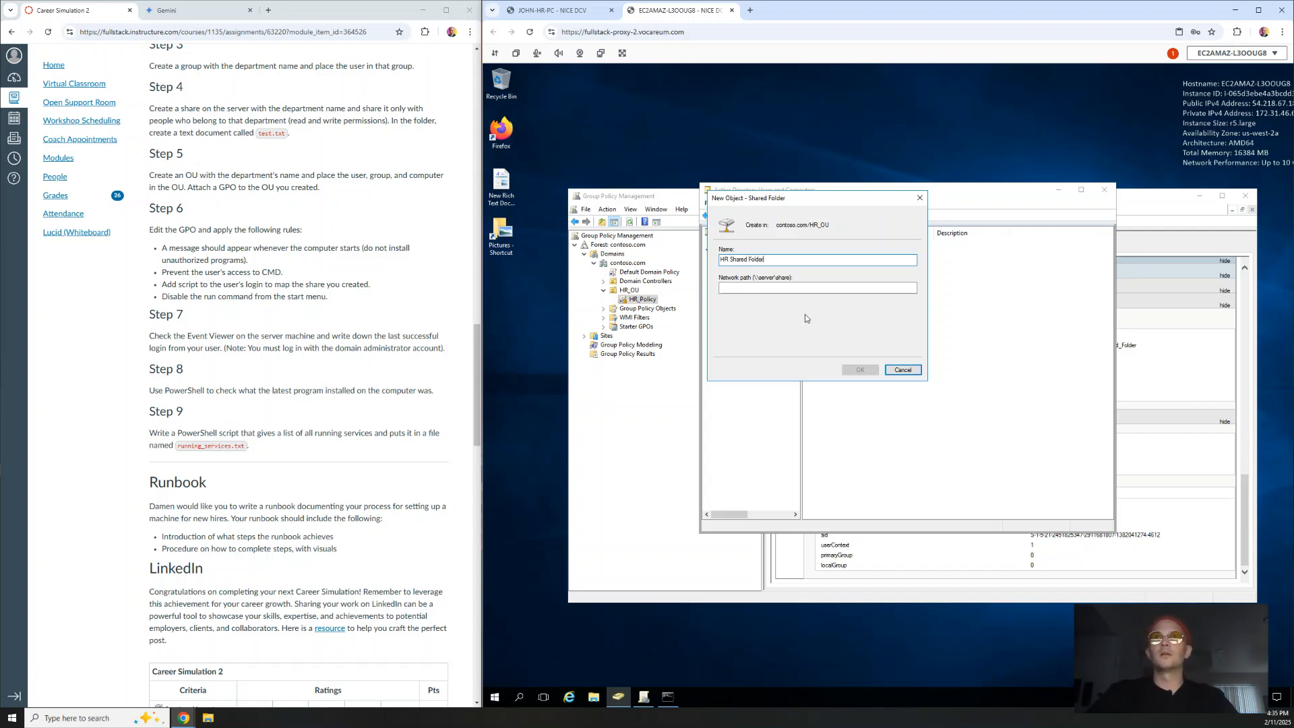
left_click(794, 292)
type("Disable the run command from the start menu.")
key("ctrl+a")
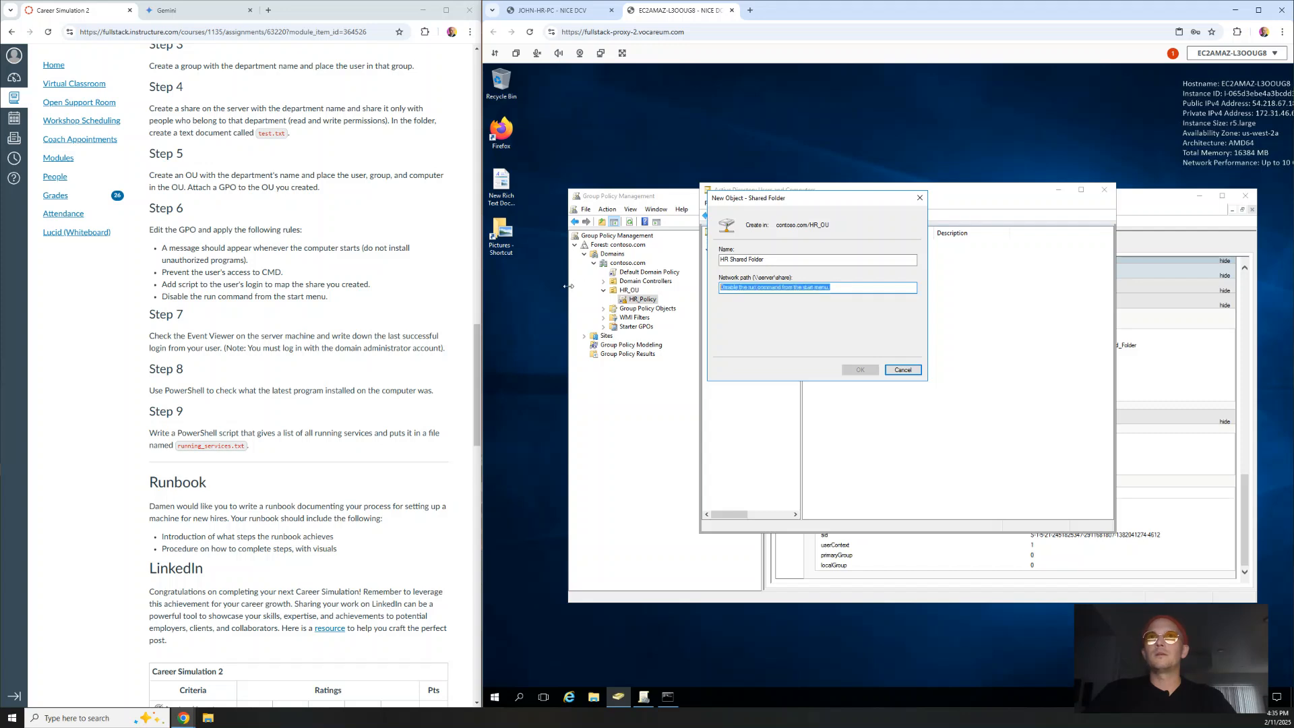
key("BackSpace")
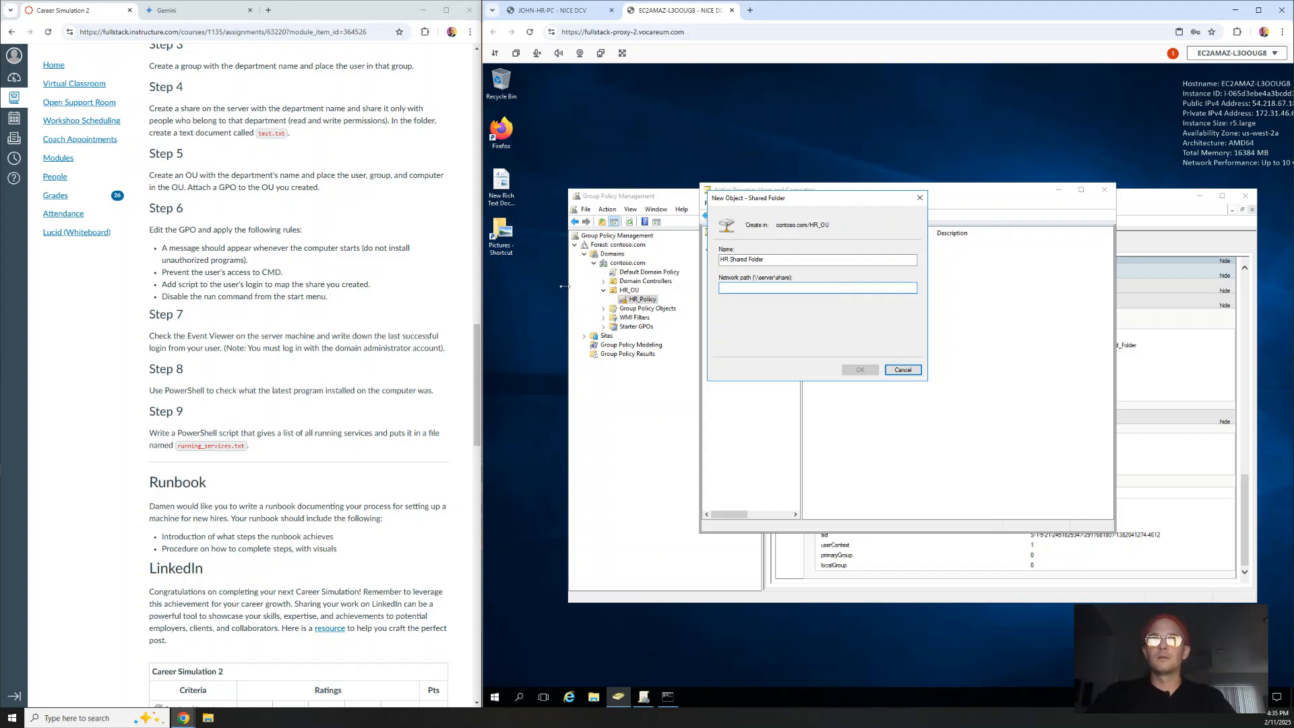
- Copy the network path of HR_Shared_Folder on Local Disk (C:) from the folder's sharing properties
left_click(594, 697)
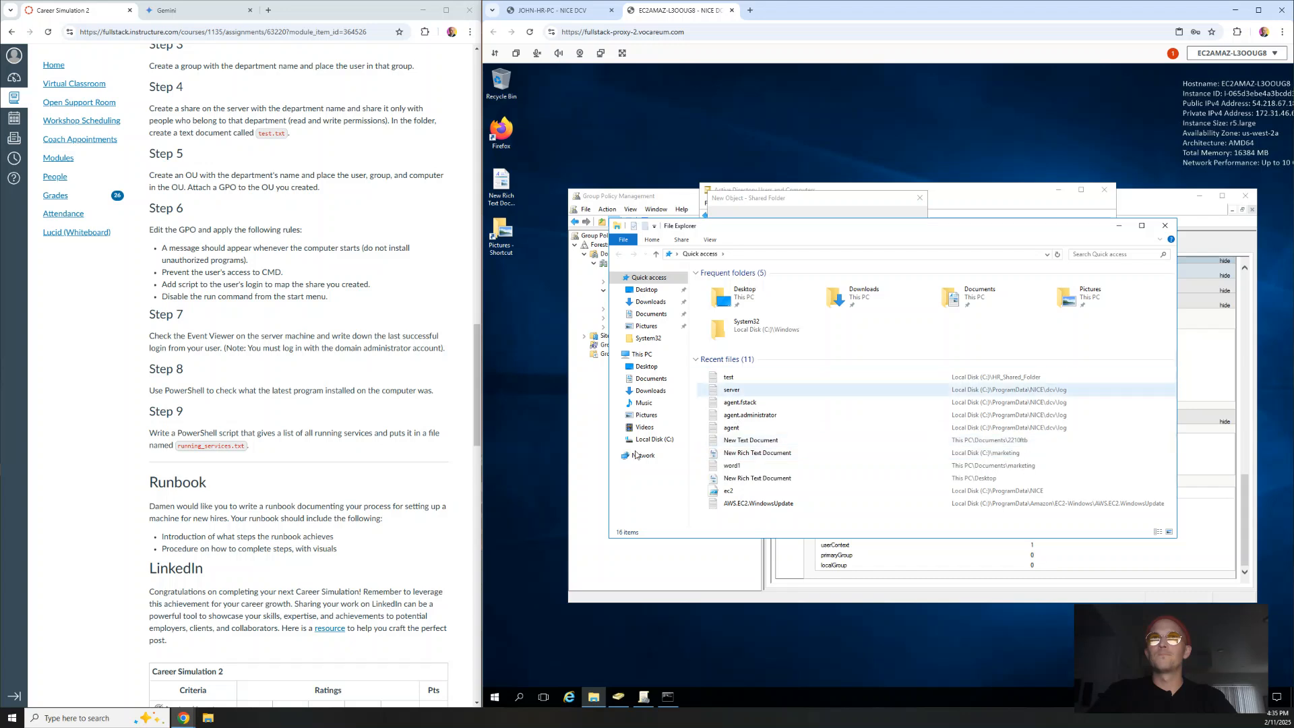
left_click(644, 455)
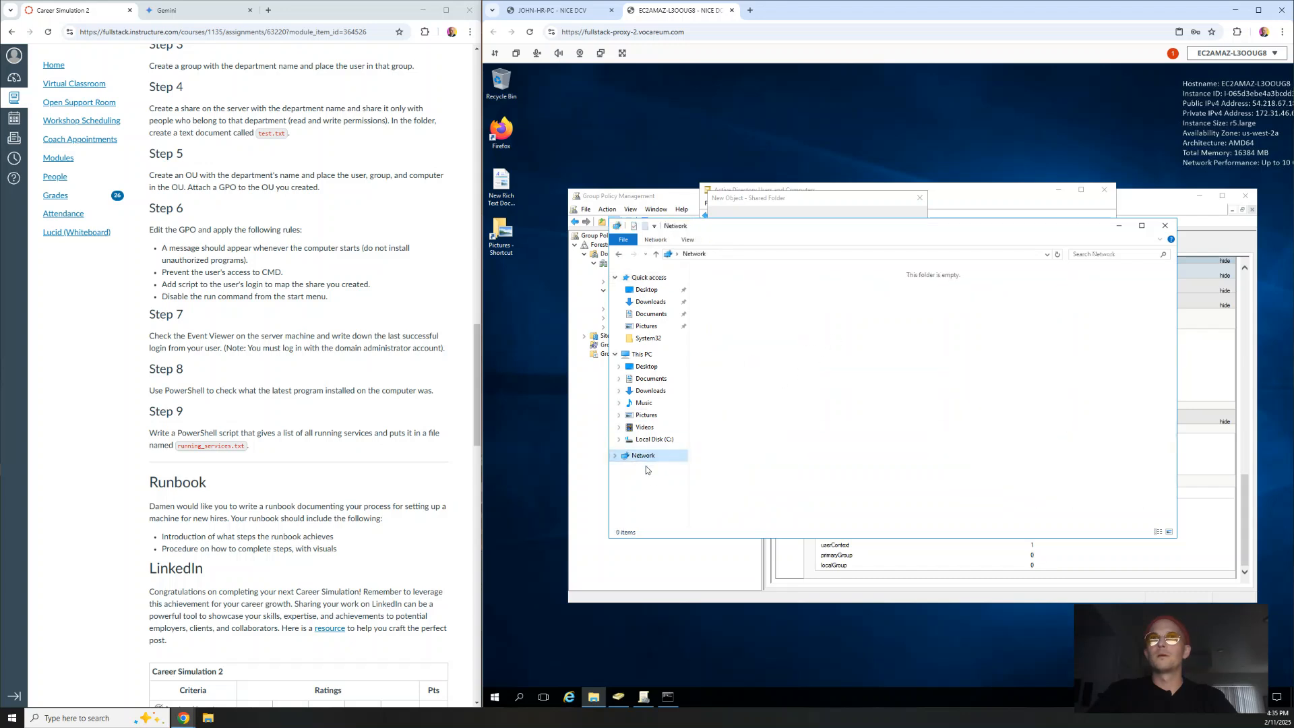
left_click(654, 439)
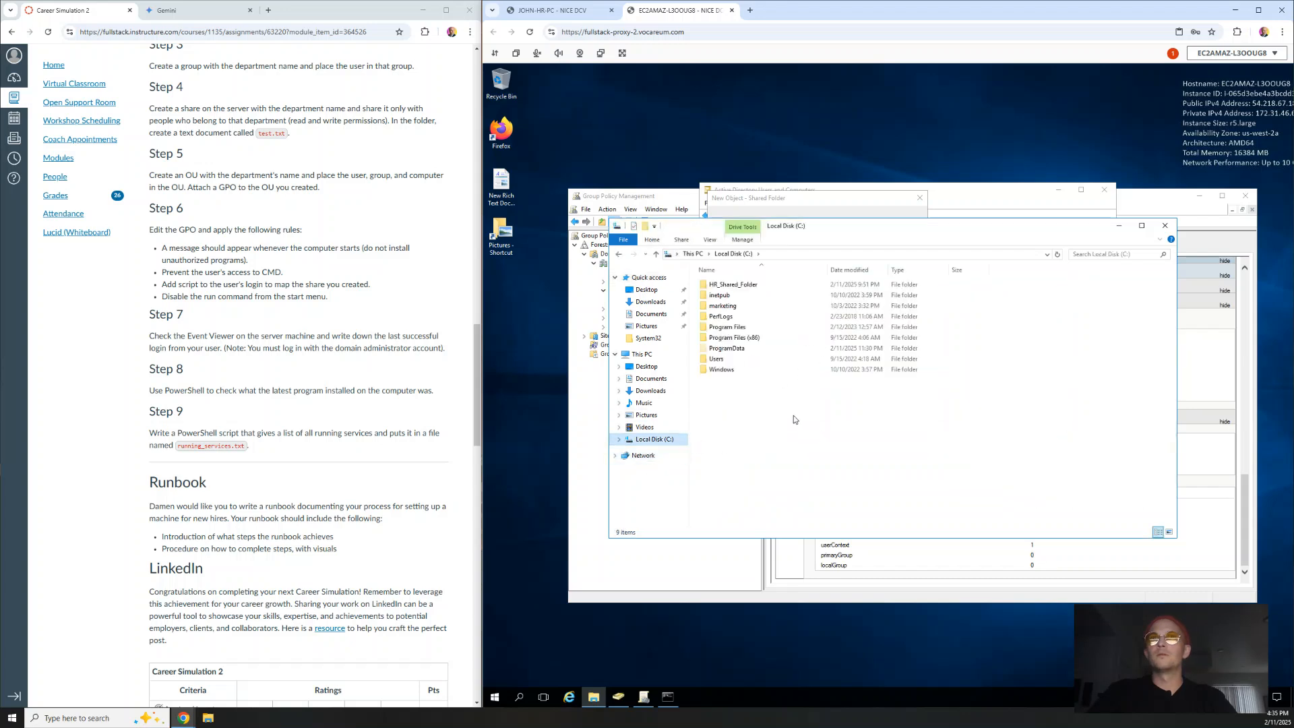
right_click(740, 289)
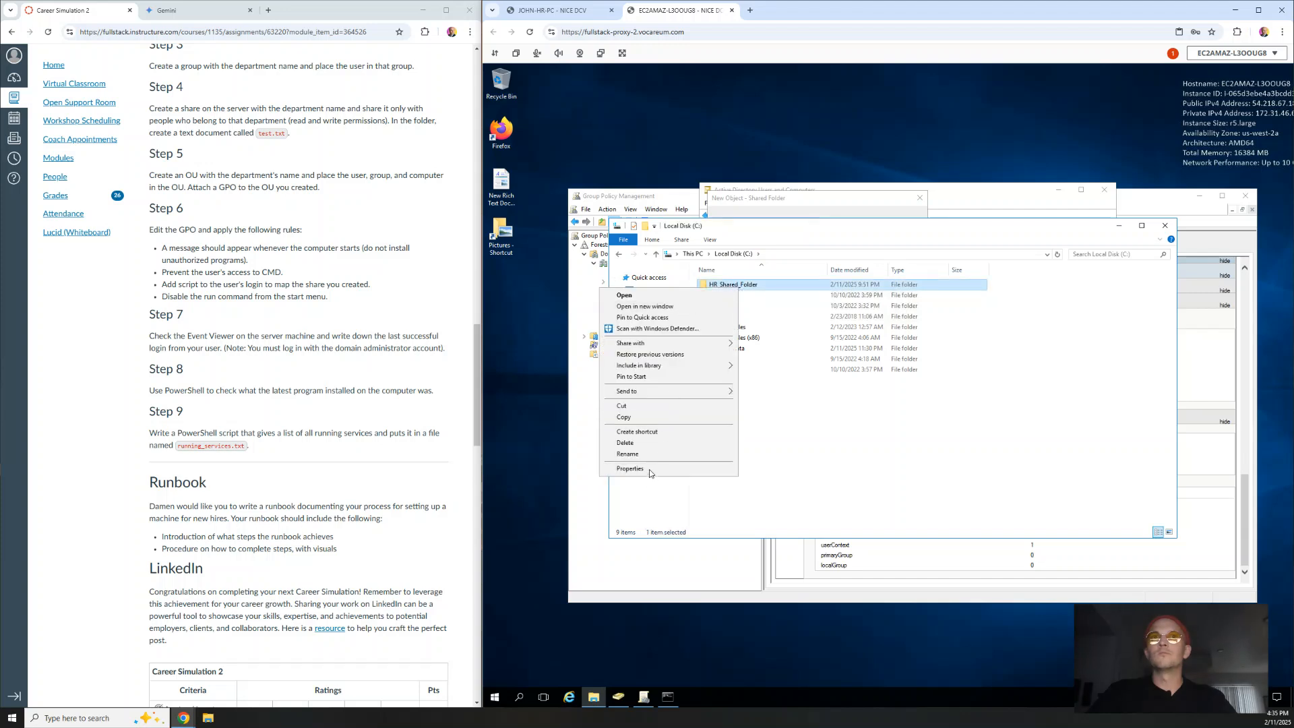
left_click(630, 469)
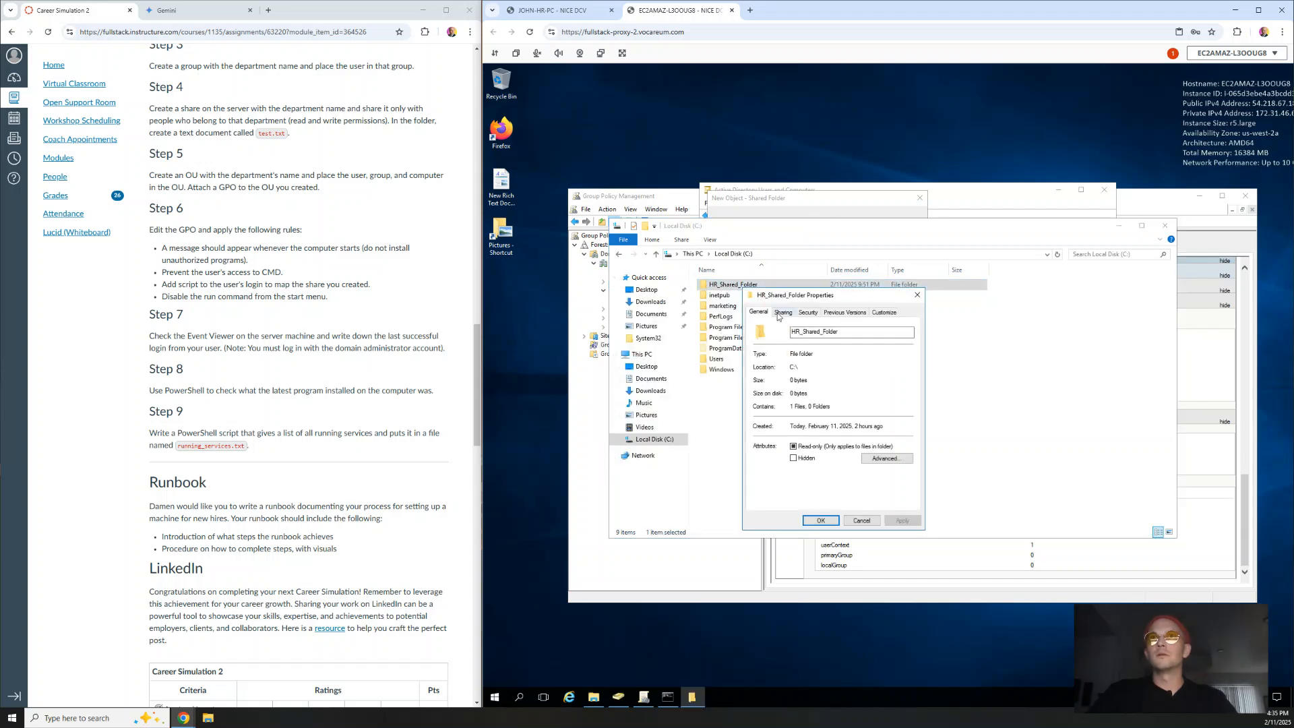
left_click(783, 313)
left_click_drag(872, 369, 778, 370)
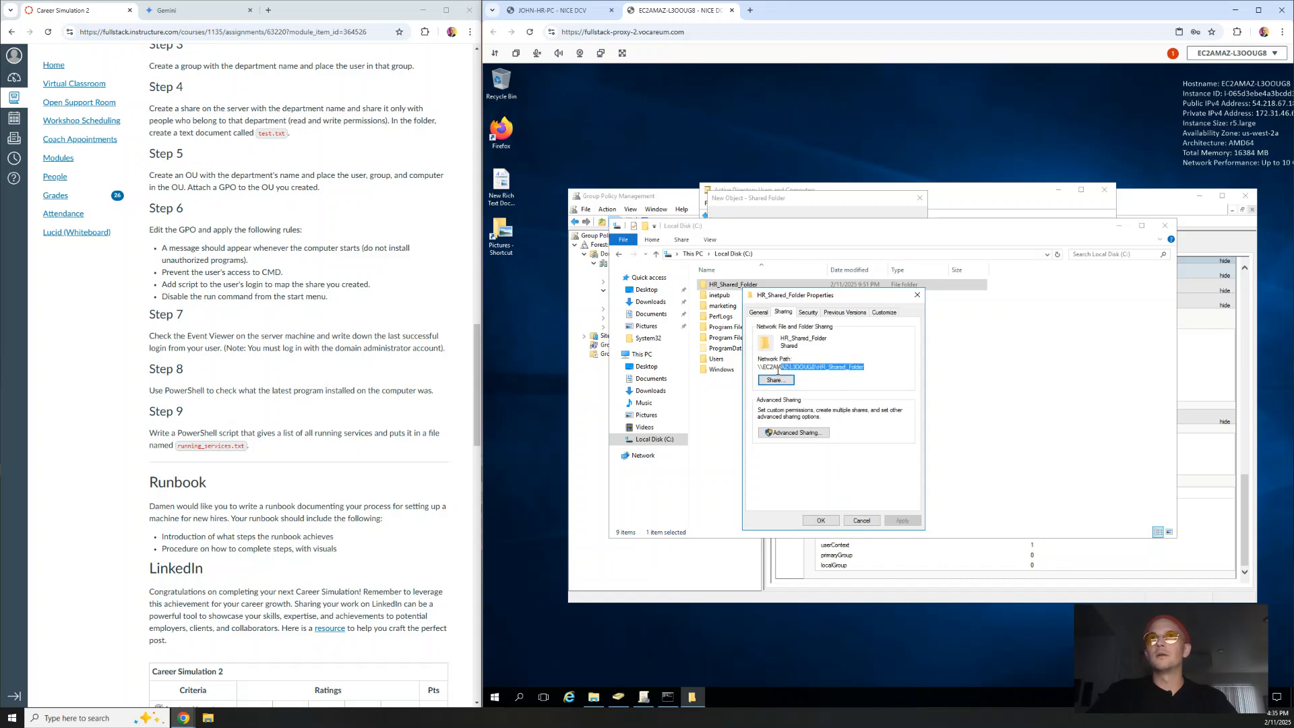
key("ctrl+c")
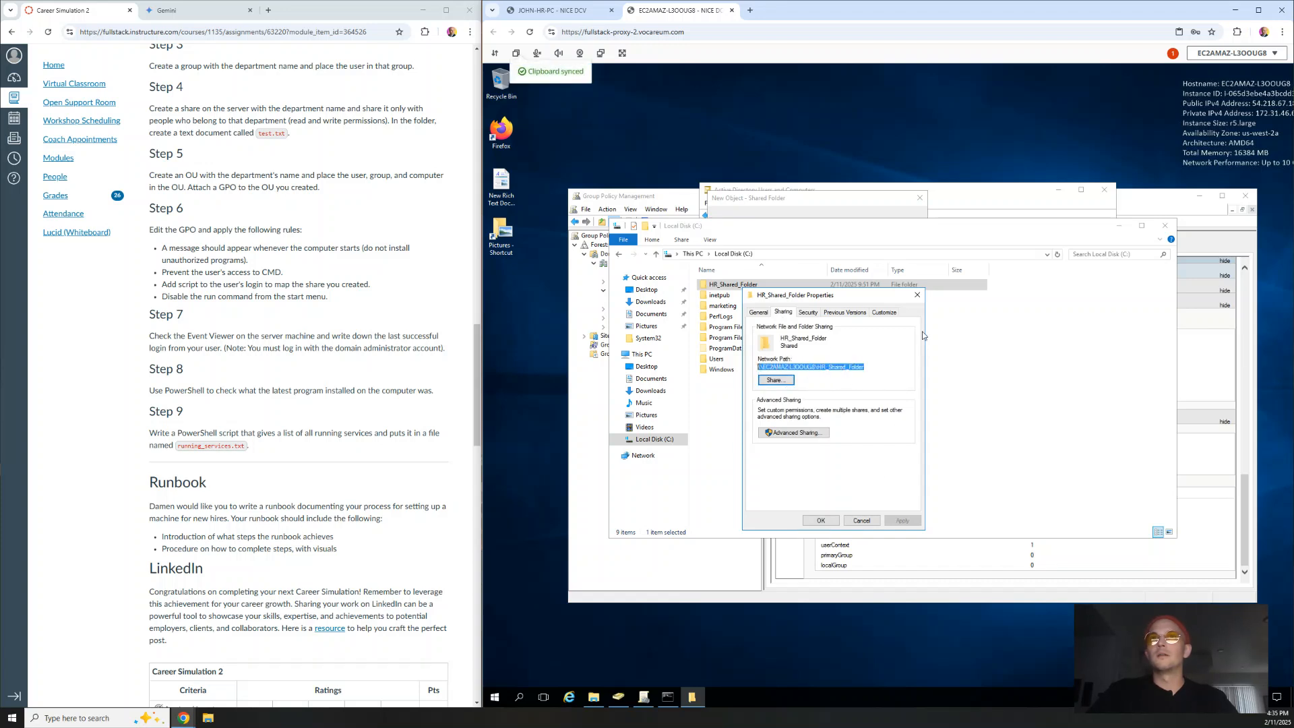
- Close the folder properties and create the HR Shared Folder object in HR_OU using the copied network path
left_click(917, 295)
left_click(828, 210)
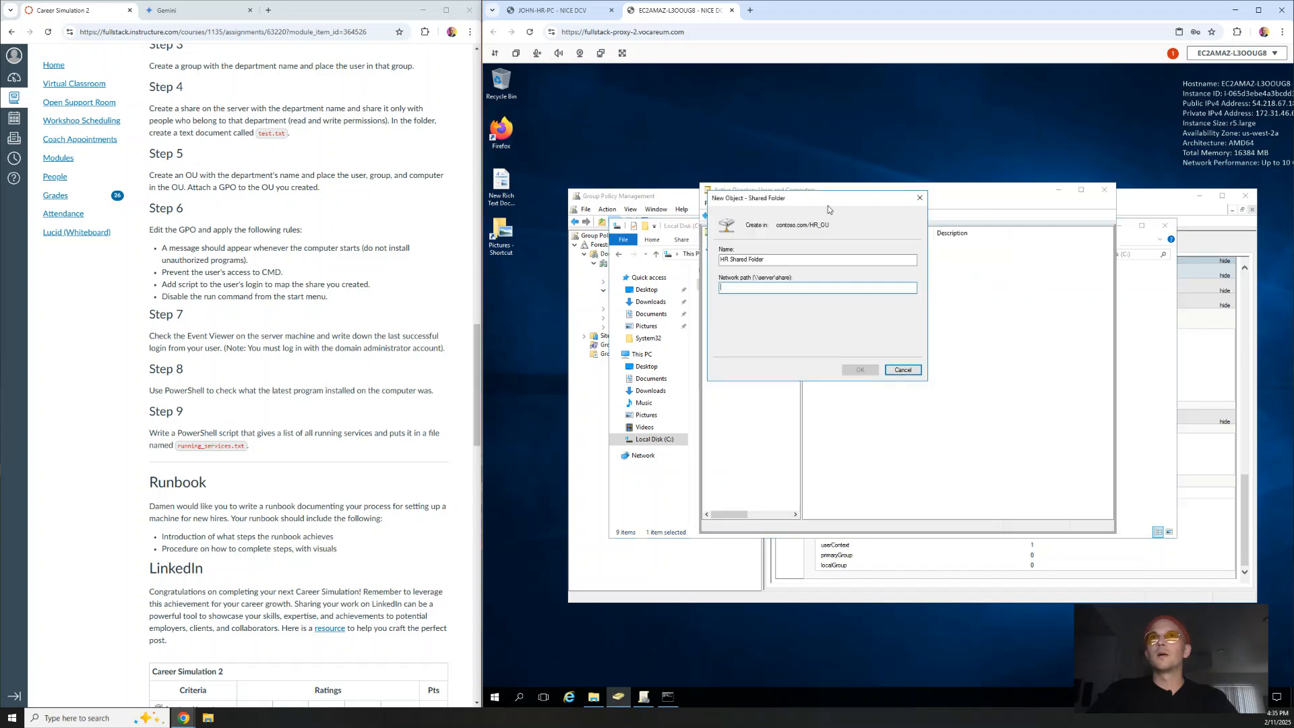
key("ctrl+v")
left_click(861, 370)
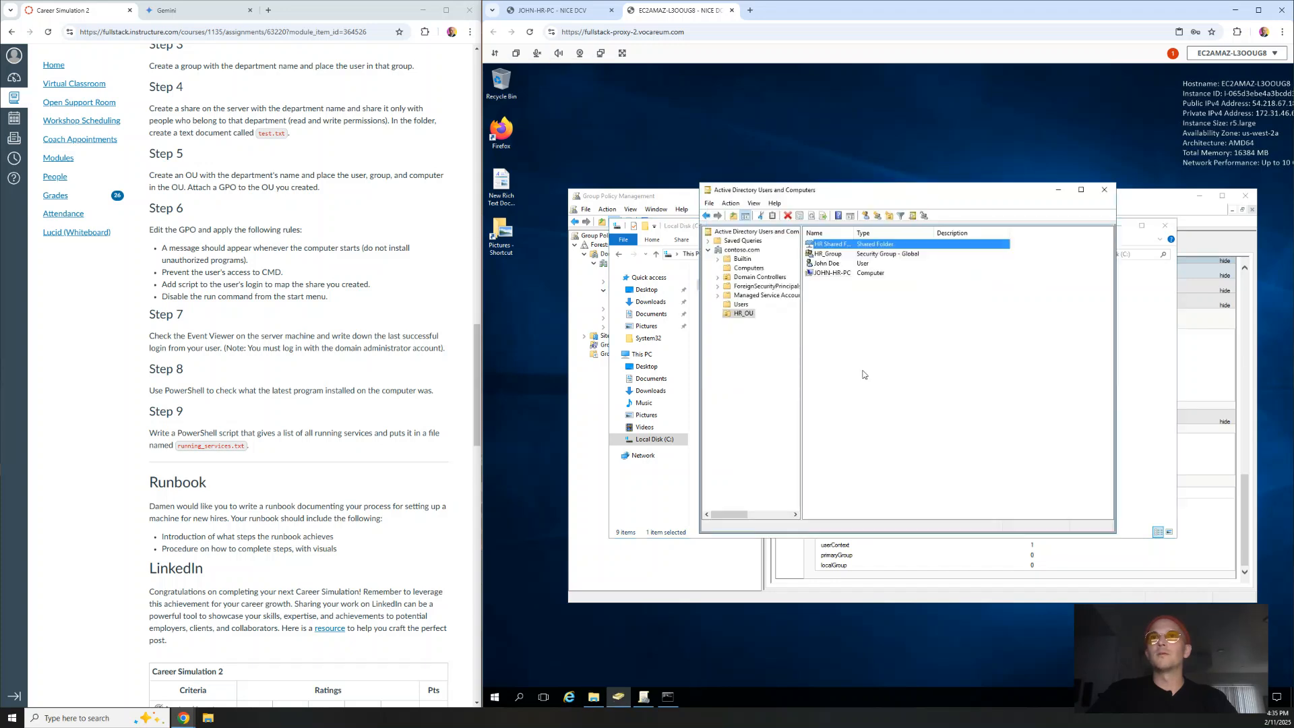
right_click(837, 246)
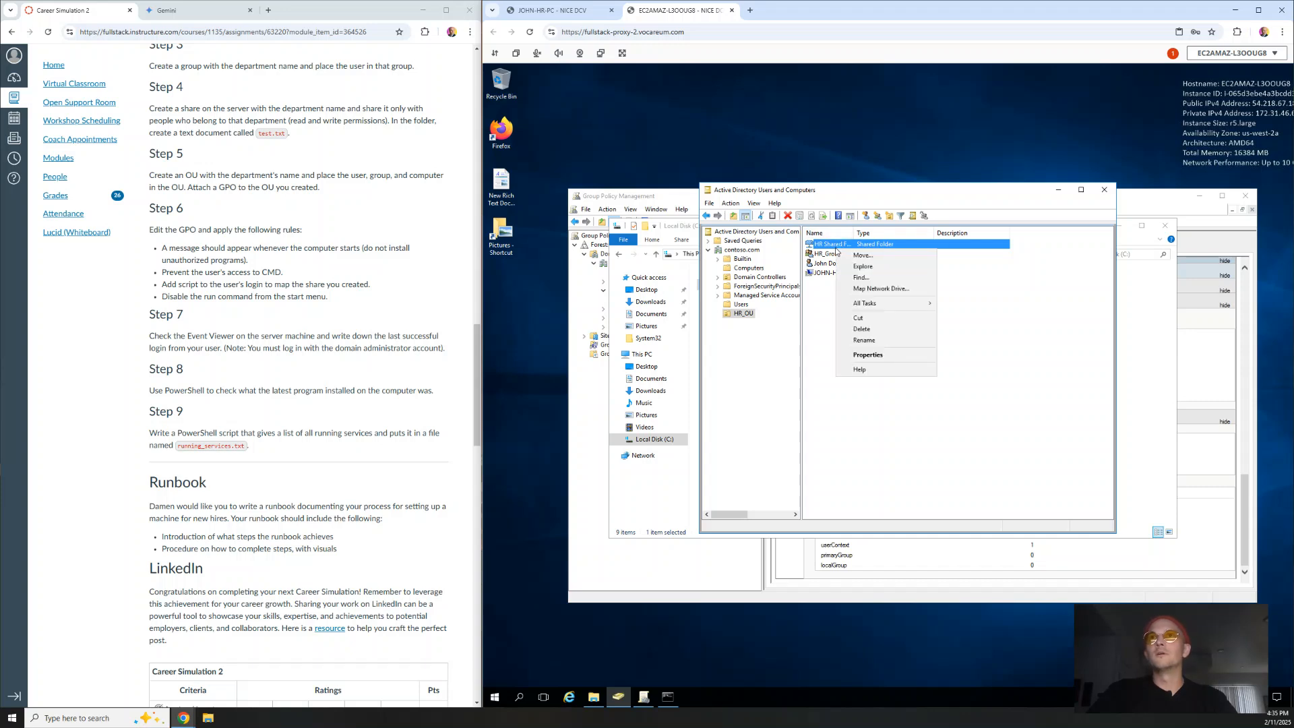
left_click(812, 317)
right_click(836, 255)
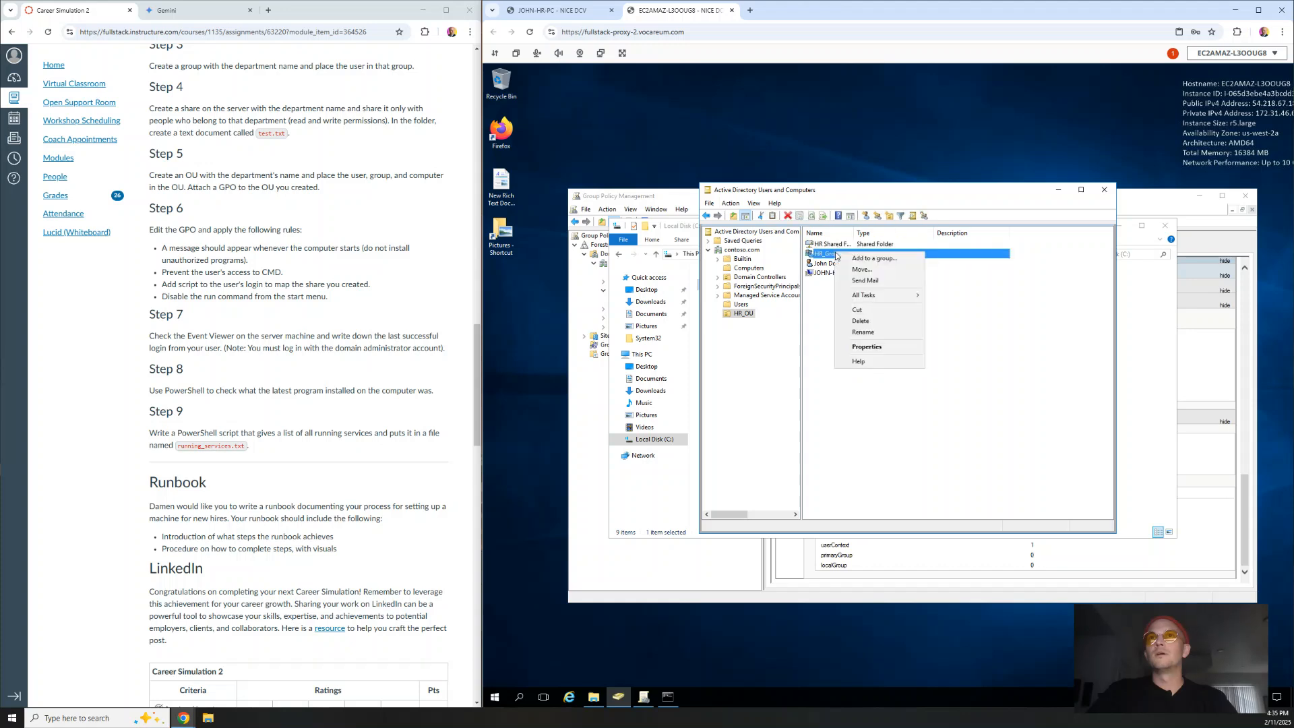
left_click(825, 317)
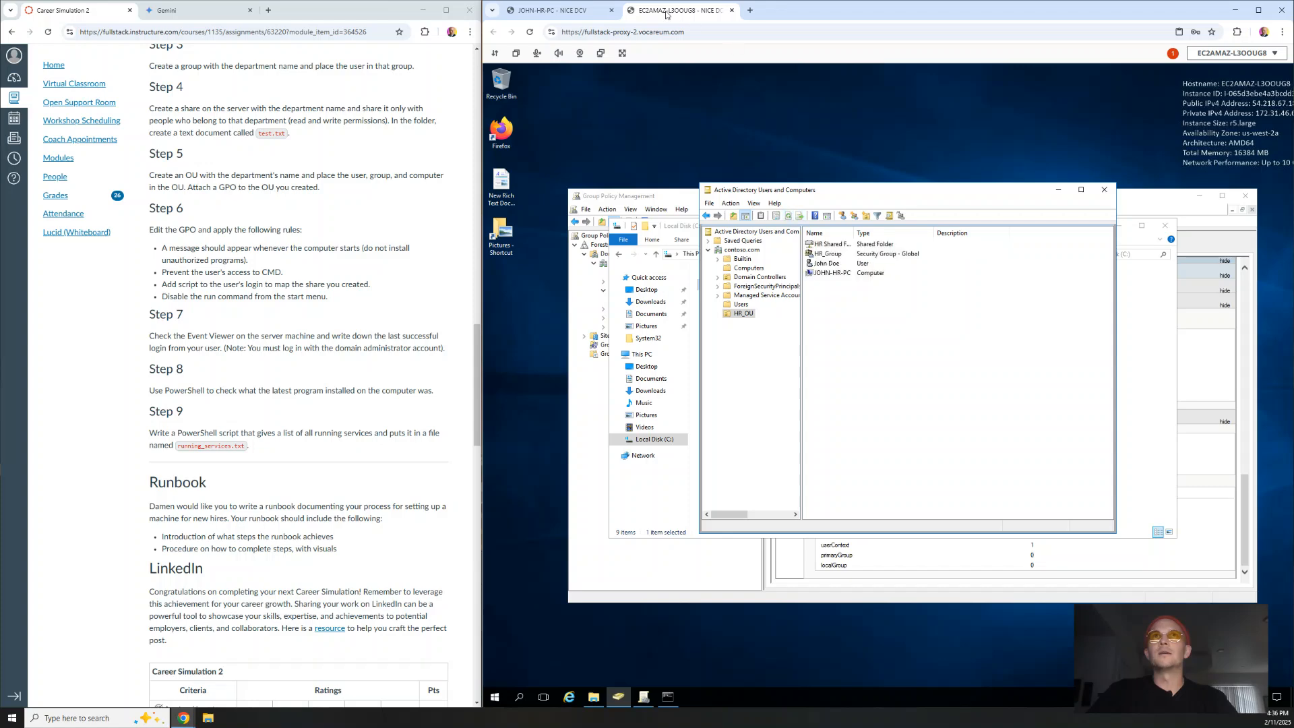
- Switch to the JOHN-HR-PC session and set up an Active Directory search for Shared Folders in contoso.com
left_click(565, 12)
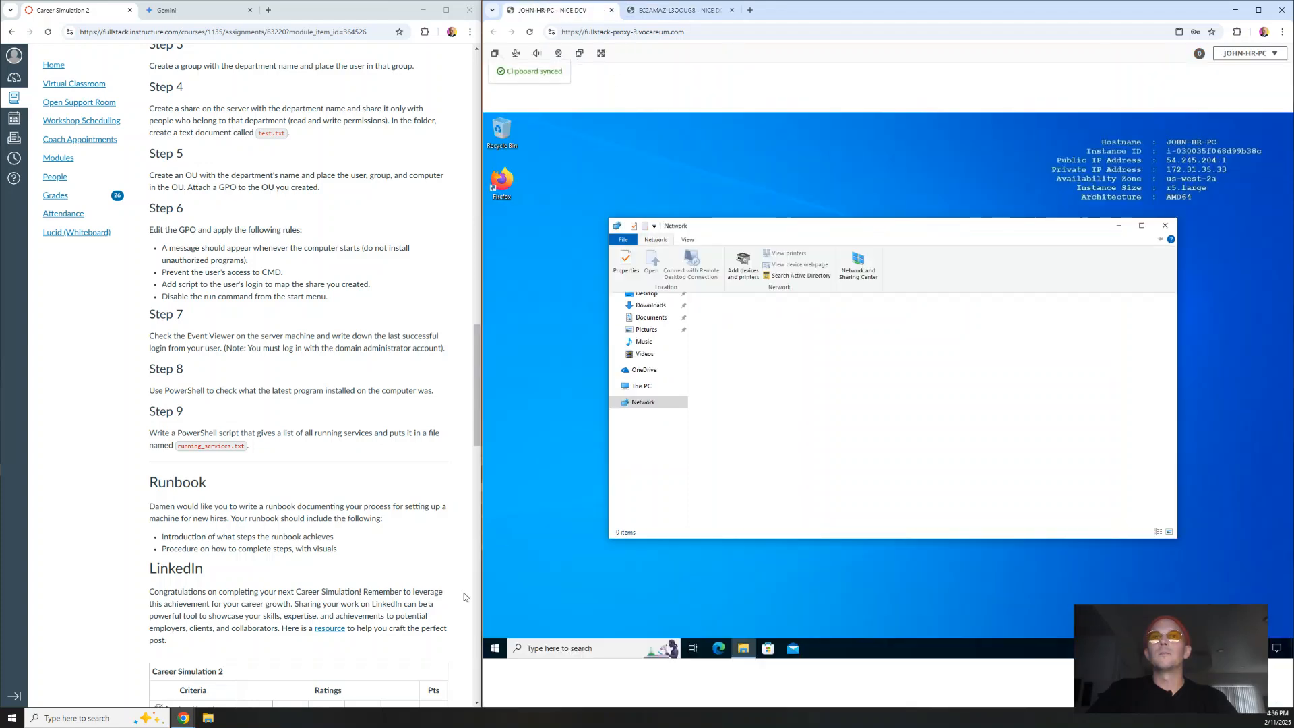
left_click(495, 648)
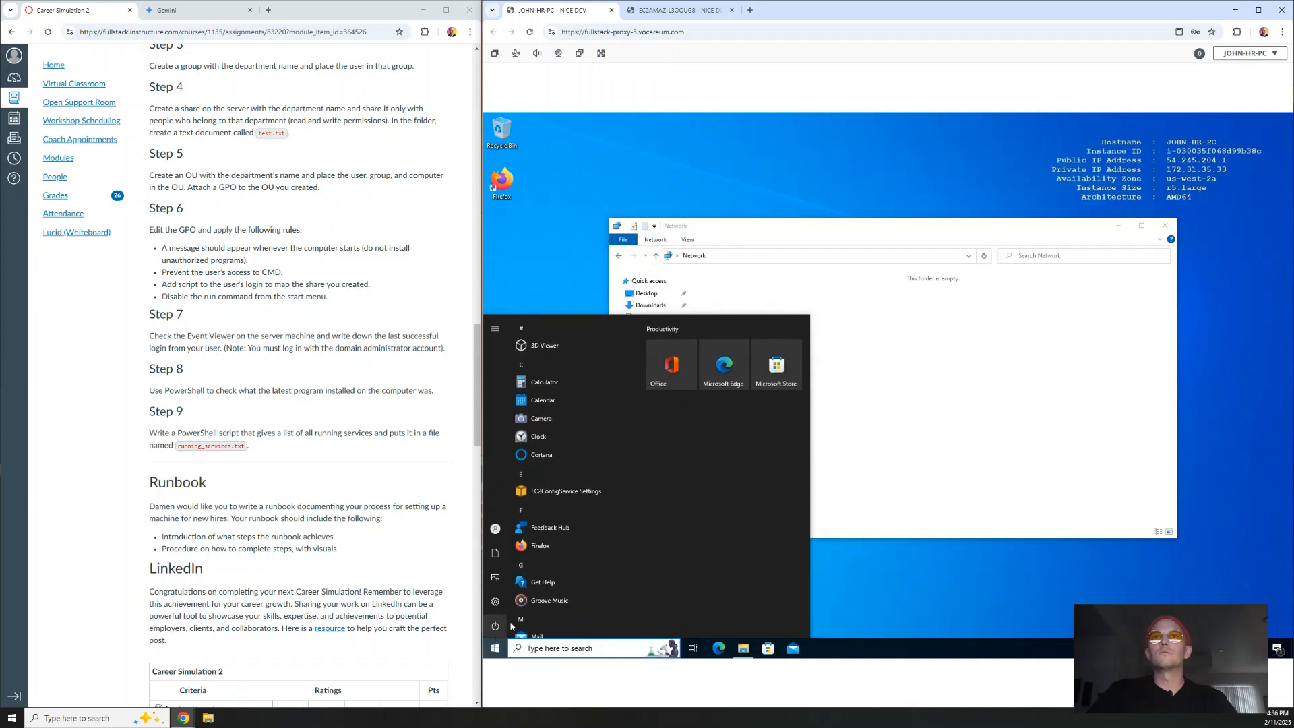
left_click(902, 403)
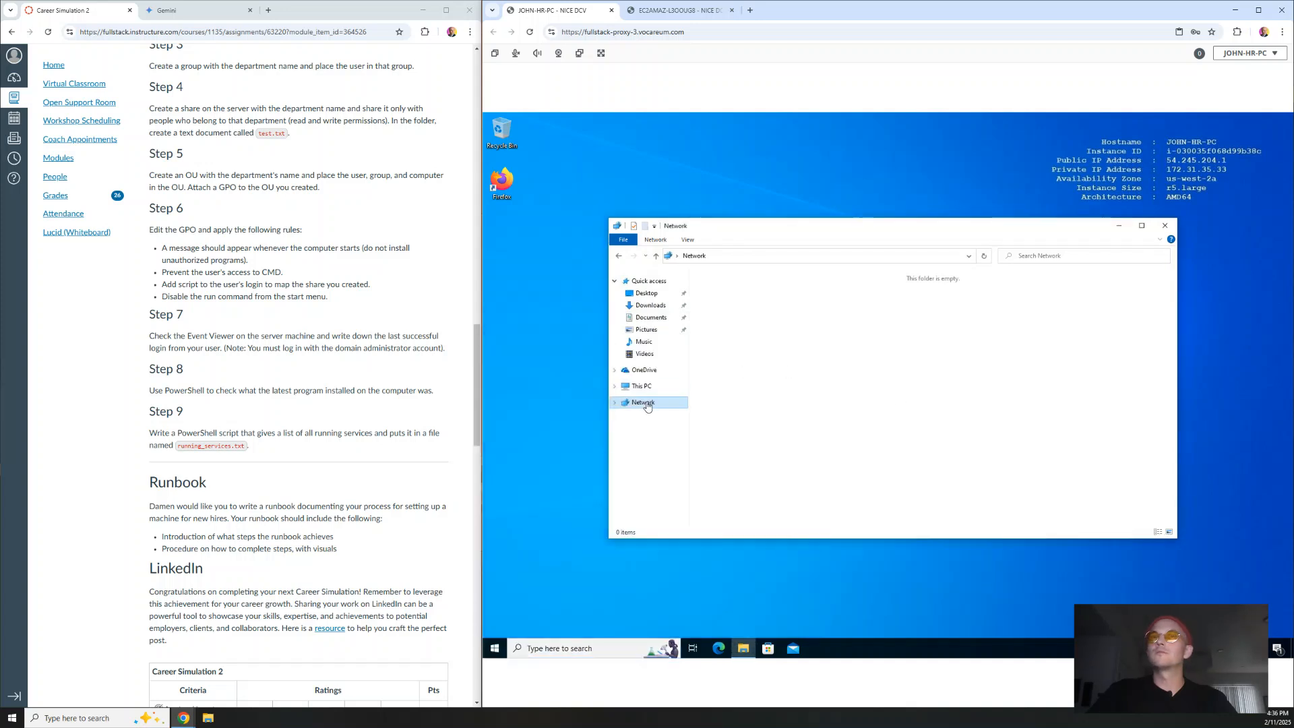
left_click(656, 240)
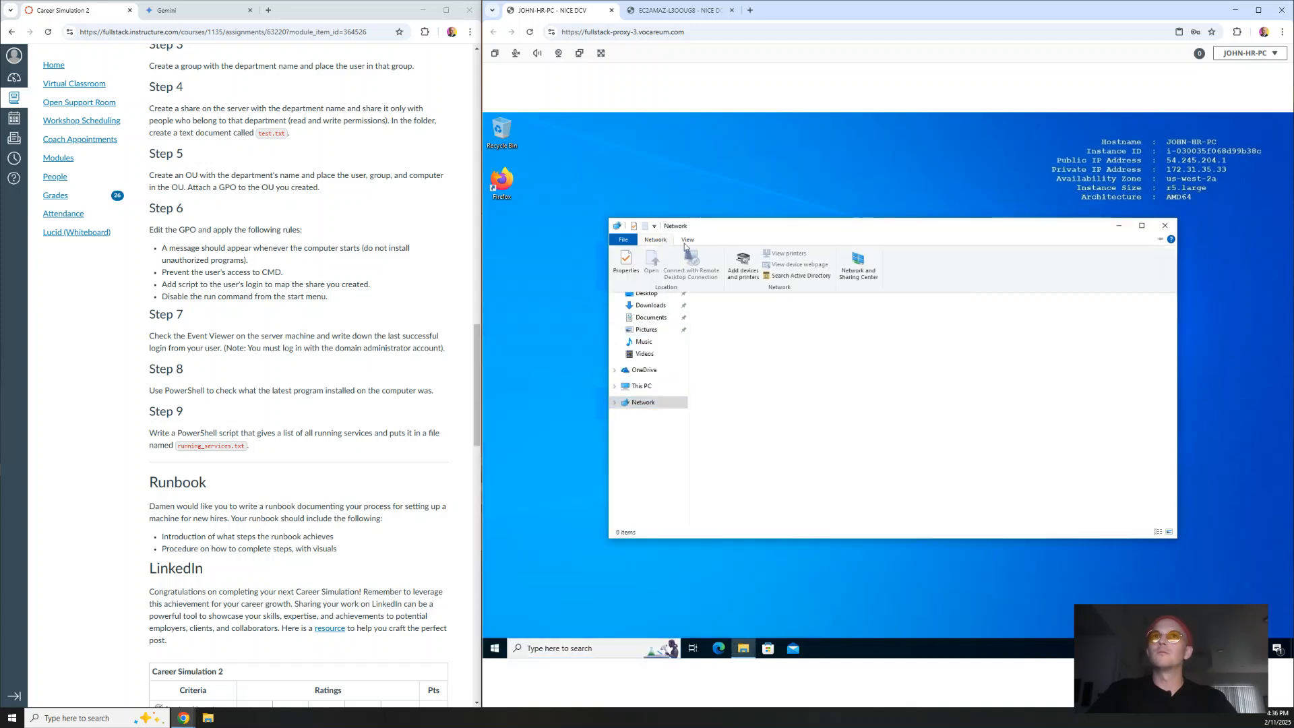
left_click(797, 275)
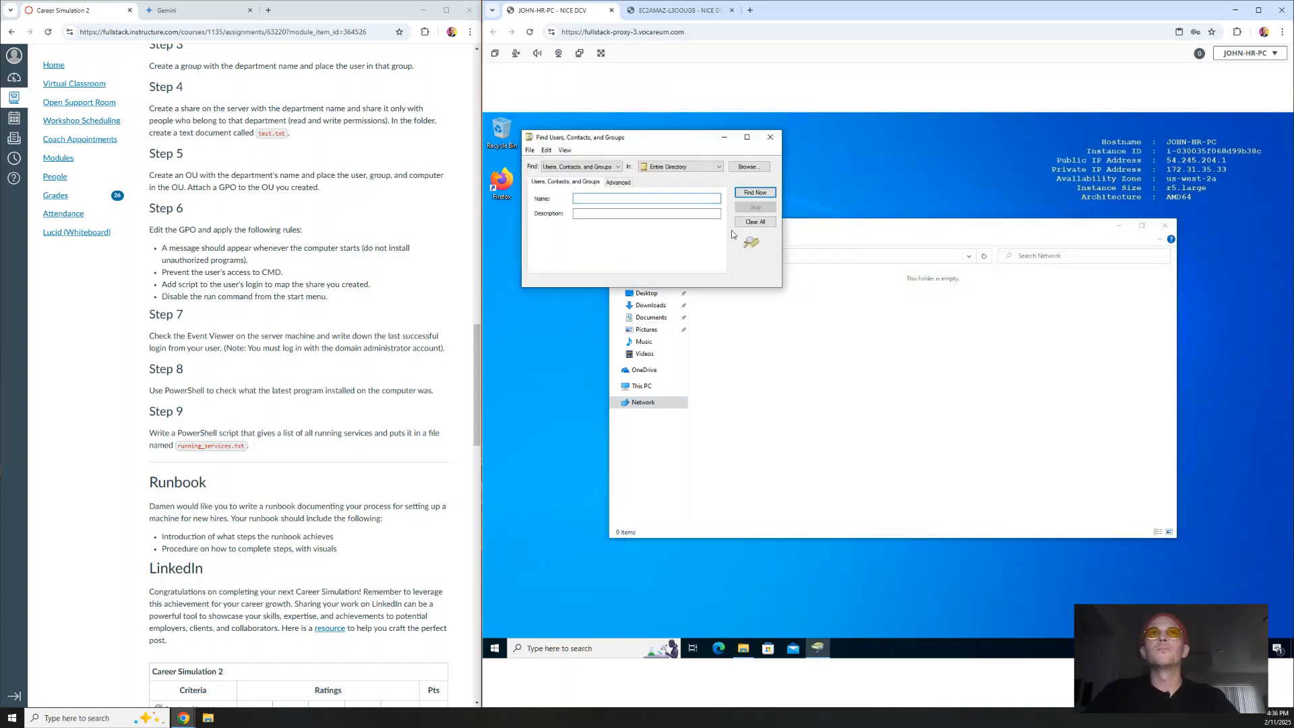
left_click(681, 166)
left_click(676, 191)
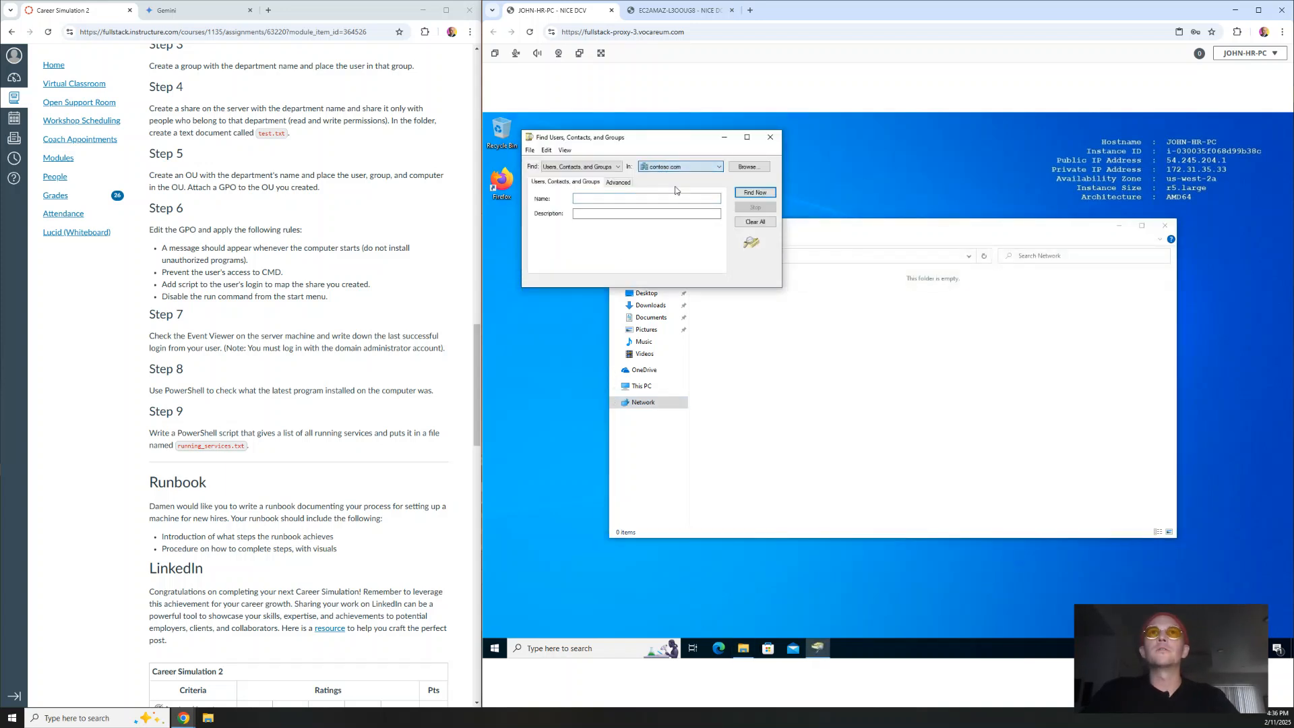
left_click(603, 168)
left_click(596, 201)
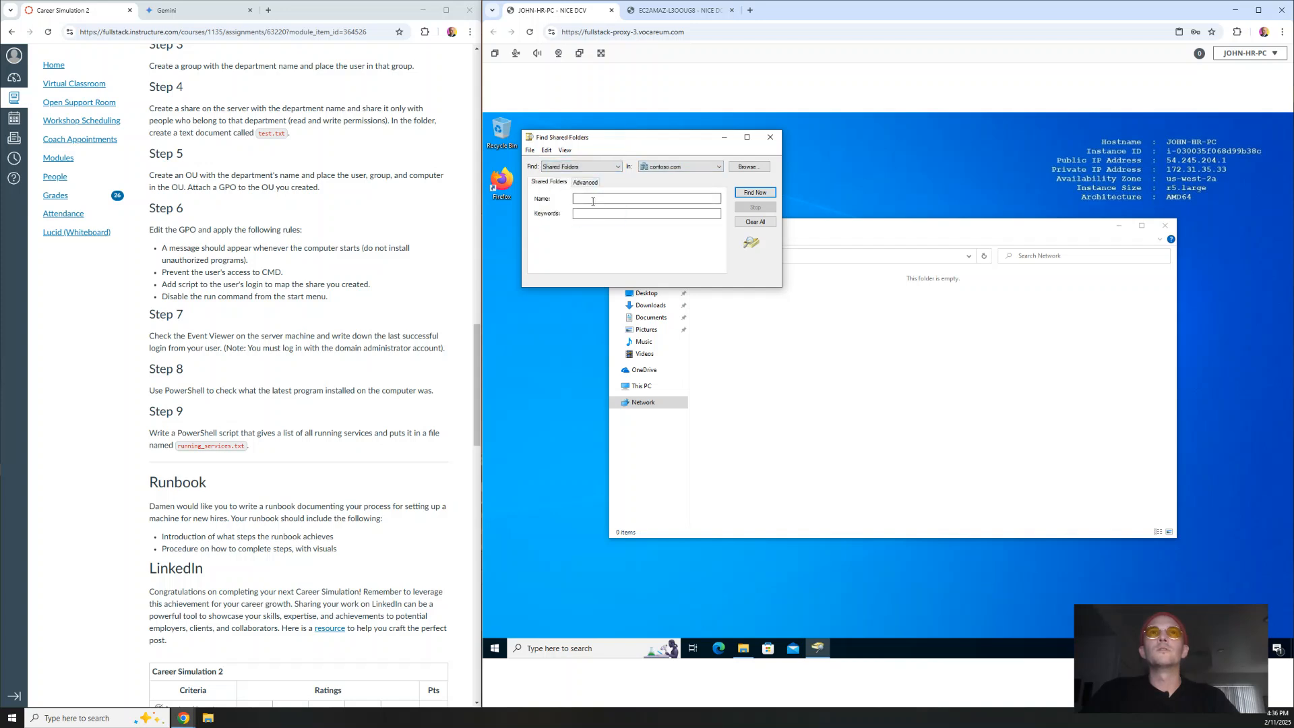
- Search the directory for a shared folder named "HR_Shared_Folder"
type("HR_")
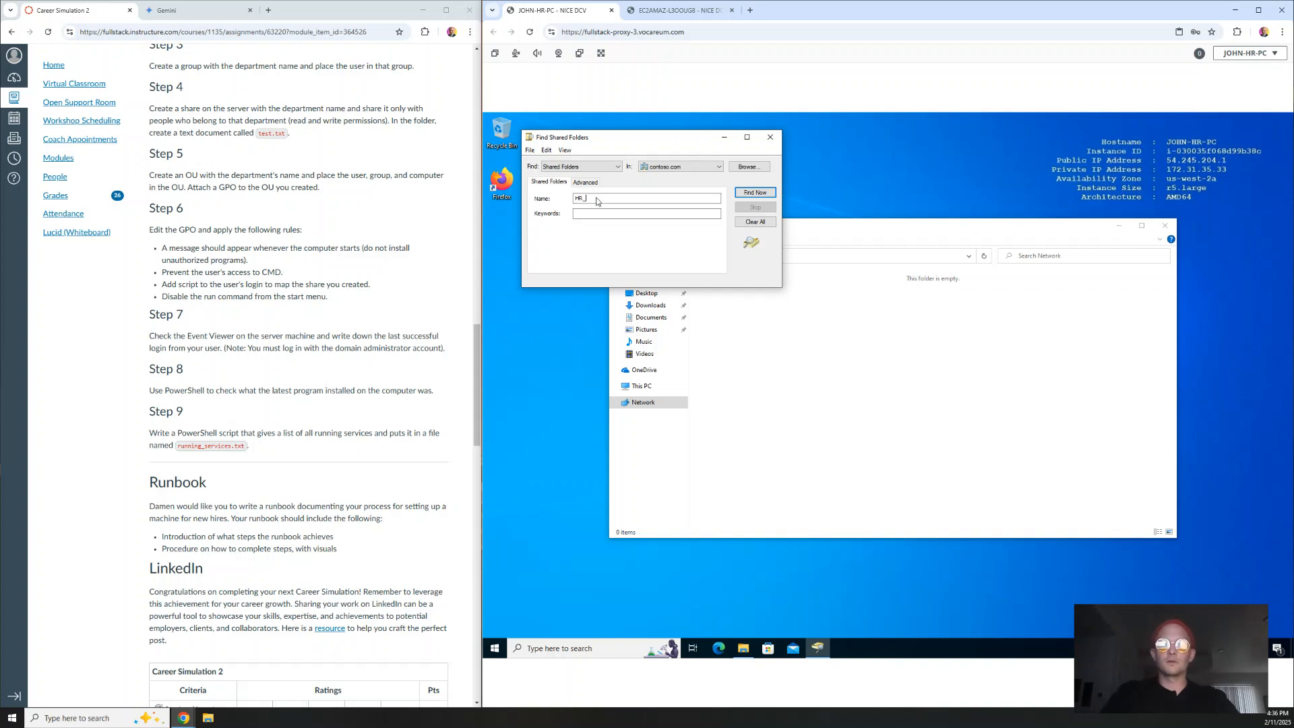
type("Shared_F")
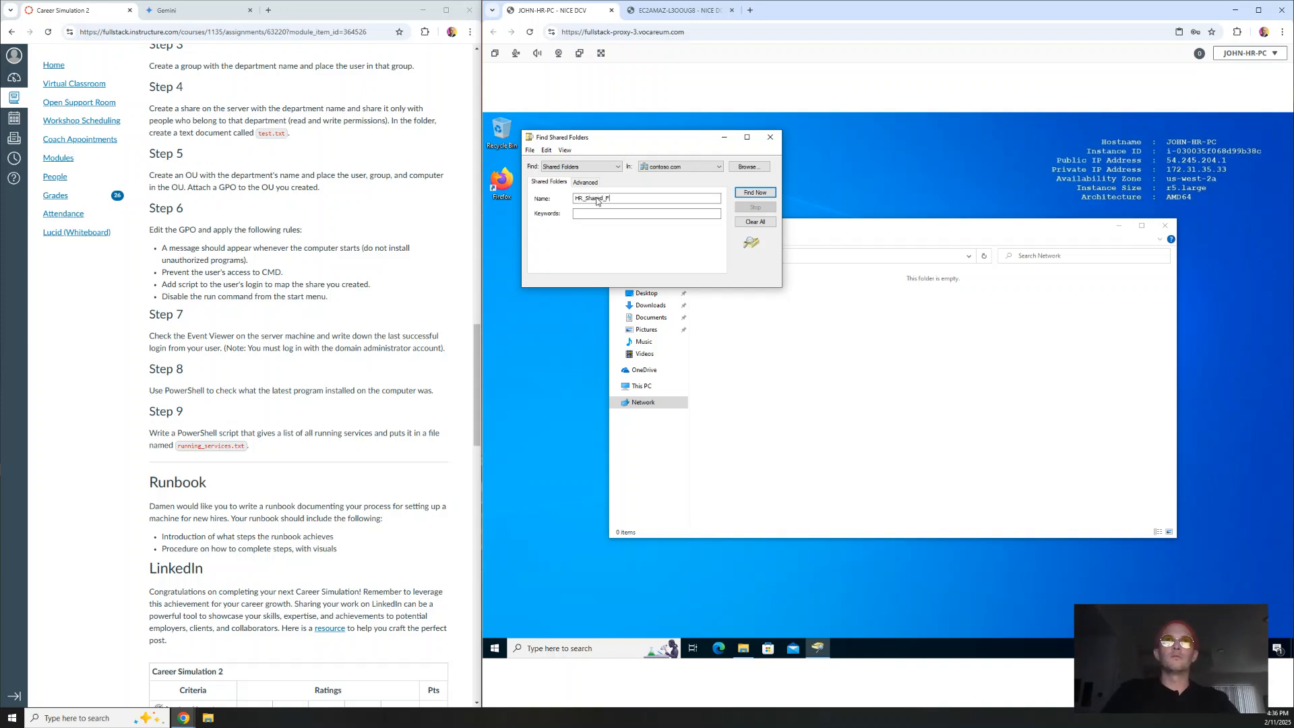
type("older")
left_click(739, 194)
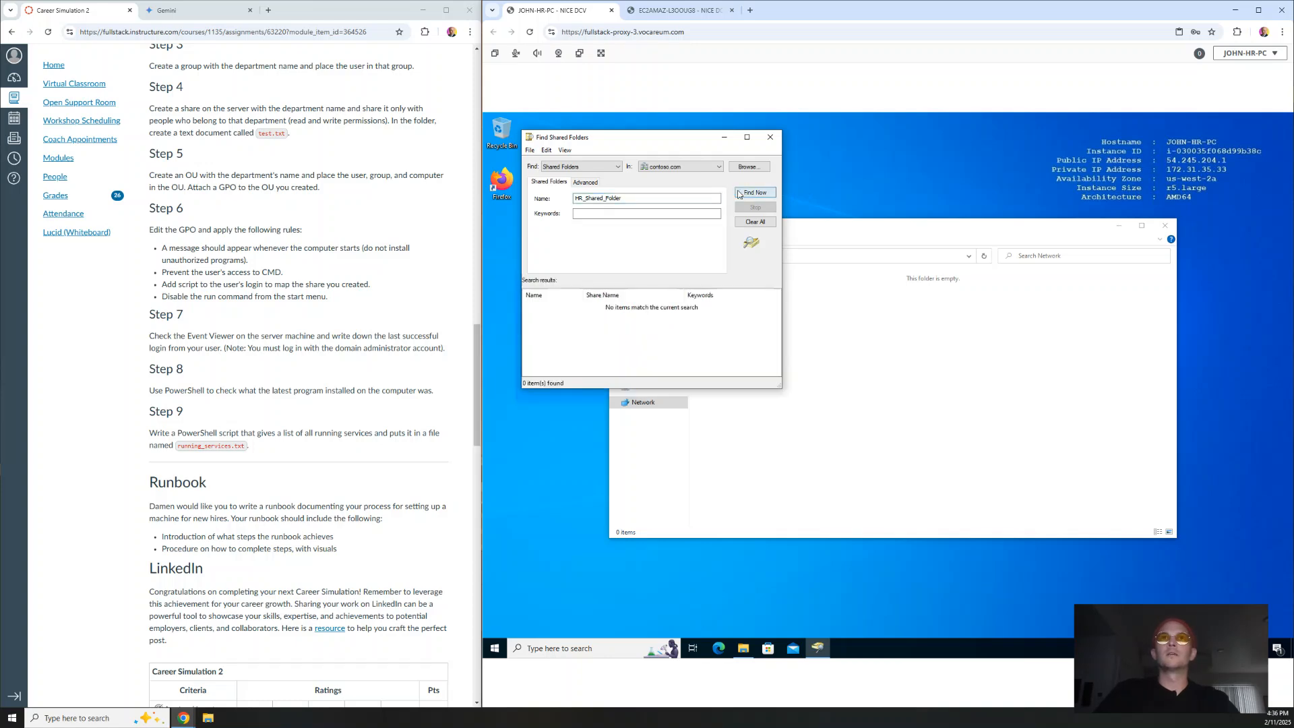
- Check the object's name in HR_OU on the server, search the client's directory for "HR Shared Folder", and view its properties
left_click(680, 15)
left_click(833, 245)
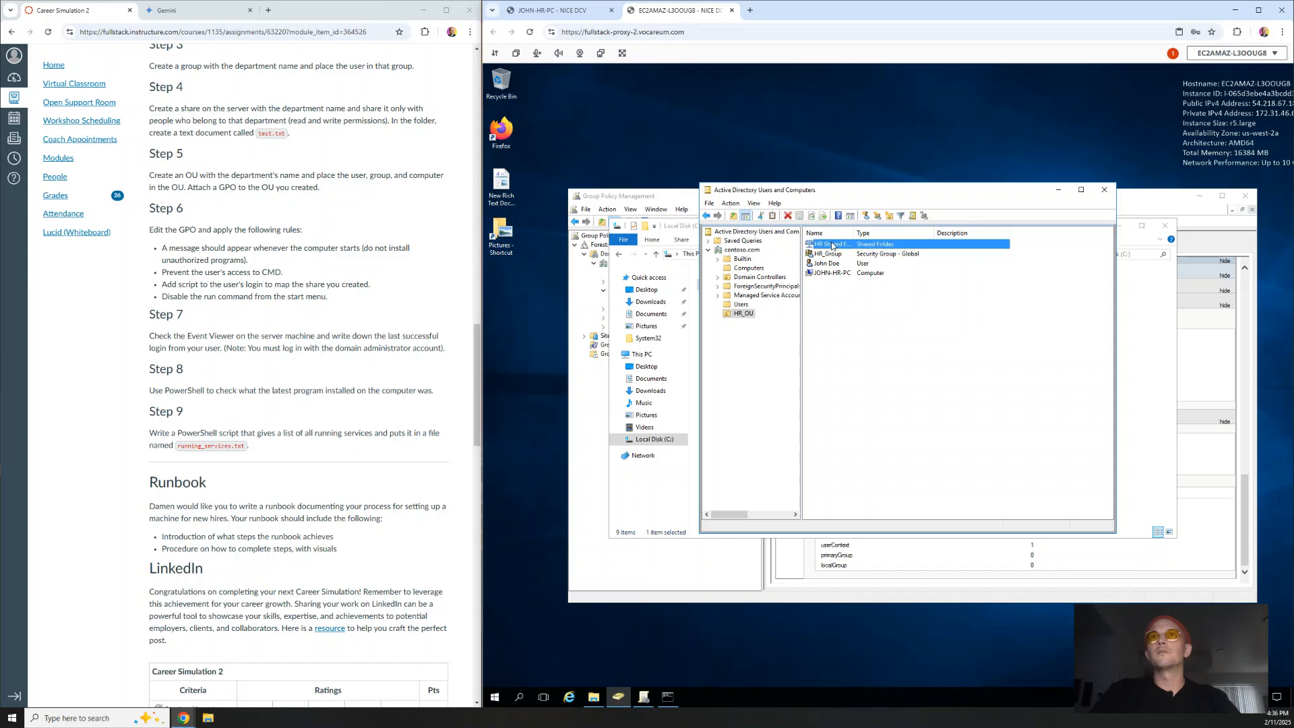
left_click(591, 12)
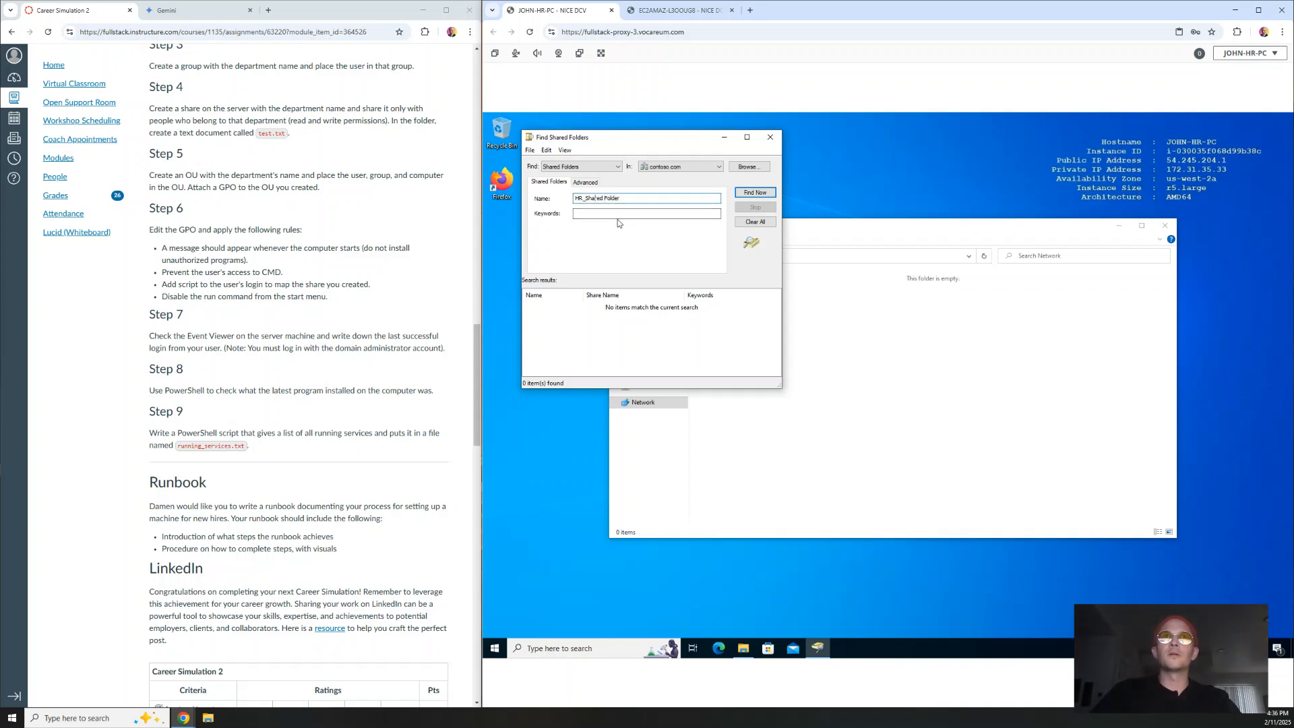
key("Return")
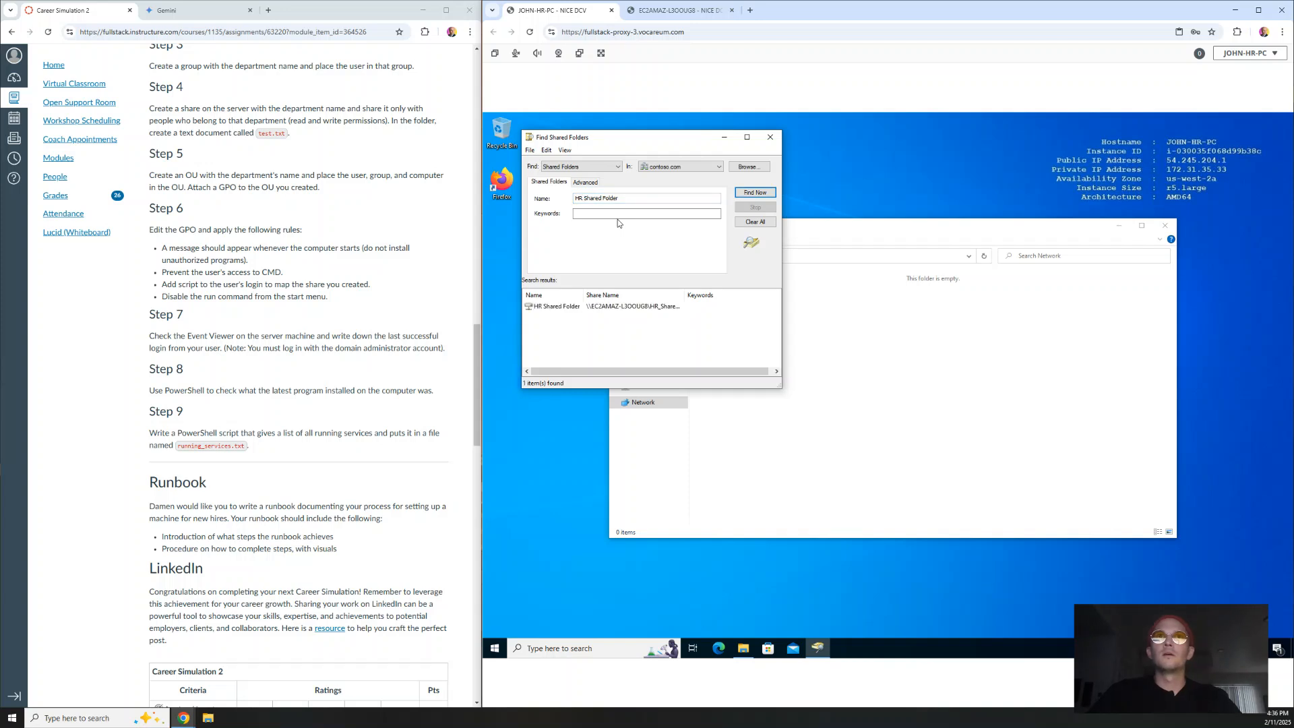
double_click(571, 308)
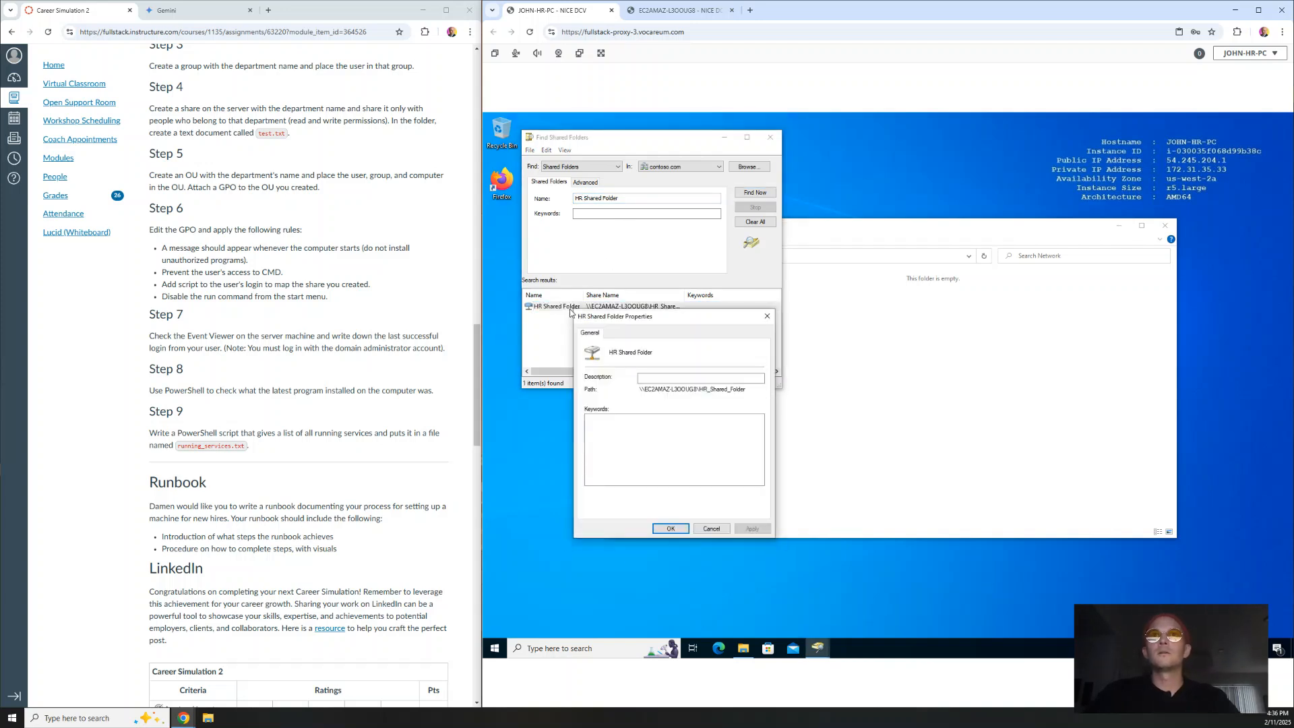
left_click(676, 530)
- Try to map HR Shared Folder to drive H:, decline replacing the existing connection, and close the mapping dialog
right_click(624, 307)
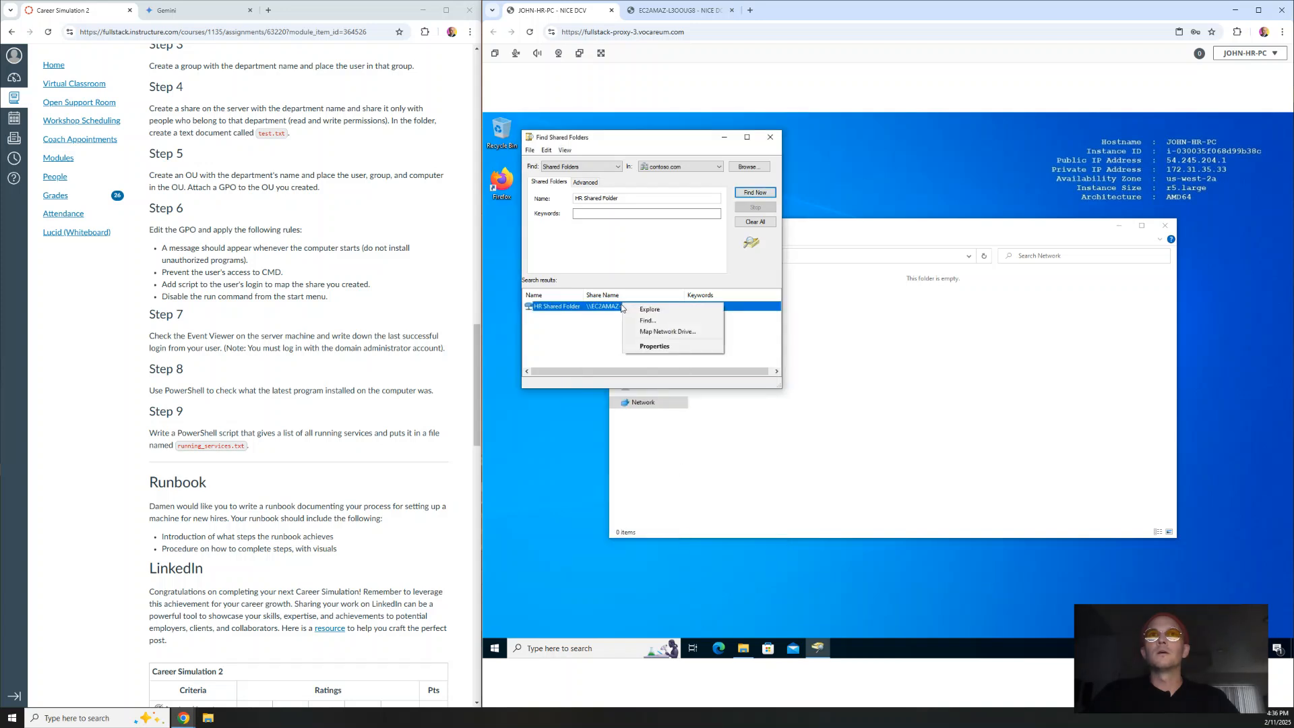
left_click(663, 332)
left_click(628, 235)
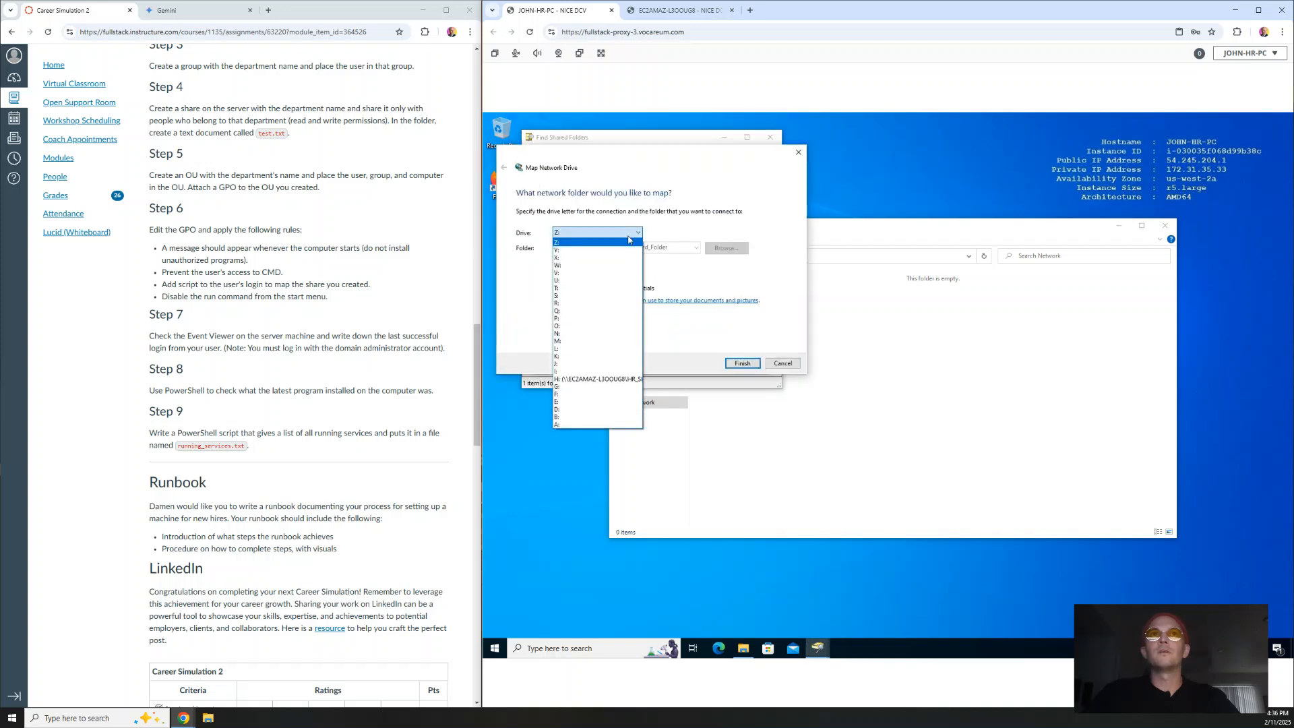
left_click(589, 380)
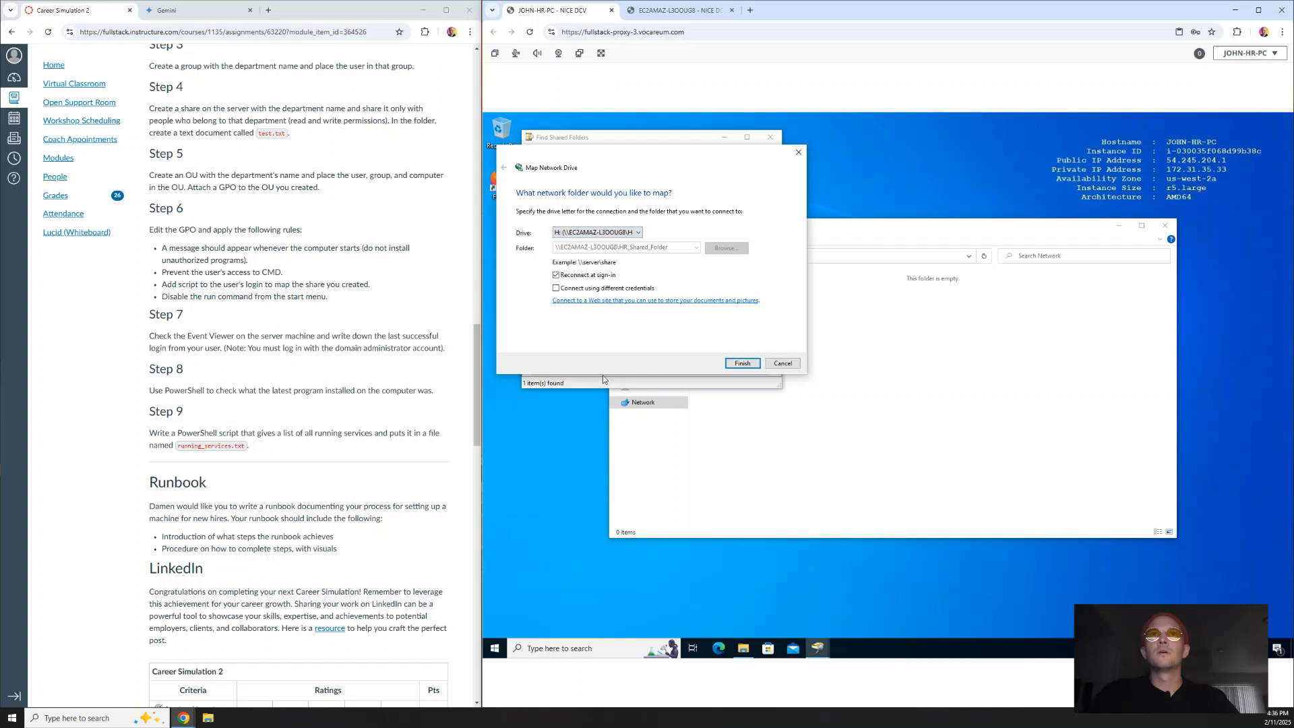
left_click(745, 365)
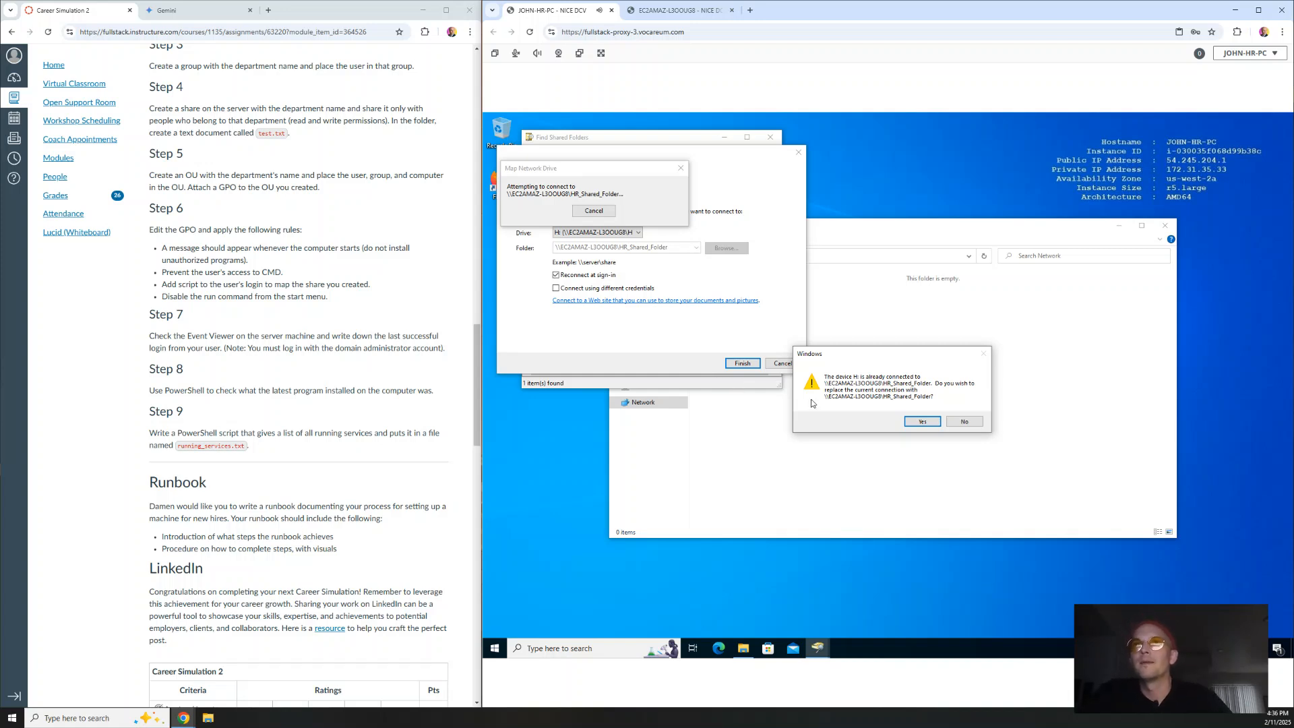
left_click(965, 423)
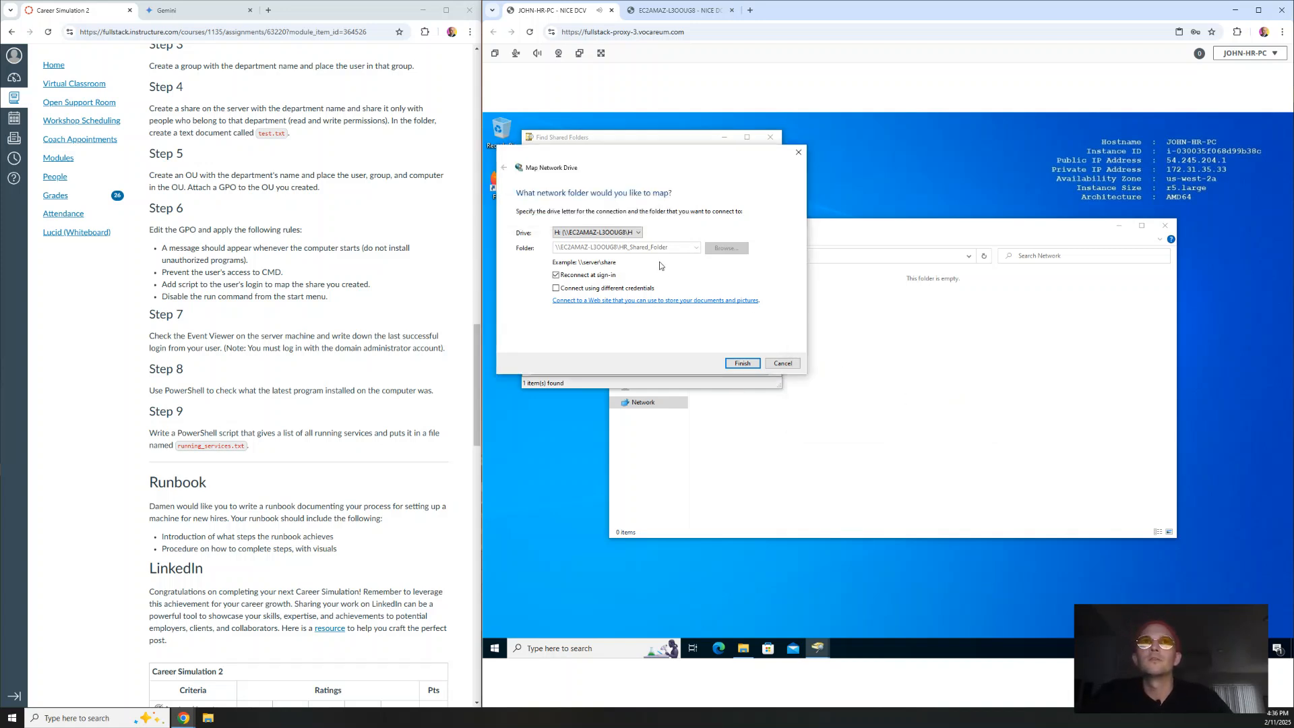
left_click(798, 154)
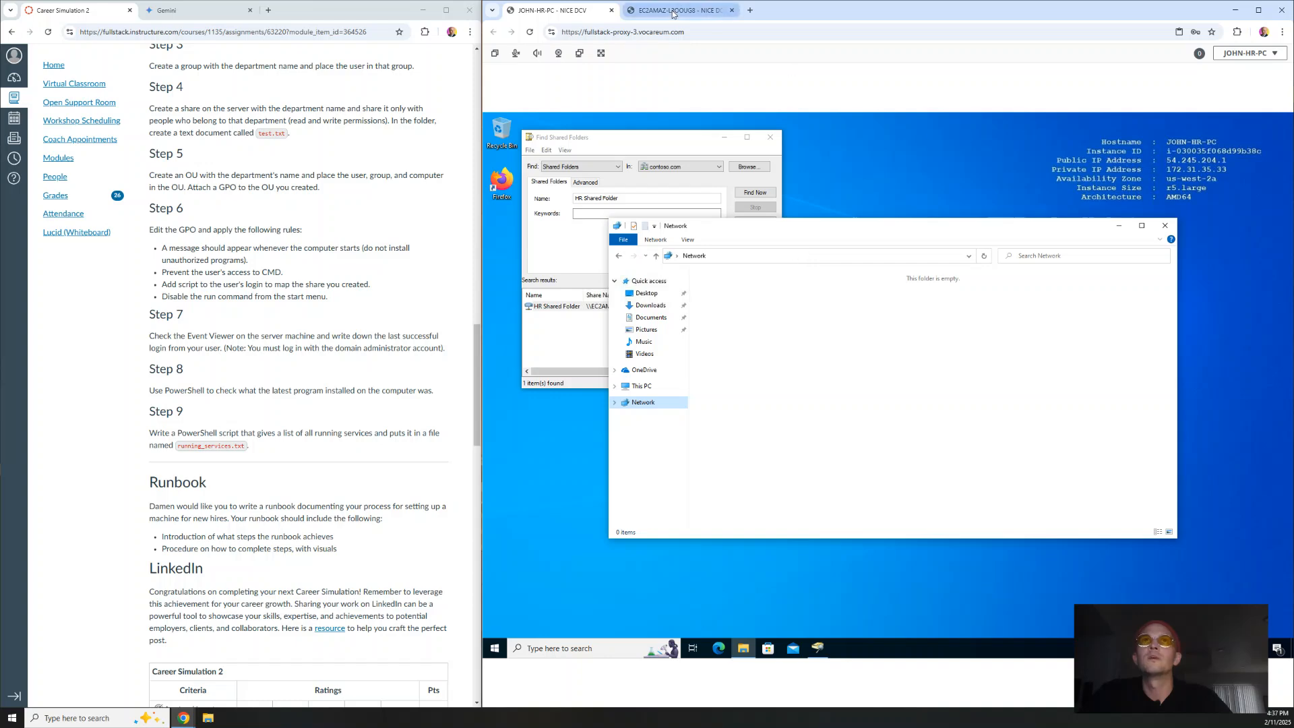
- Close the directory search on JOHN-HR-PC and try to open the network path \\EC2AMAZ-L3OOUG8\HR_Shared_Folder in File Explorer
left_click(716, 14)
left_click(549, 14)
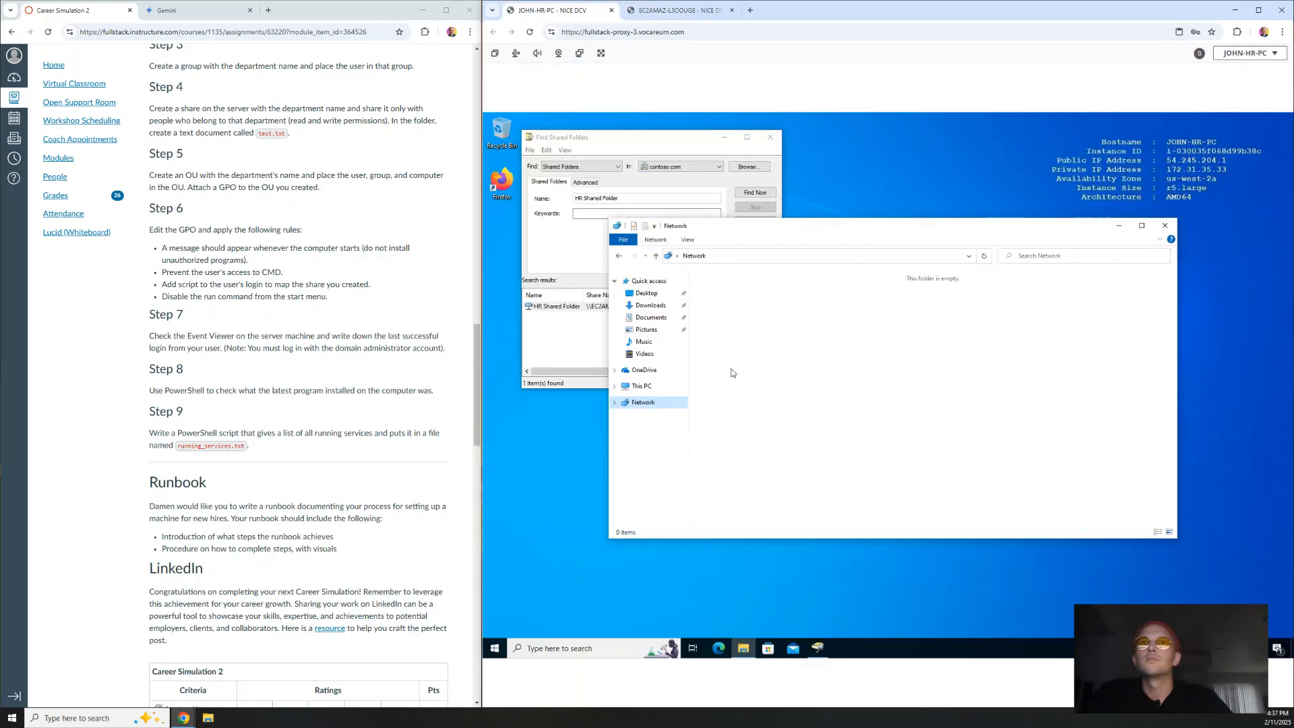
left_click(770, 137)
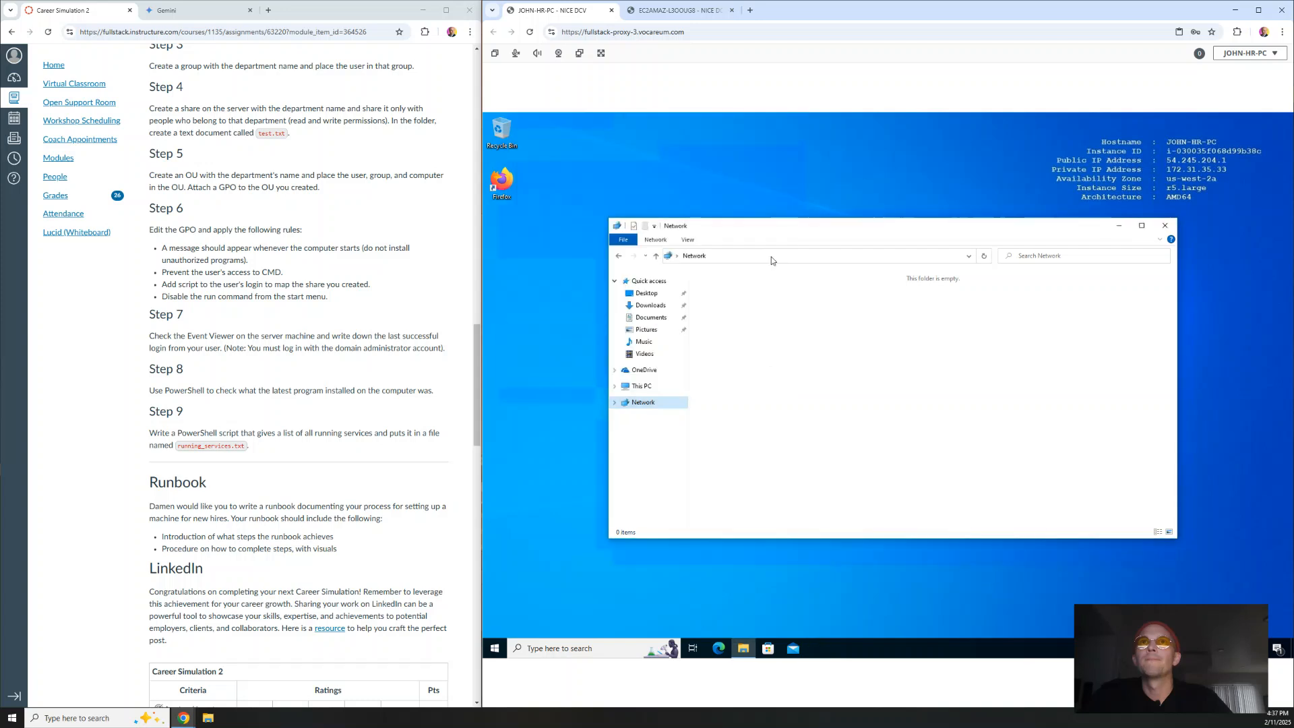
left_click(765, 255)
type("\\\\EC2AMAZ-L3OOUG8\\HR_Shared_Folder")
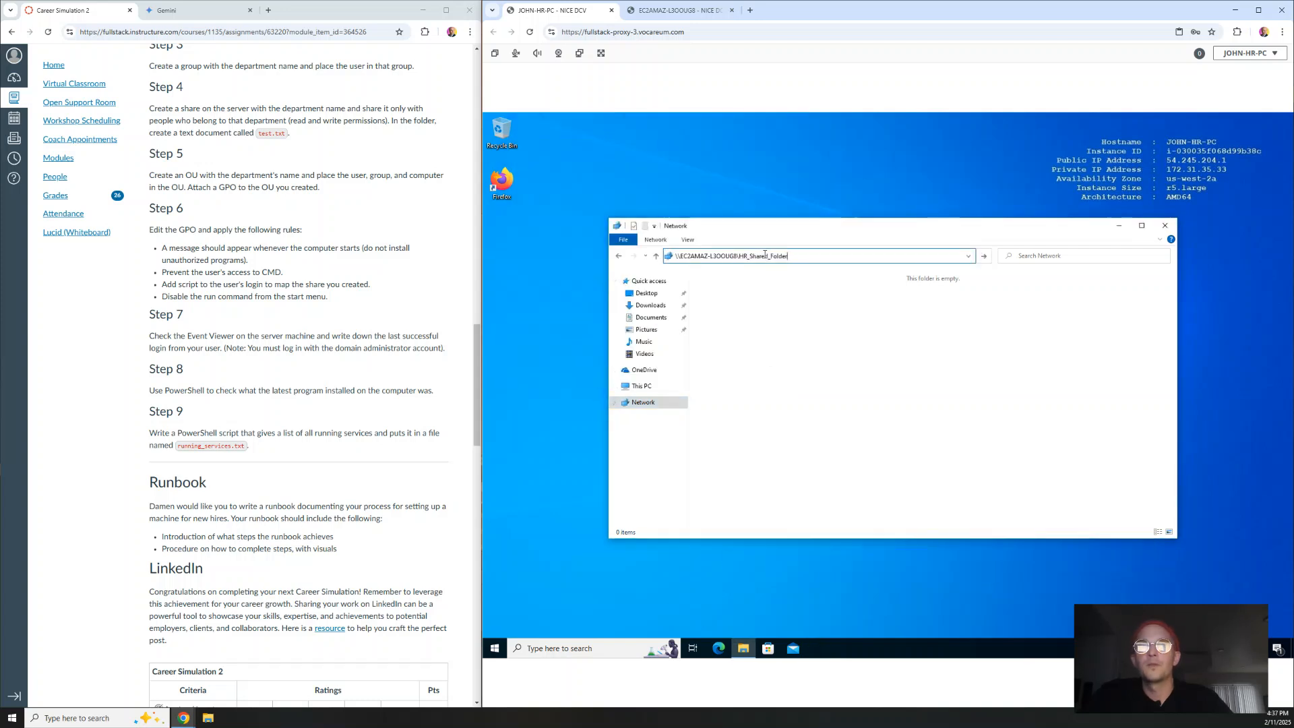
key("Return")
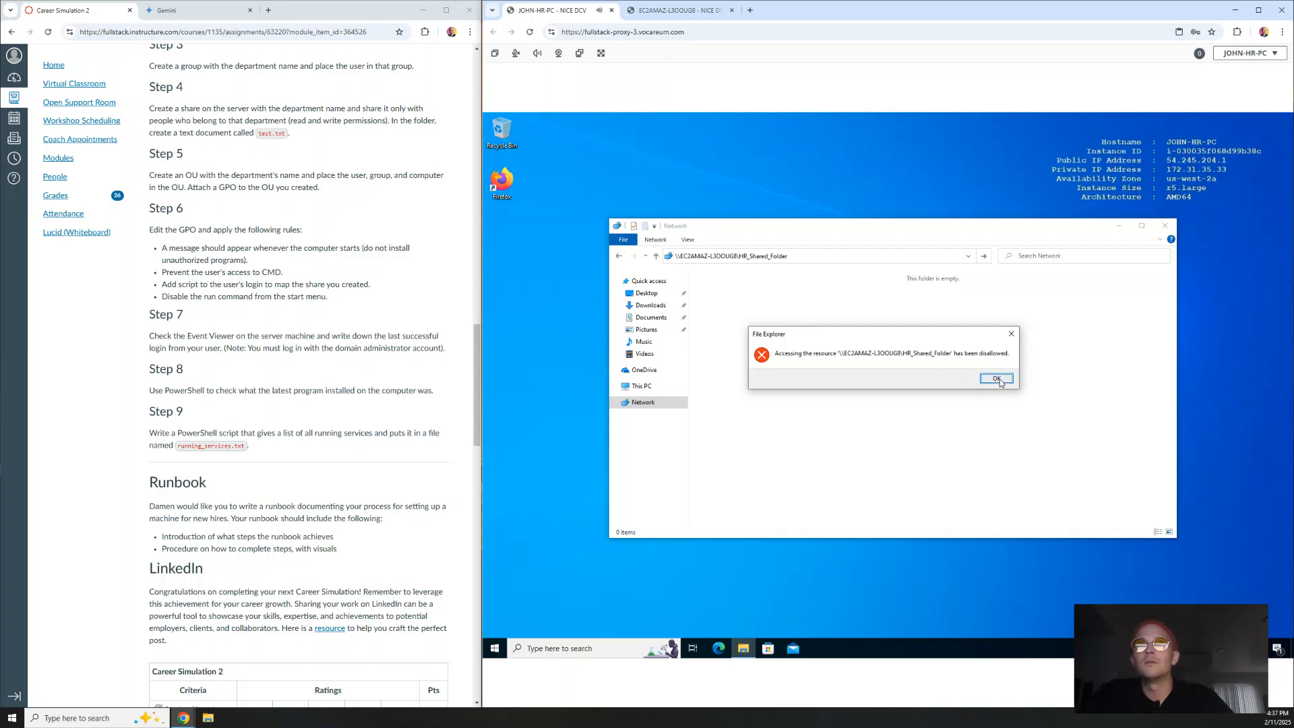
left_click(997, 379)
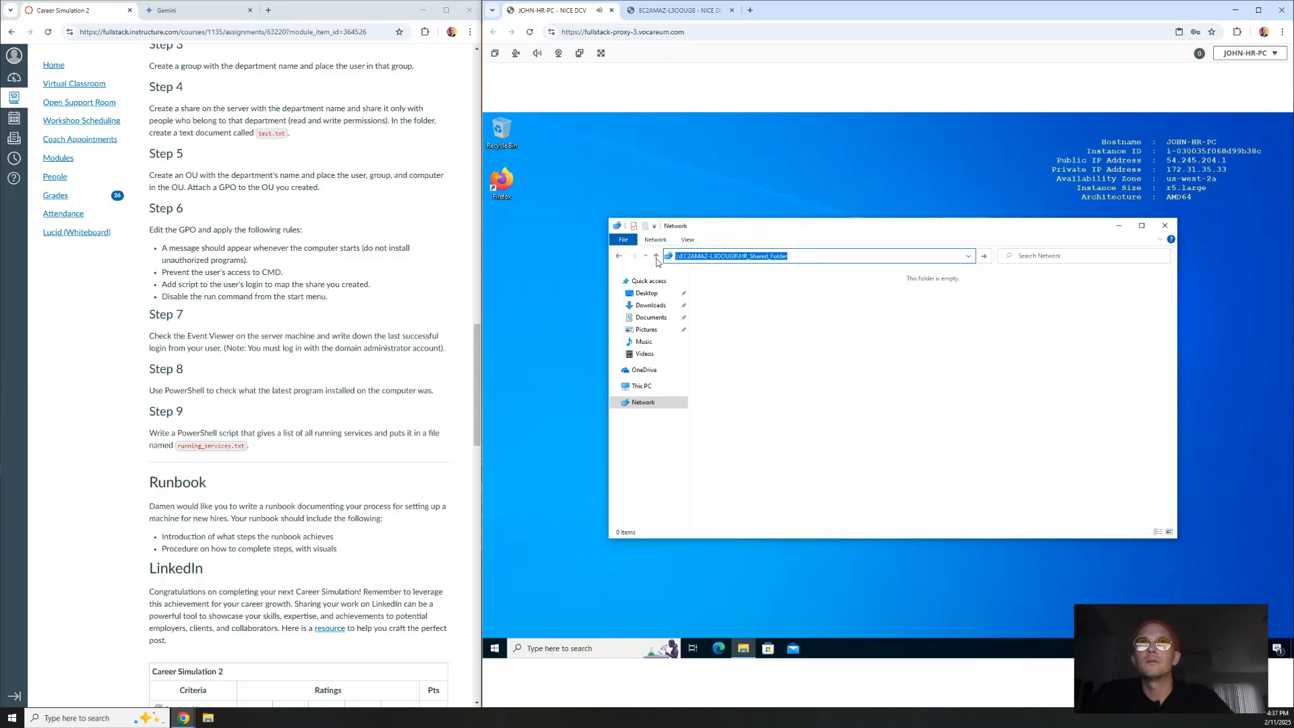
left_click(680, 255)
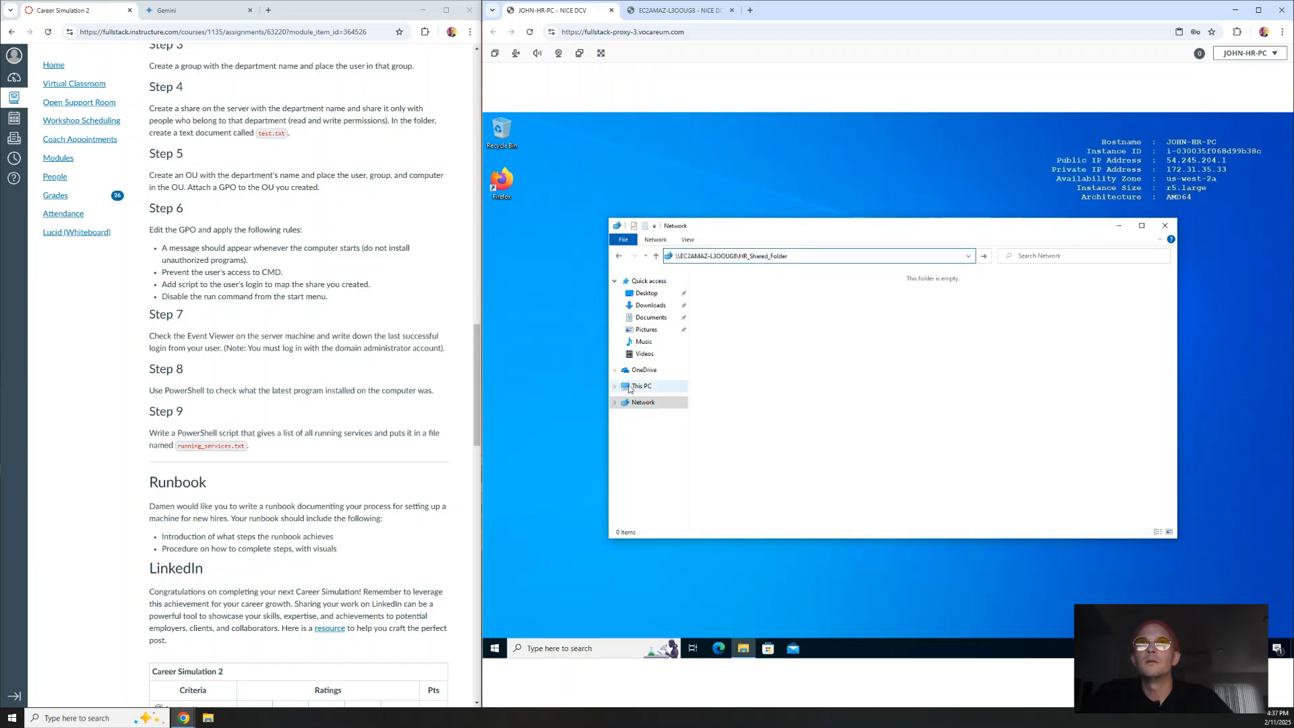
- Open the mapped HR Shared Folder (H:) drive under This PC and select the test file
left_click(632, 390)
double_click(769, 440)
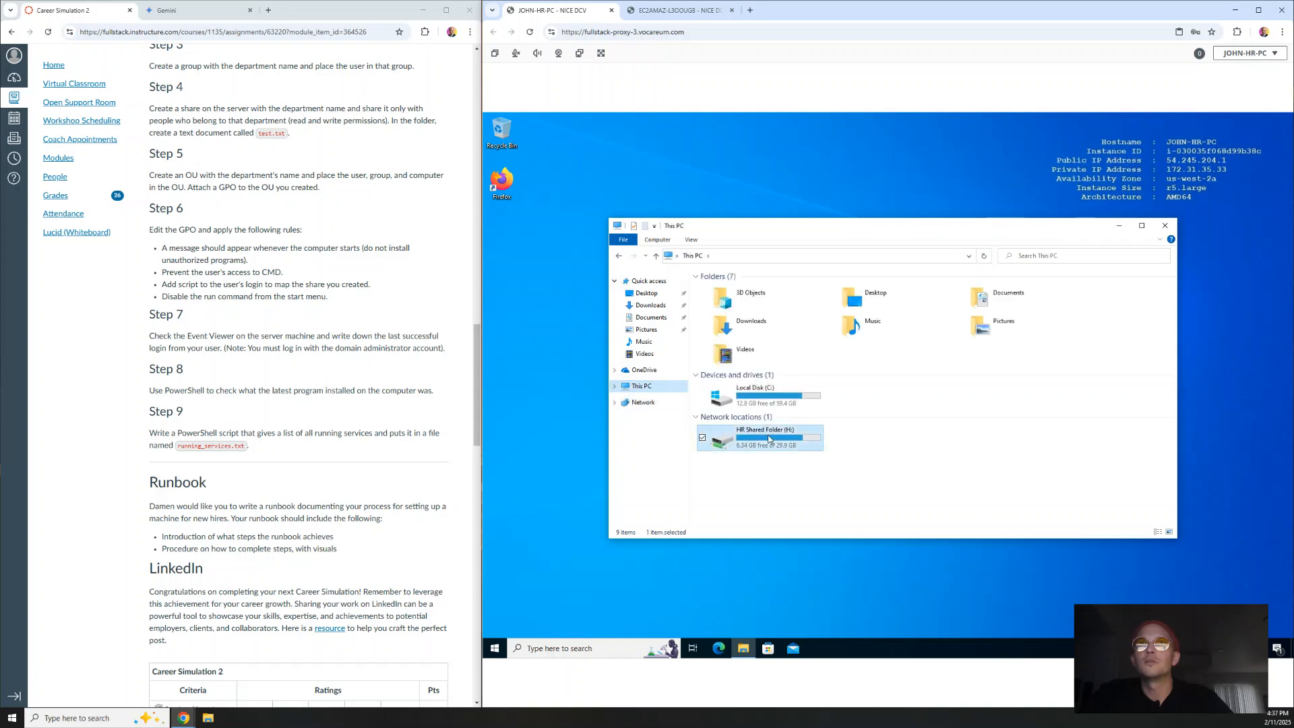
left_click(620, 259)
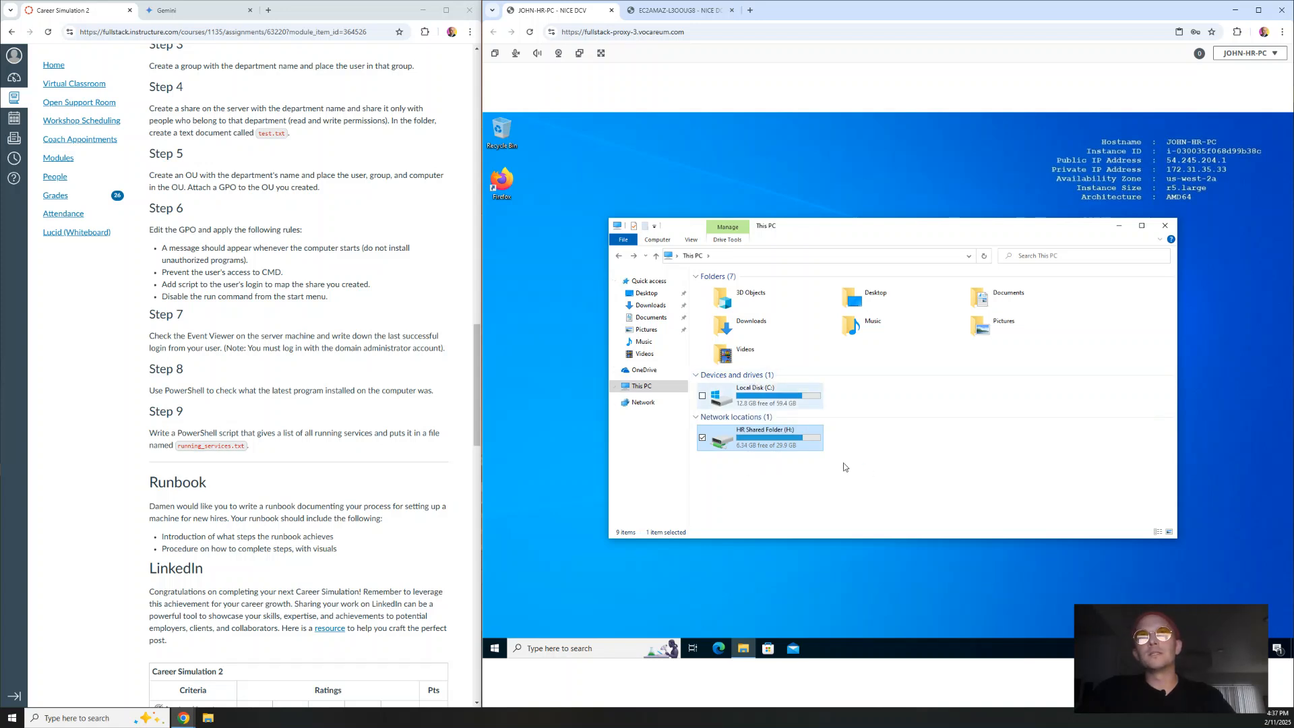
double_click(782, 442)
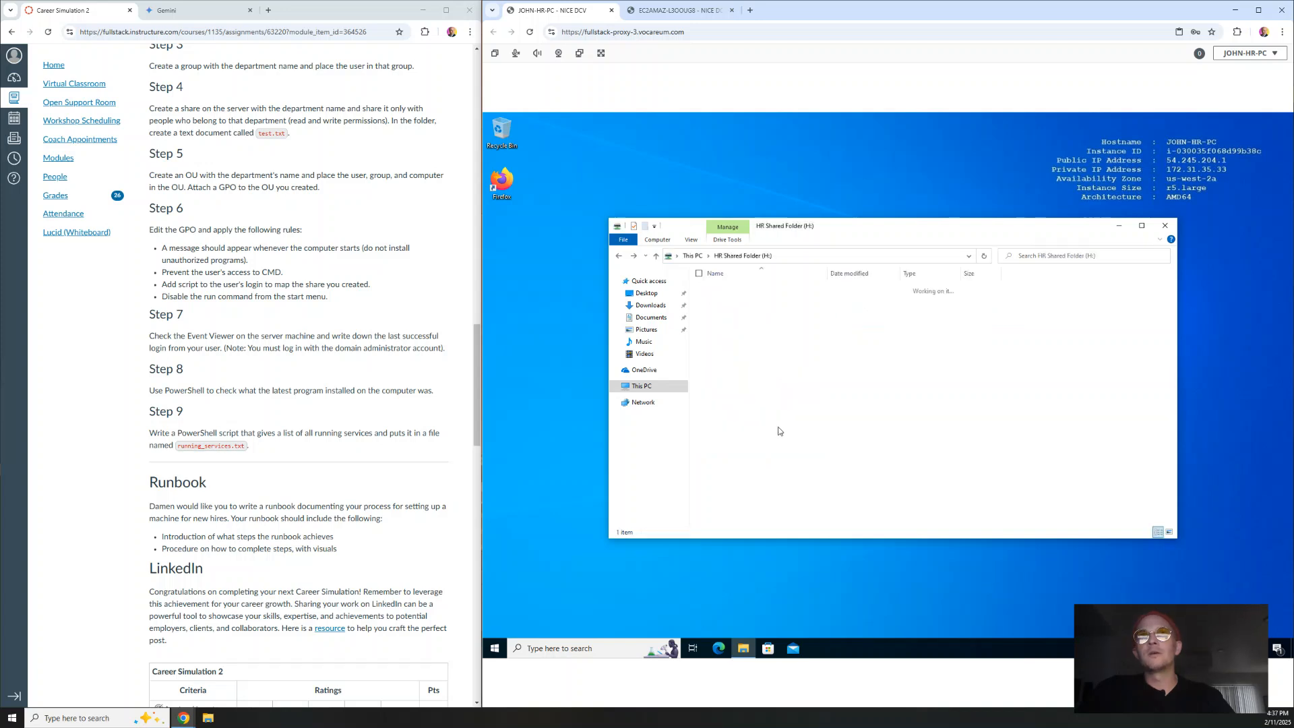
left_click(723, 290)
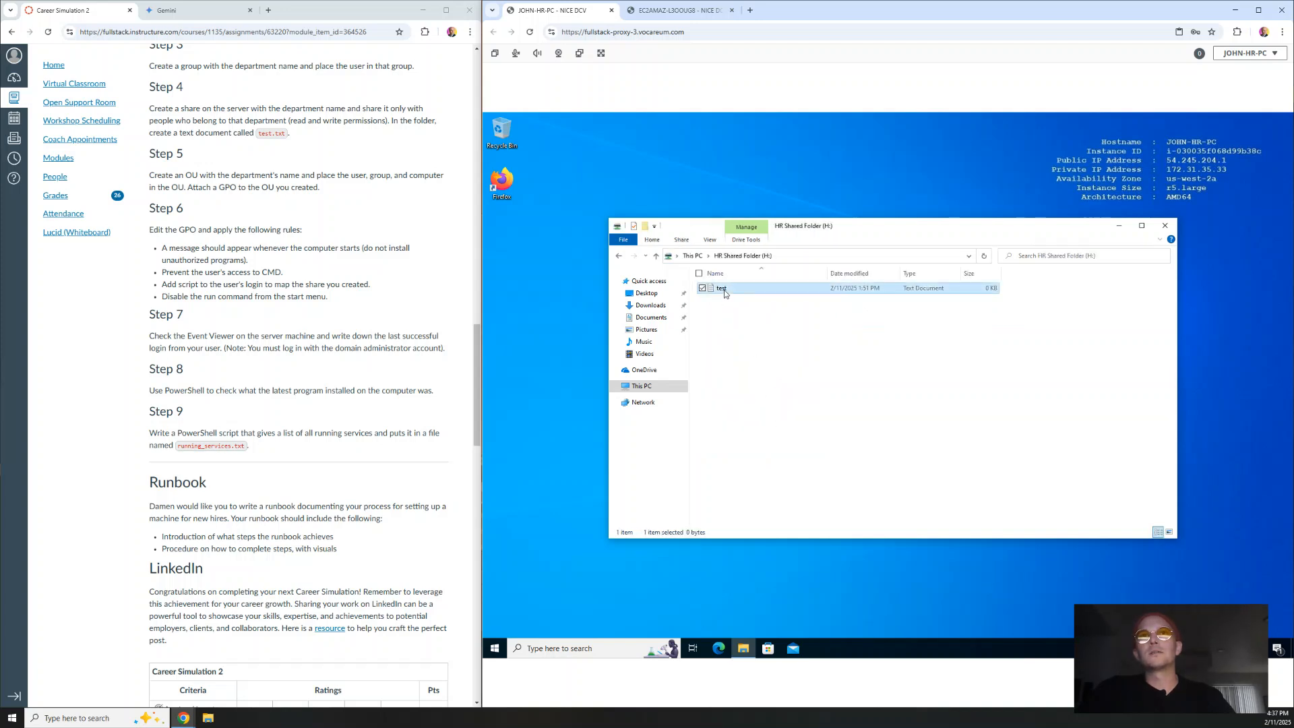
- Create a new text document named john_test in HR Shared Folder (H:)
left_click(737, 316)
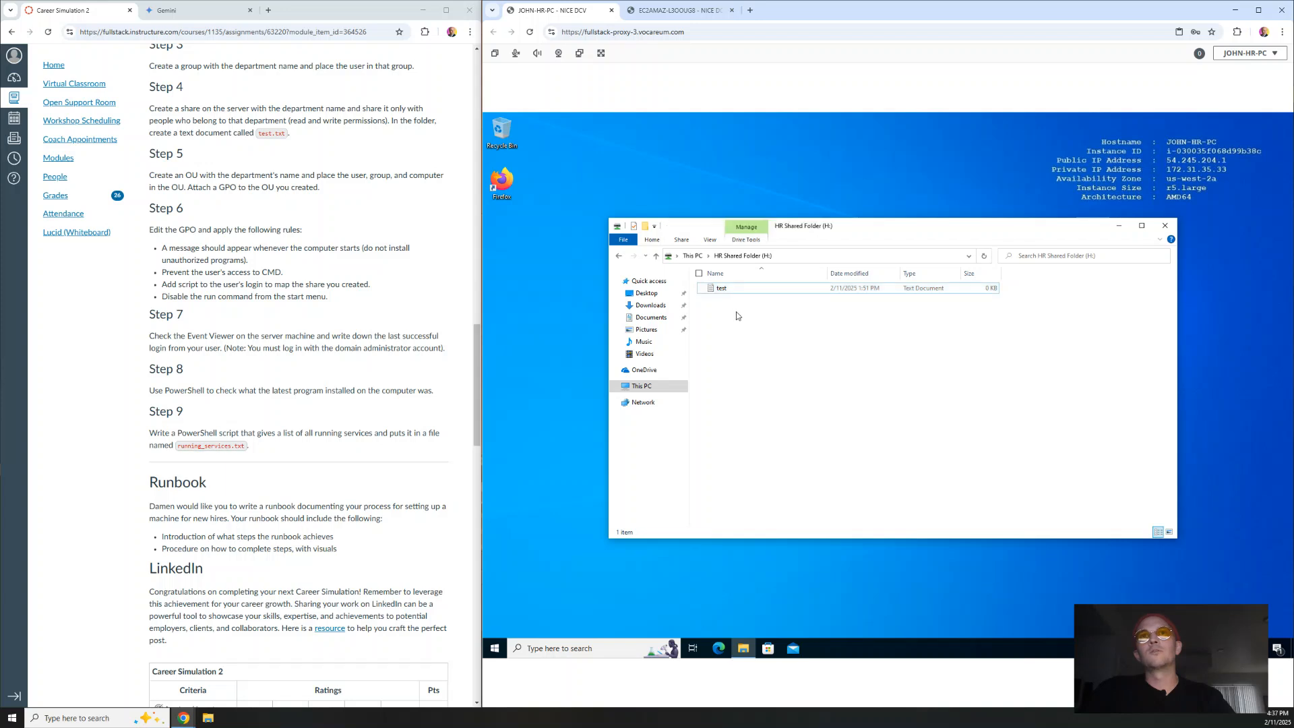
right_click(737, 315)
mouse_move(708, 408)
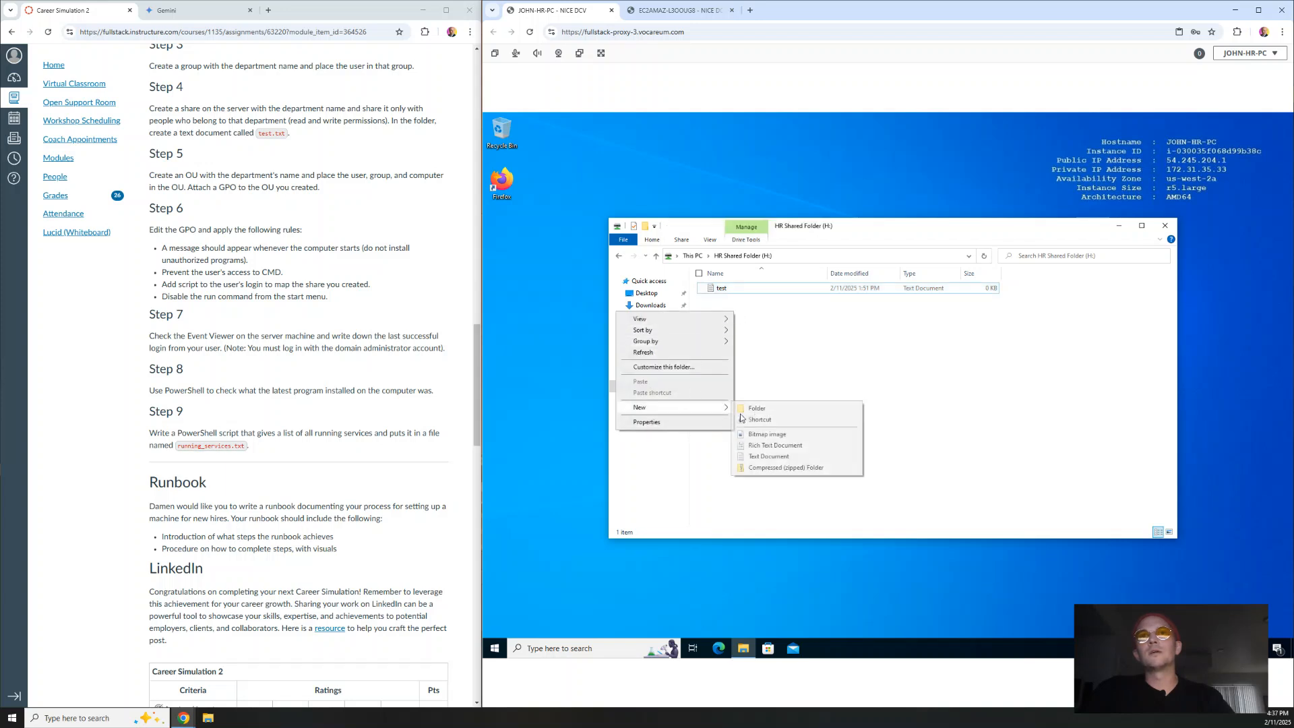
left_click(771, 461)
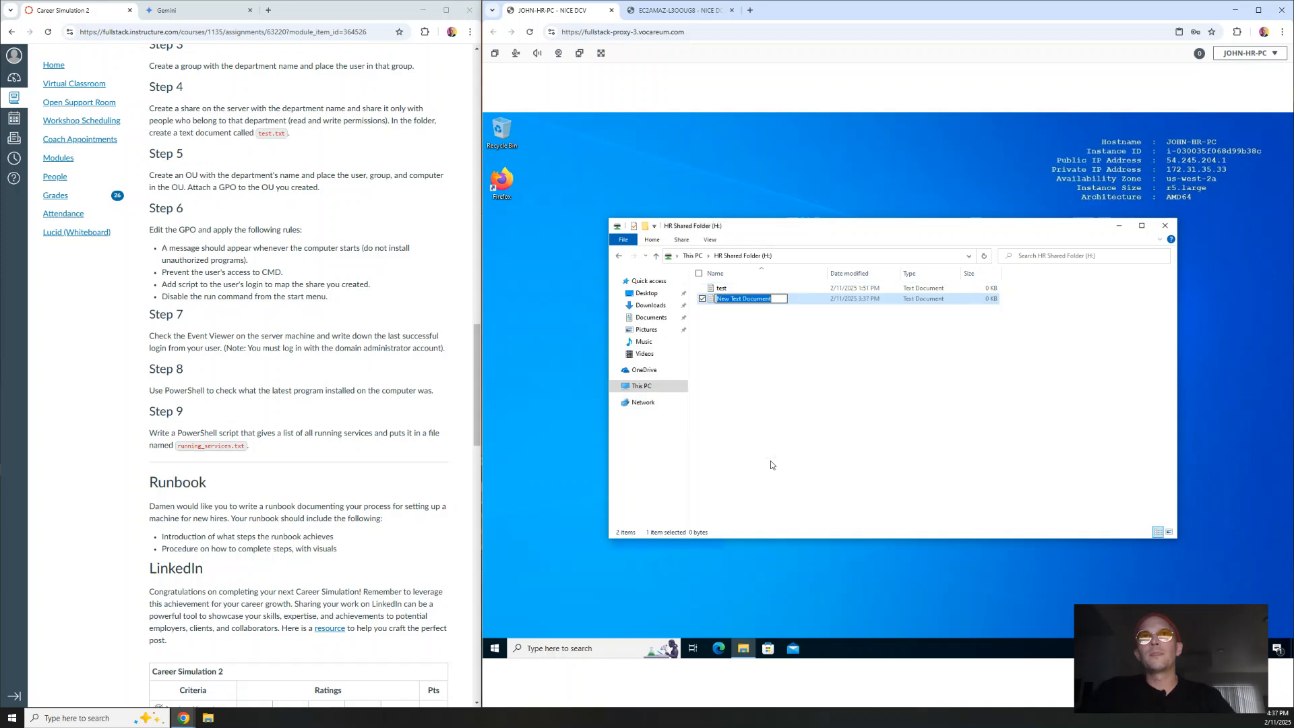
type("john_test")
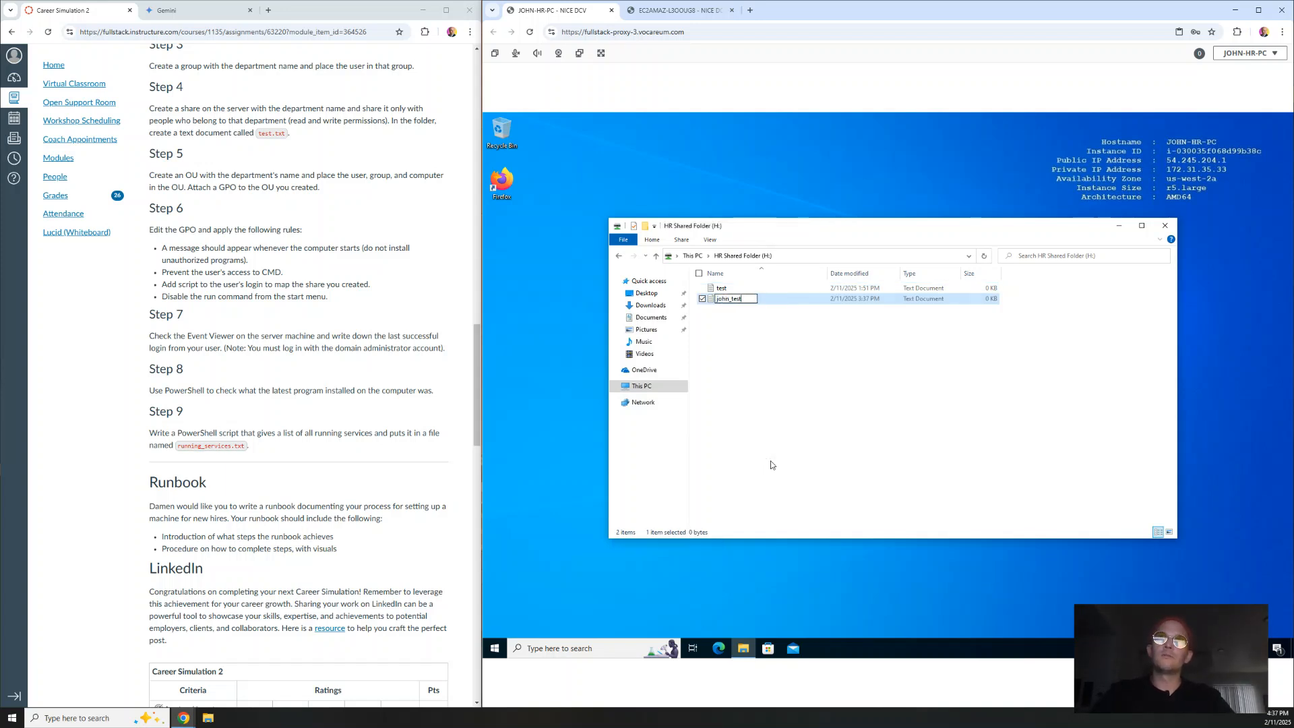
key("Return")
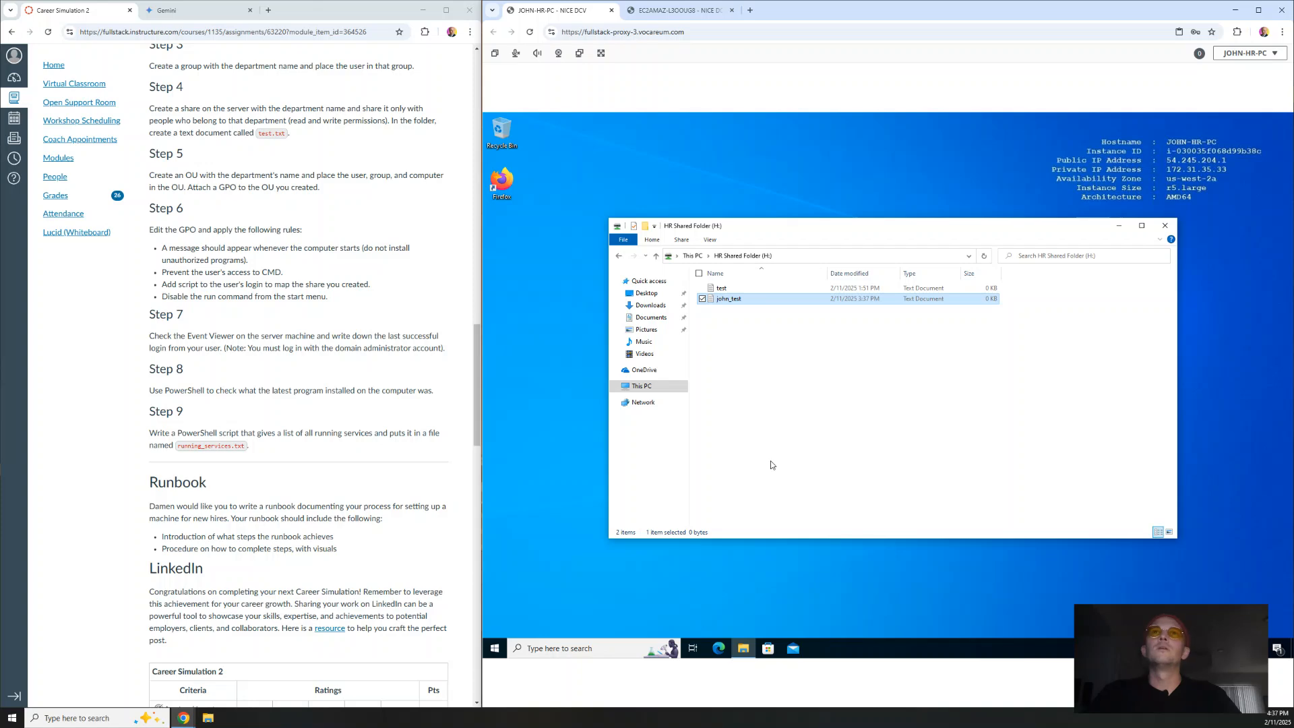
- Switch to the server session, close Active Directory Users and Computers and the old Explorer window, and view the contents of C:\HR_Shared_Folder
left_click(673, 10)
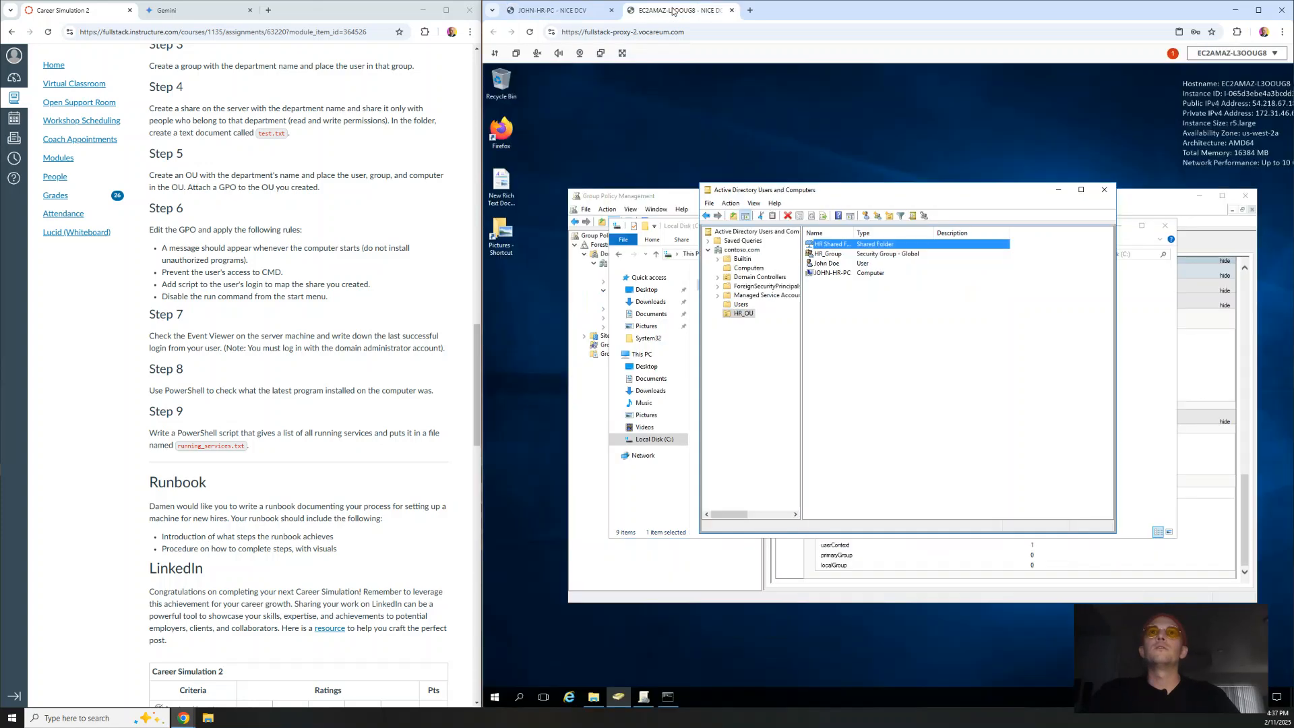
left_click(1104, 190)
left_click(1165, 226)
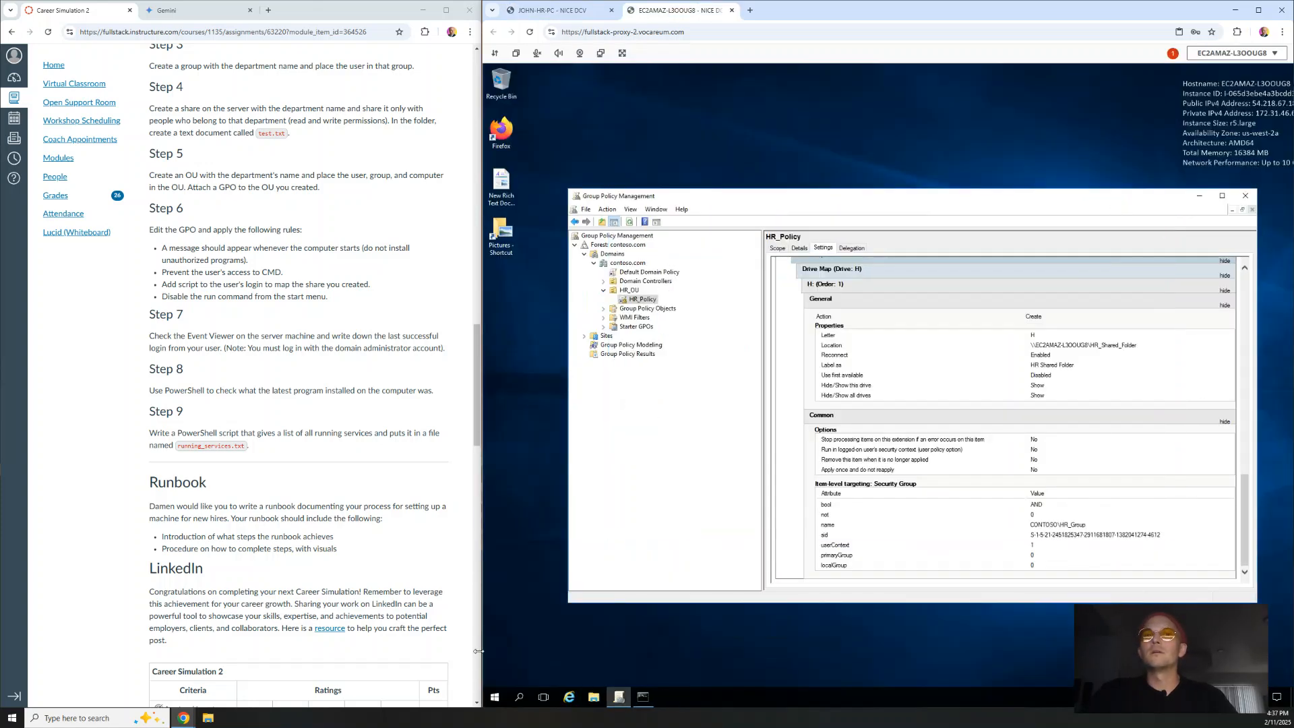
left_click(593, 698)
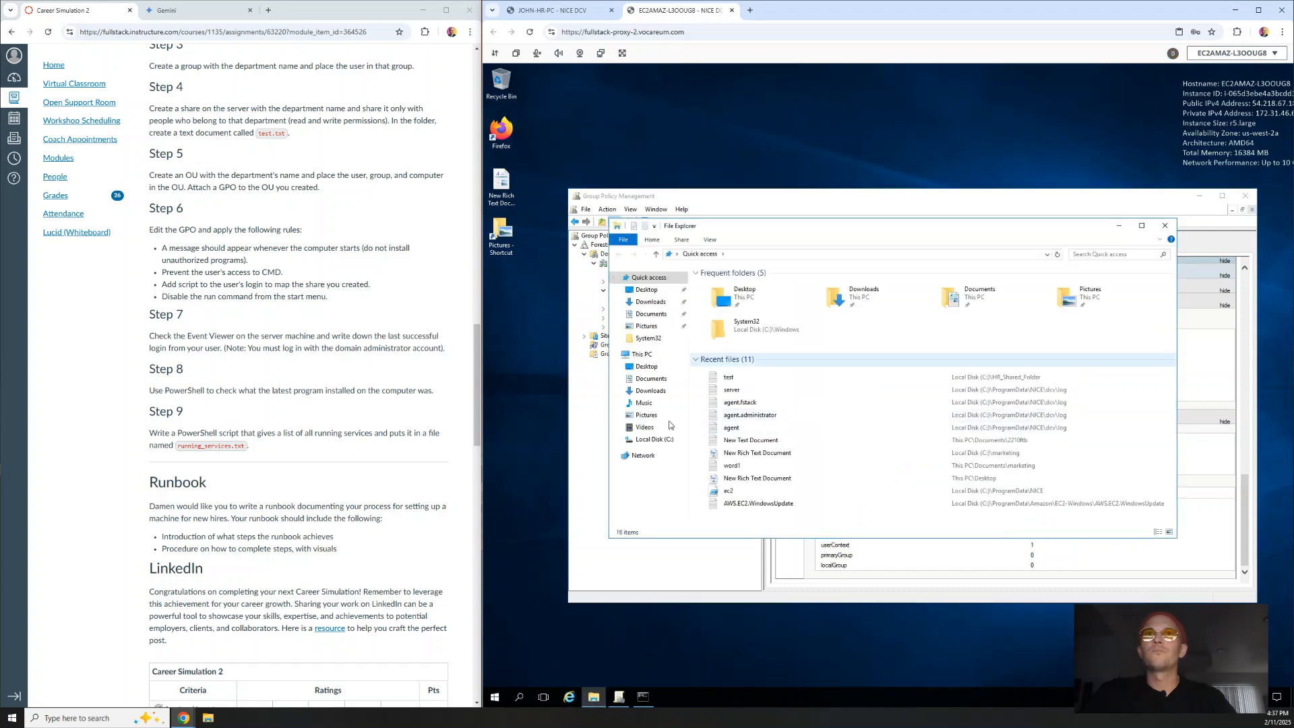
left_click(657, 440)
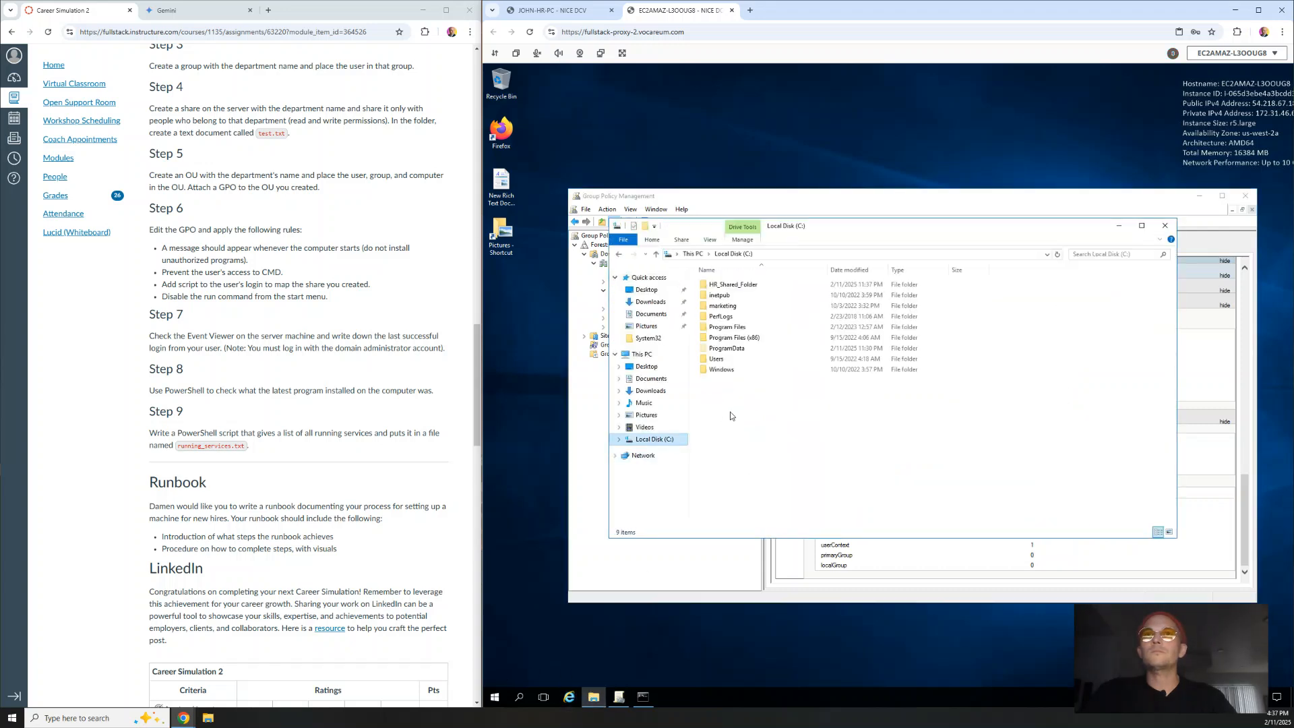
double_click(729, 286)
left_click(729, 287)
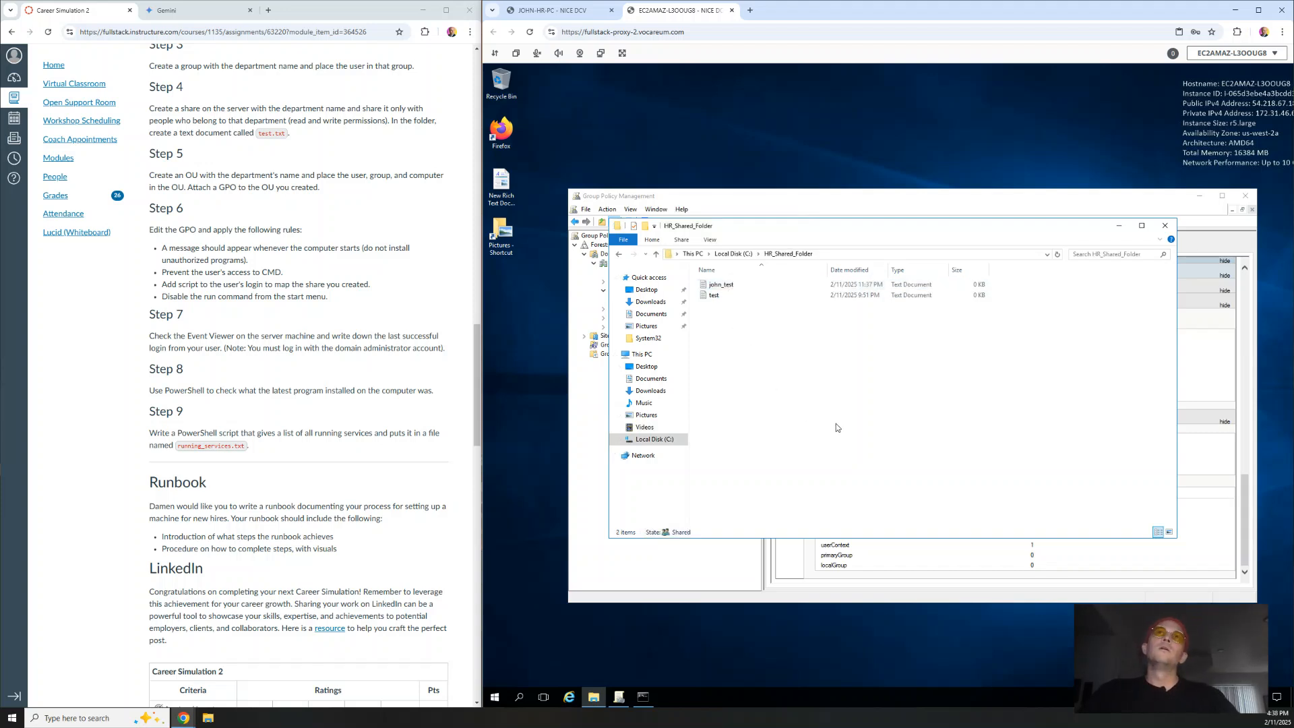
- Close the shared folder window on JOHN-HR-PC and review the Career Simulation 2 assignment steps
left_click(573, 11)
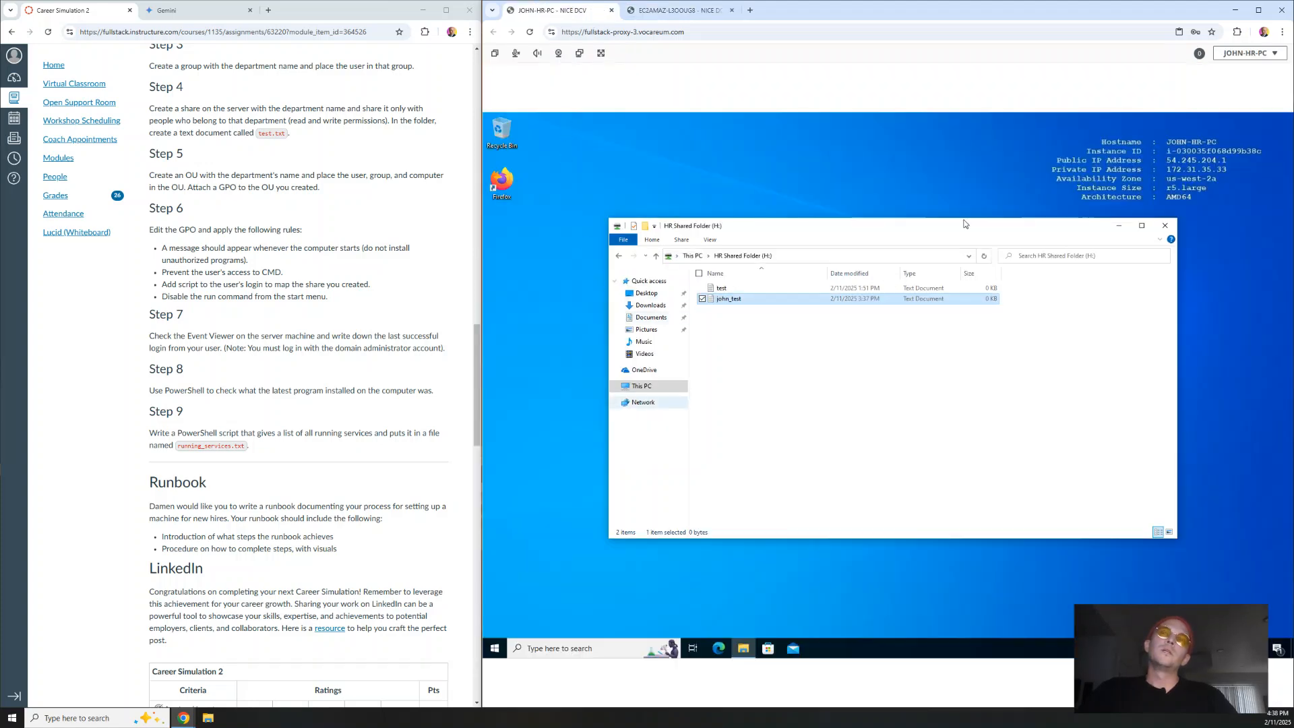
left_click(1165, 225)
left_click(536, 648)
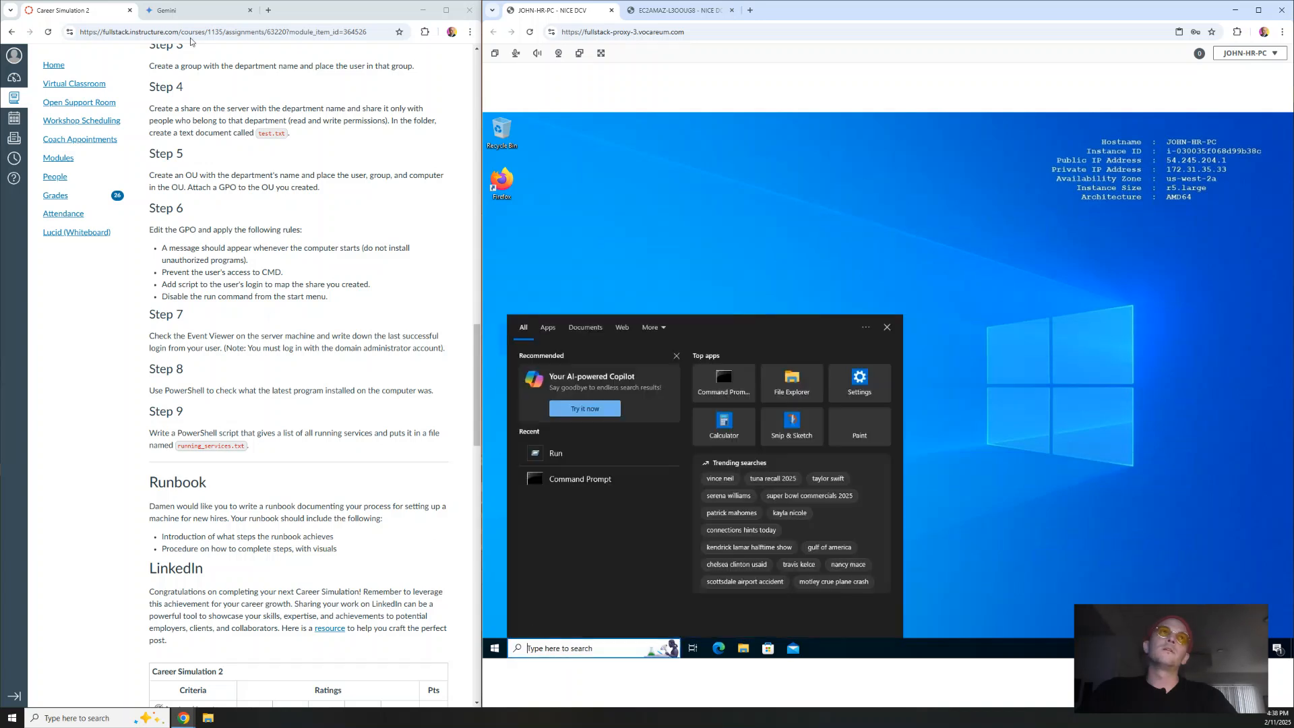
left_click(254, 319)
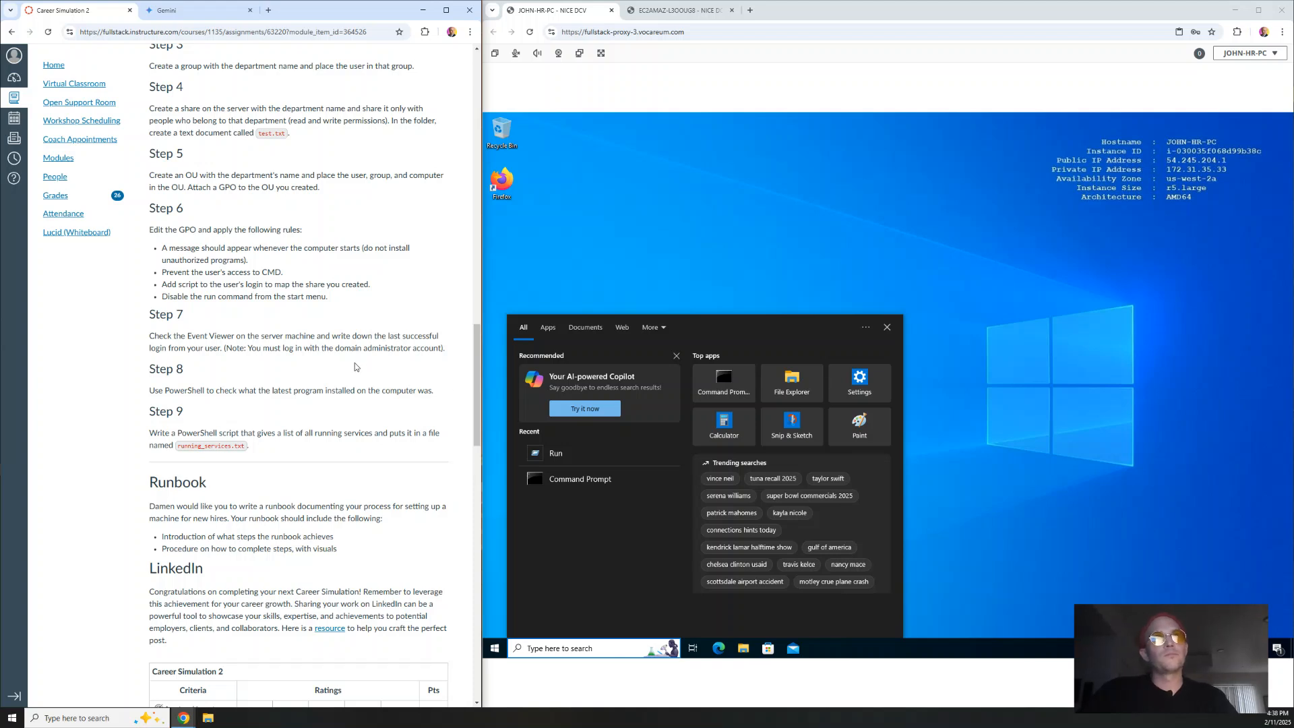
left_click(758, 227)
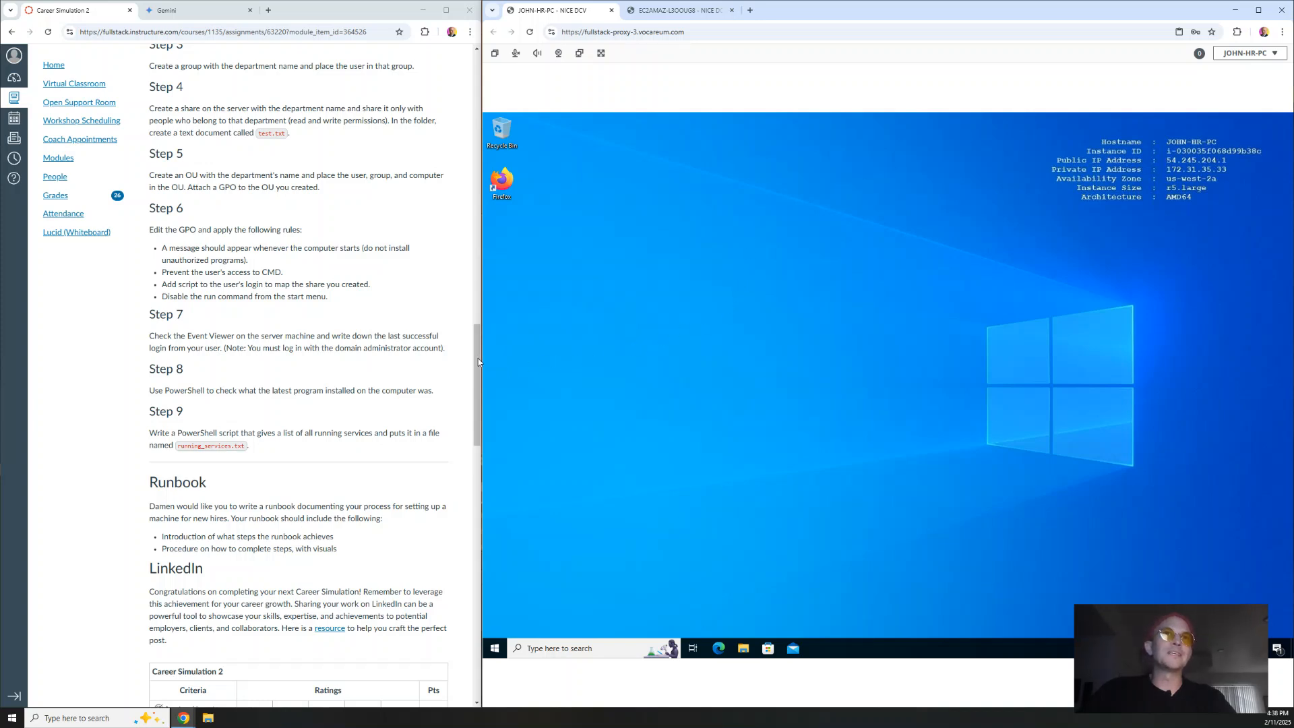
left_click_drag(479, 362, 481, 349)
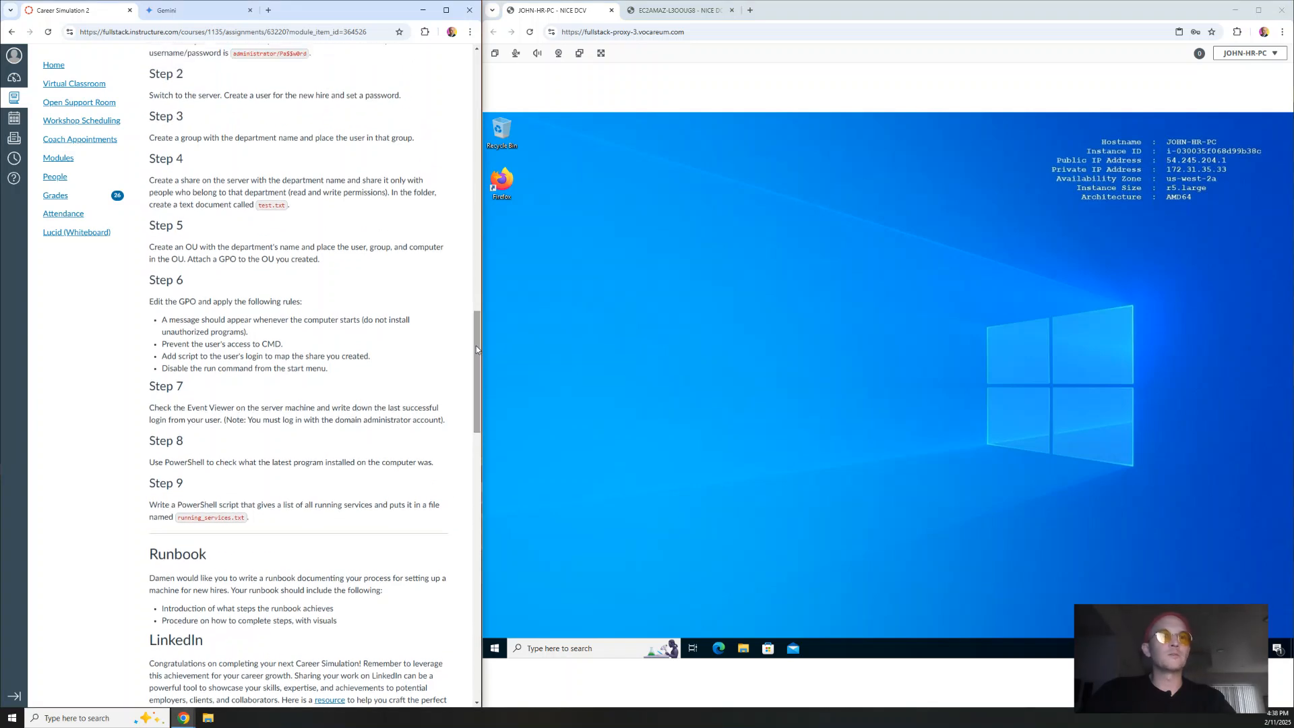